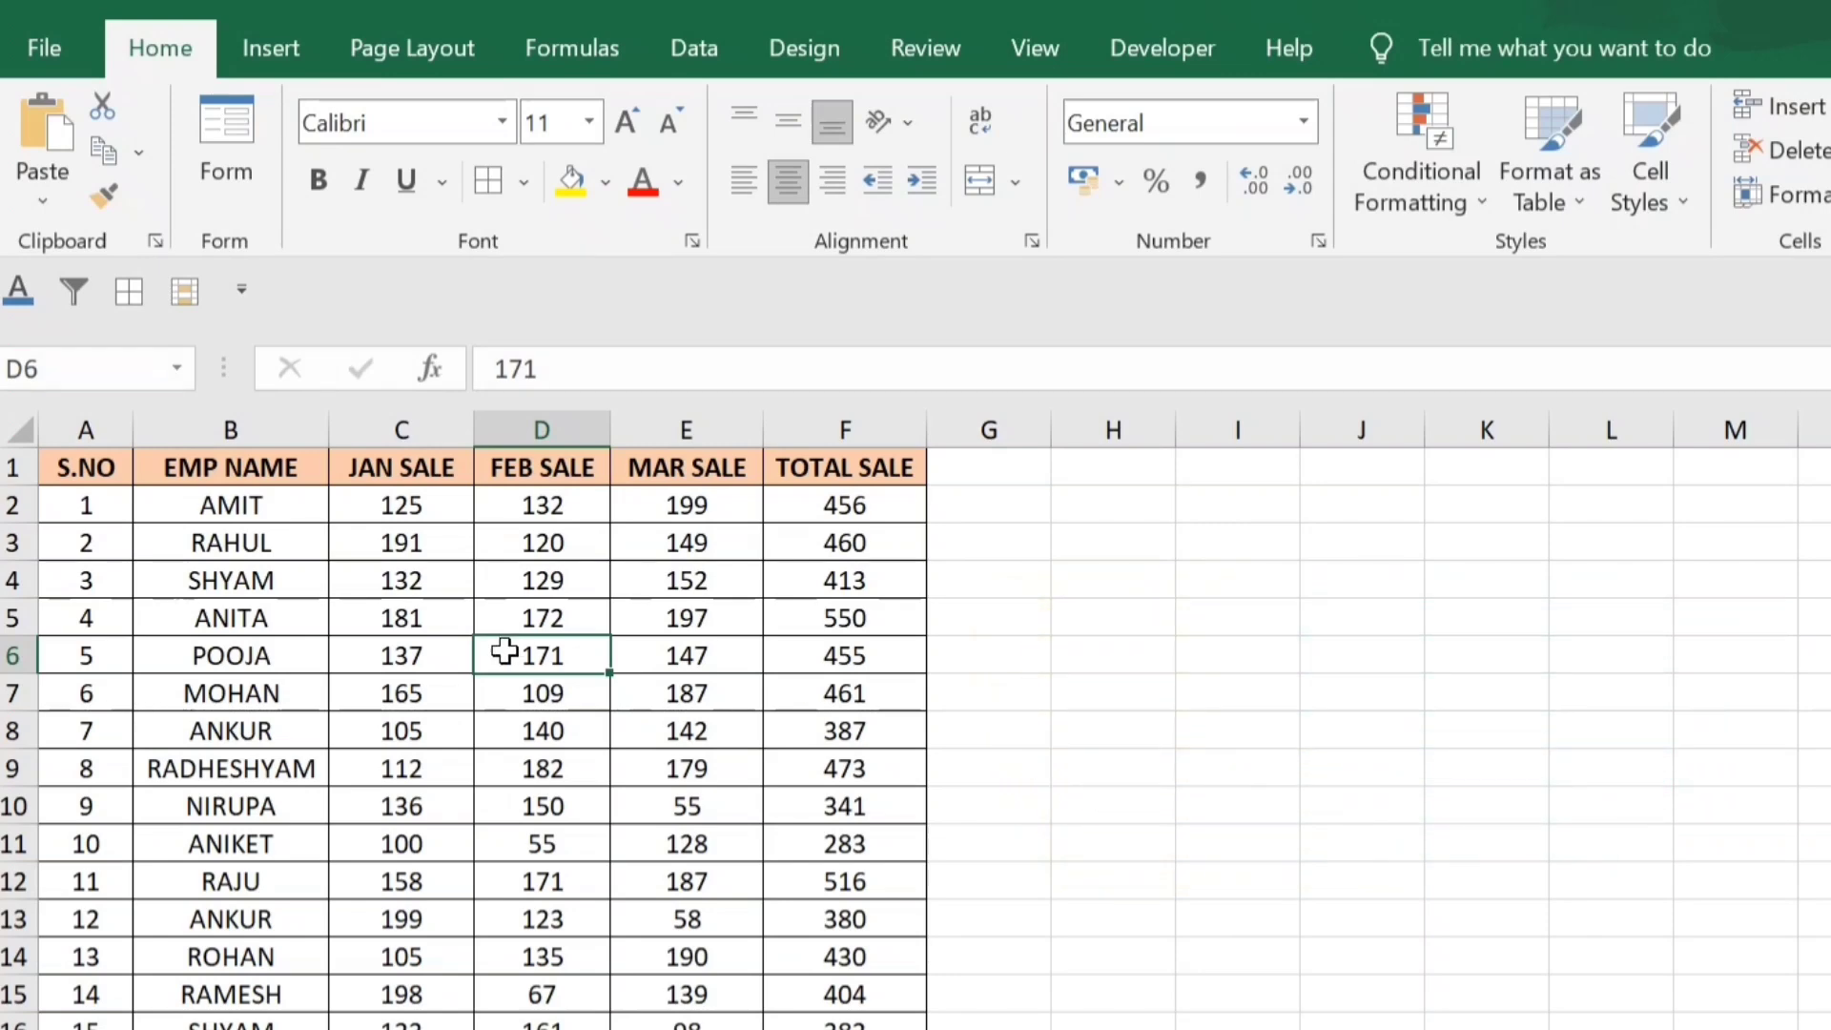
# - Examine the sales table's columns: serial number, employee name, January to March sales and total sale
pyautogui.moveTo(86, 468); pyautogui.dragTo(916, 1020)
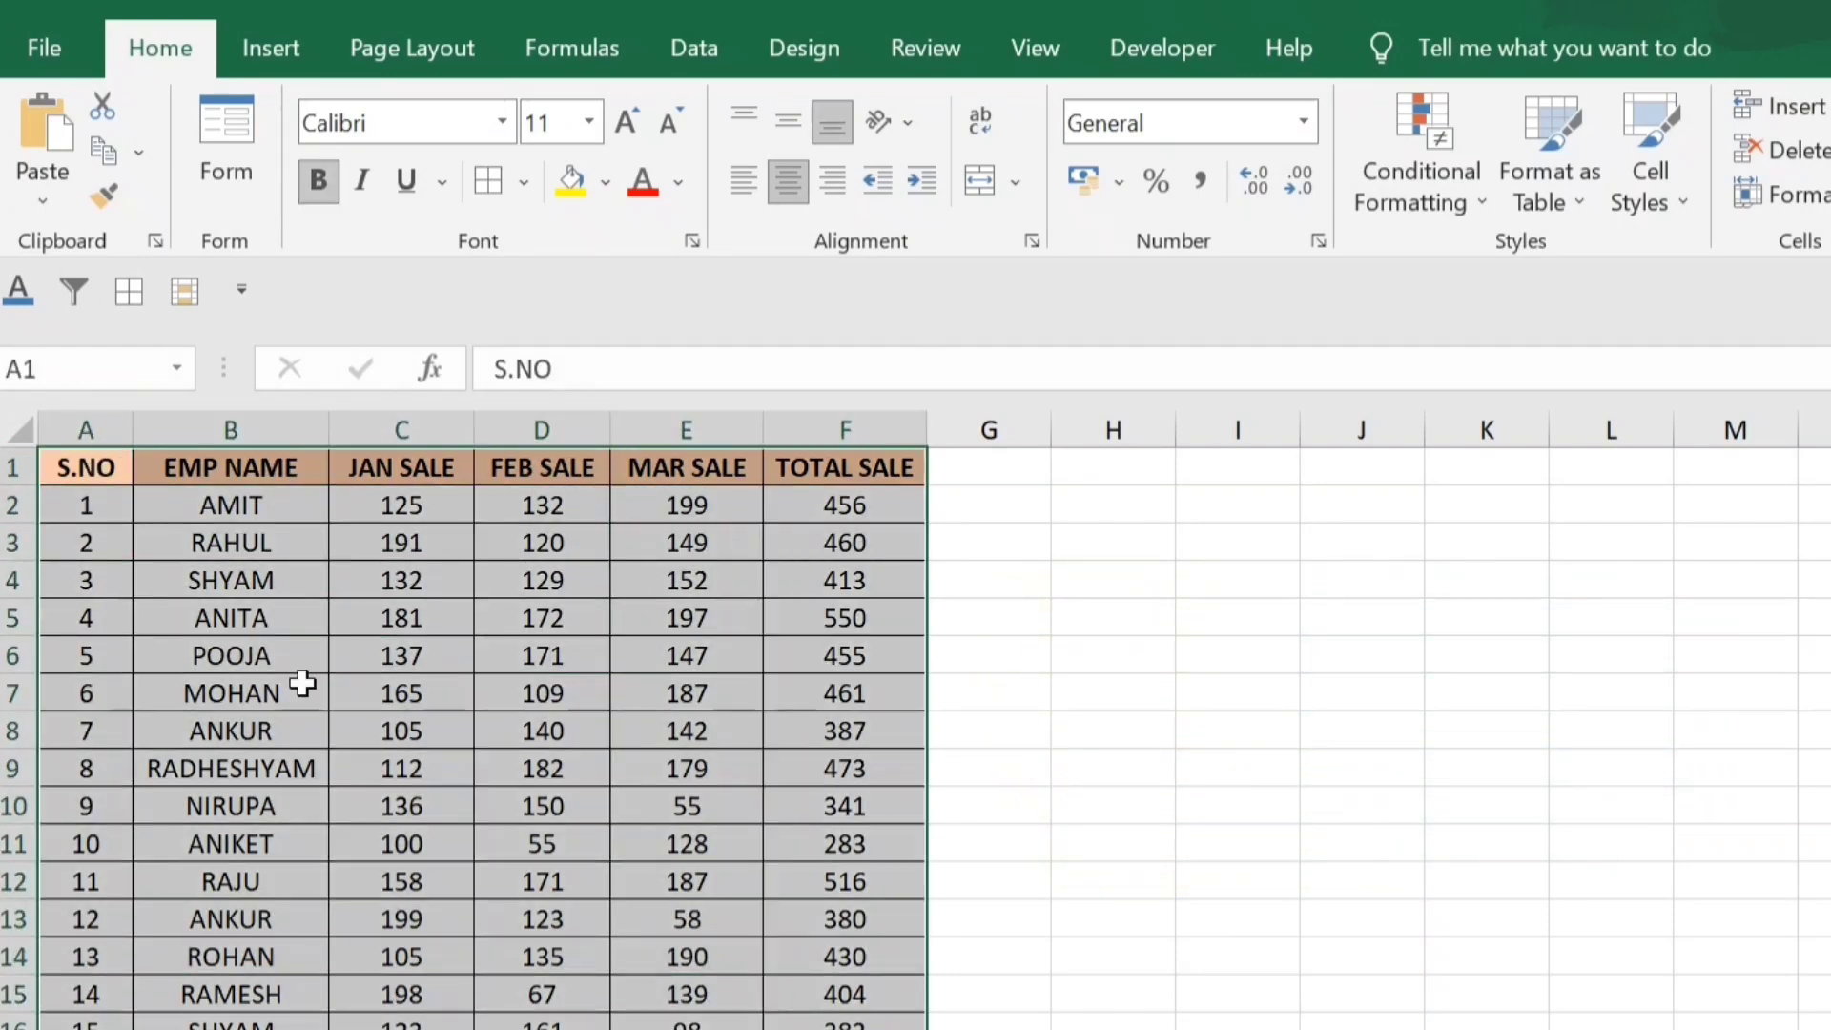
pyautogui.click(85, 476)
pyautogui.click(261, 461)
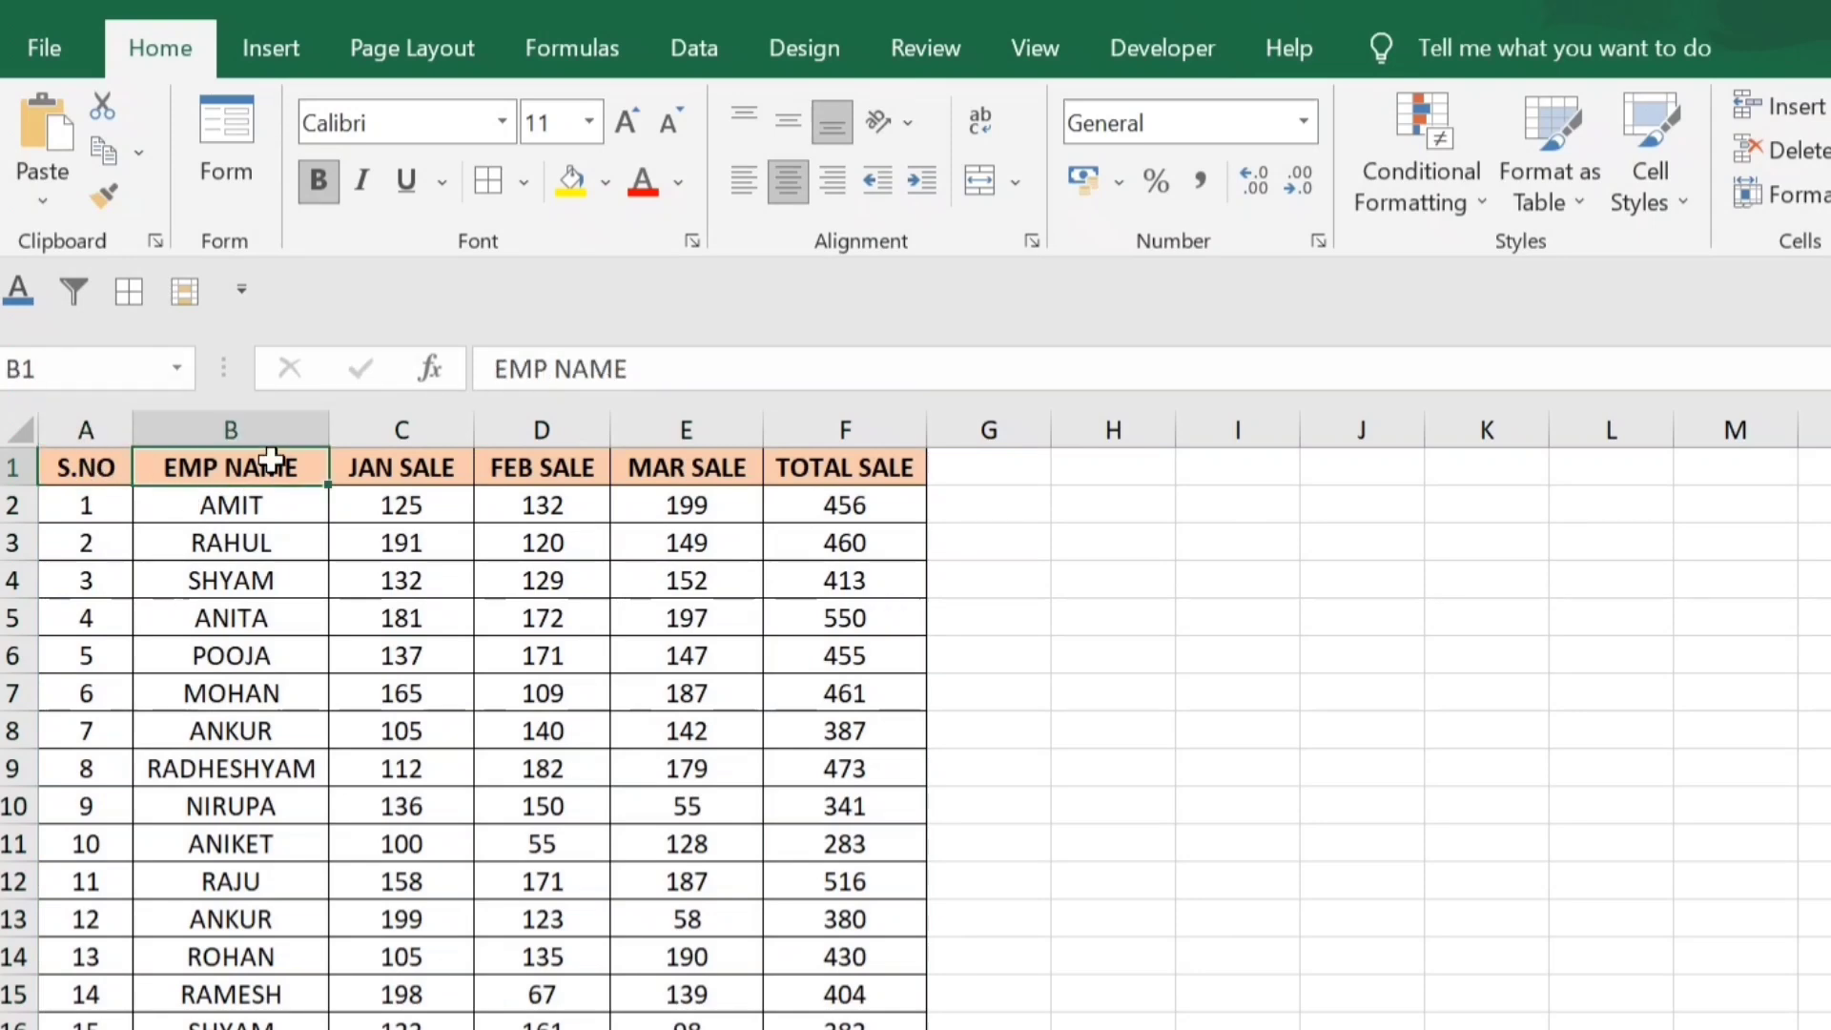
pyautogui.click(378, 417)
pyautogui.click(546, 420)
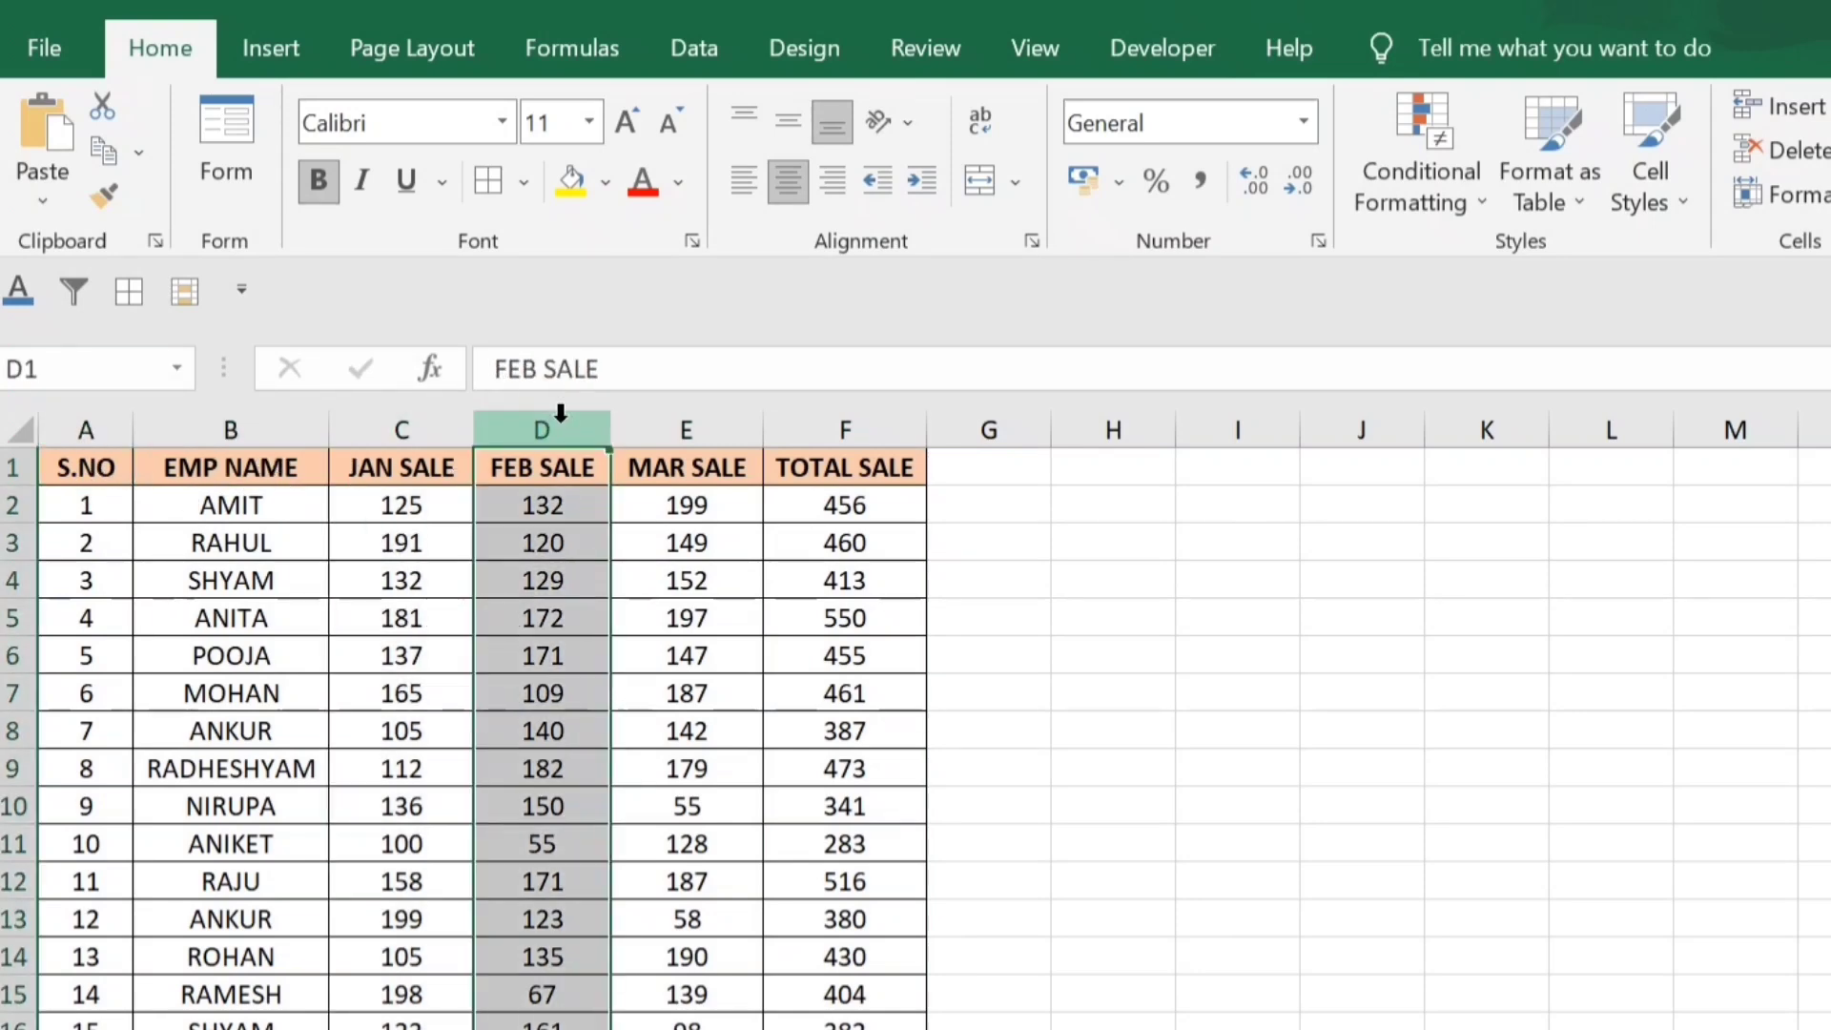
pyautogui.click(703, 412)
pyautogui.moveTo(410, 520); pyautogui.dragTo(735, 507)
pyautogui.click(843, 427)
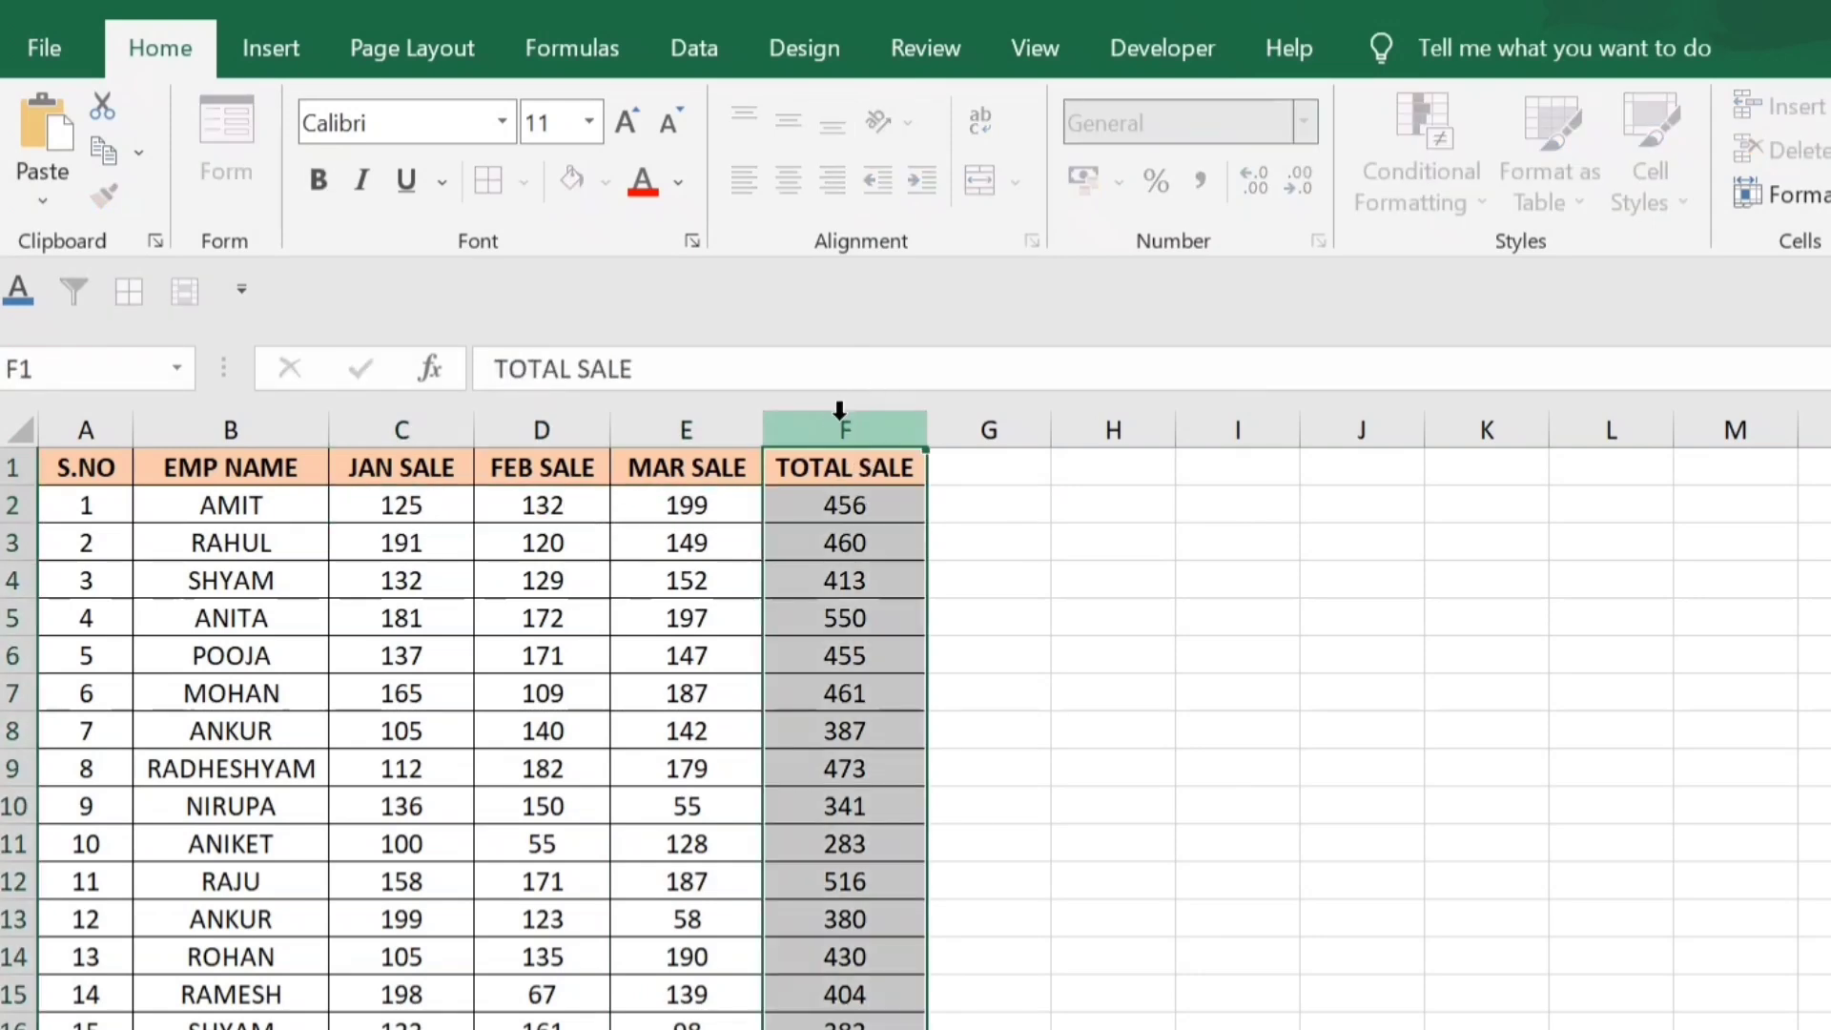
pyautogui.moveTo(95, 474); pyautogui.dragTo(849, 1029)
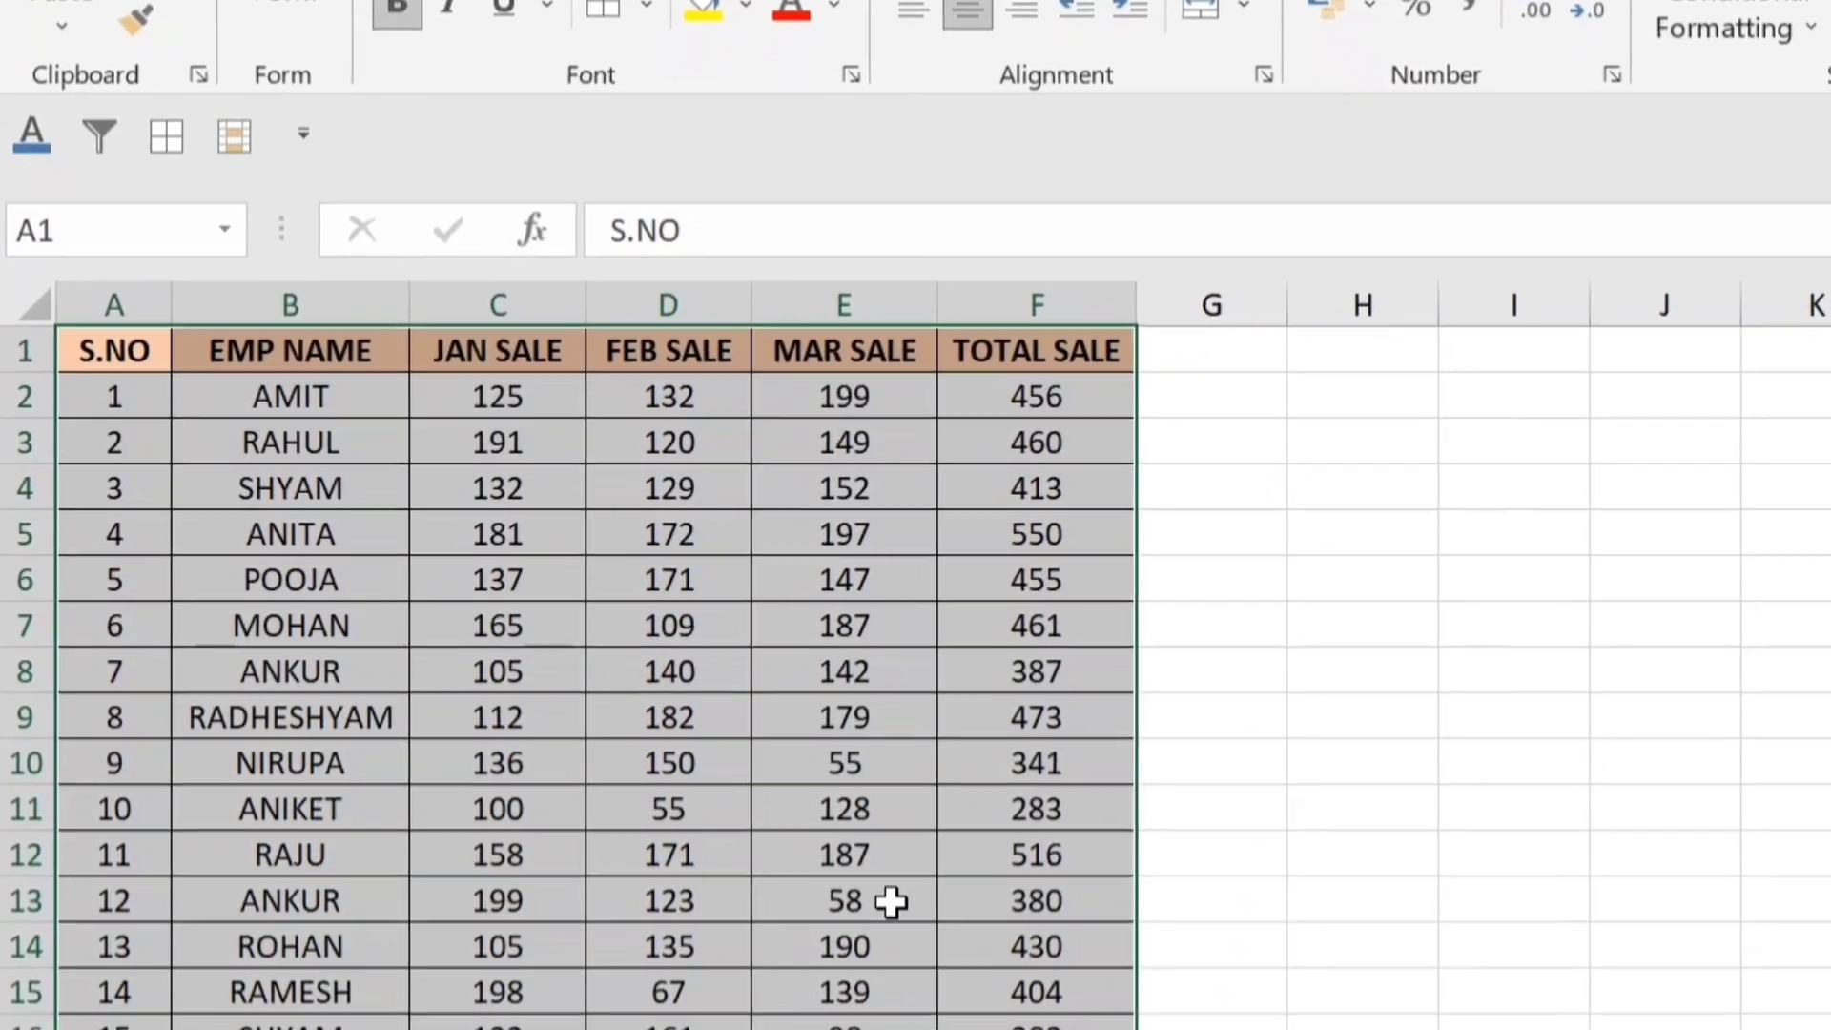
pyautogui.click(828, 774)
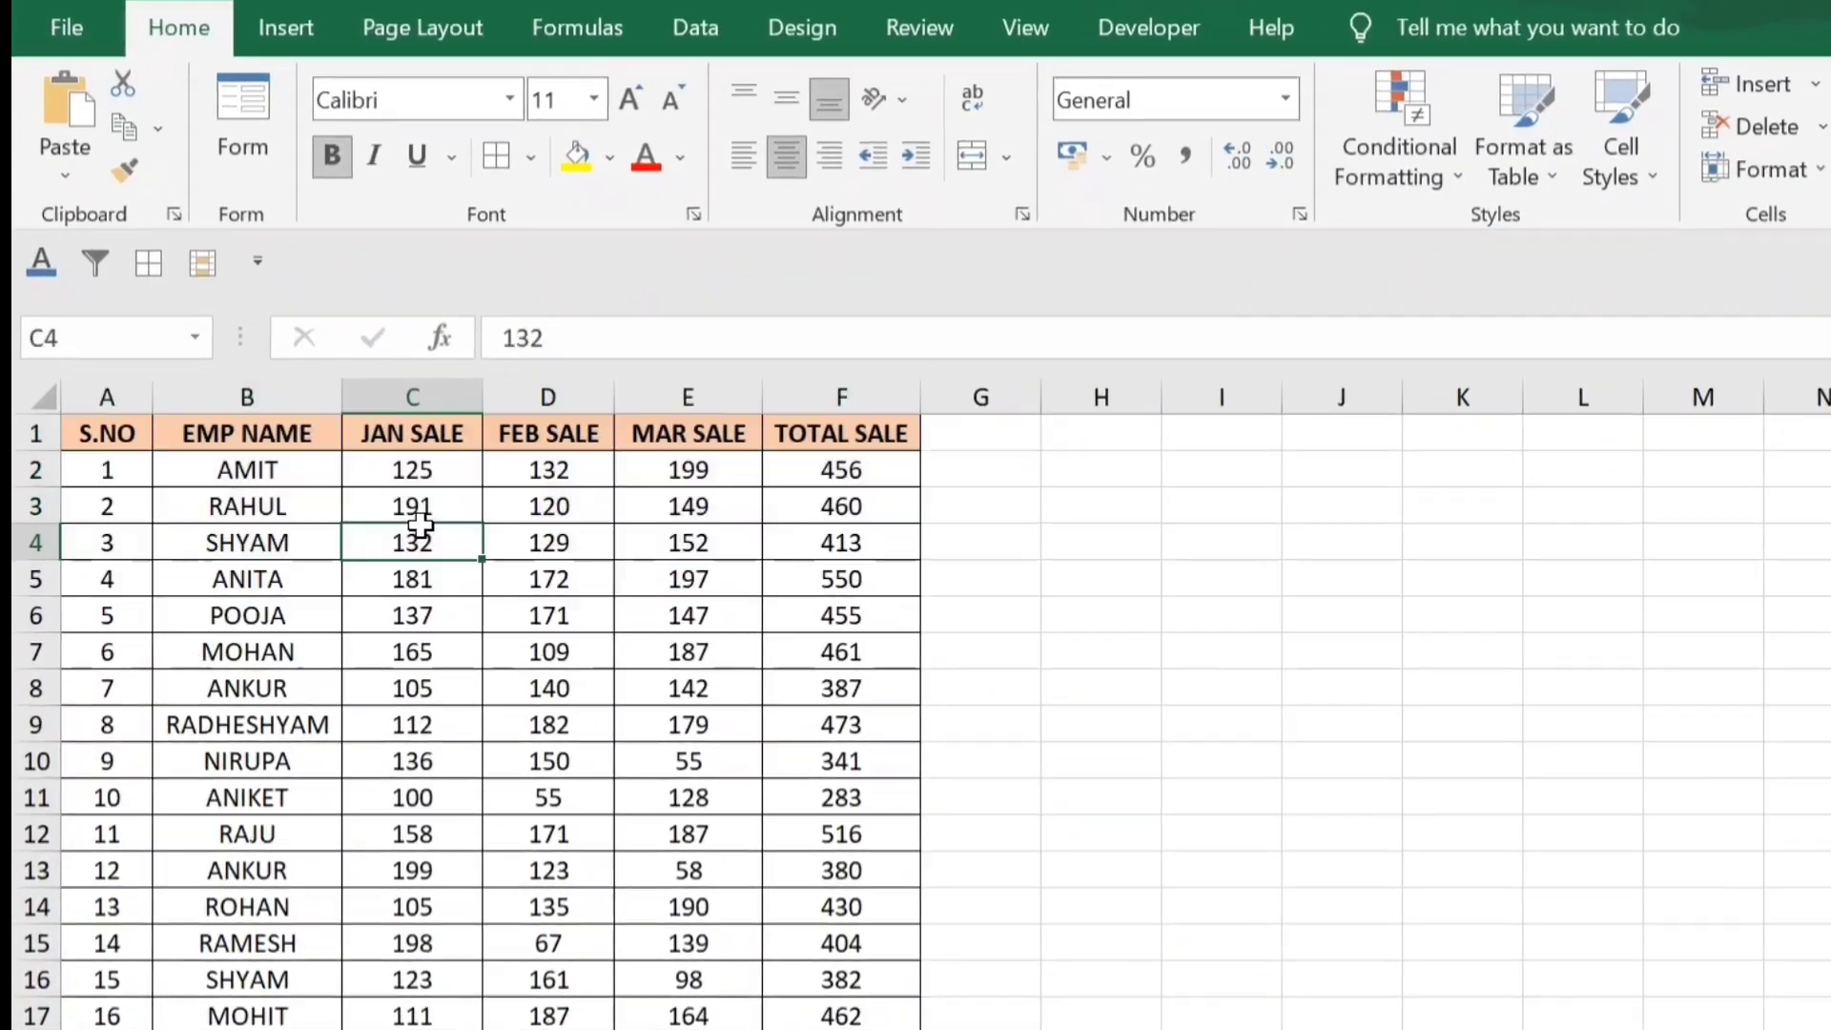
pyautogui.click(489, 508)
pyautogui.moveTo(108, 395); pyautogui.dragTo(983, 1029)
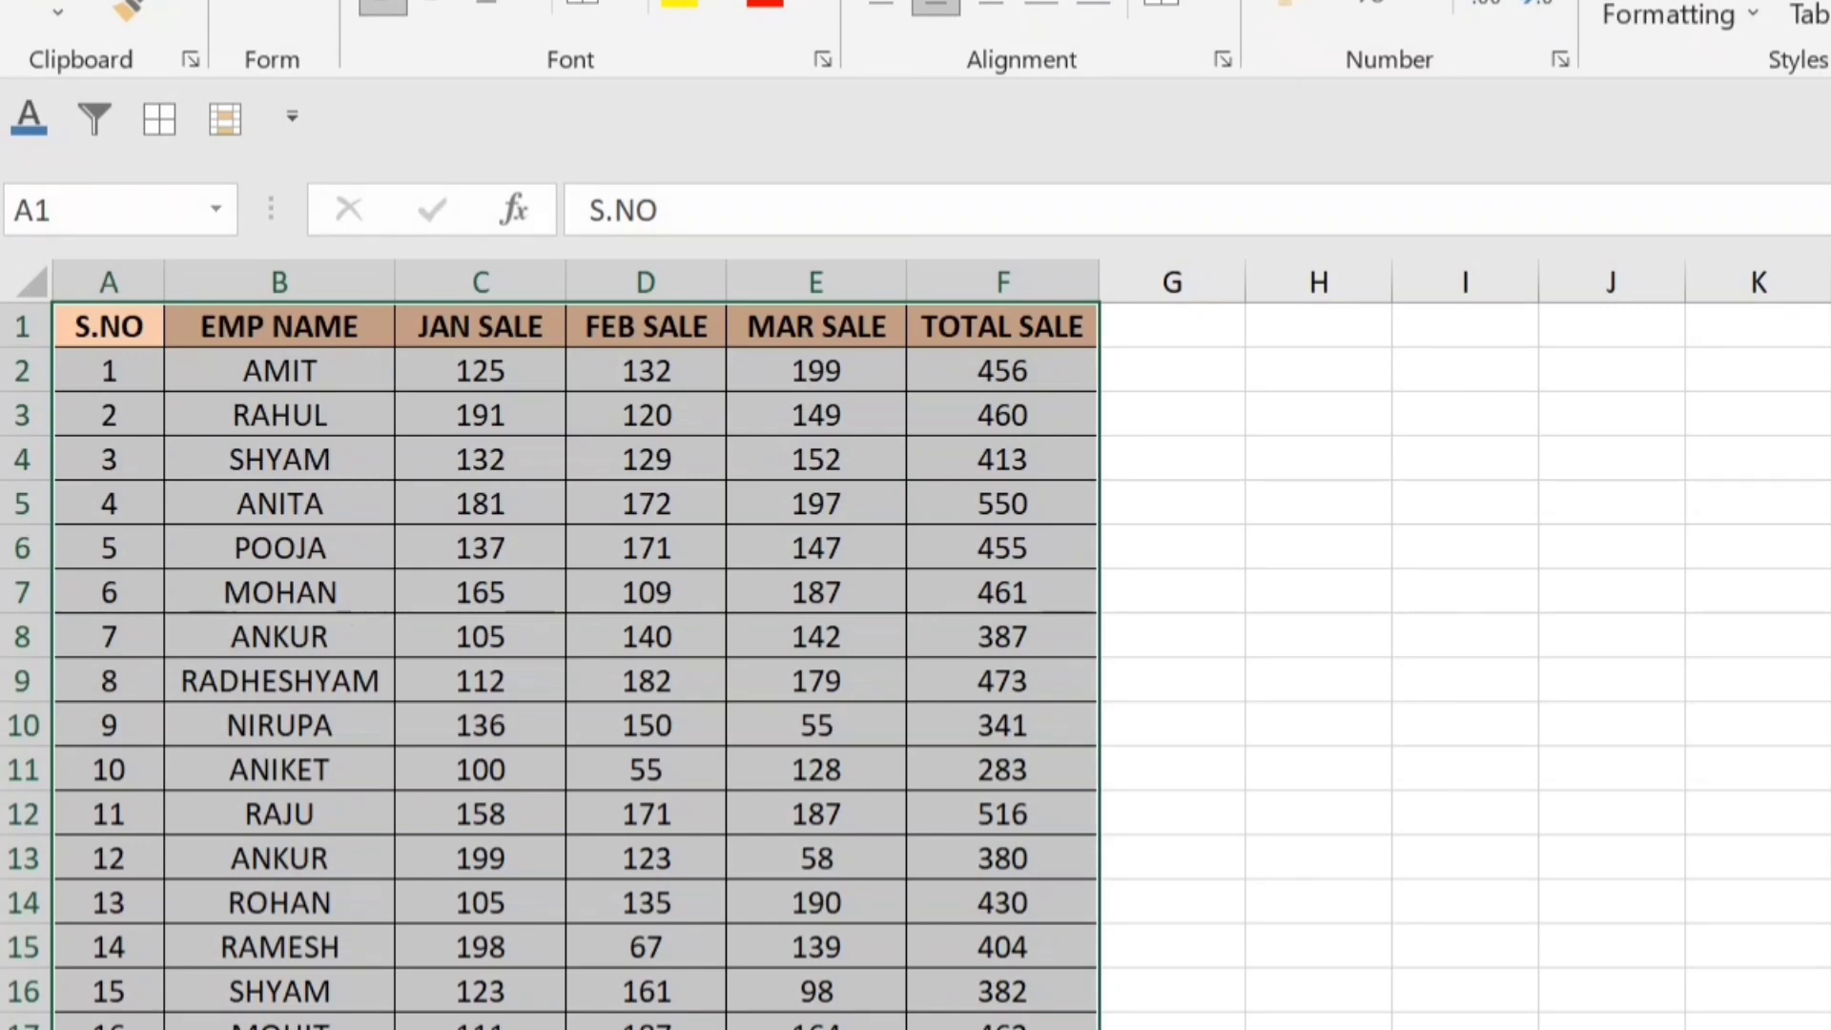
# - Examine the employee records for repeated names, comparing the entries in rows 8 and 13
pyautogui.click(342, 380)
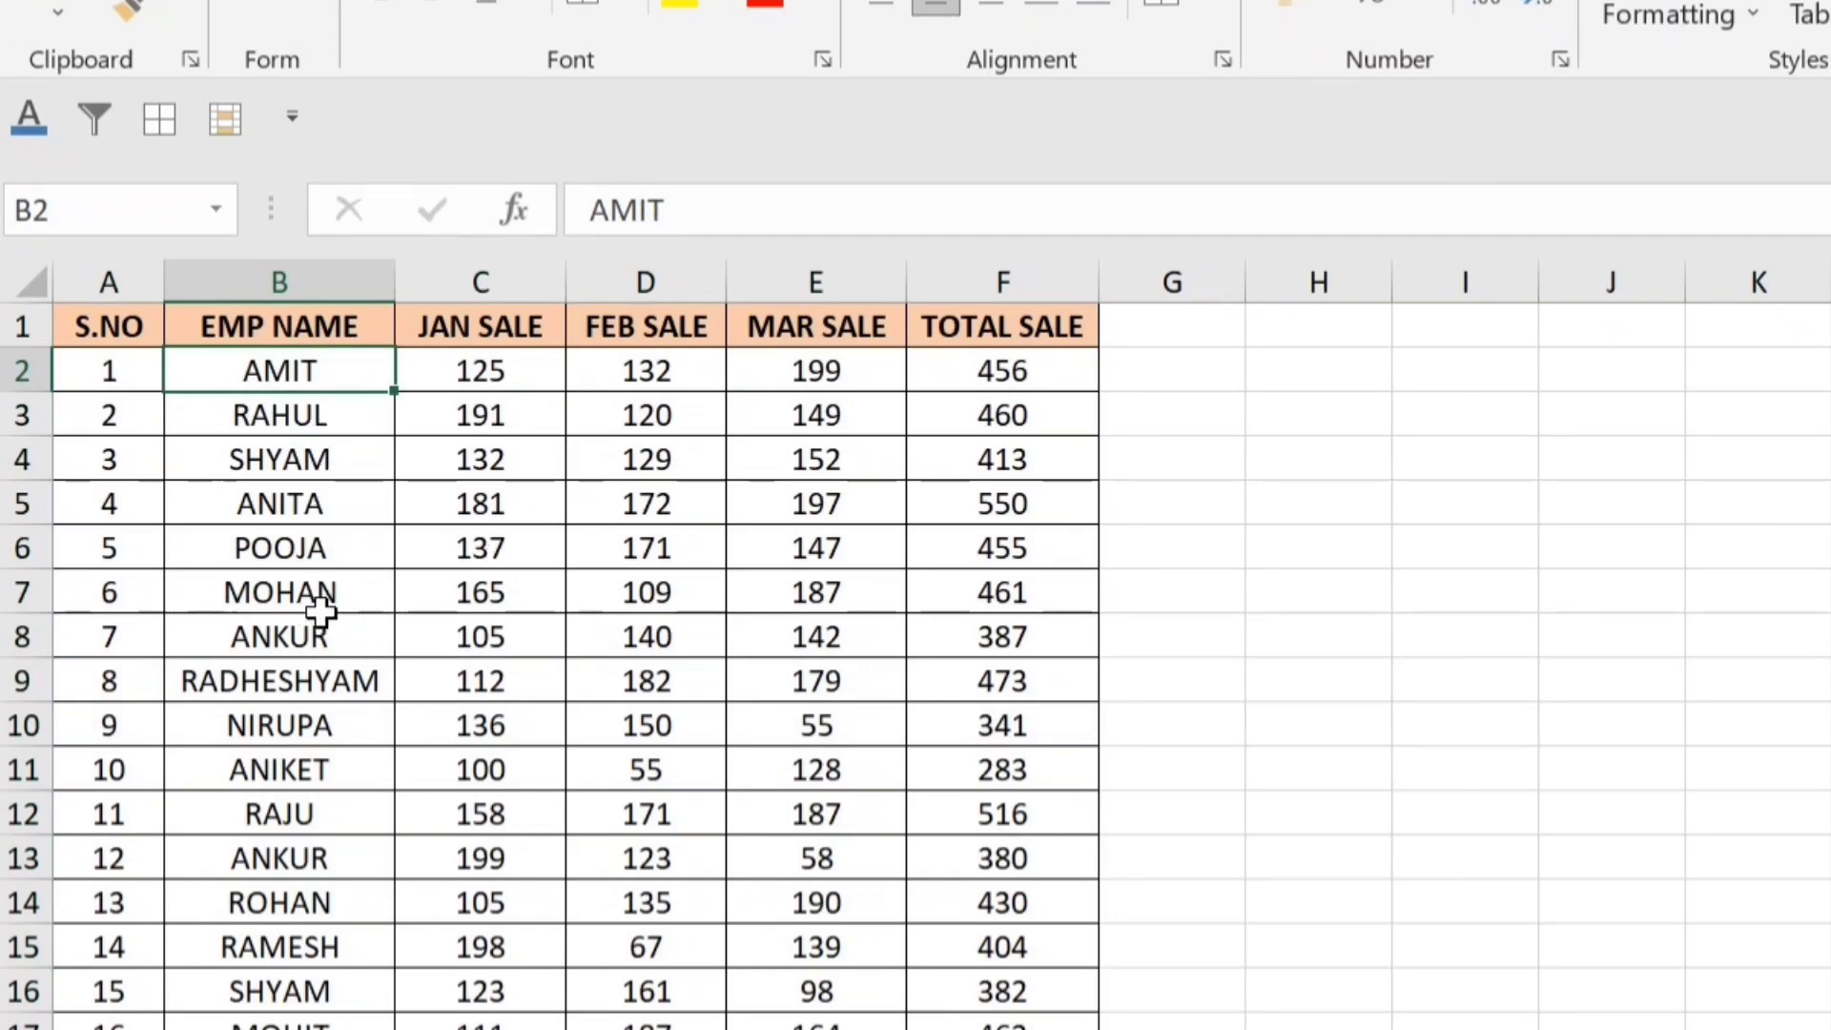
pyautogui.click(324, 641)
pyautogui.moveTo(147, 636); pyautogui.dragTo(939, 652)
pyautogui.moveTo(157, 372); pyautogui.dragTo(1001, 1029)
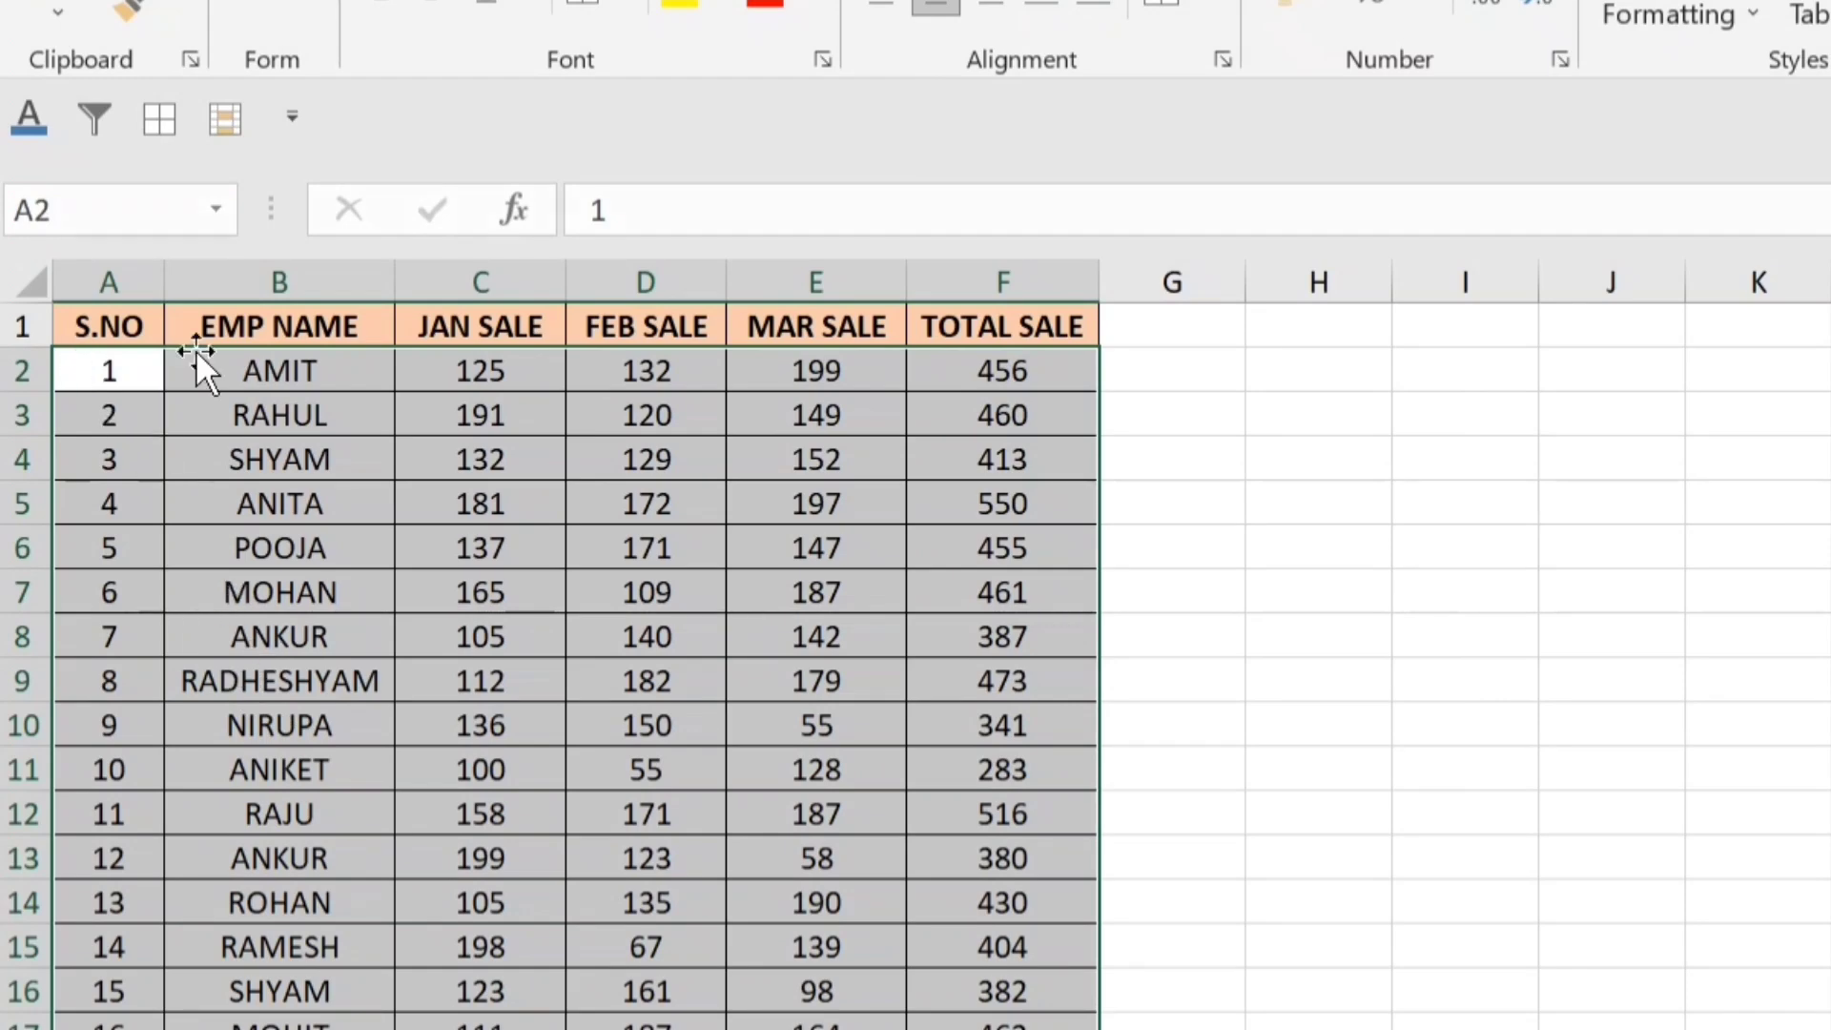
pyautogui.click(273, 637)
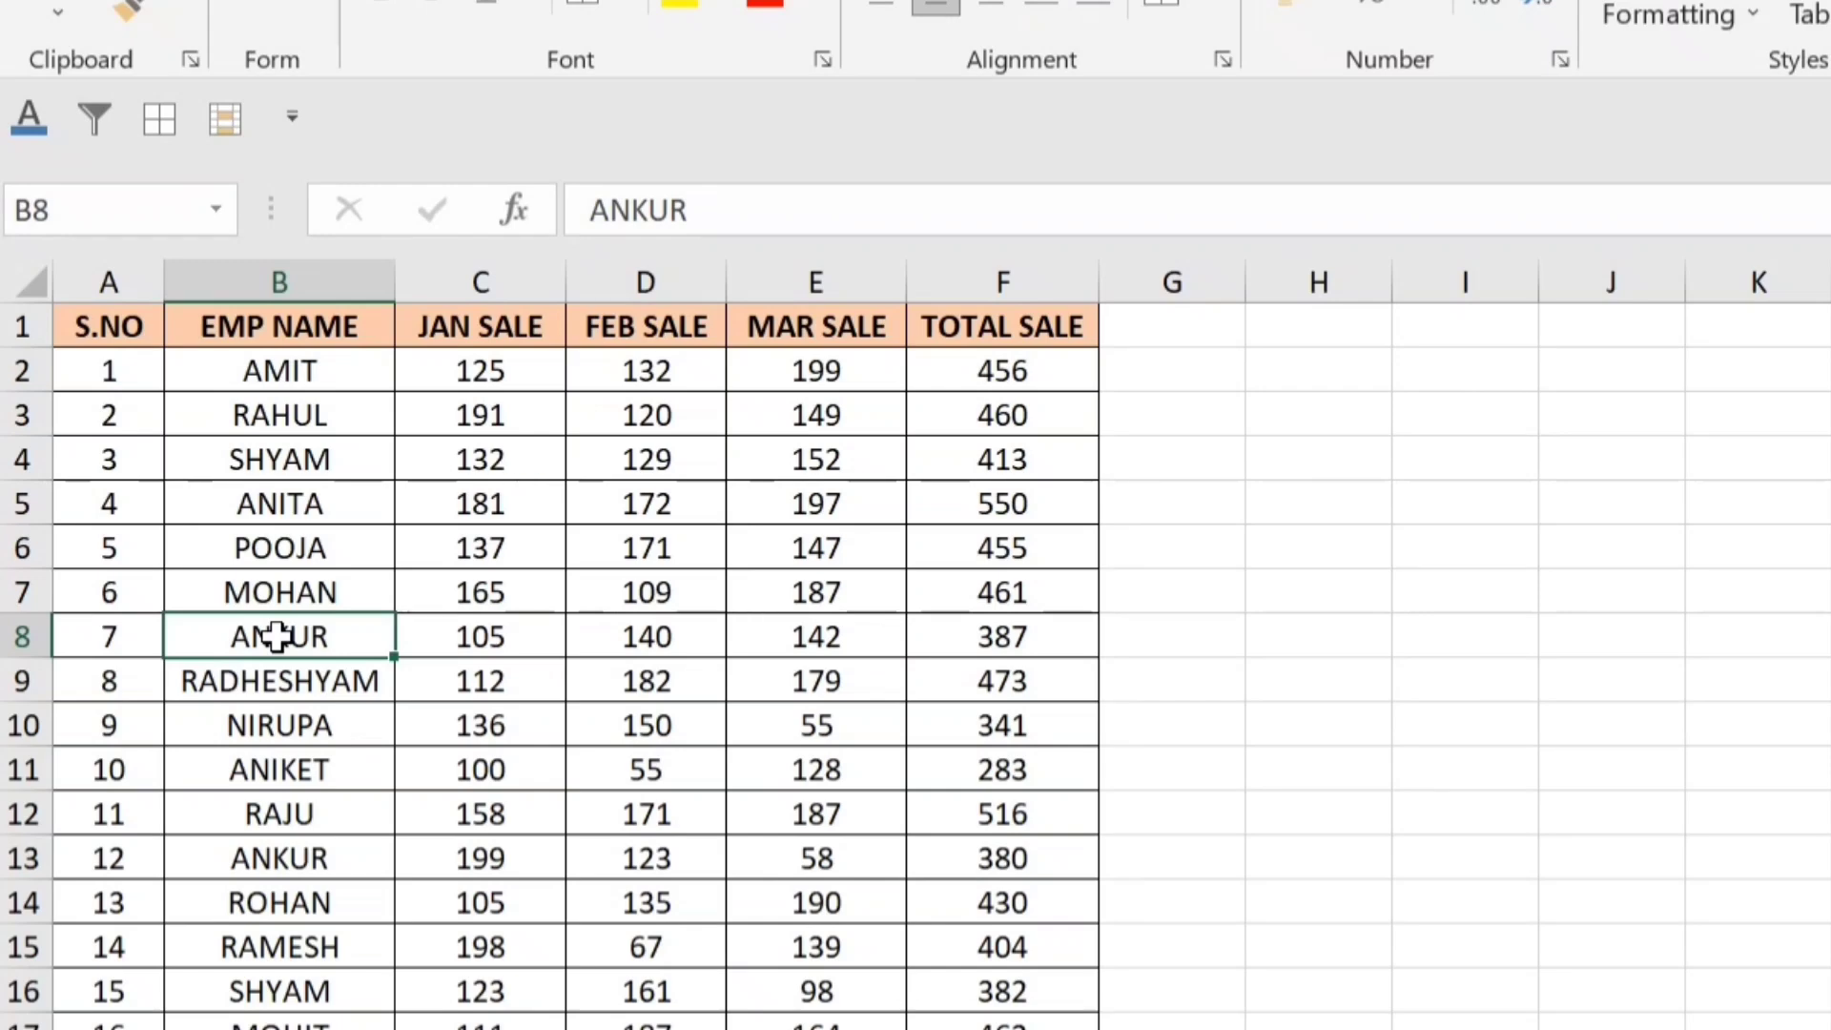
pyautogui.moveTo(131, 637); pyautogui.dragTo(963, 641)
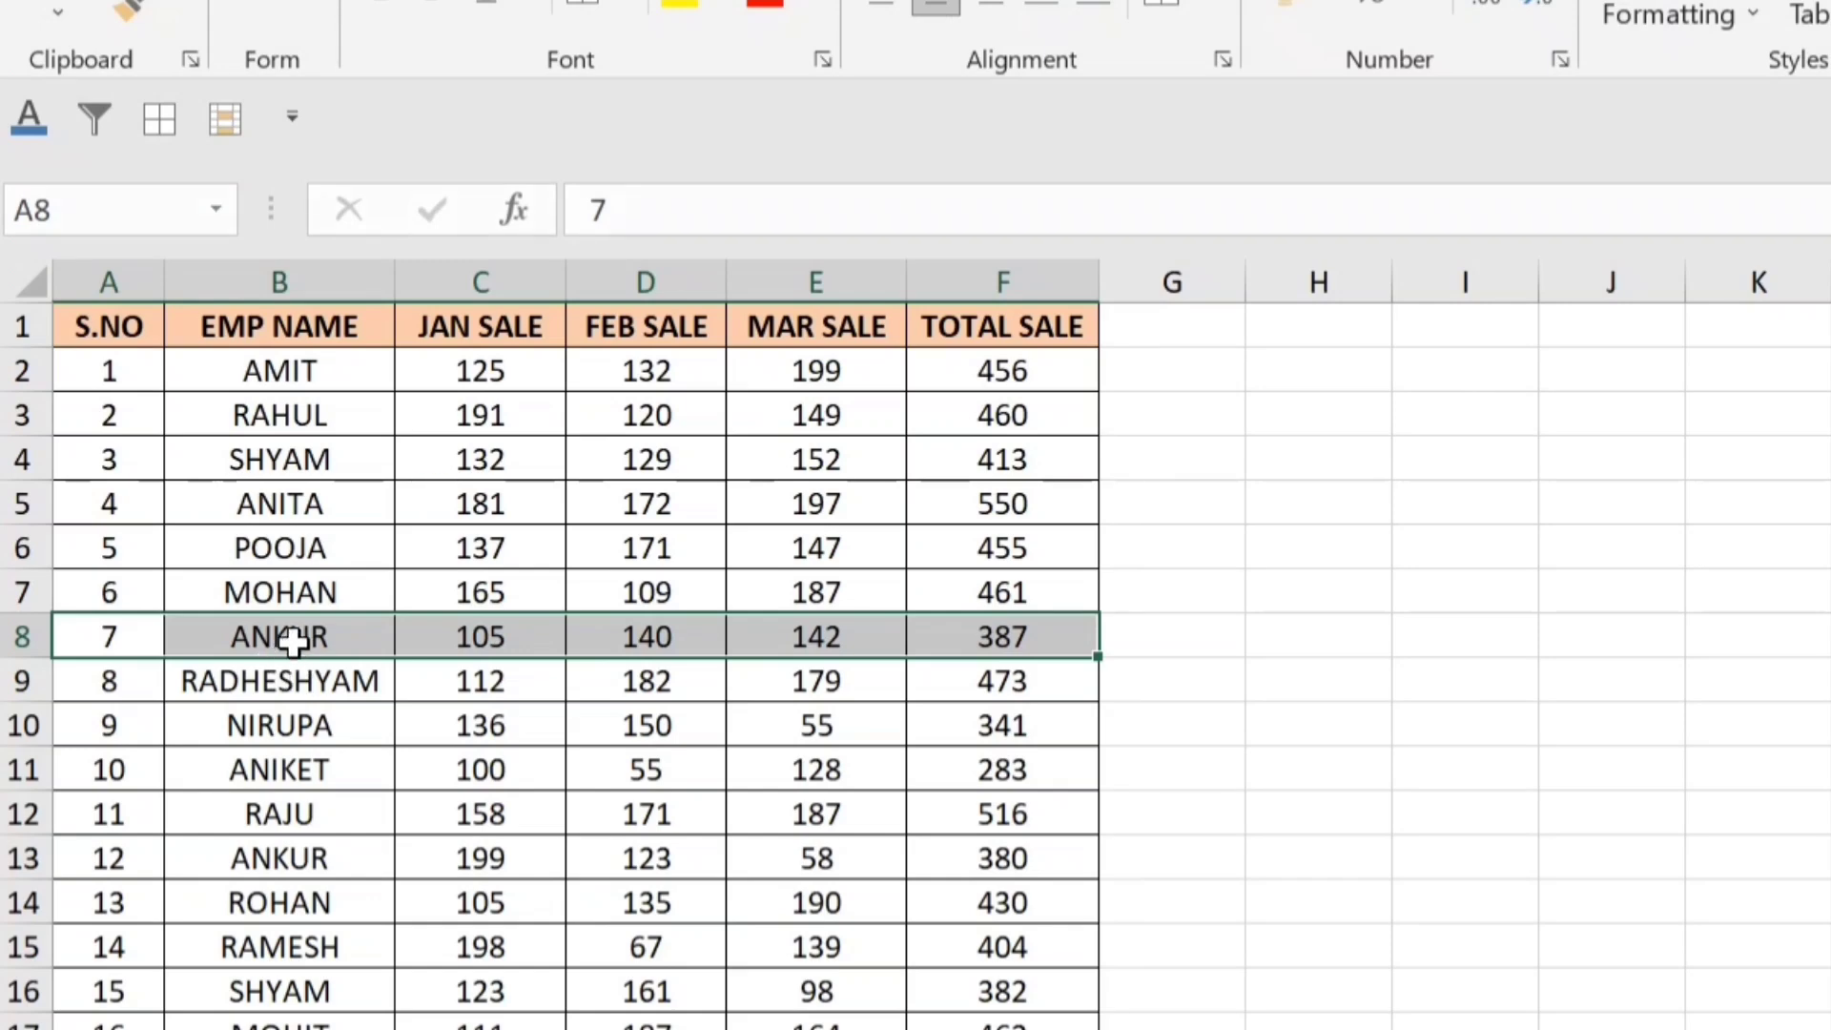
pyautogui.click(315, 863)
pyautogui.click(133, 864)
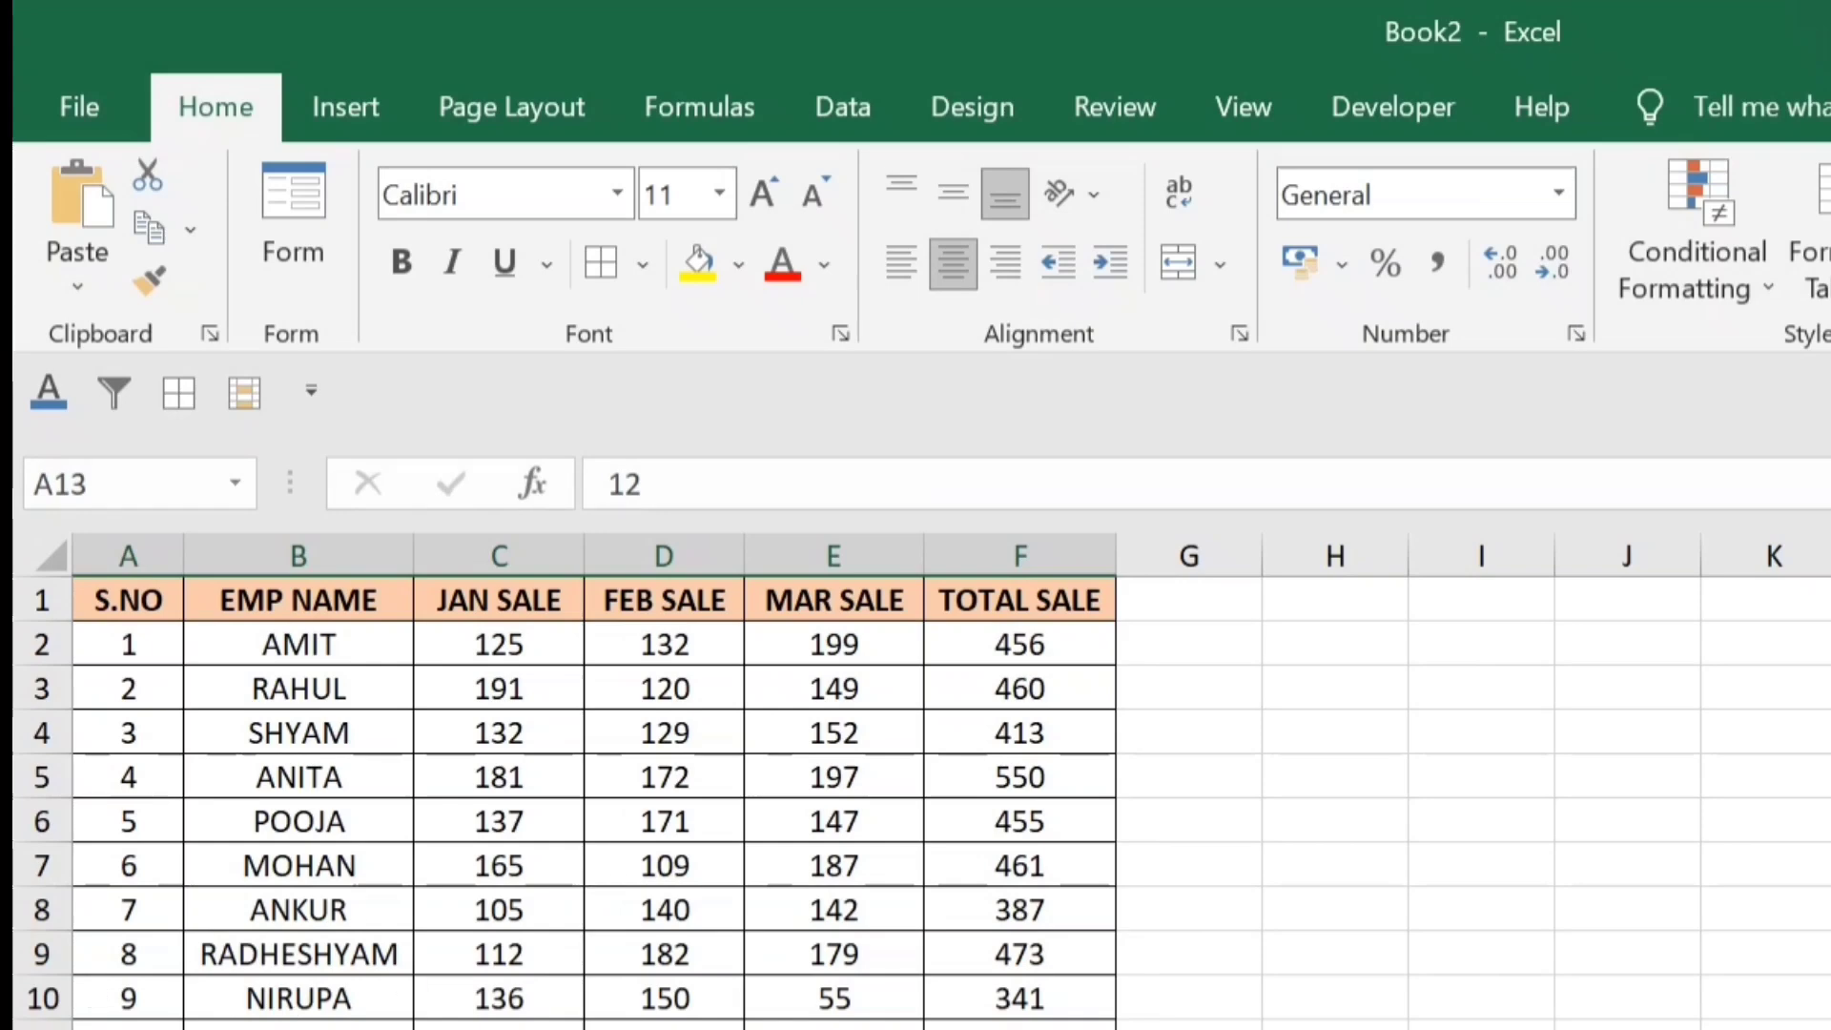
# - Review the employee records from row 2 down to row 19 as the data to check for unique entries
pyautogui.click(305, 731)
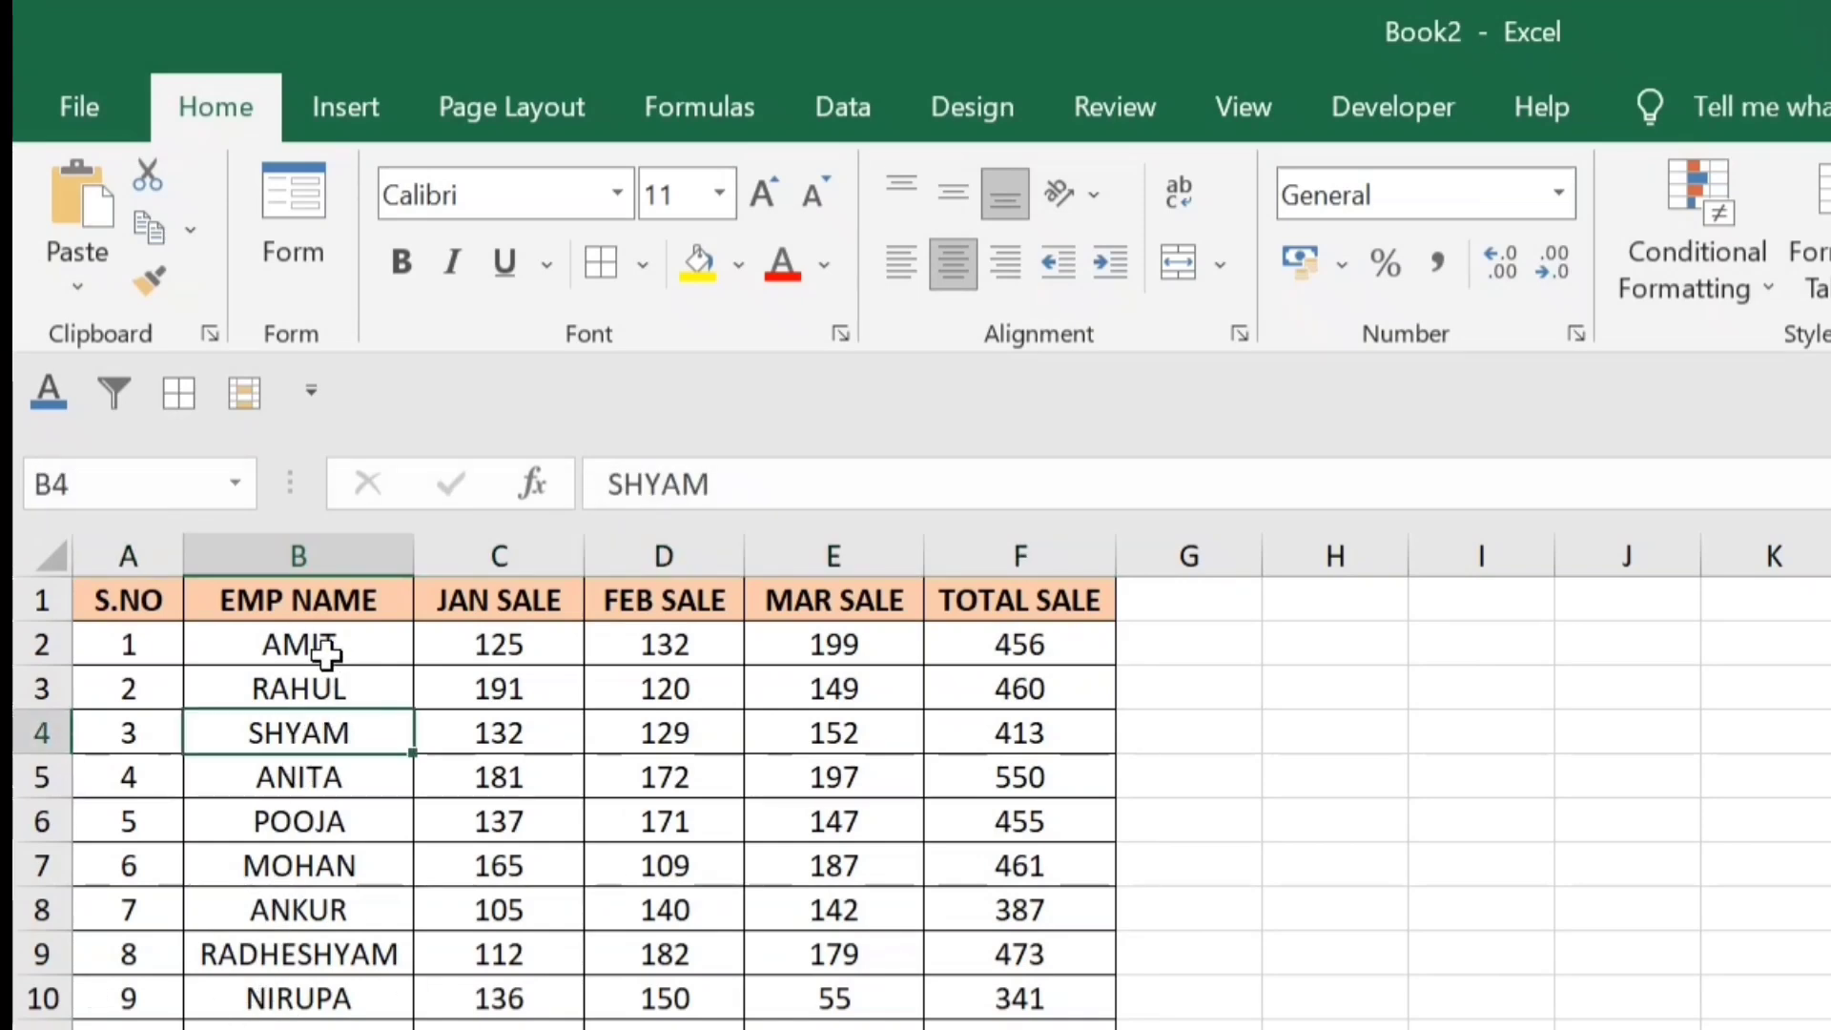
pyautogui.click(248, 646)
pyautogui.moveTo(143, 644); pyautogui.dragTo(1112, 613)
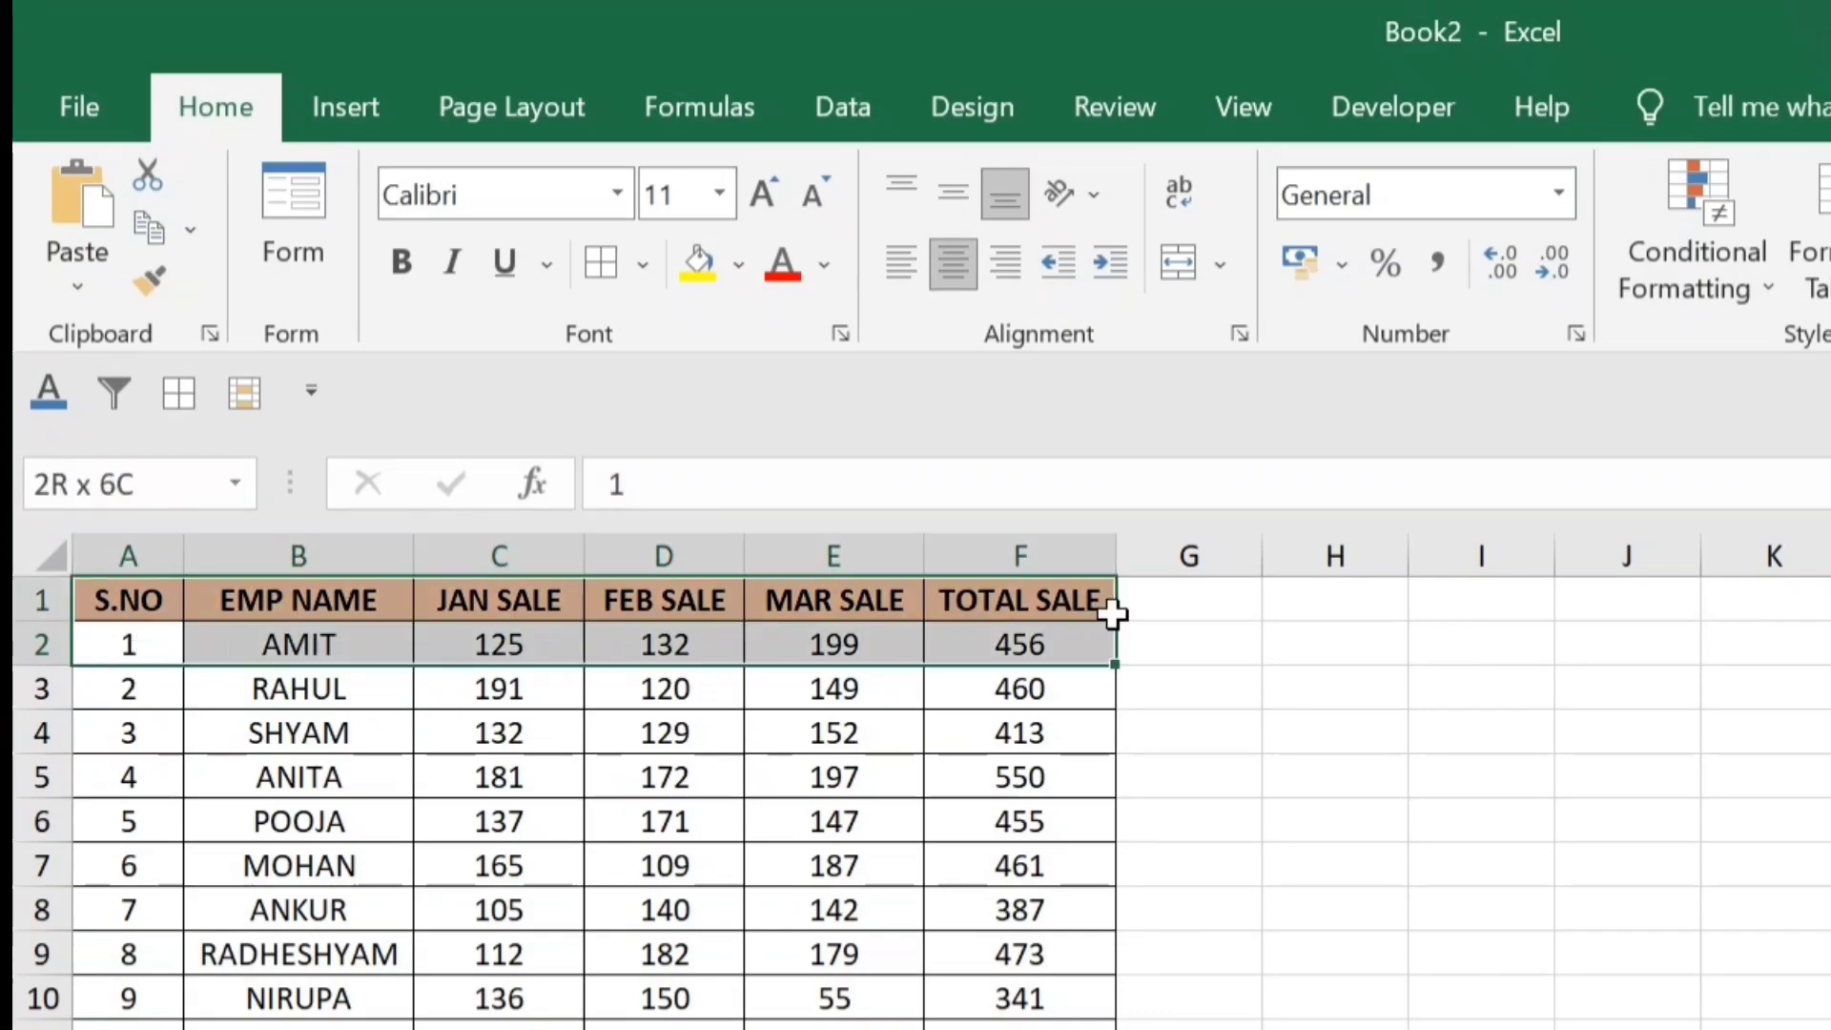
pyautogui.moveTo(125, 709); pyautogui.dragTo(1053, 1029)
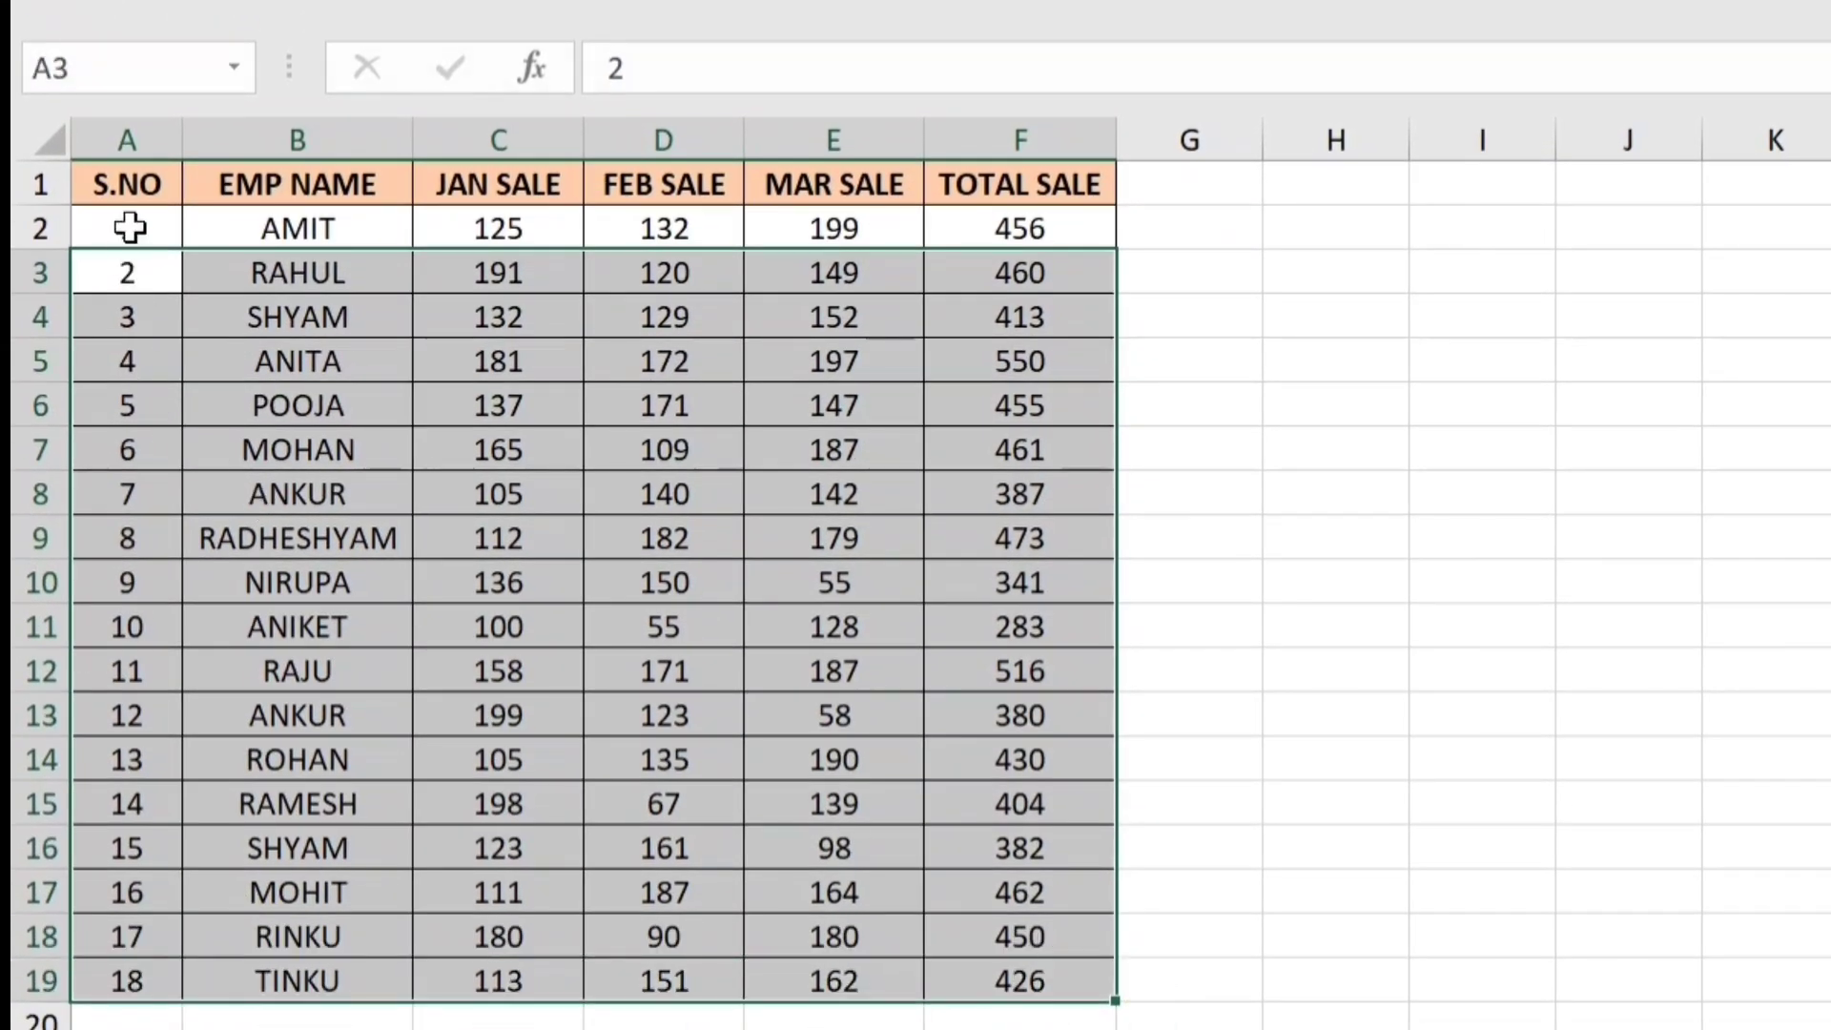
pyautogui.moveTo(130, 227); pyautogui.dragTo(963, 229)
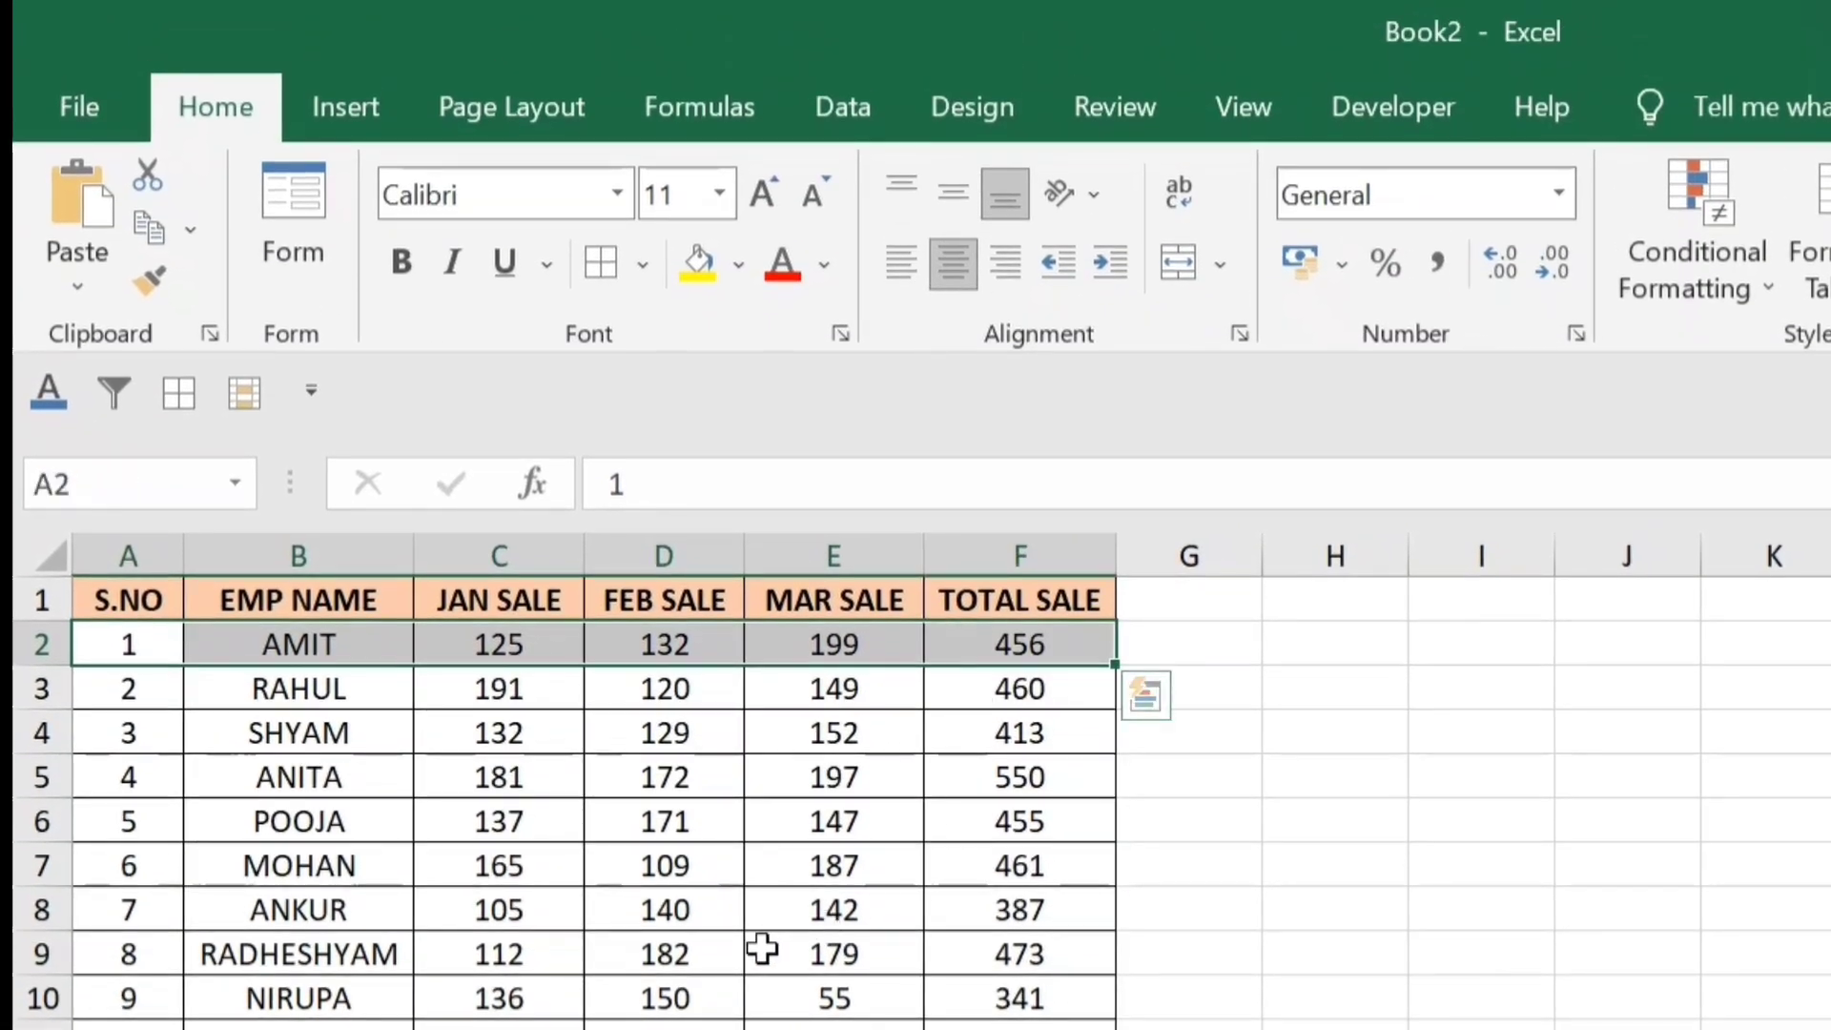
pyautogui.moveTo(131, 642); pyautogui.dragTo(1049, 1029)
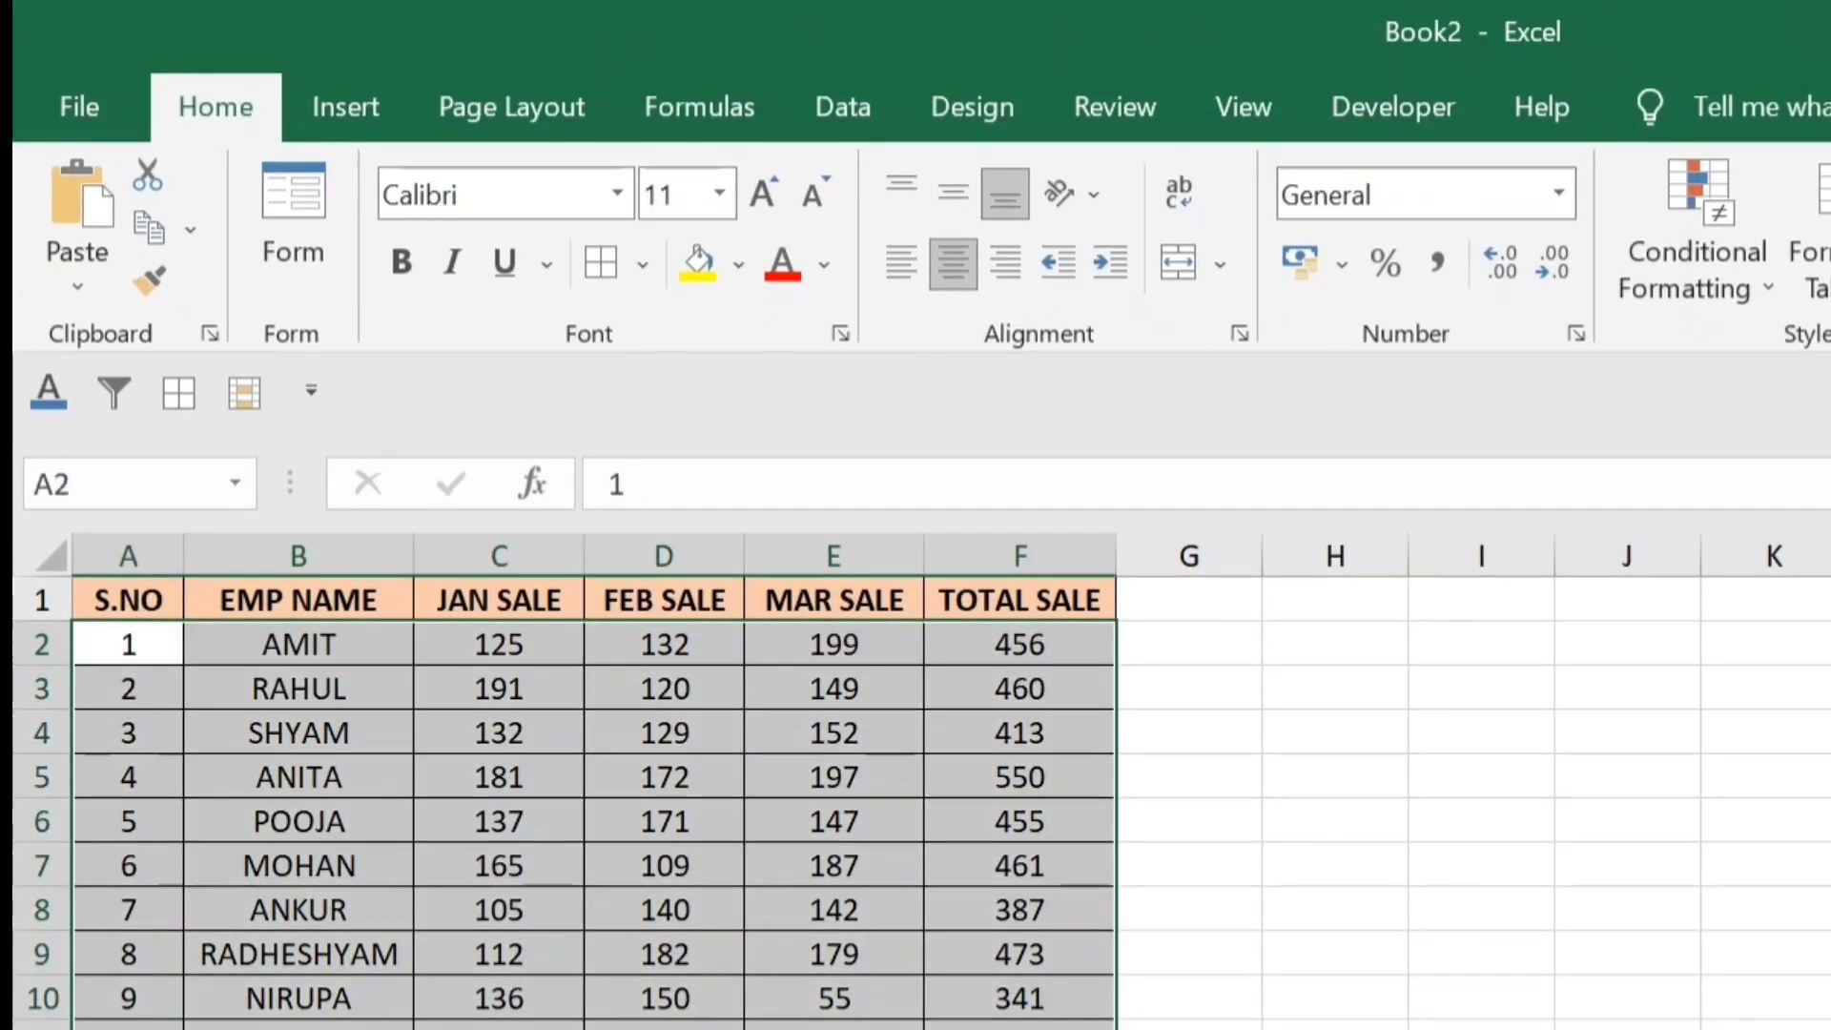
pyautogui.click(798, 655)
pyautogui.click(1226, 646)
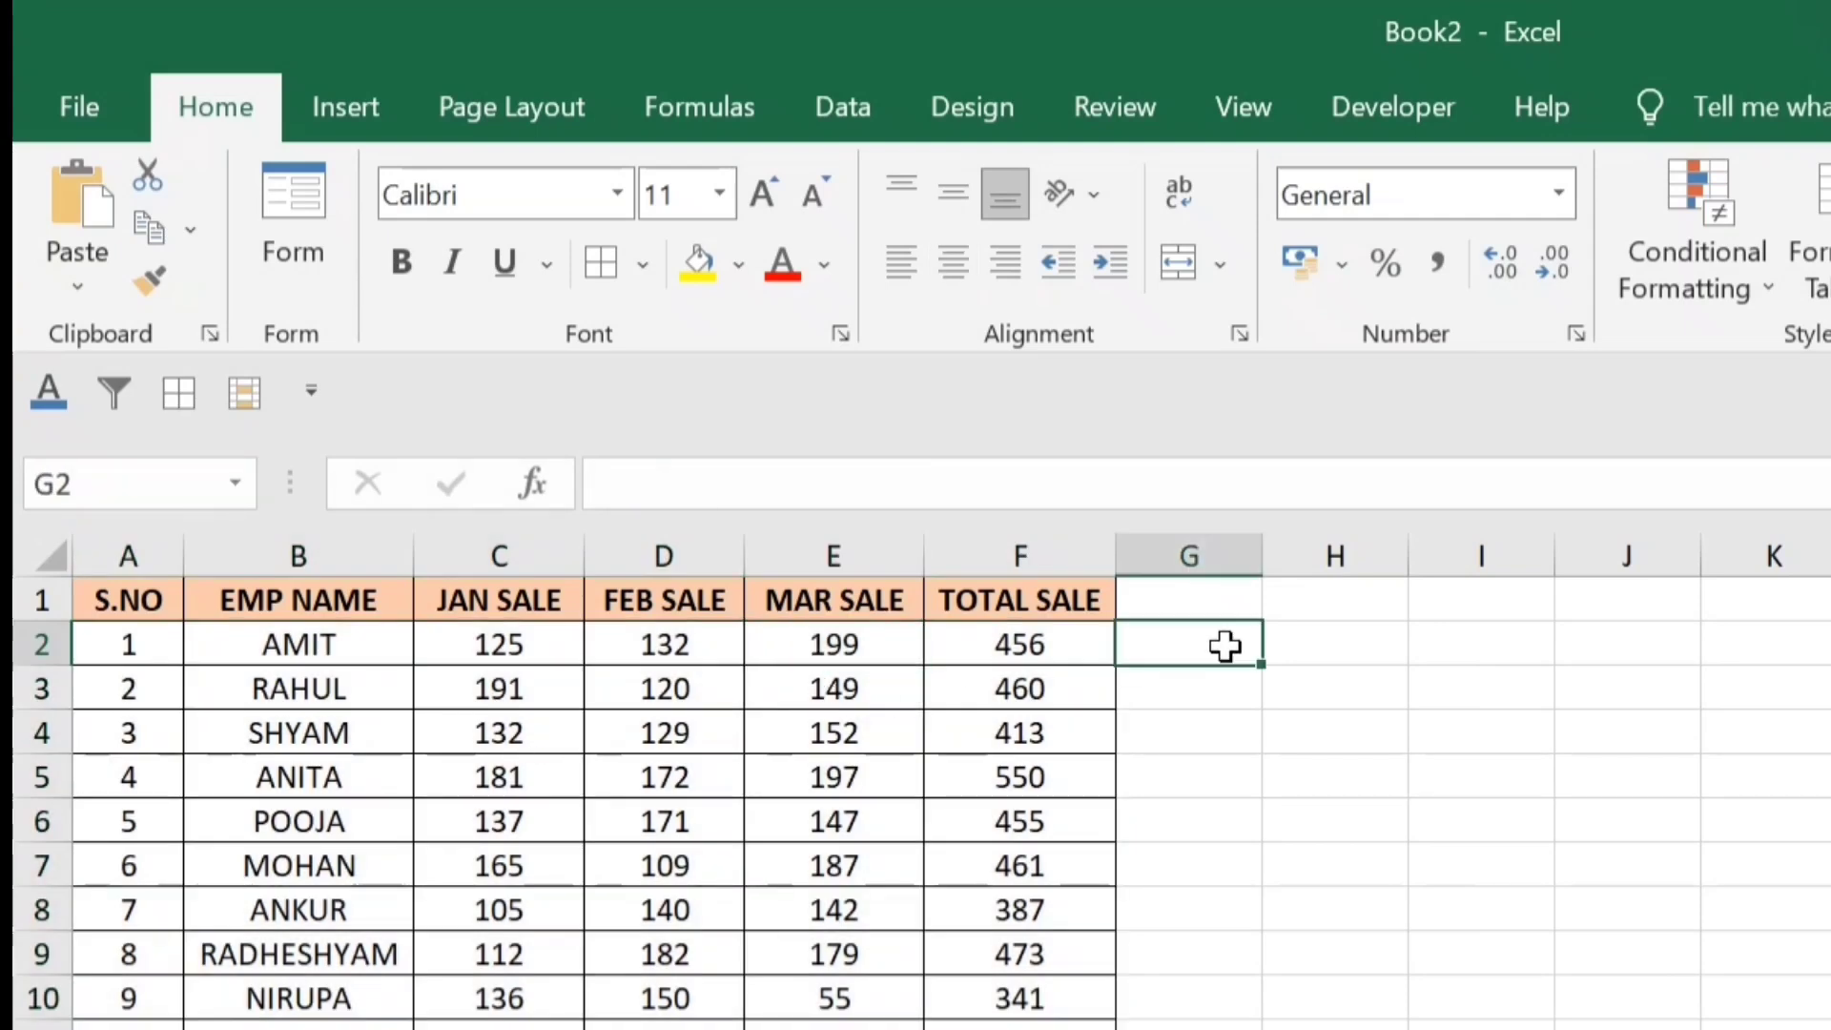
pyautogui.write('=UNIQUE')
pyautogui.press('BackSpace')
pyautogui.press('BackSpace')
pyautogui.press('BackSpace')
pyautogui.write('QUE')
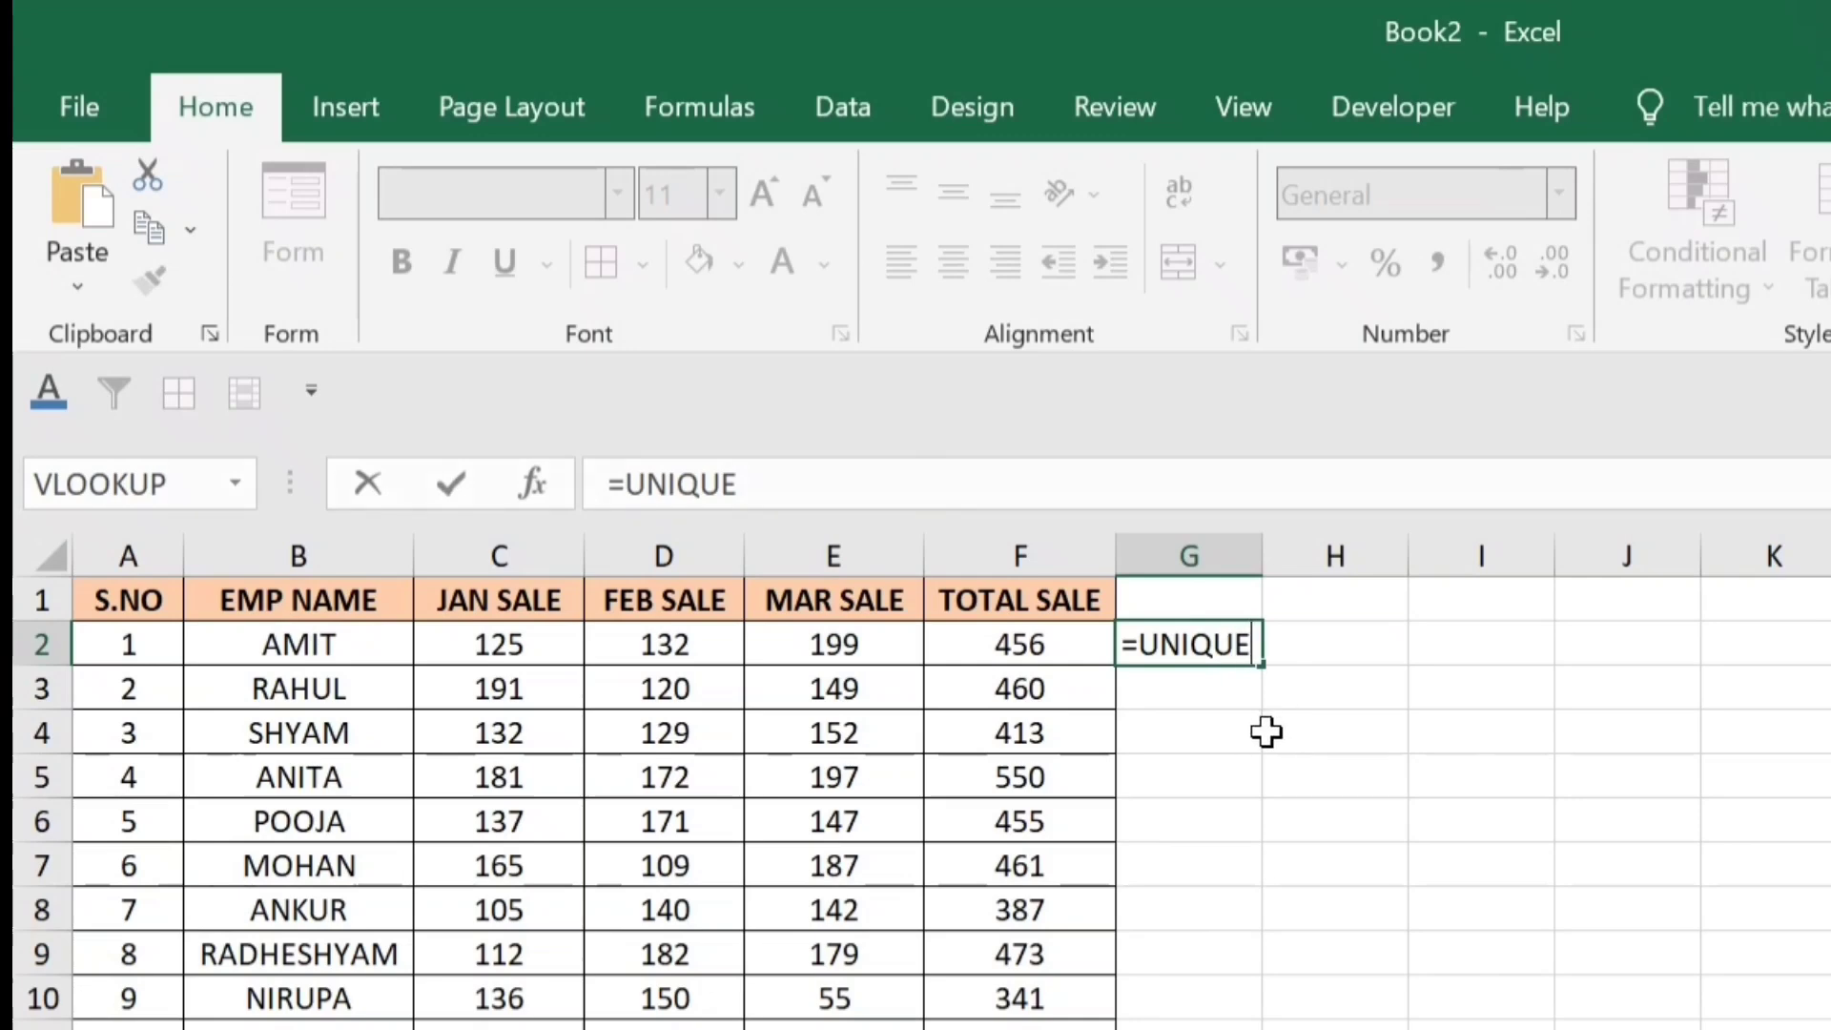
pyautogui.press('Escape')
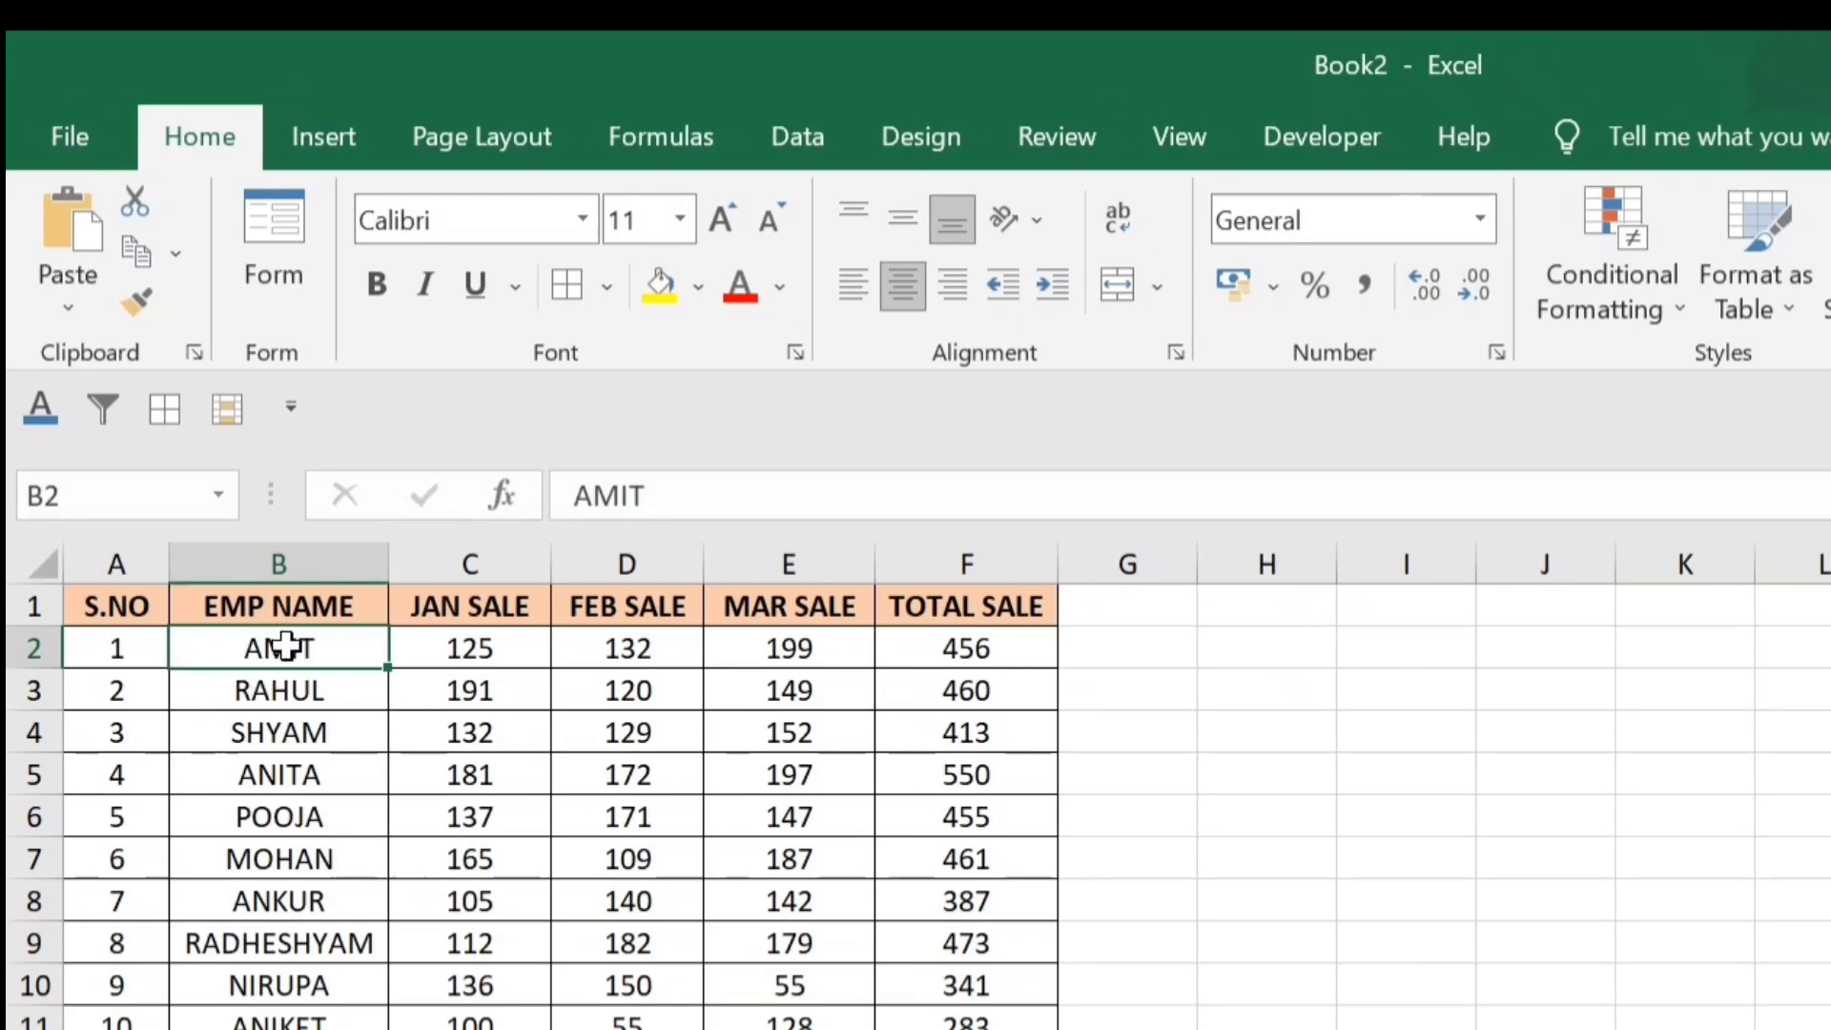
# - Create a conditional formatting rule on the employee name cells, starting at B2, that formats only unique values
pyautogui.moveTo(291, 657); pyautogui.dragTo(286, 1029)
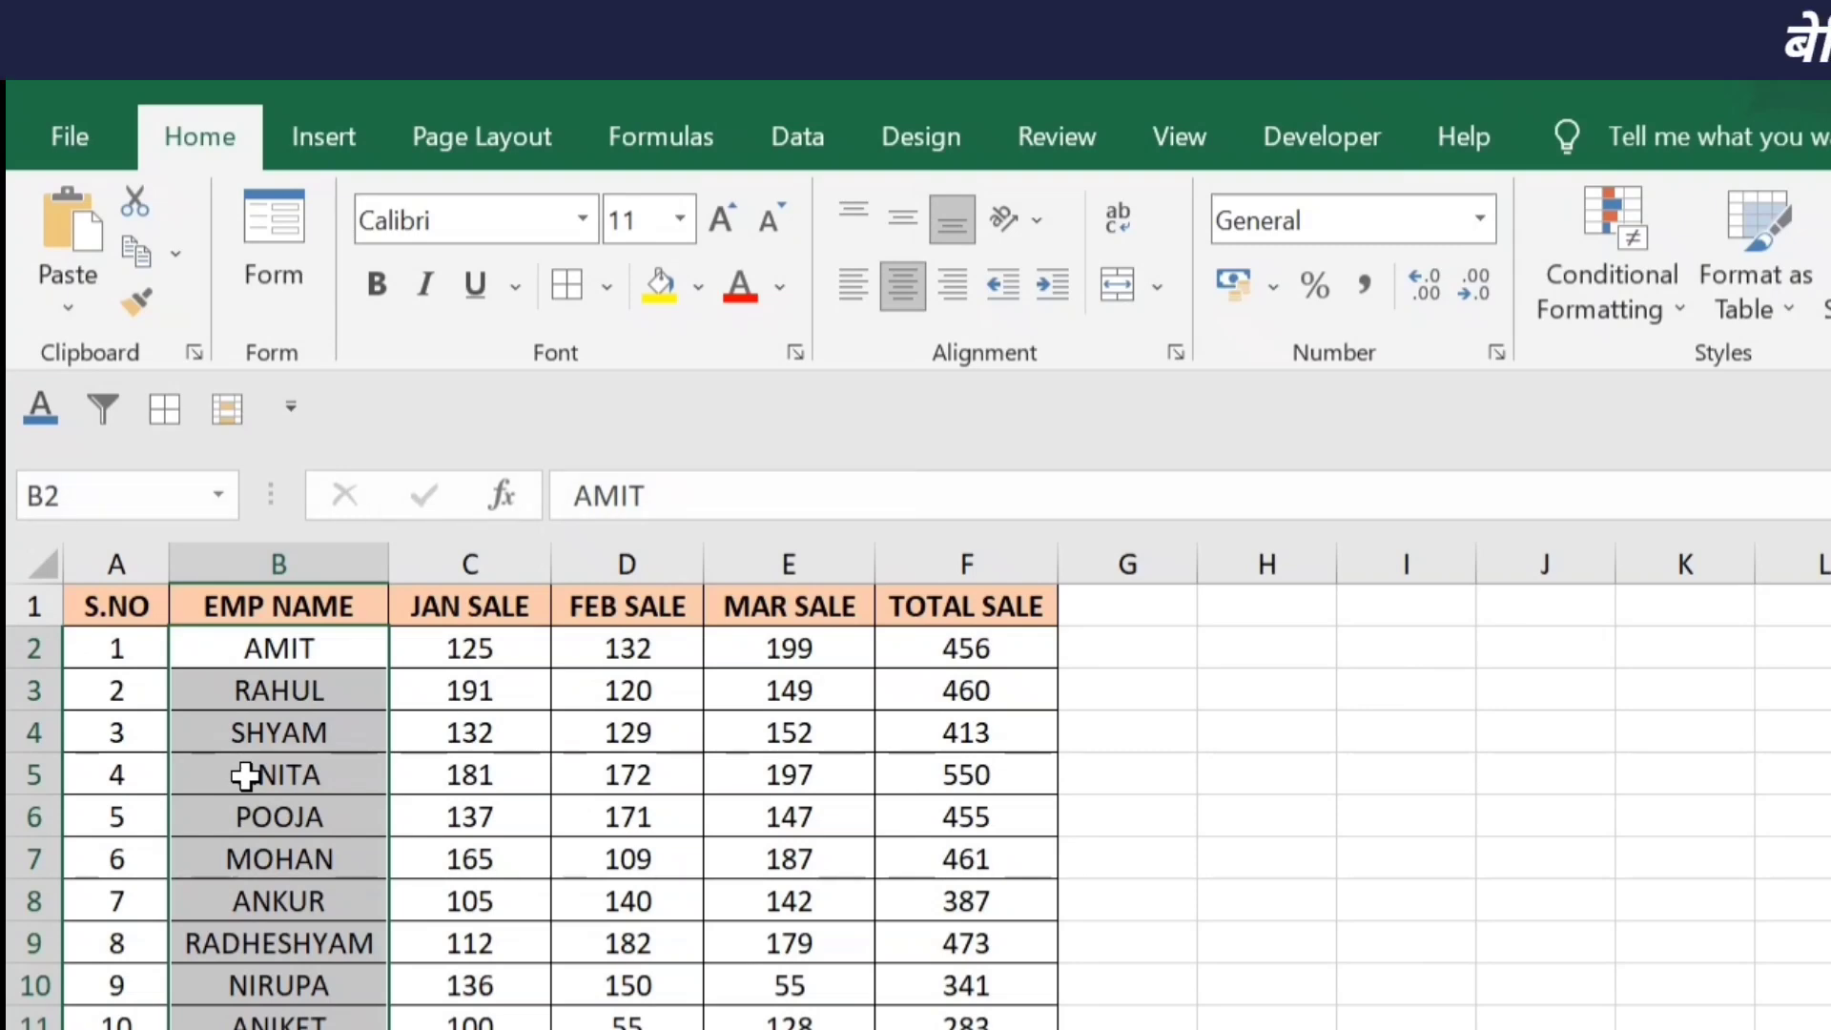
pyautogui.click(296, 656)
pyautogui.moveTo(296, 656); pyautogui.dragTo(276, 774)
pyautogui.moveTo(284, 906); pyautogui.dragTo(388, 949)
pyautogui.click(1621, 256)
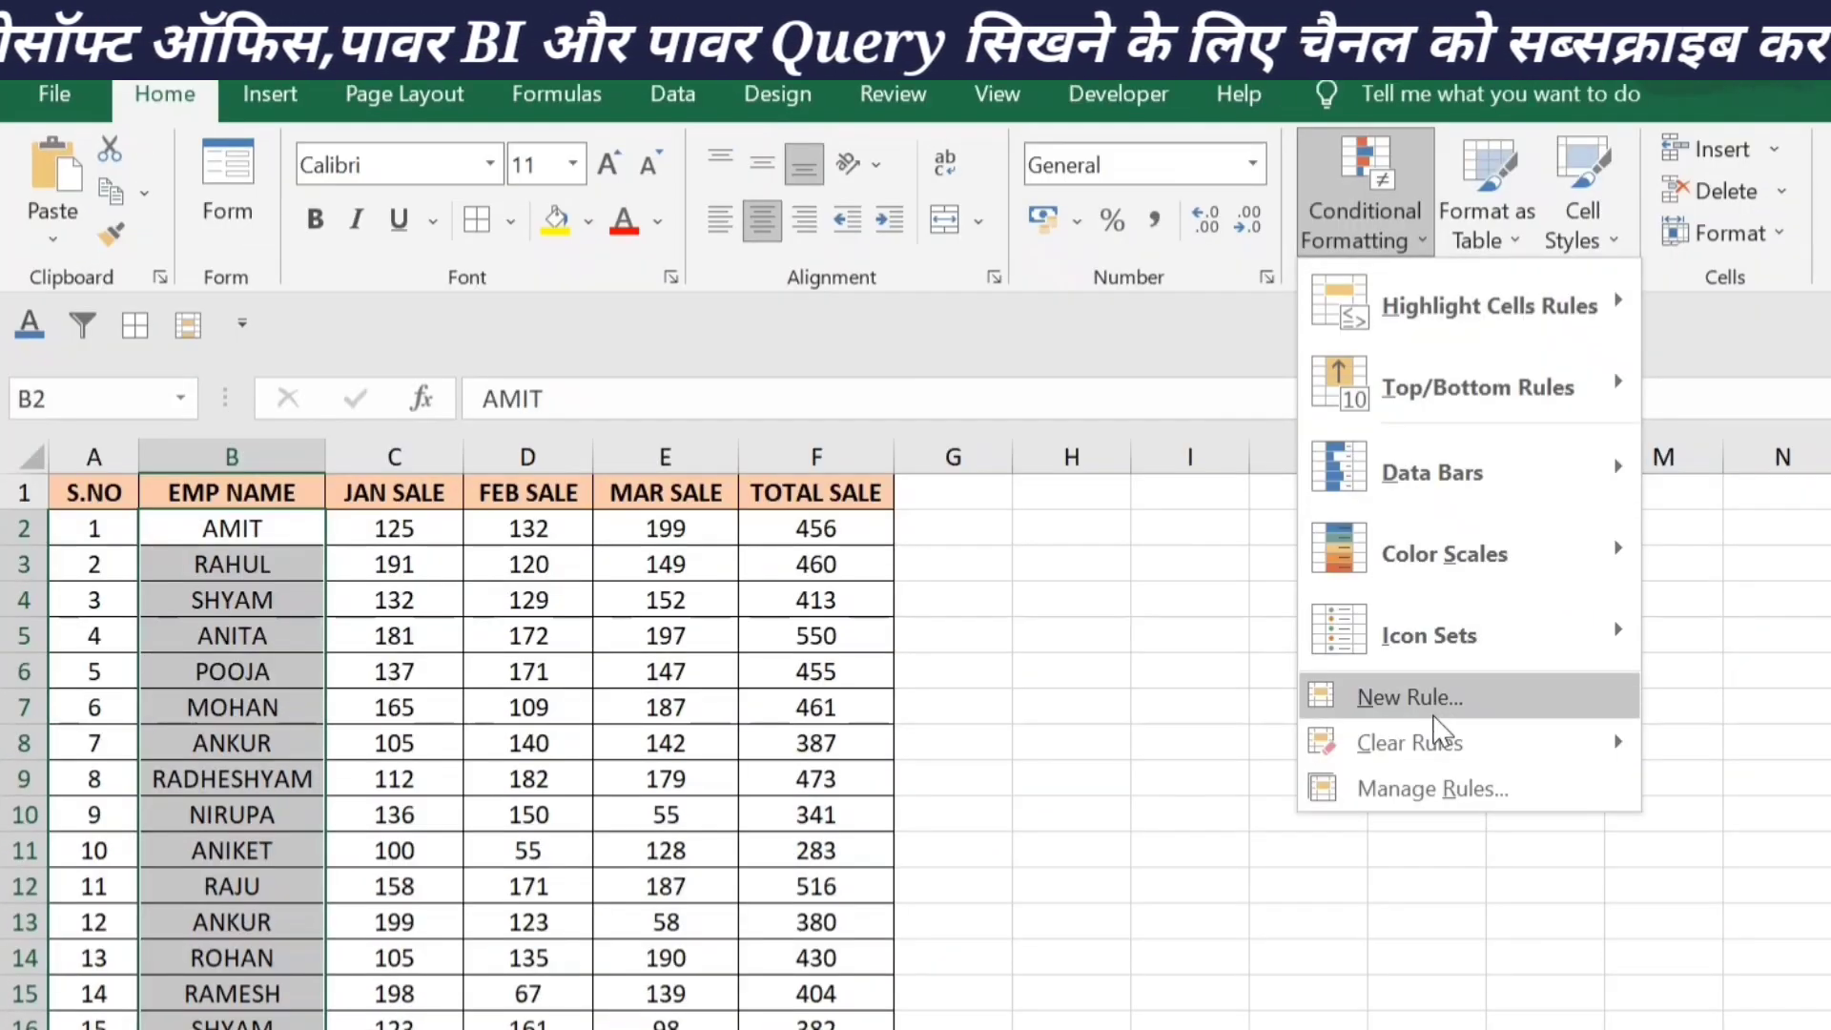
pyautogui.click(1393, 697)
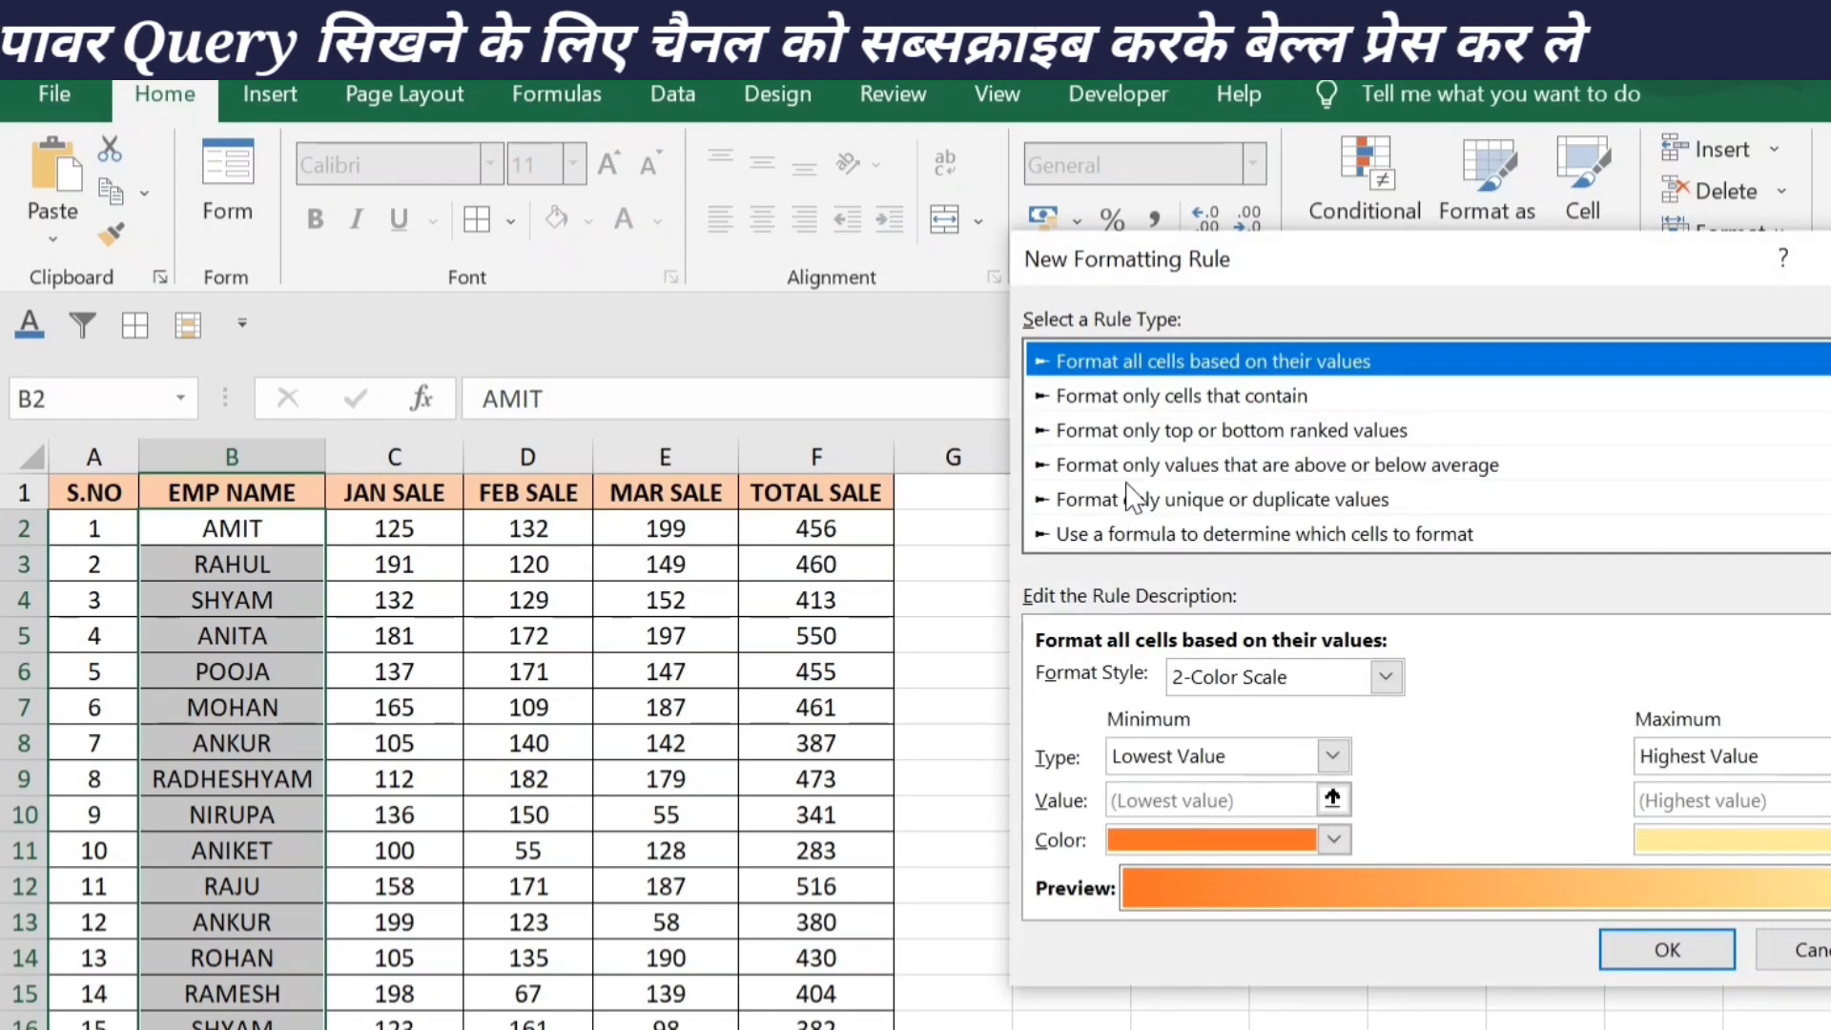
pyautogui.click(1183, 502)
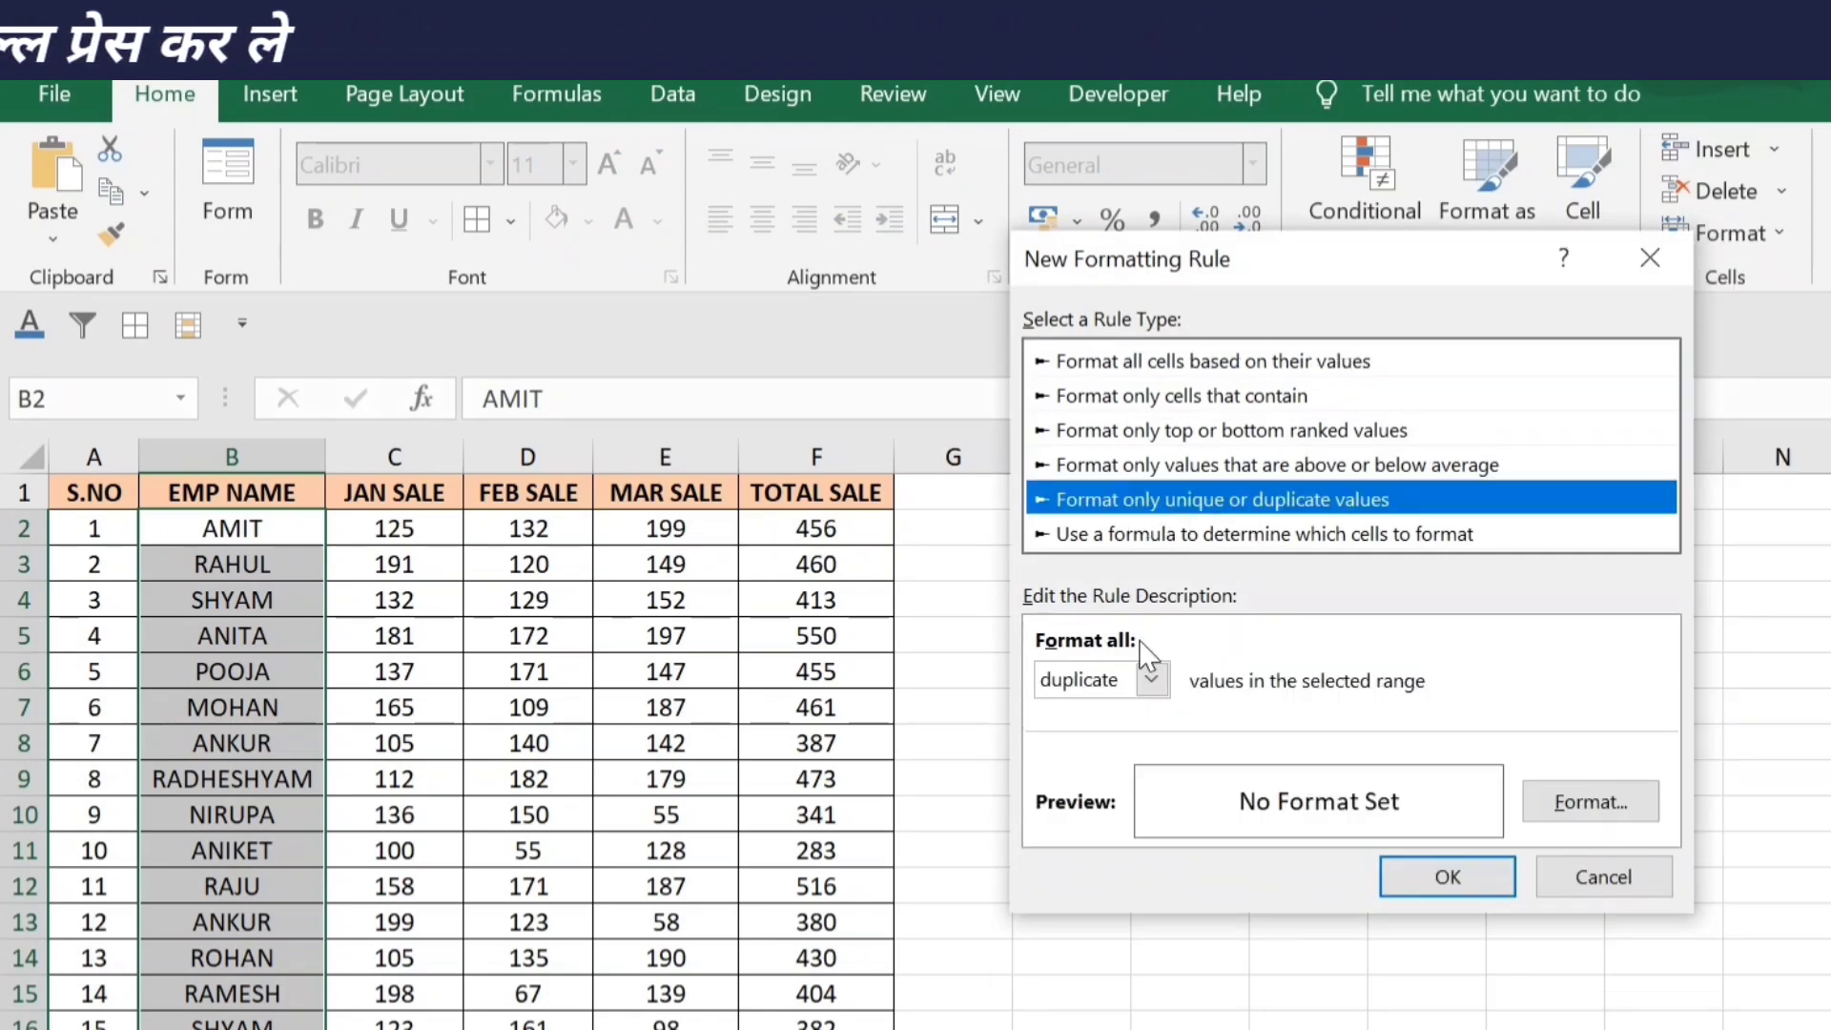
pyautogui.click(1118, 683)
pyautogui.click(1111, 742)
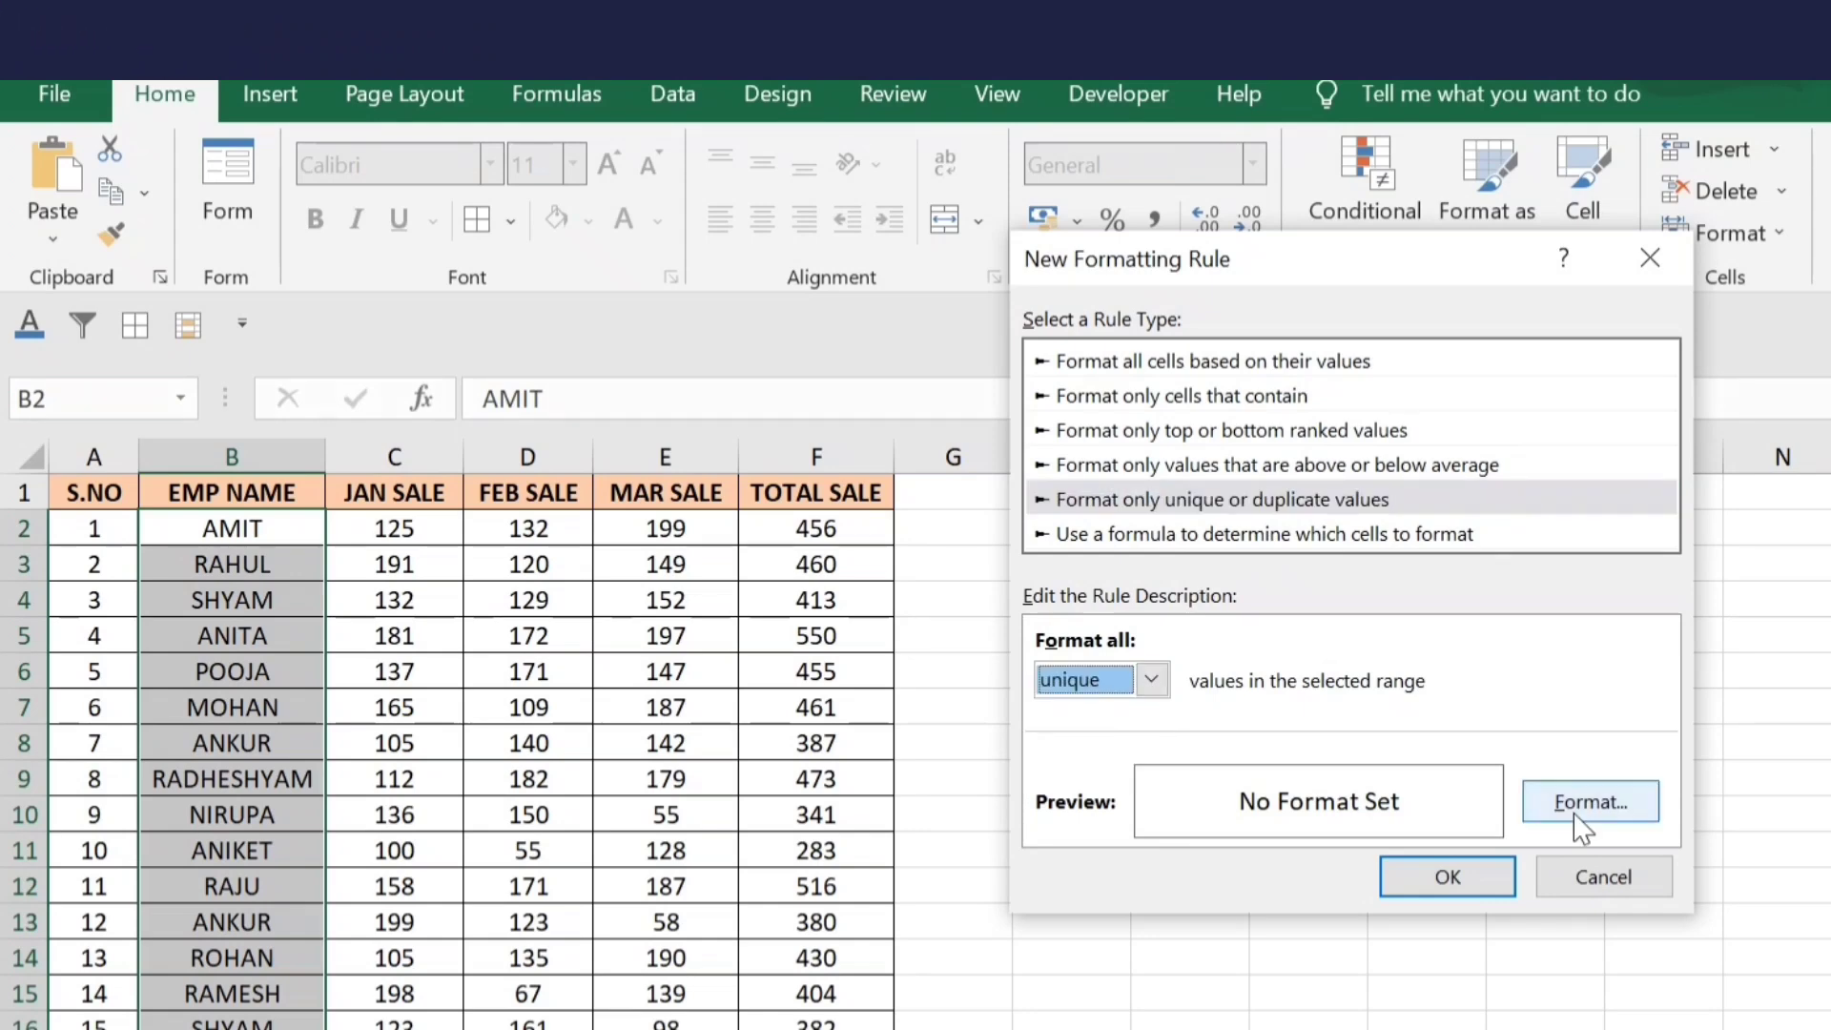
# - Give the unique-values rule a light blue background fill and apply it to the employee names
pyautogui.click(1579, 804)
pyautogui.click(1315, 367)
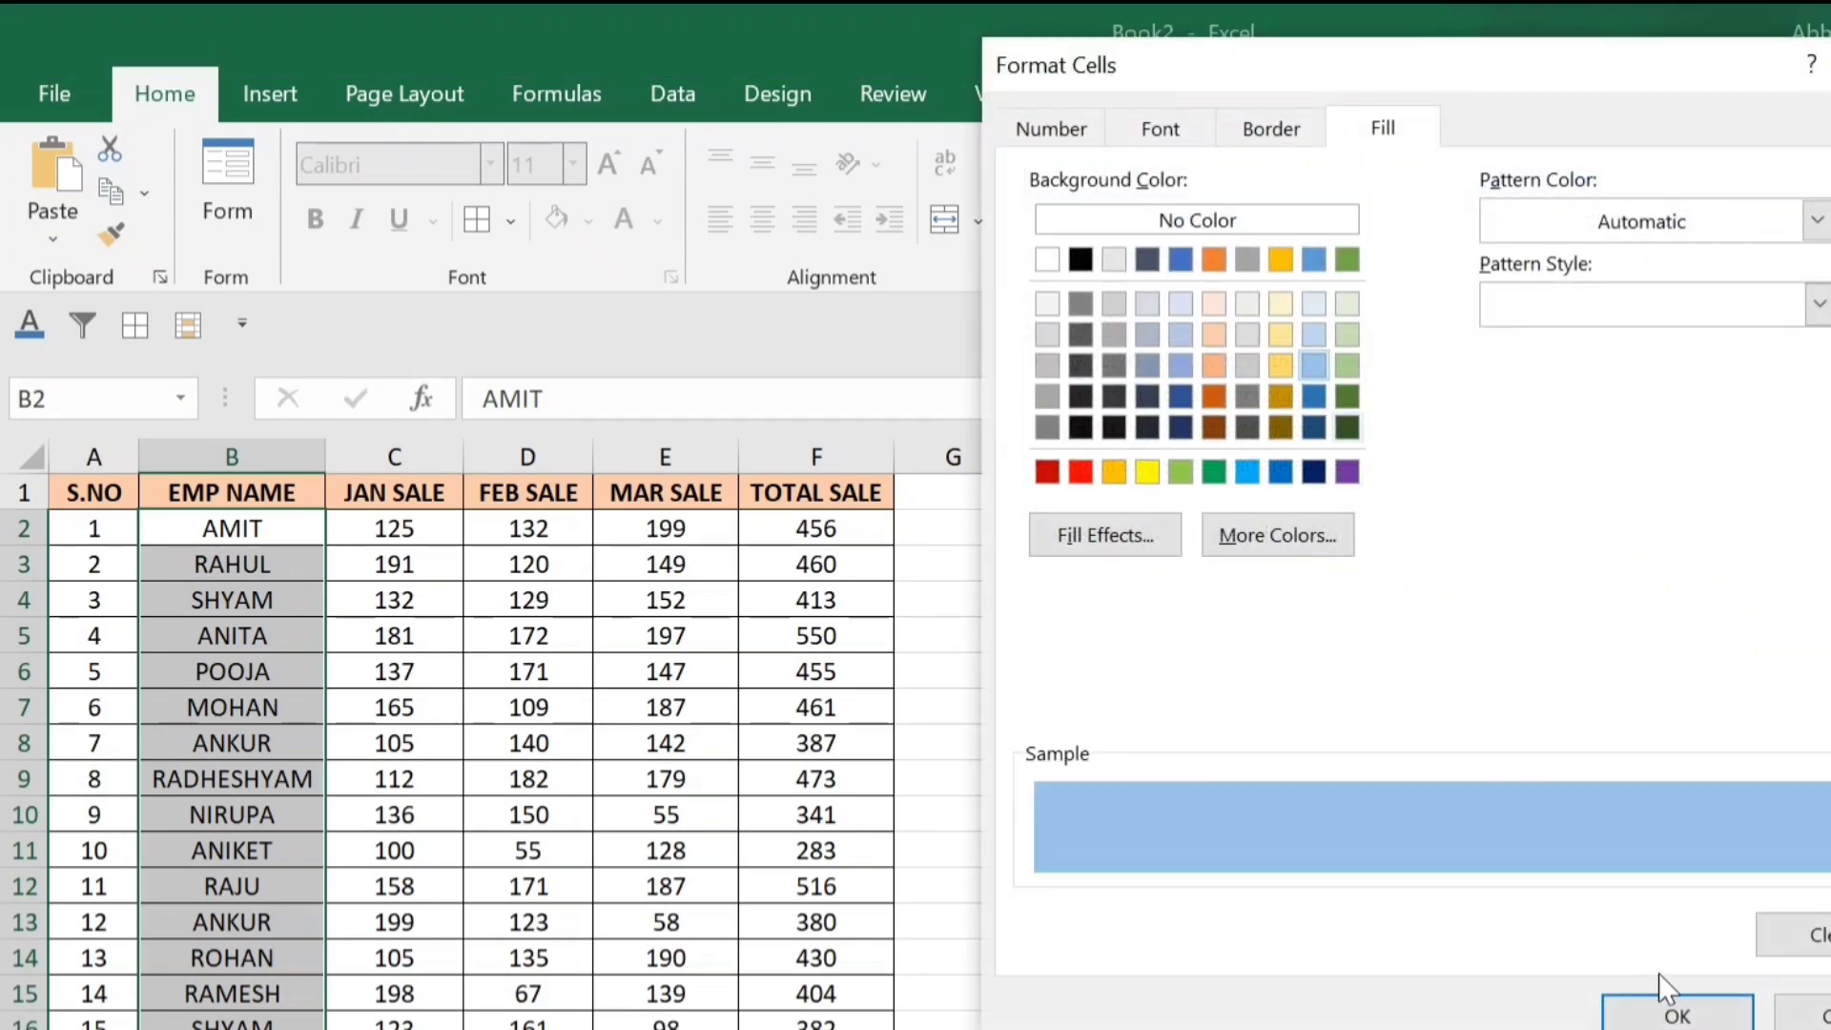
pyautogui.click(1671, 1011)
pyautogui.click(1447, 877)
# - Check the highlighting in the employee name column, comparing the cells in rows 2 and 5 with those in rows 4 and 16
pyautogui.click(219, 635)
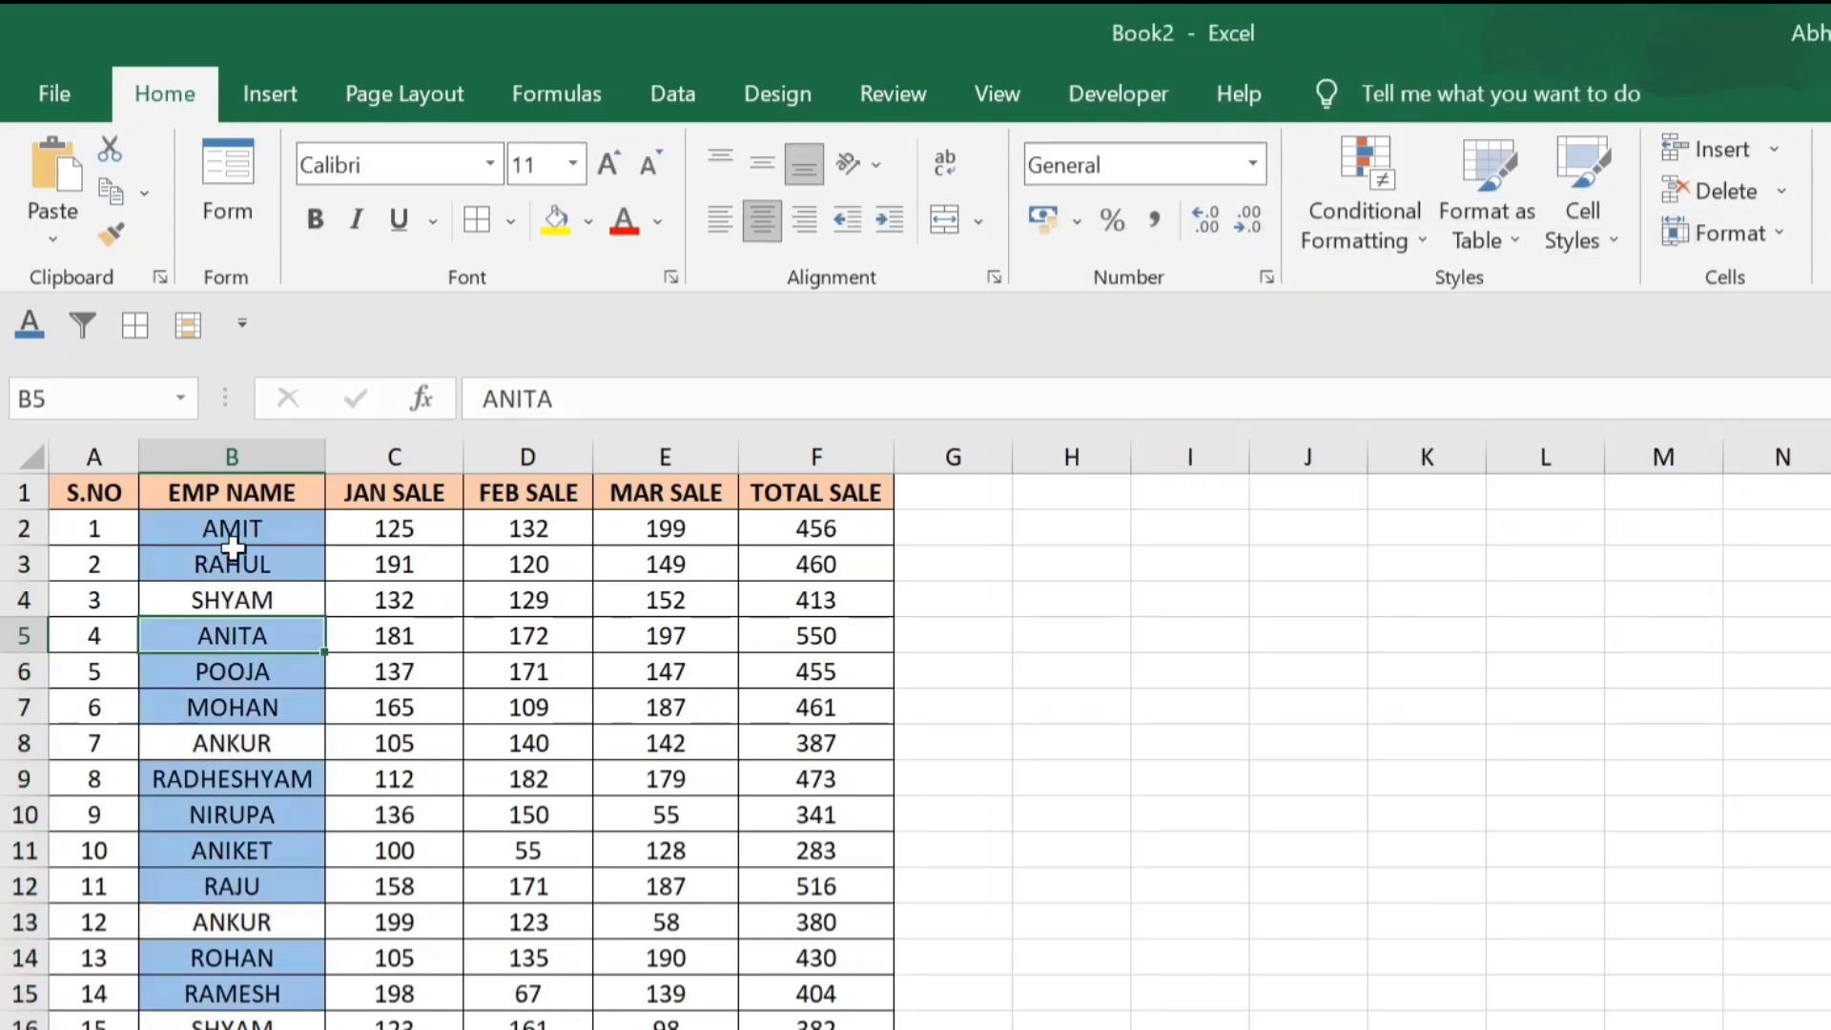
pyautogui.click(227, 531)
pyautogui.click(245, 634)
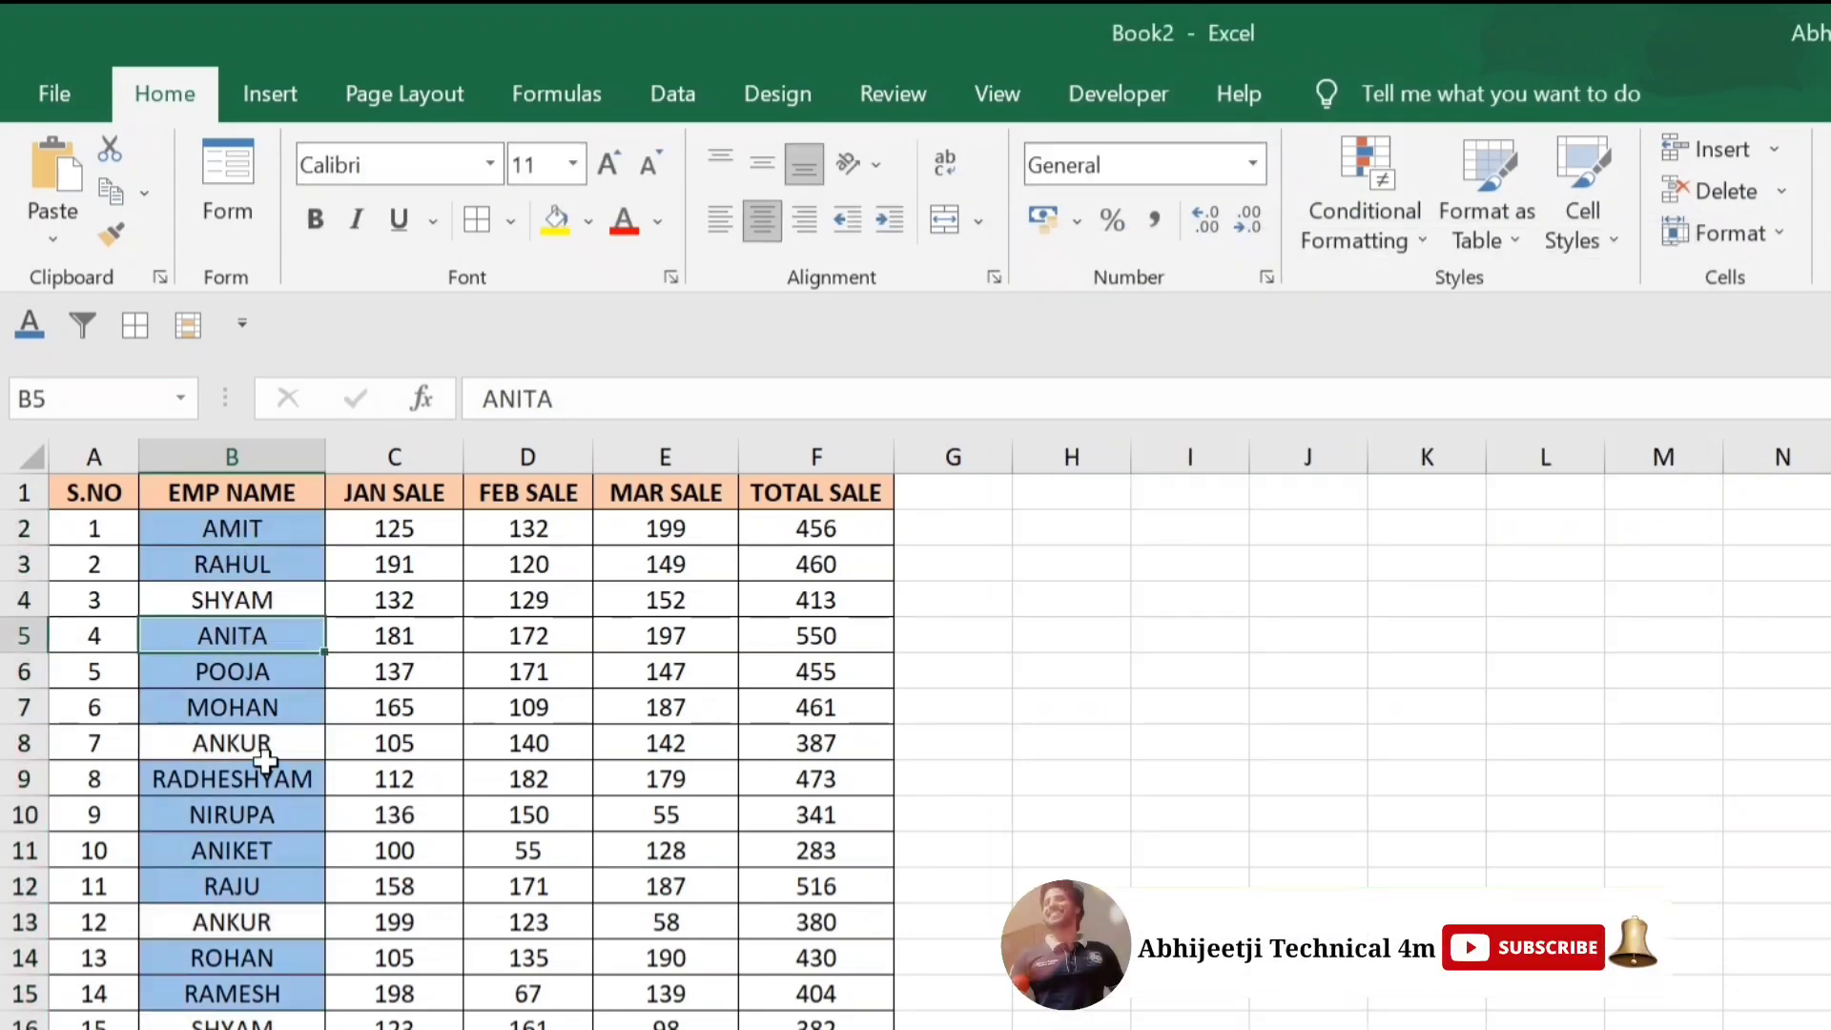
pyautogui.click(177, 606)
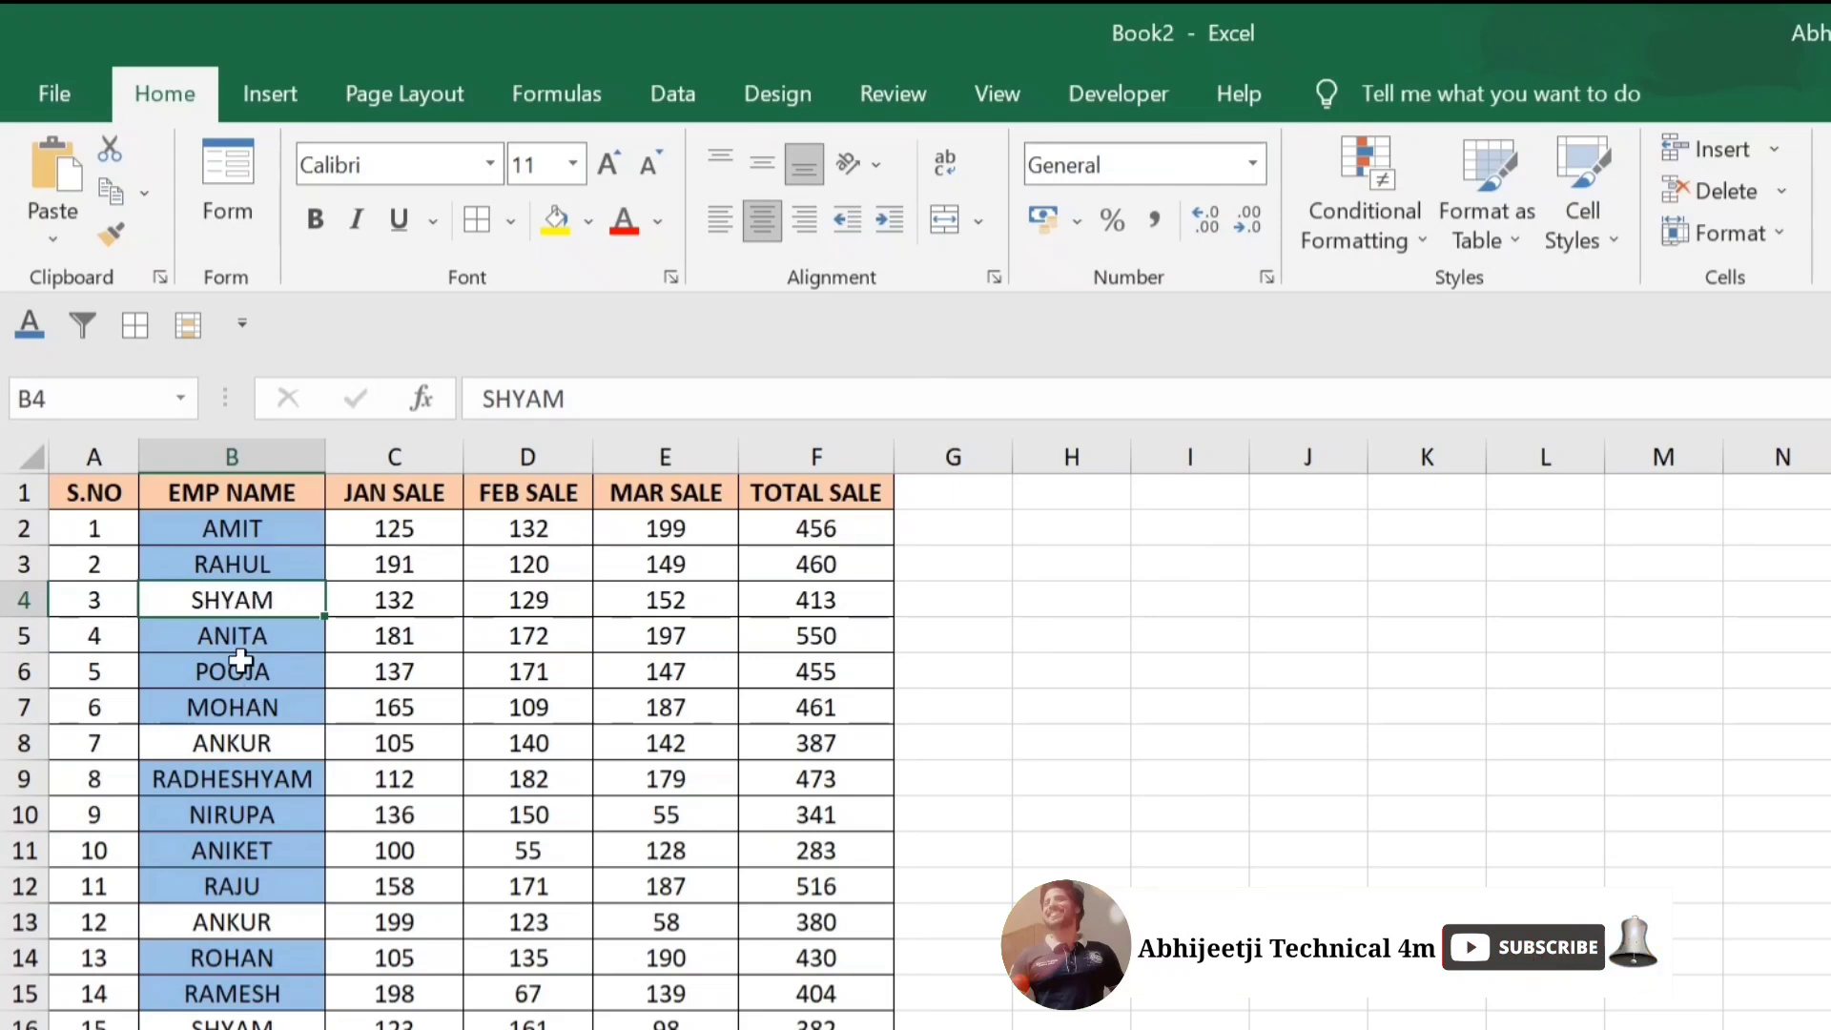
pyautogui.moveTo(94, 528); pyautogui.dragTo(665, 1025)
pyautogui.click(249, 600)
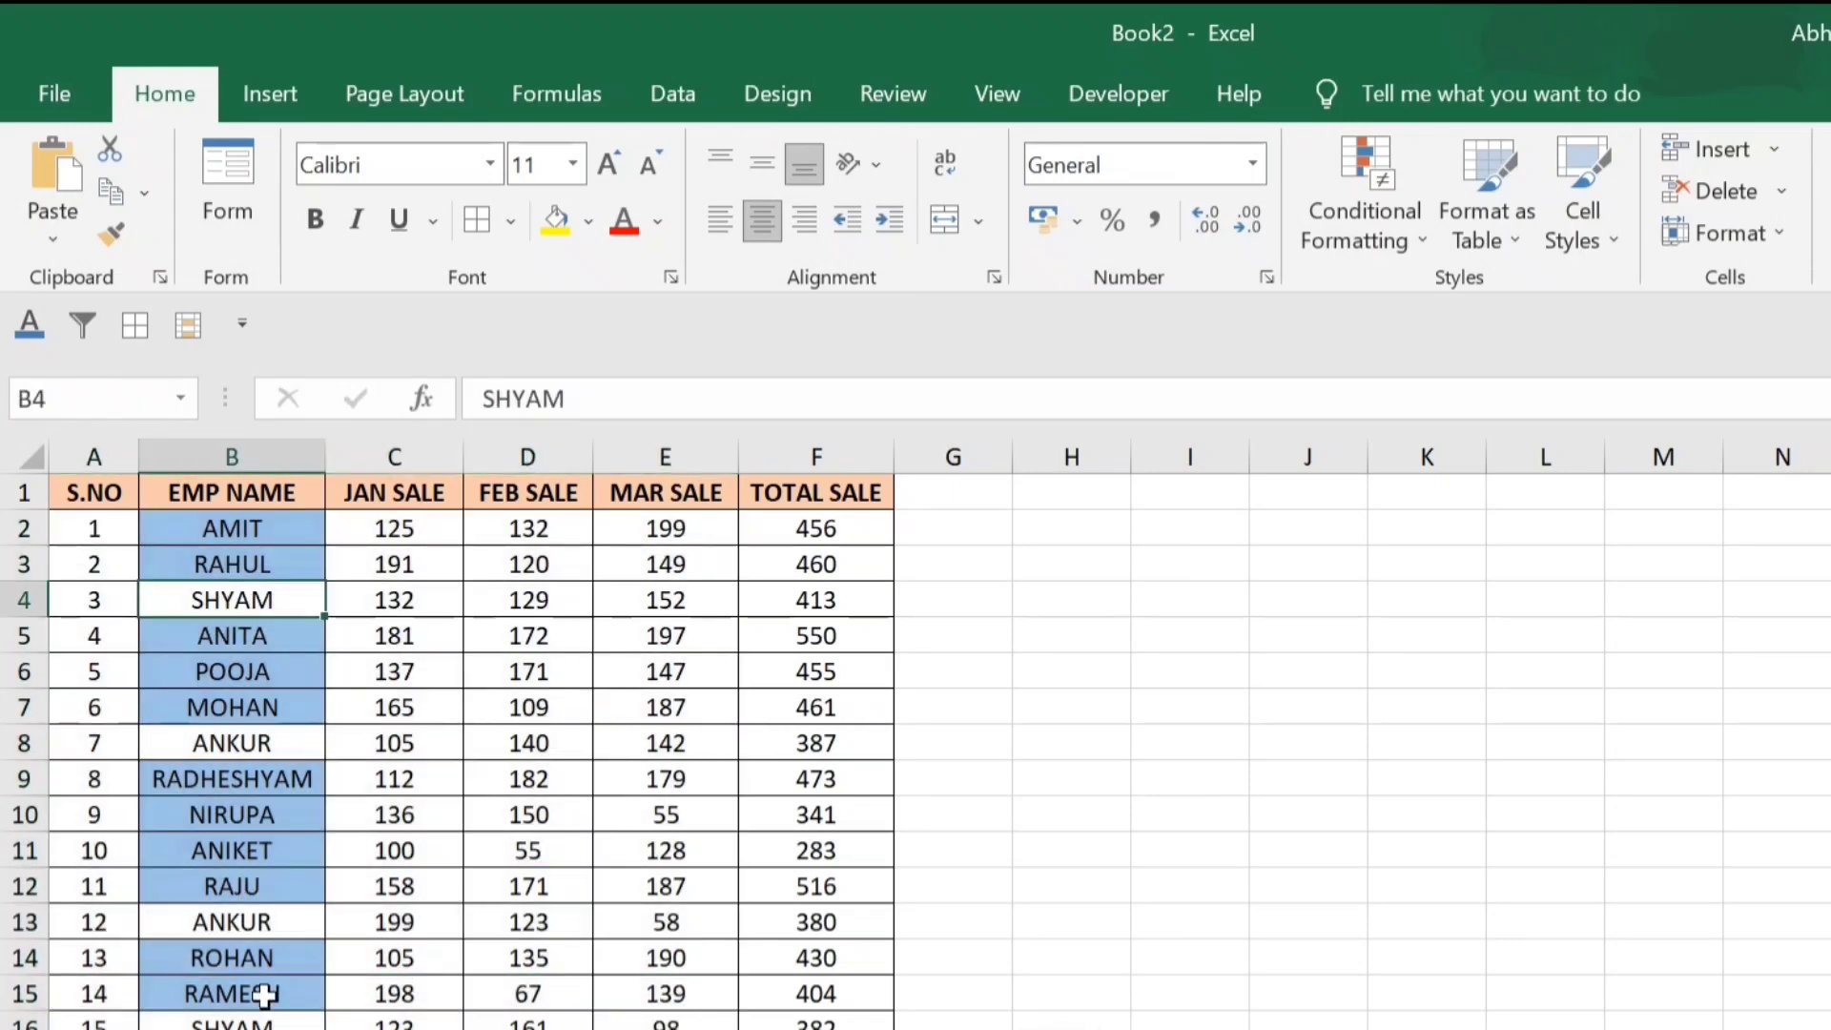
pyautogui.click(270, 1023)
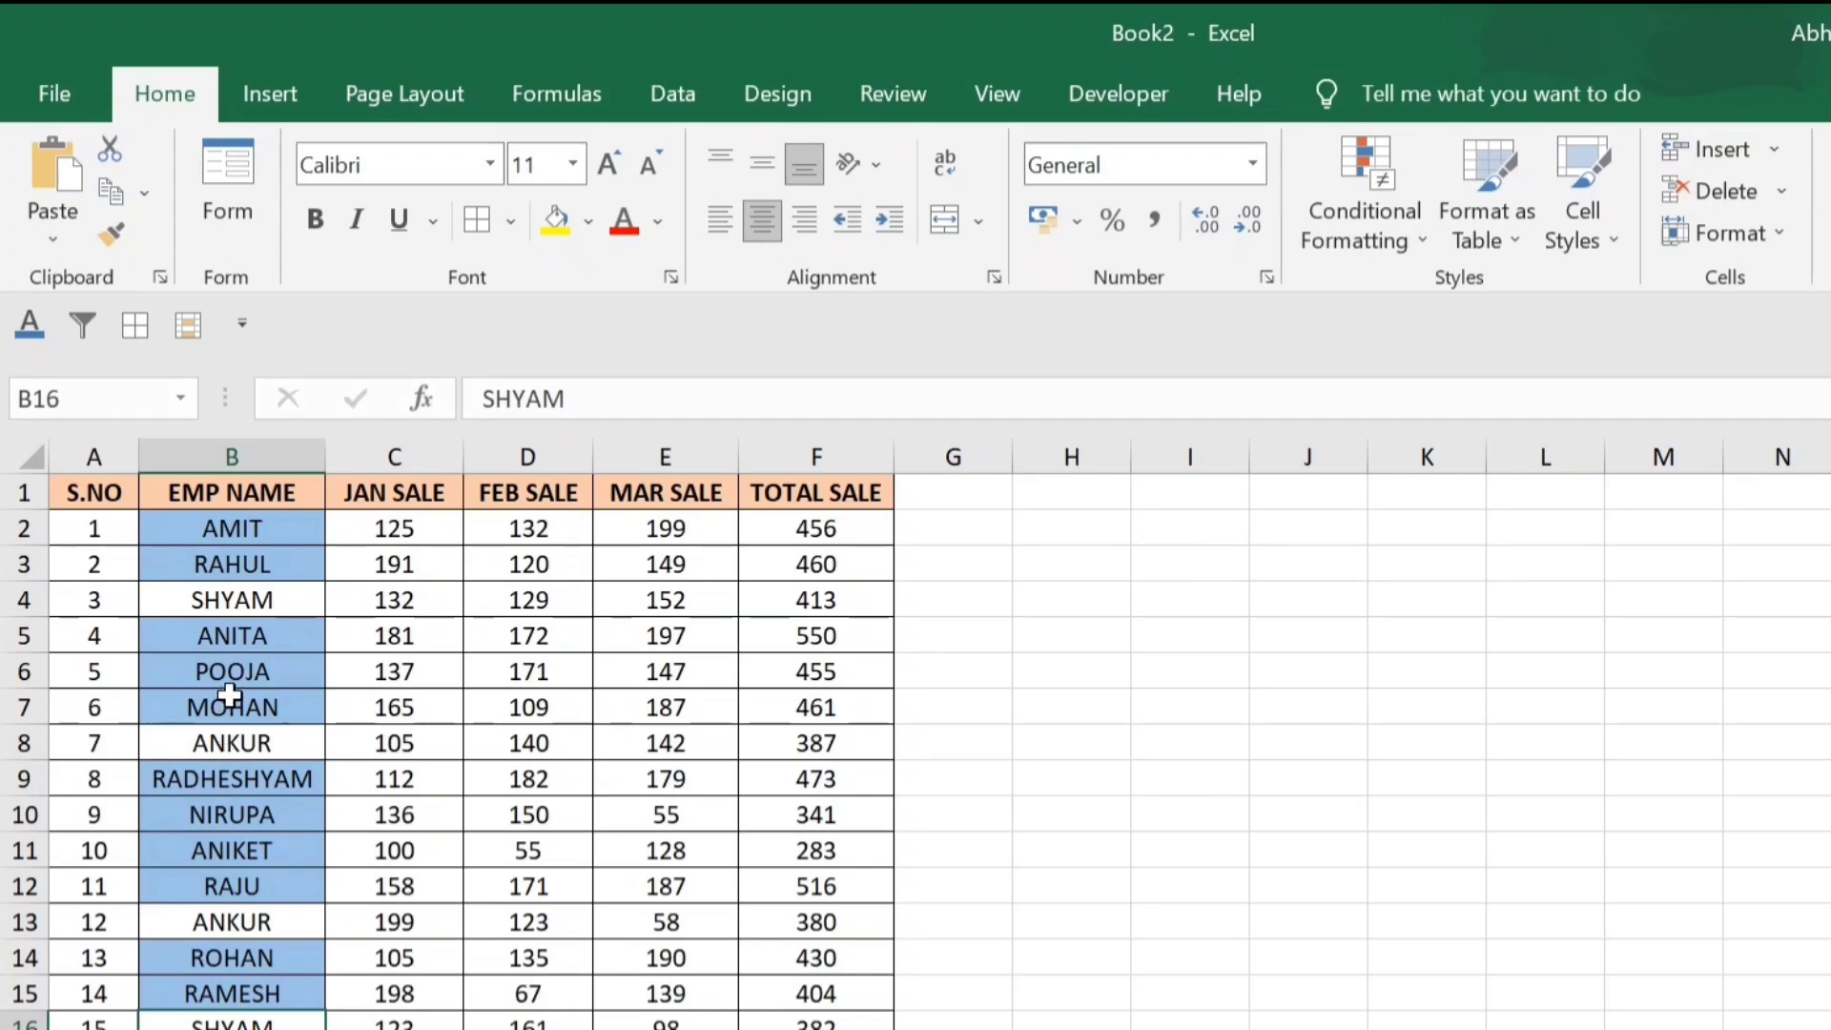
pyautogui.click(257, 531)
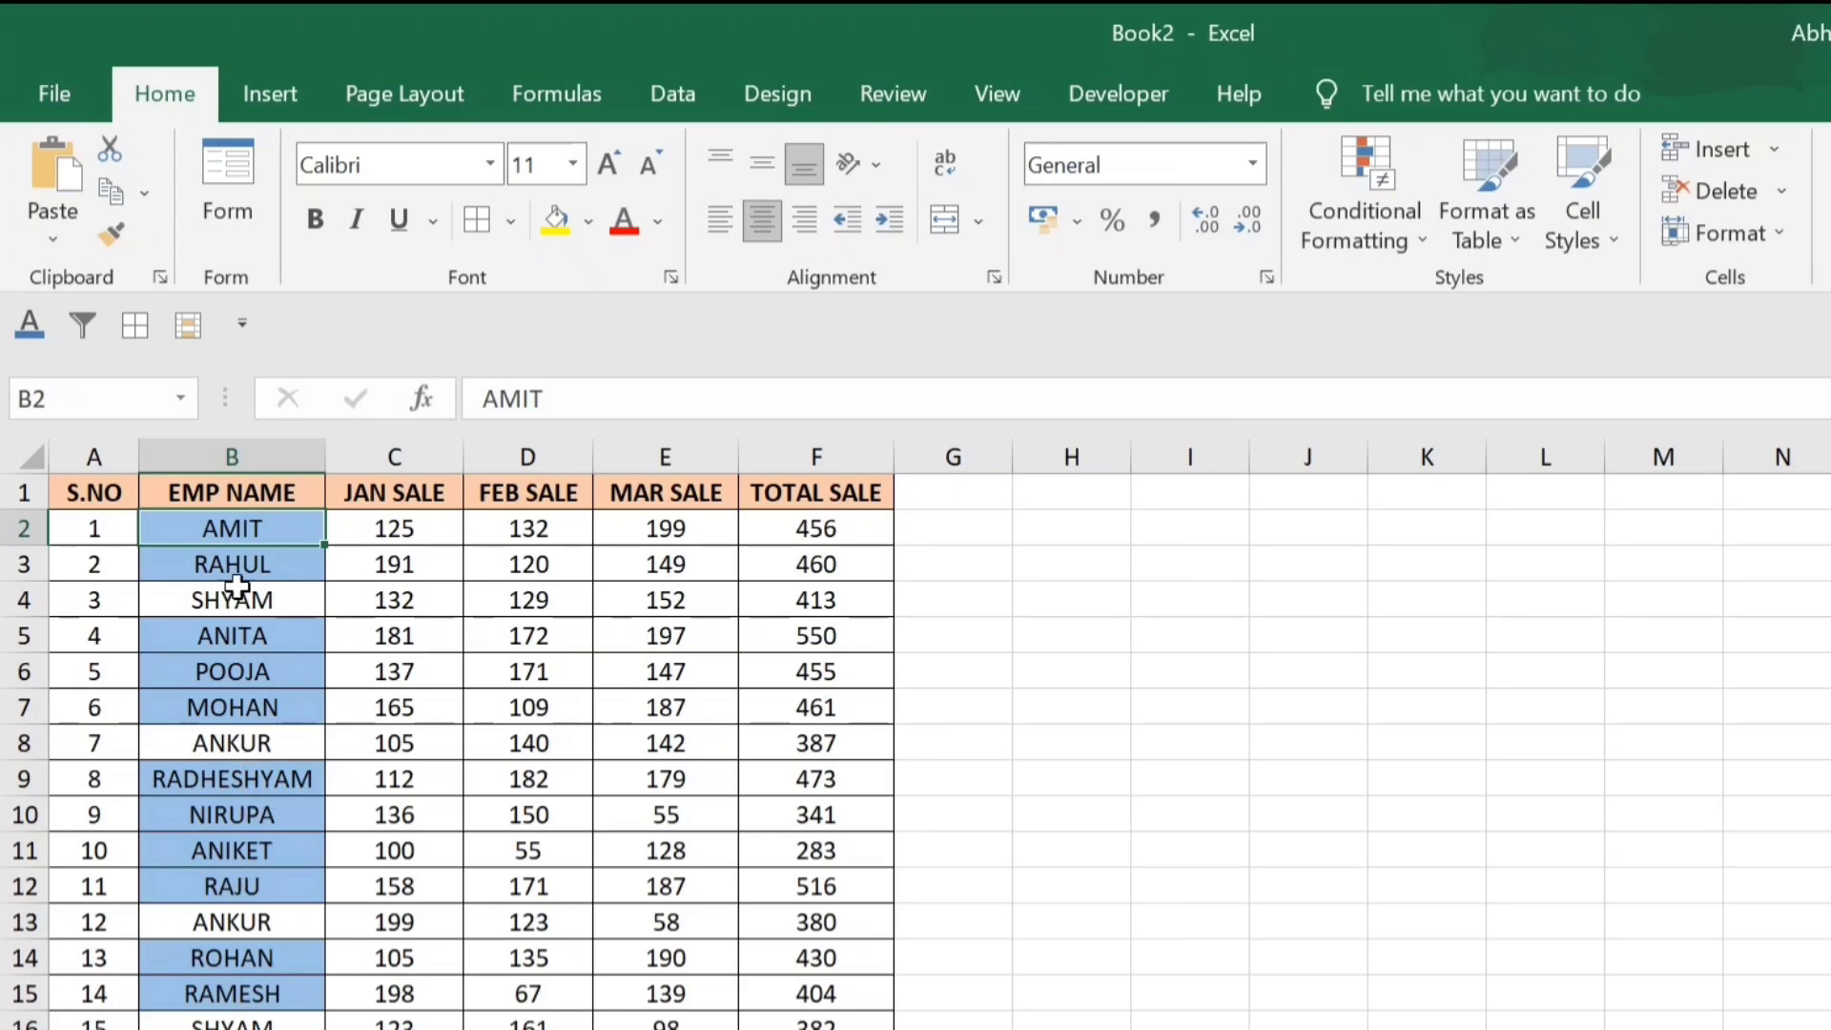
# - Turn on filtering for the table's header row and check the filter options of the EMP NAME column
pyautogui.click(248, 494)
pyautogui.click(674, 93)
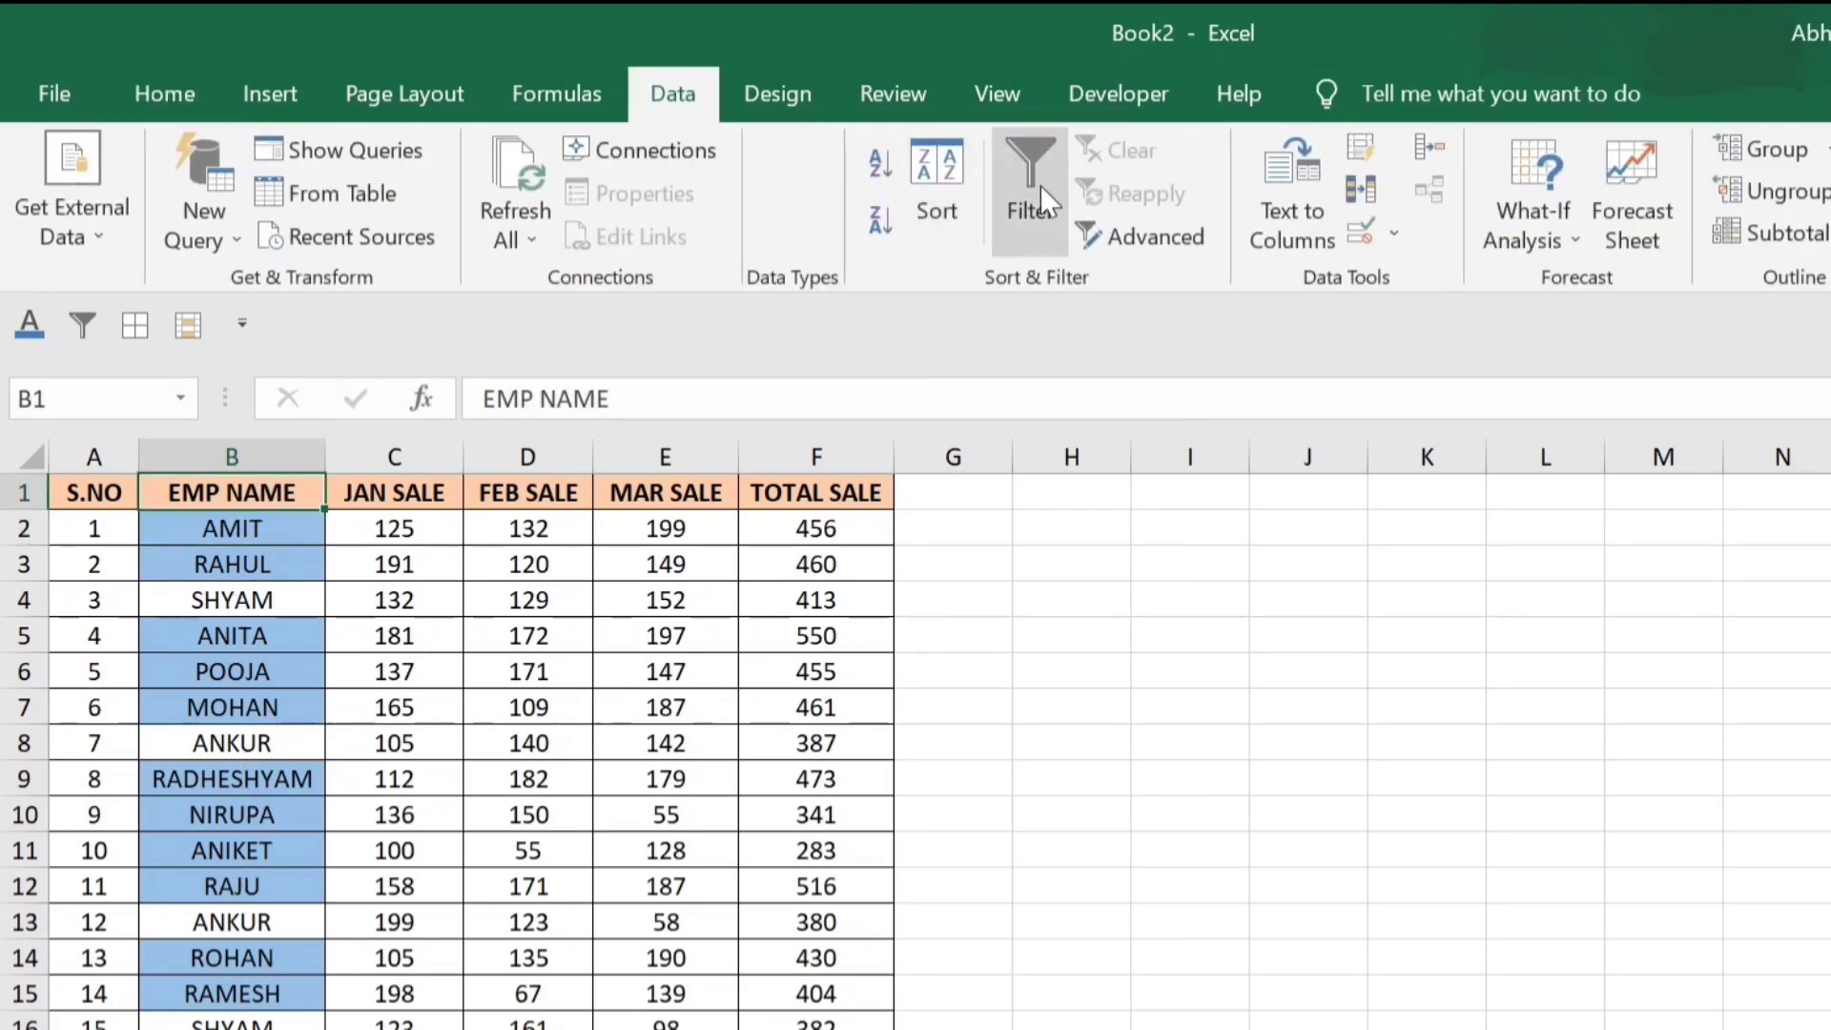
pyautogui.click(1031, 200)
pyautogui.click(309, 492)
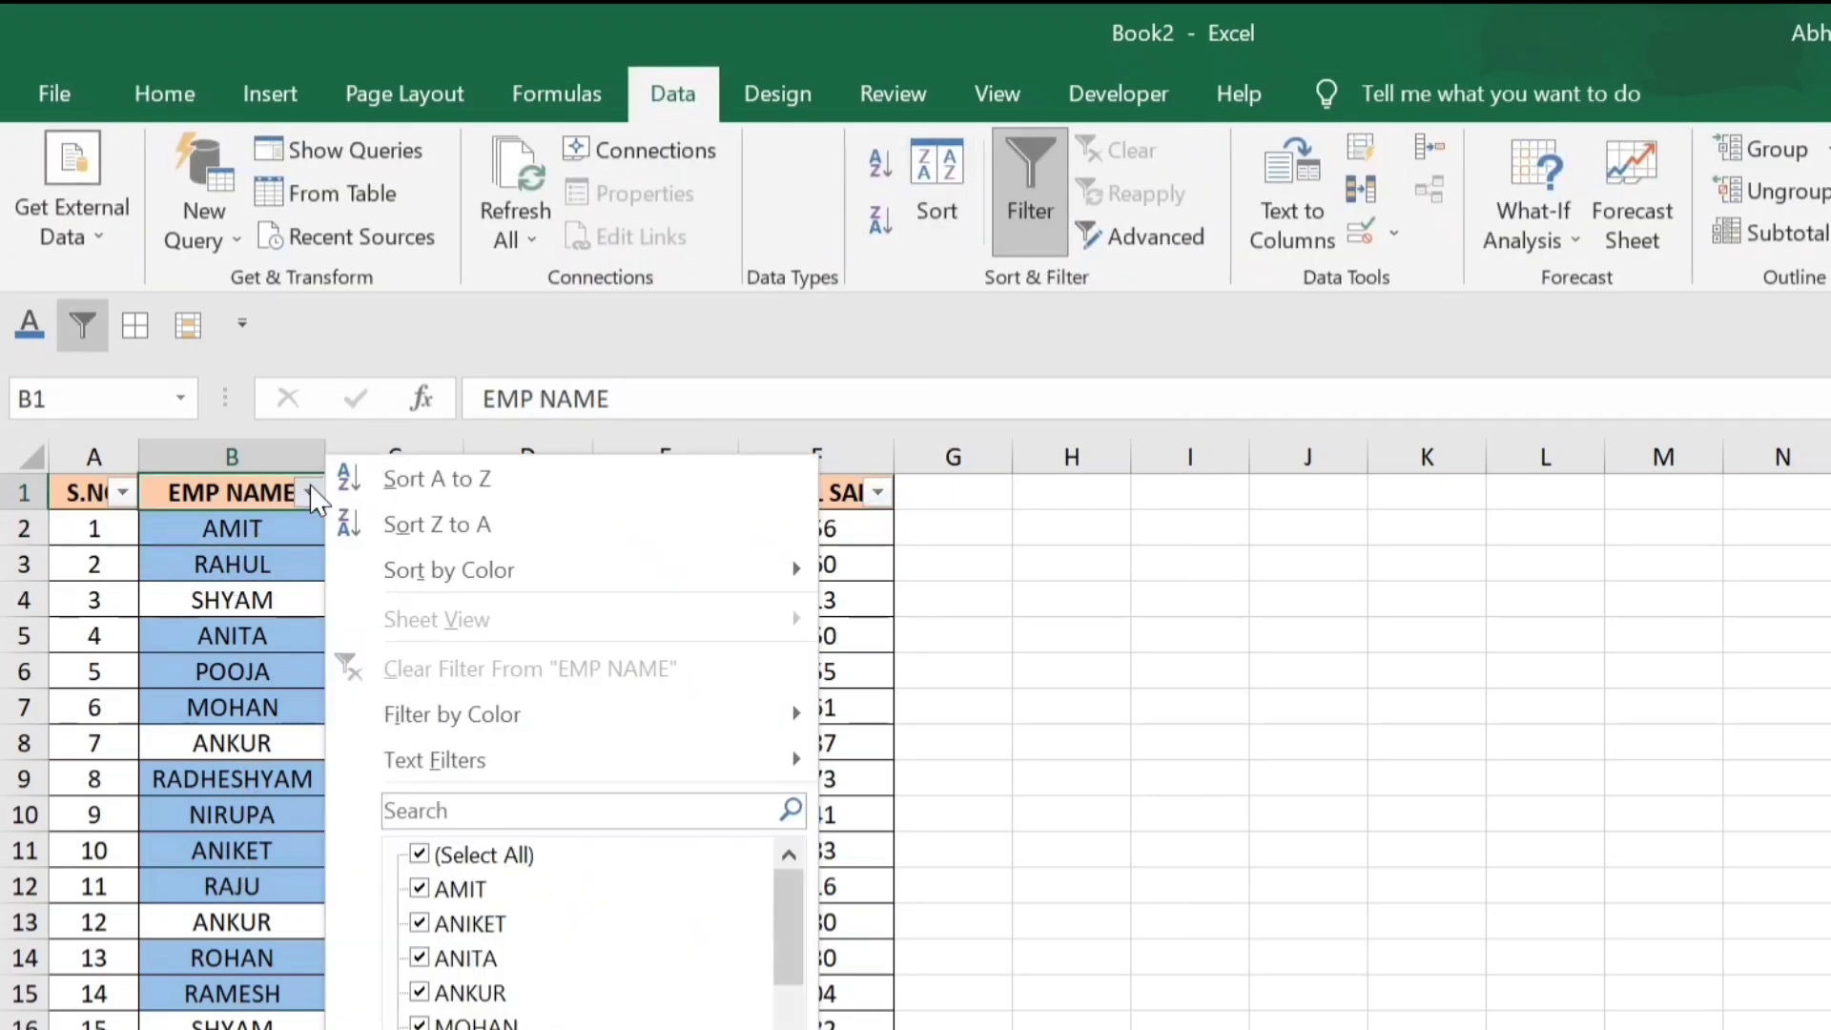
pyautogui.moveTo(489, 732)
pyautogui.click(887, 763)
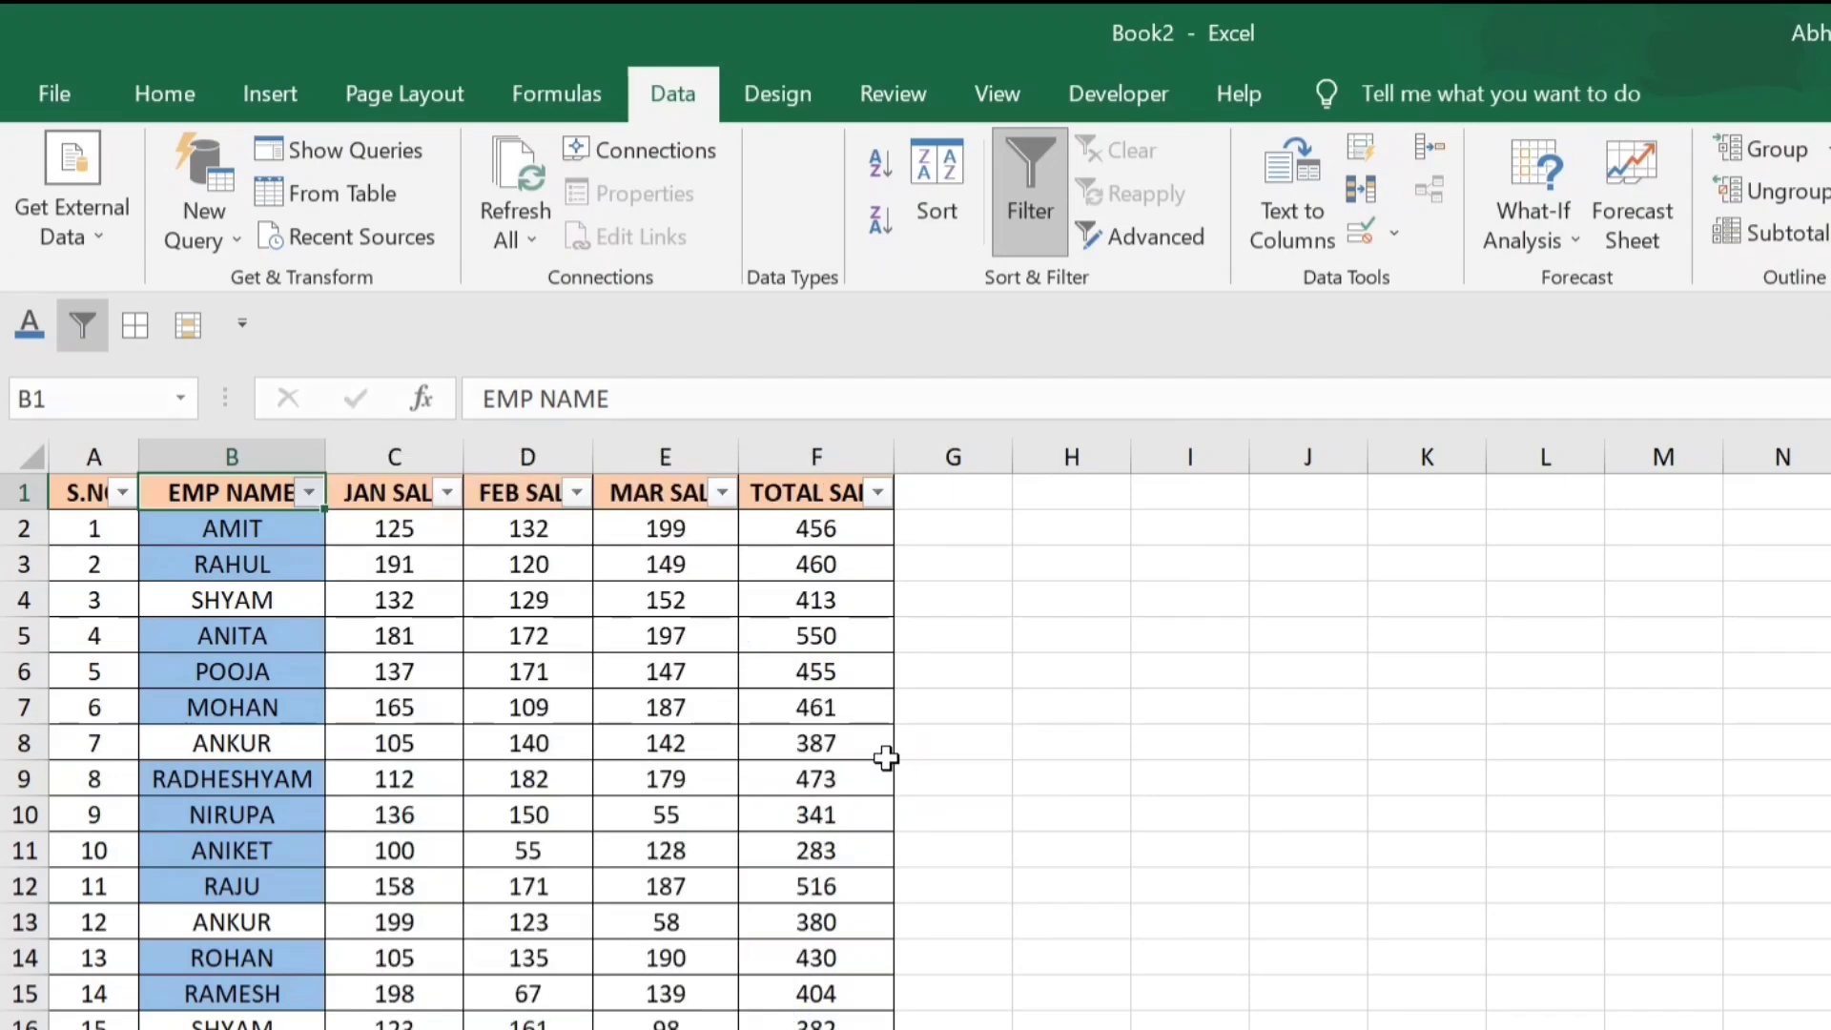
# - Copy the table filtered to the highlighted unique names, including its headers, and paste it at A1 of the next sheet
pyautogui.moveTo(82, 503); pyautogui.dragTo(837, 992)
pyautogui.hotkey('ctrl', 'c')
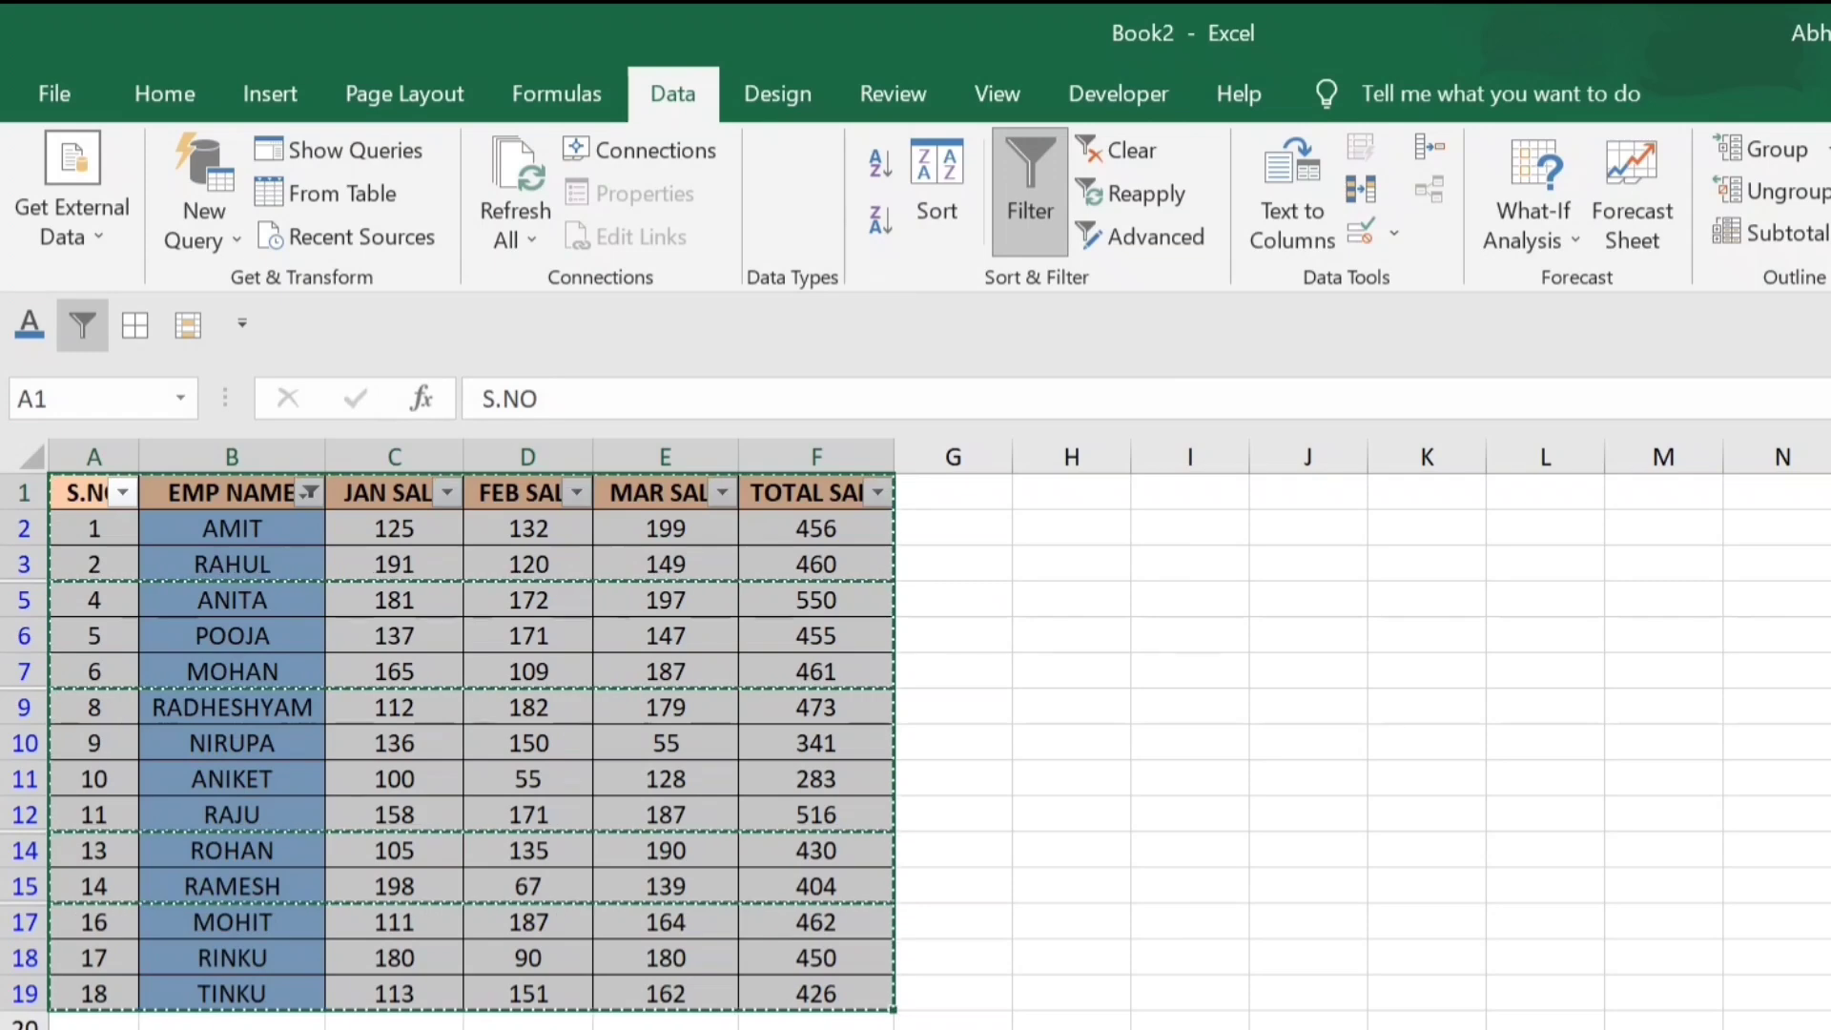
pyautogui.hotkey('ctrl', 'pagedown')
pyautogui.hotkey('ctrl', 'v')
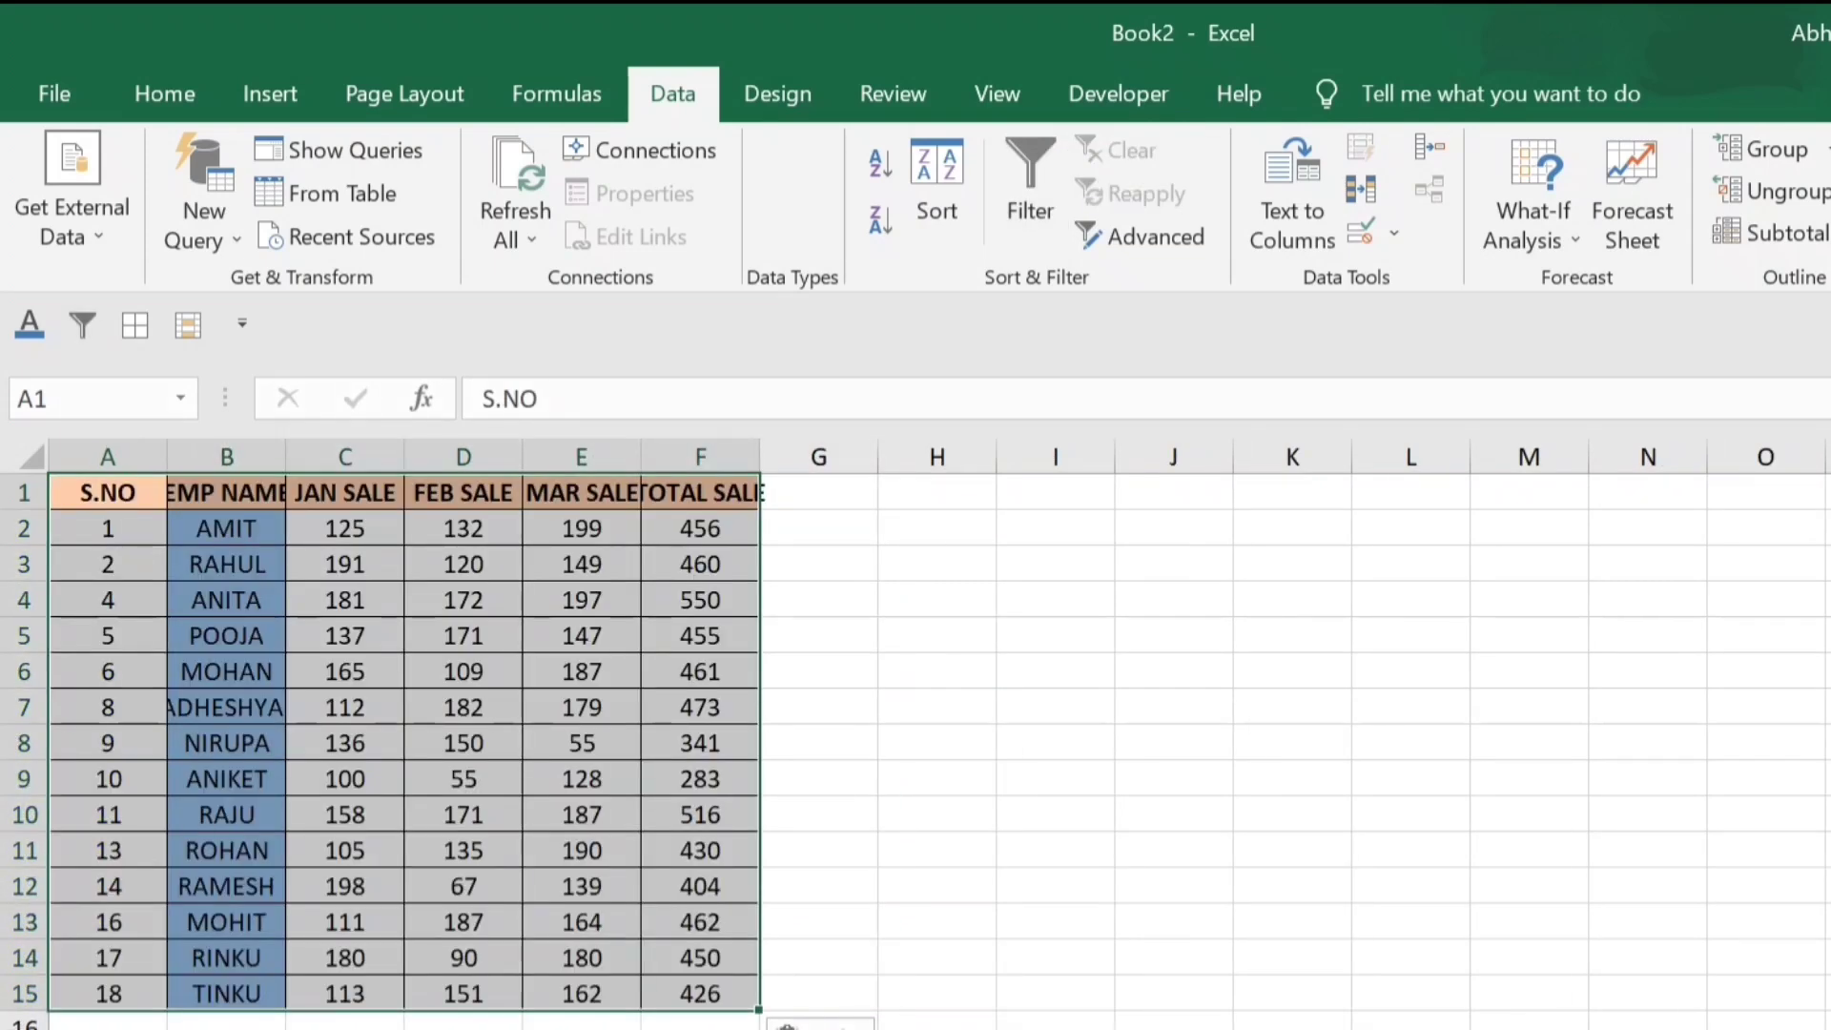
# - Return to the original table's sheet and clear the unique-name conditional formatting rules from the entire sheet
pyautogui.hotkey('ctrl', 'pageup')
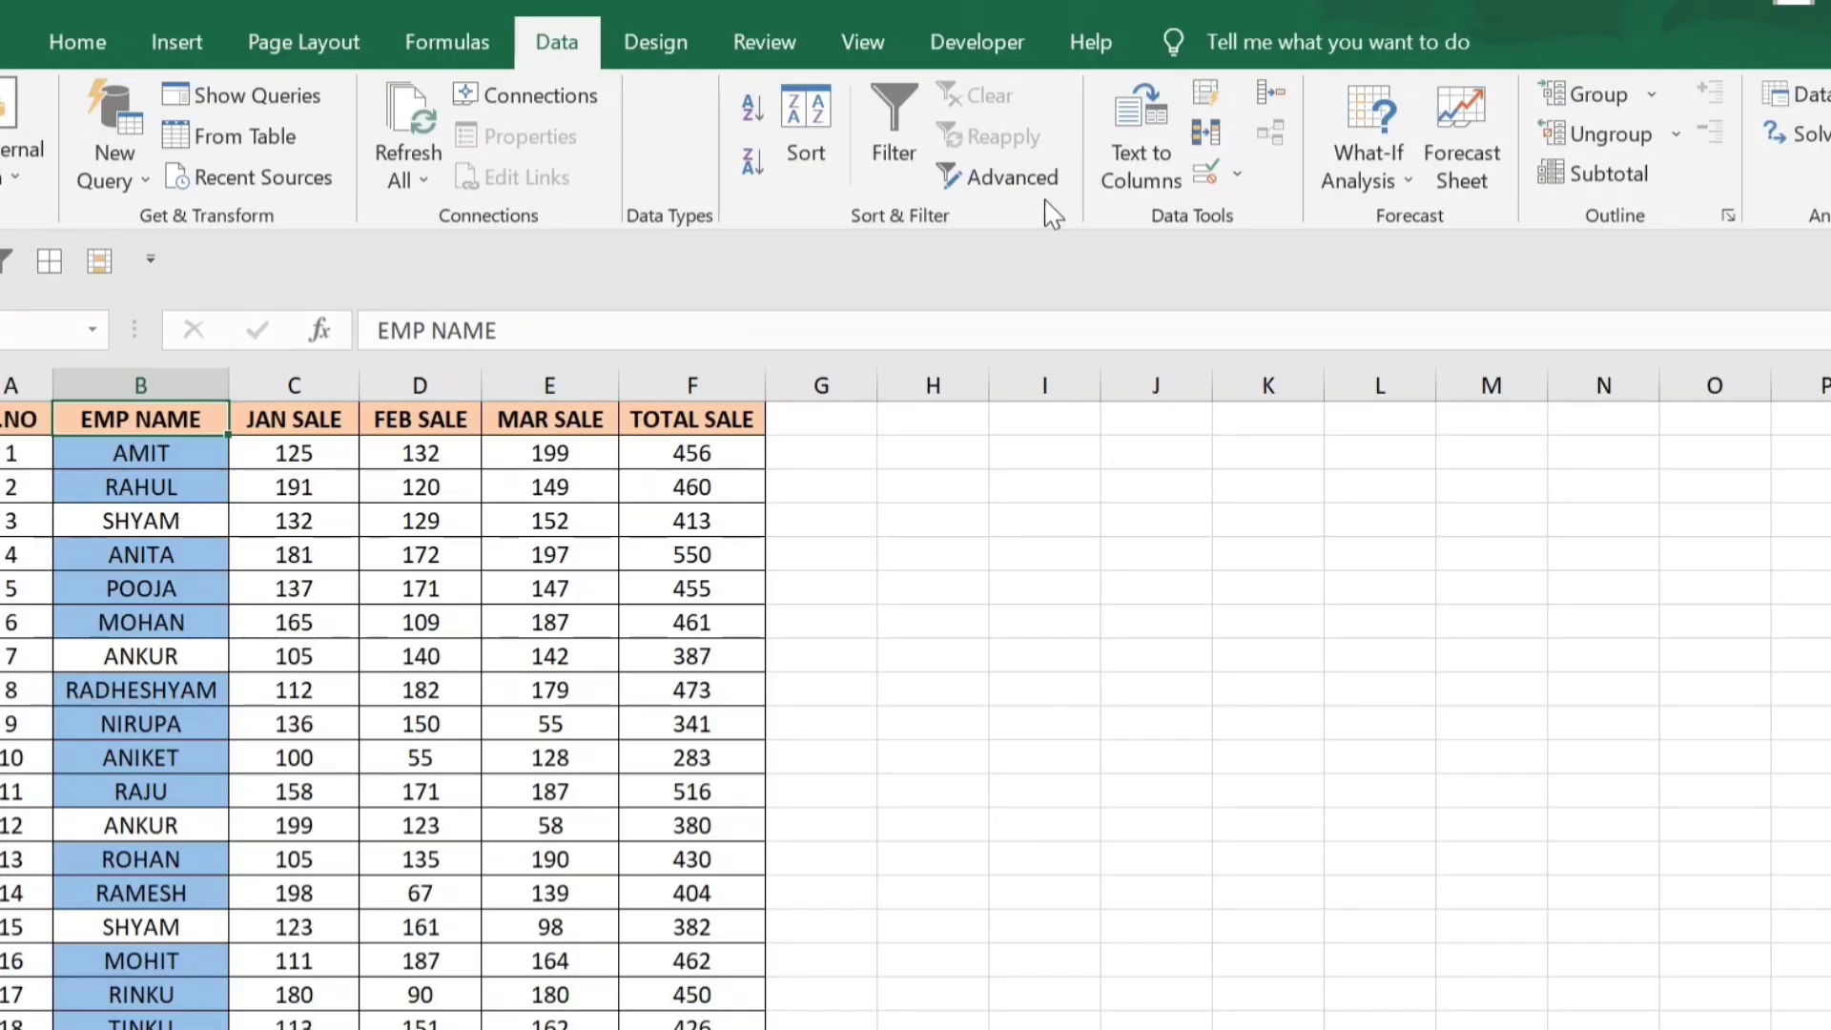
pyautogui.click(77, 41)
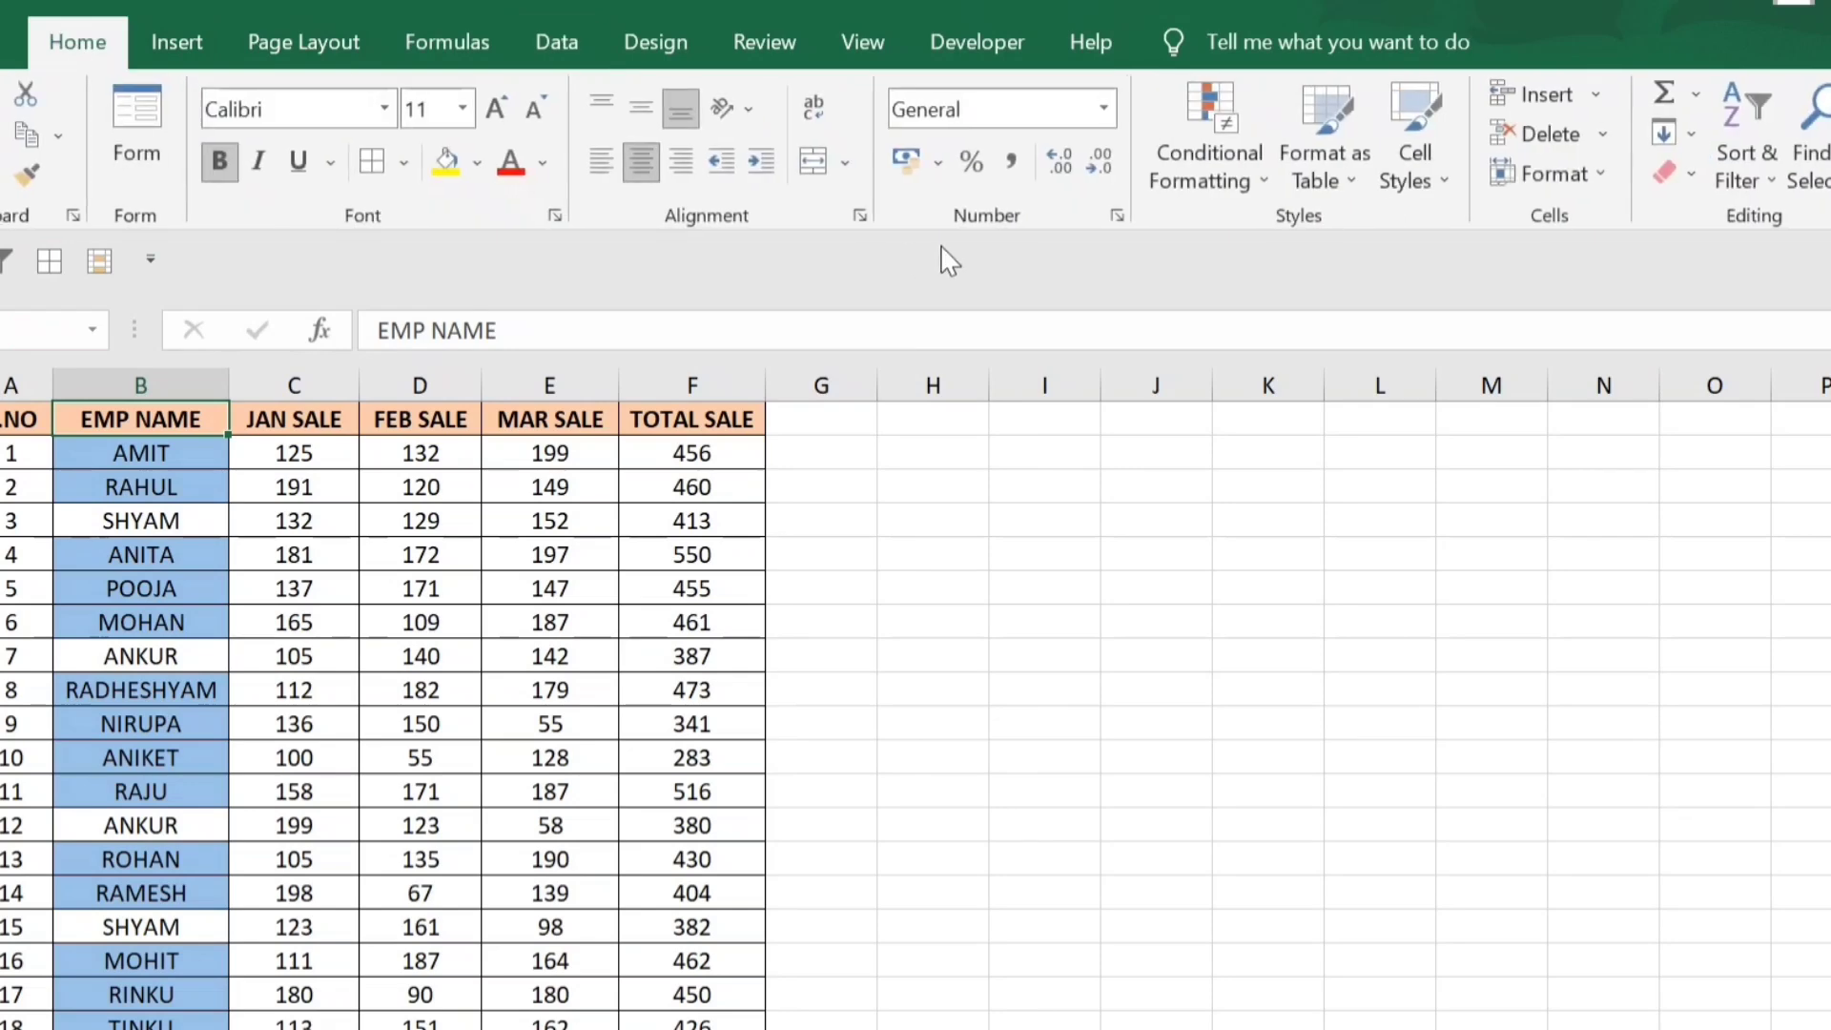
pyautogui.click(1183, 177)
pyautogui.moveTo(1427, 654)
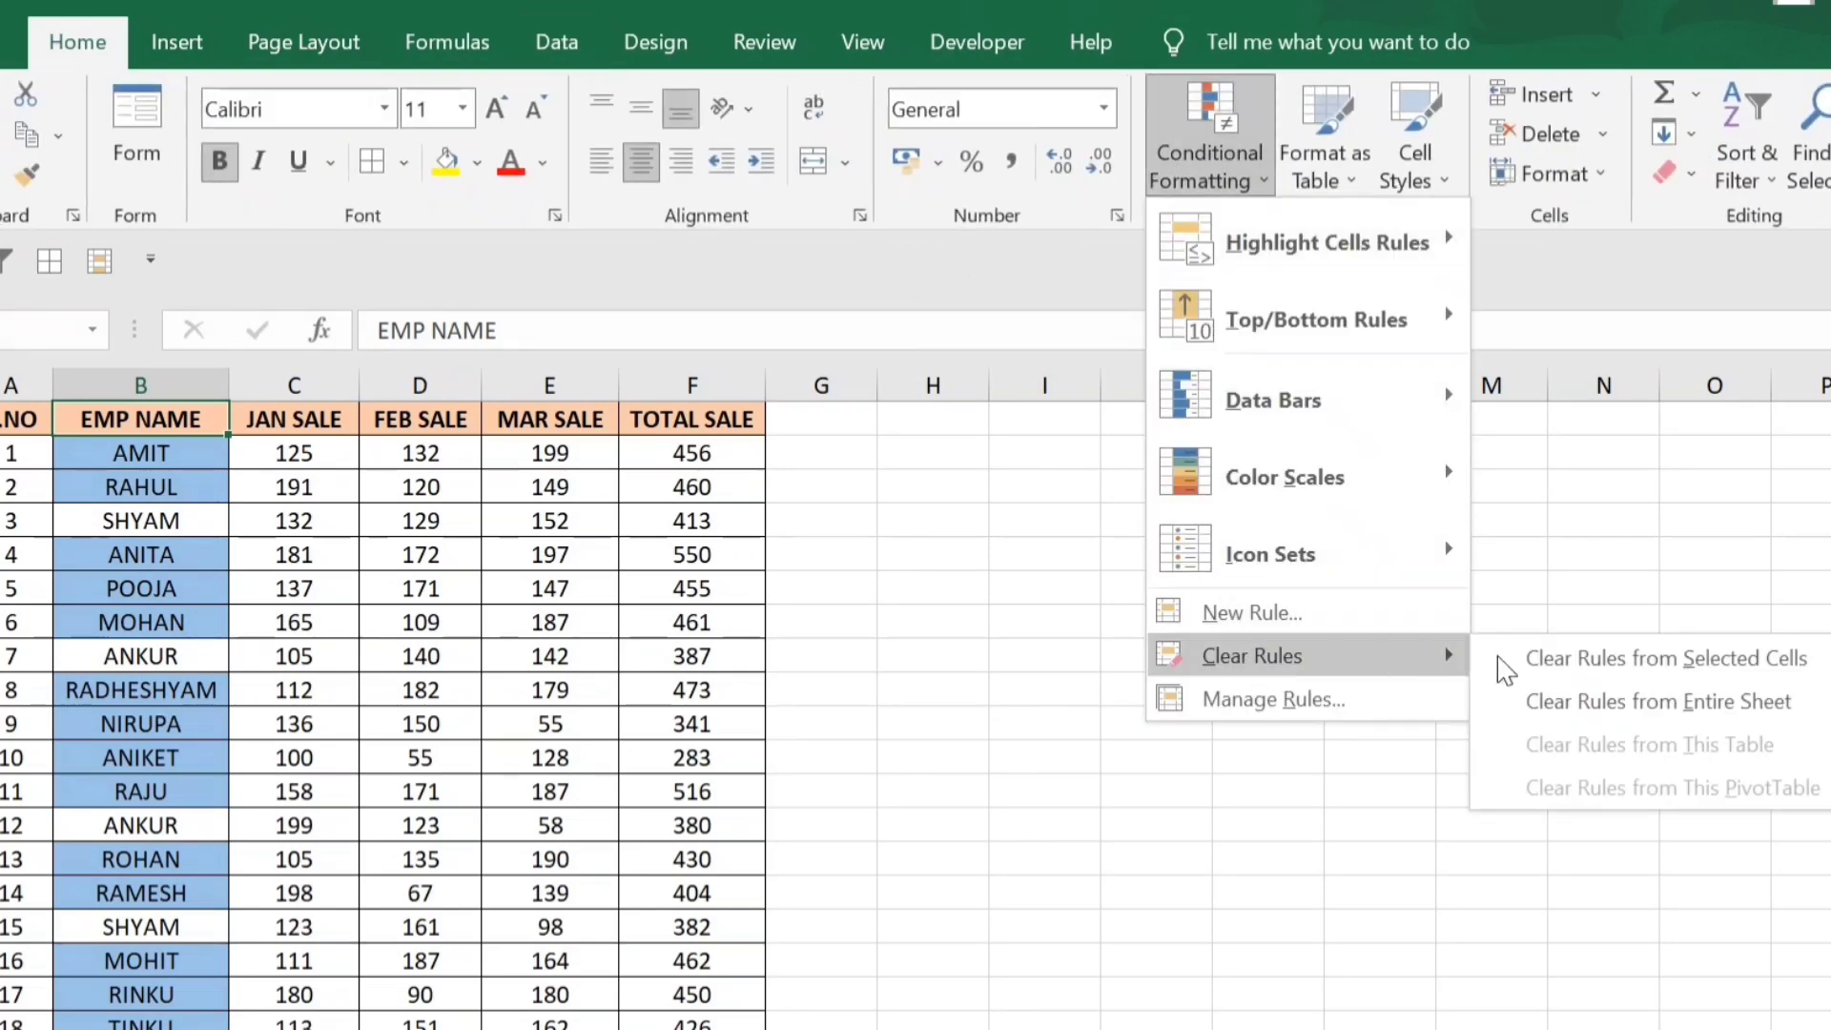
pyautogui.click(1651, 704)
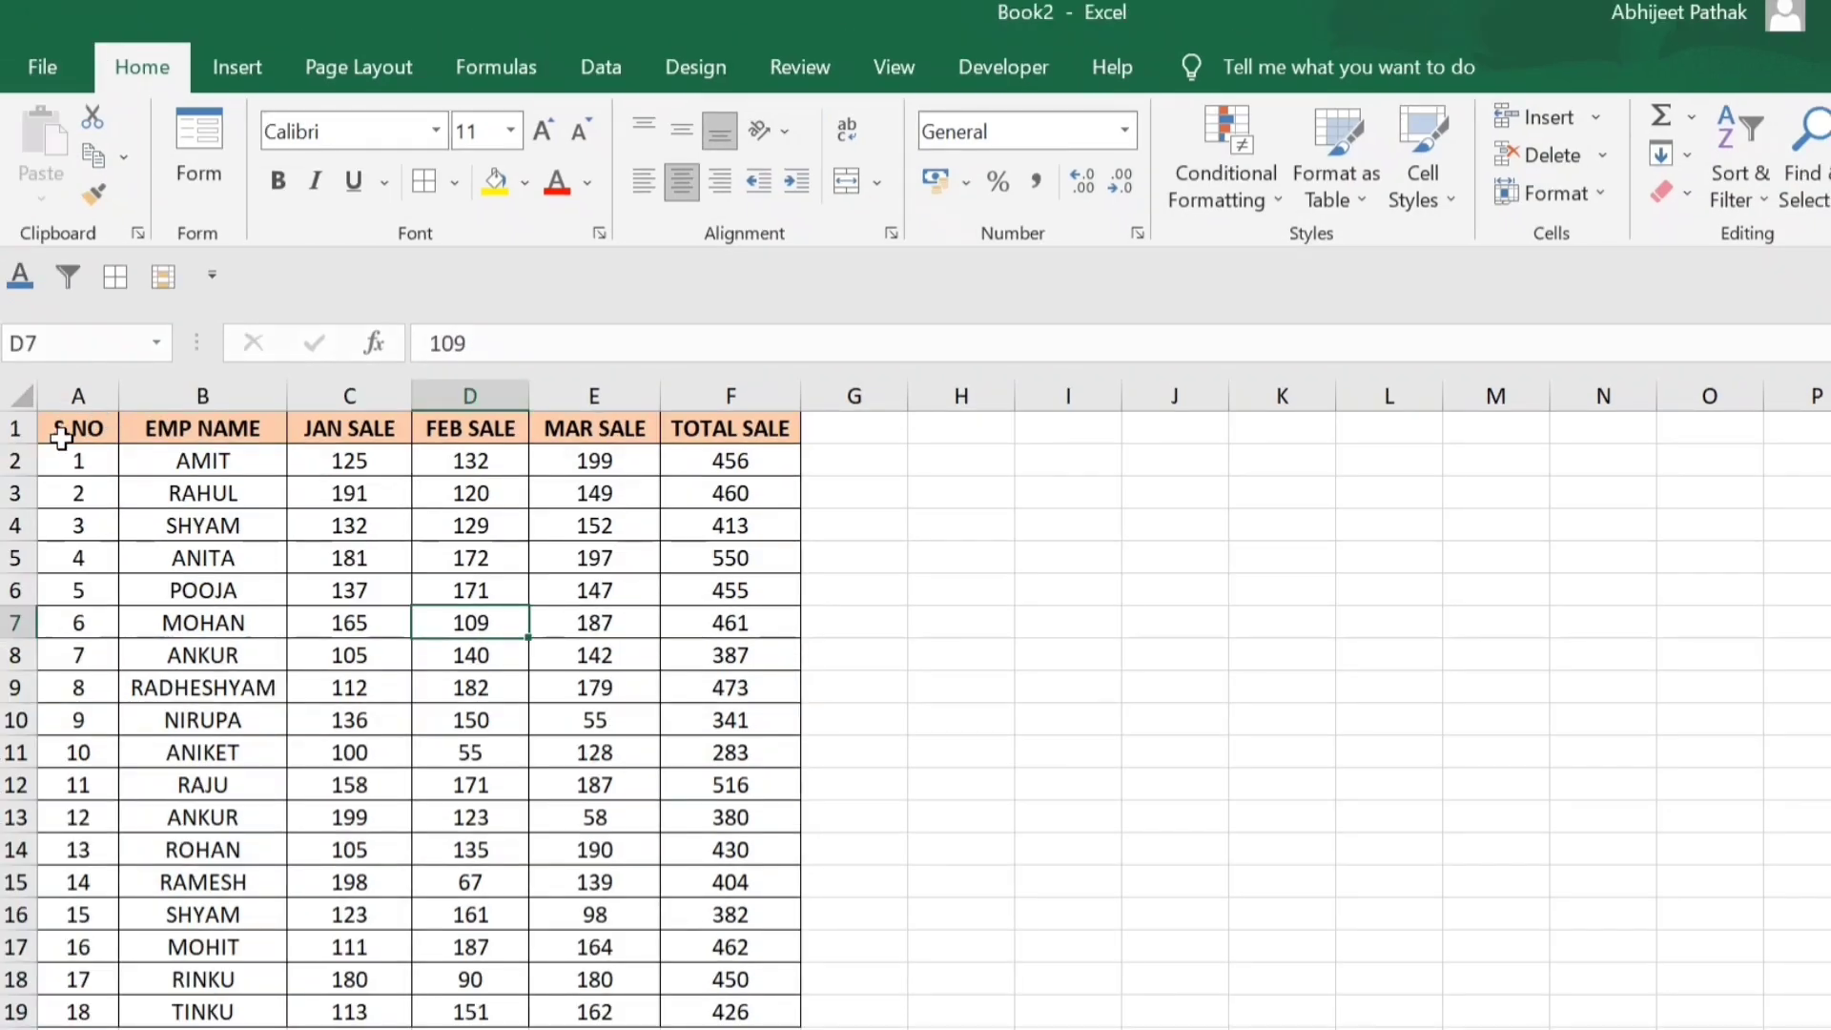
# - Examine the full sales table from S.NO to TOTAL SALE, then the values in the TOTAL SALE column
pyautogui.moveTo(10, 419); pyautogui.dragTo(705, 1027)
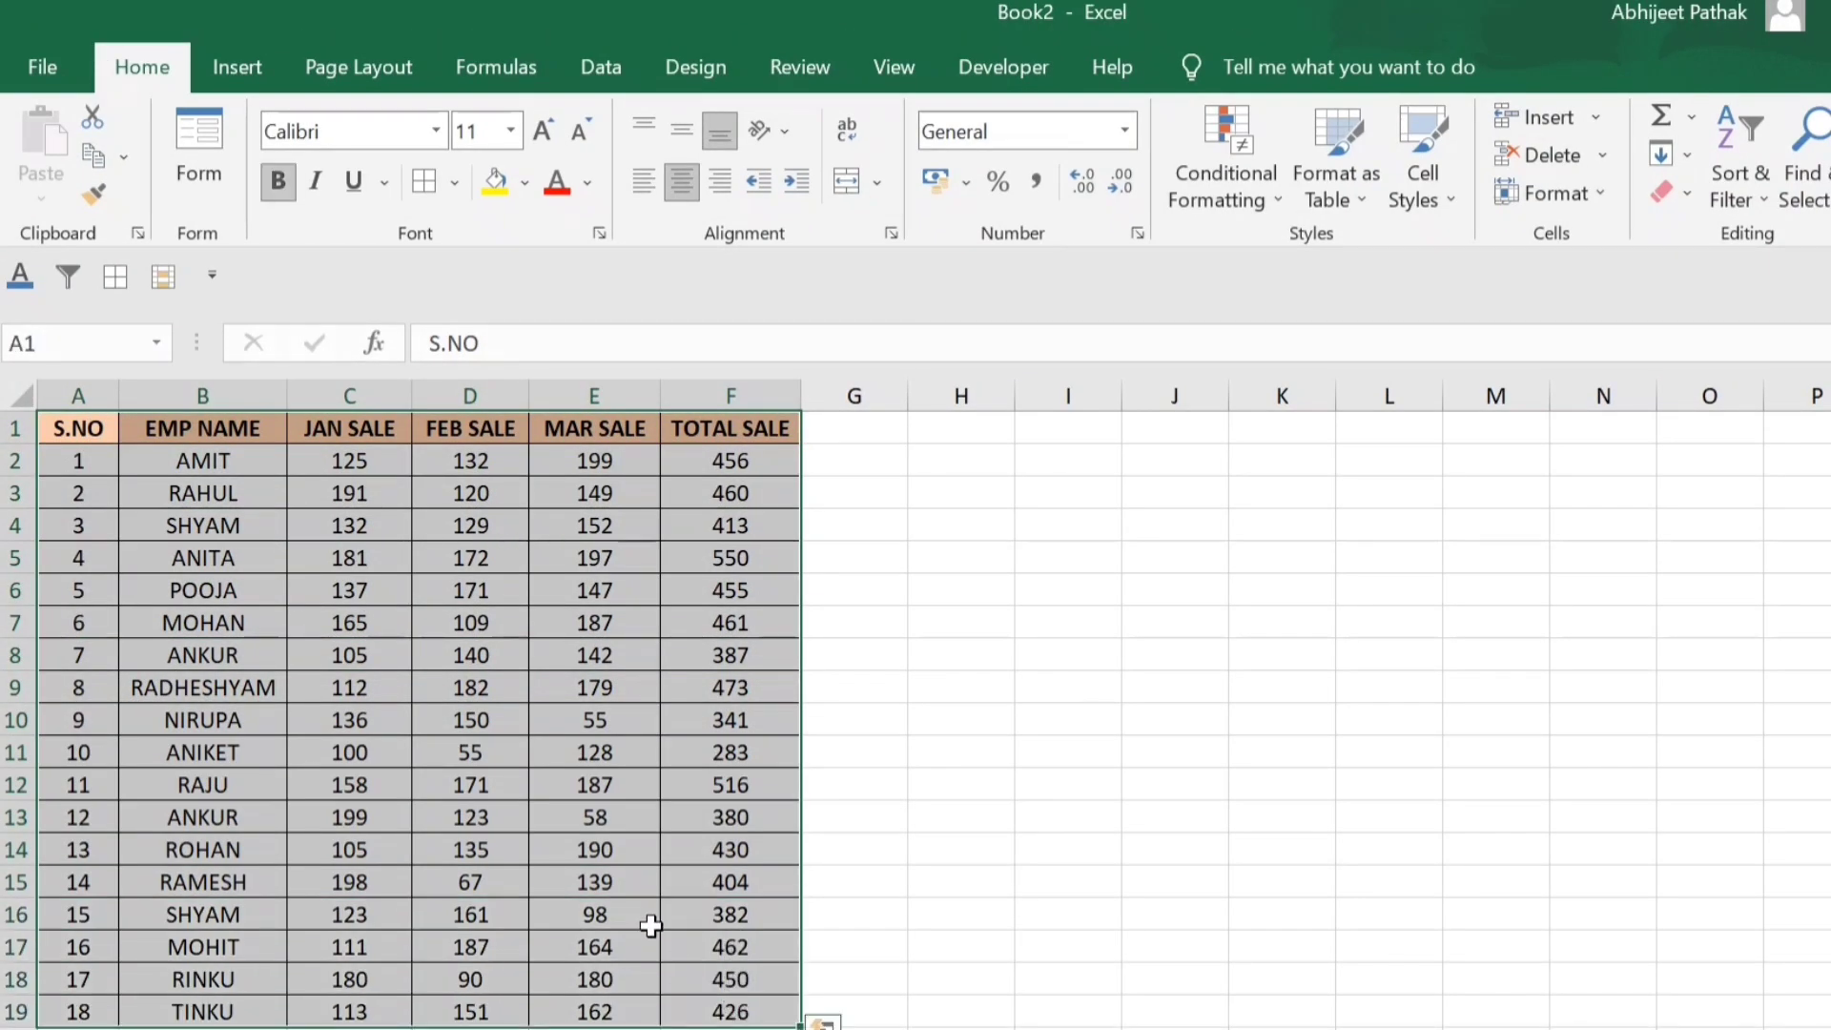
pyautogui.click(203, 461)
pyautogui.moveTo(96, 426); pyautogui.dragTo(550, 570)
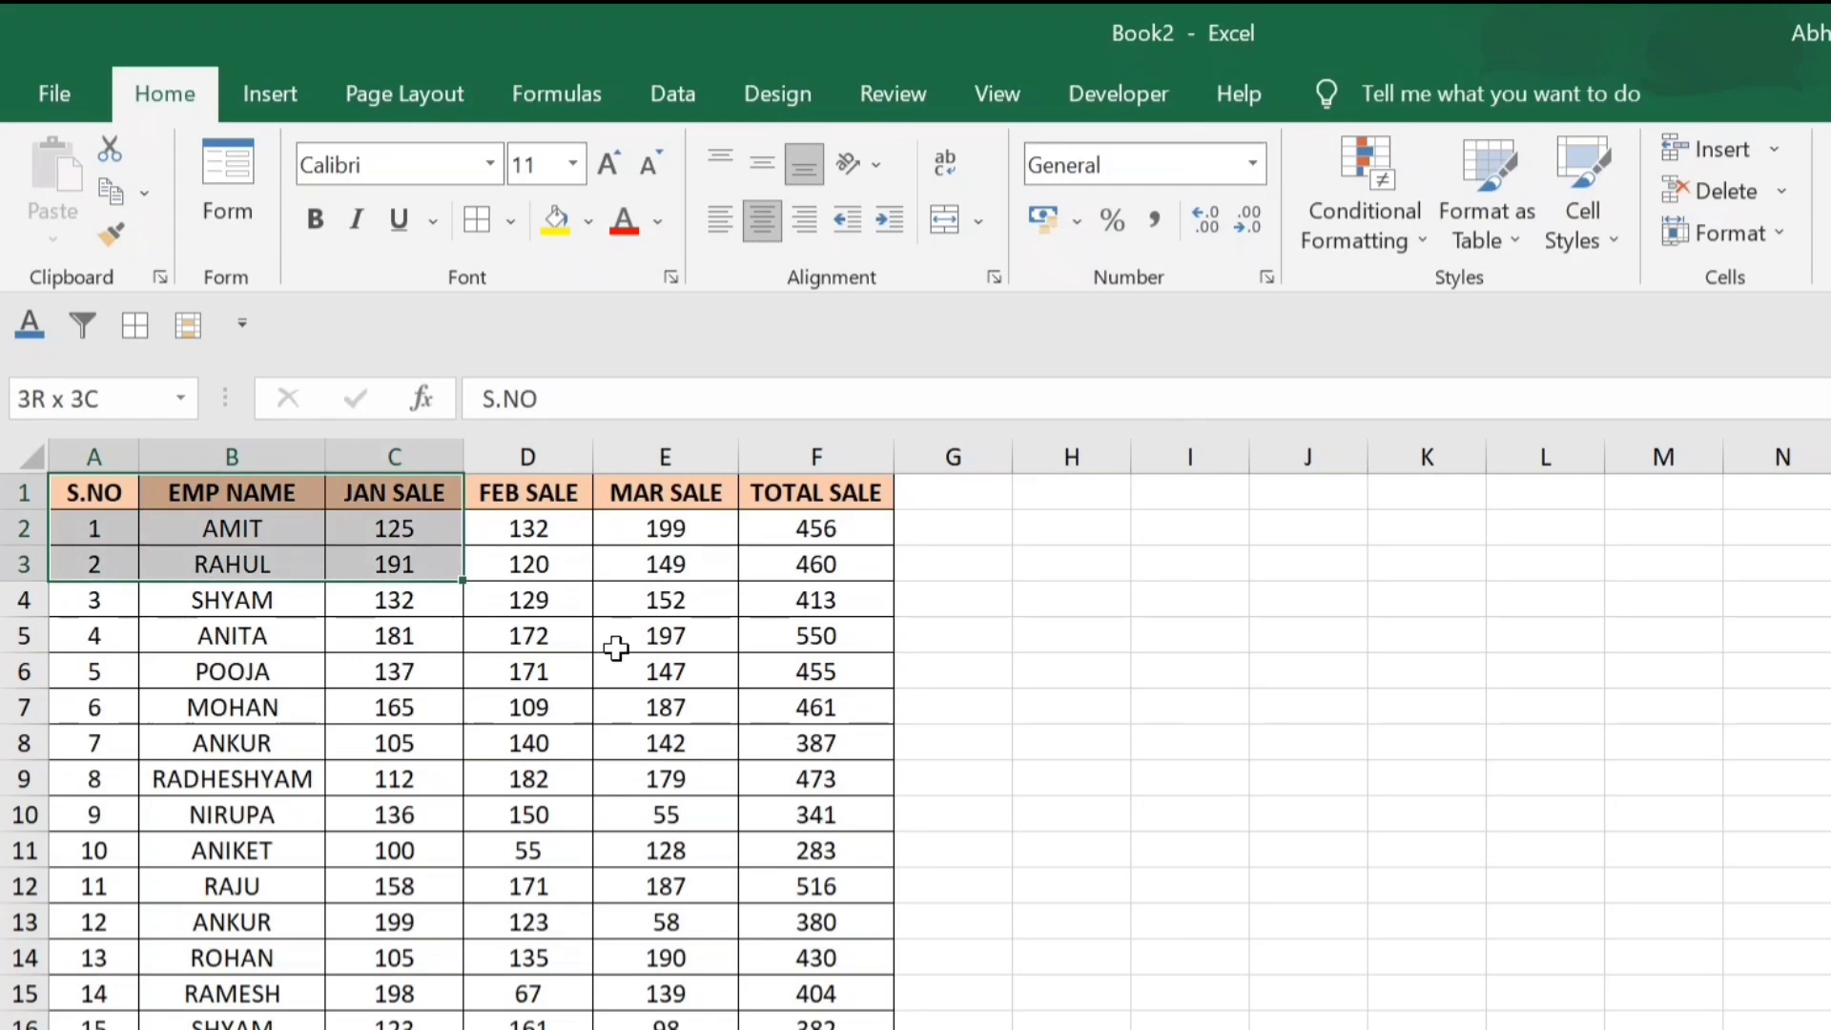
pyautogui.moveTo(615, 649); pyautogui.dragTo(820, 1029)
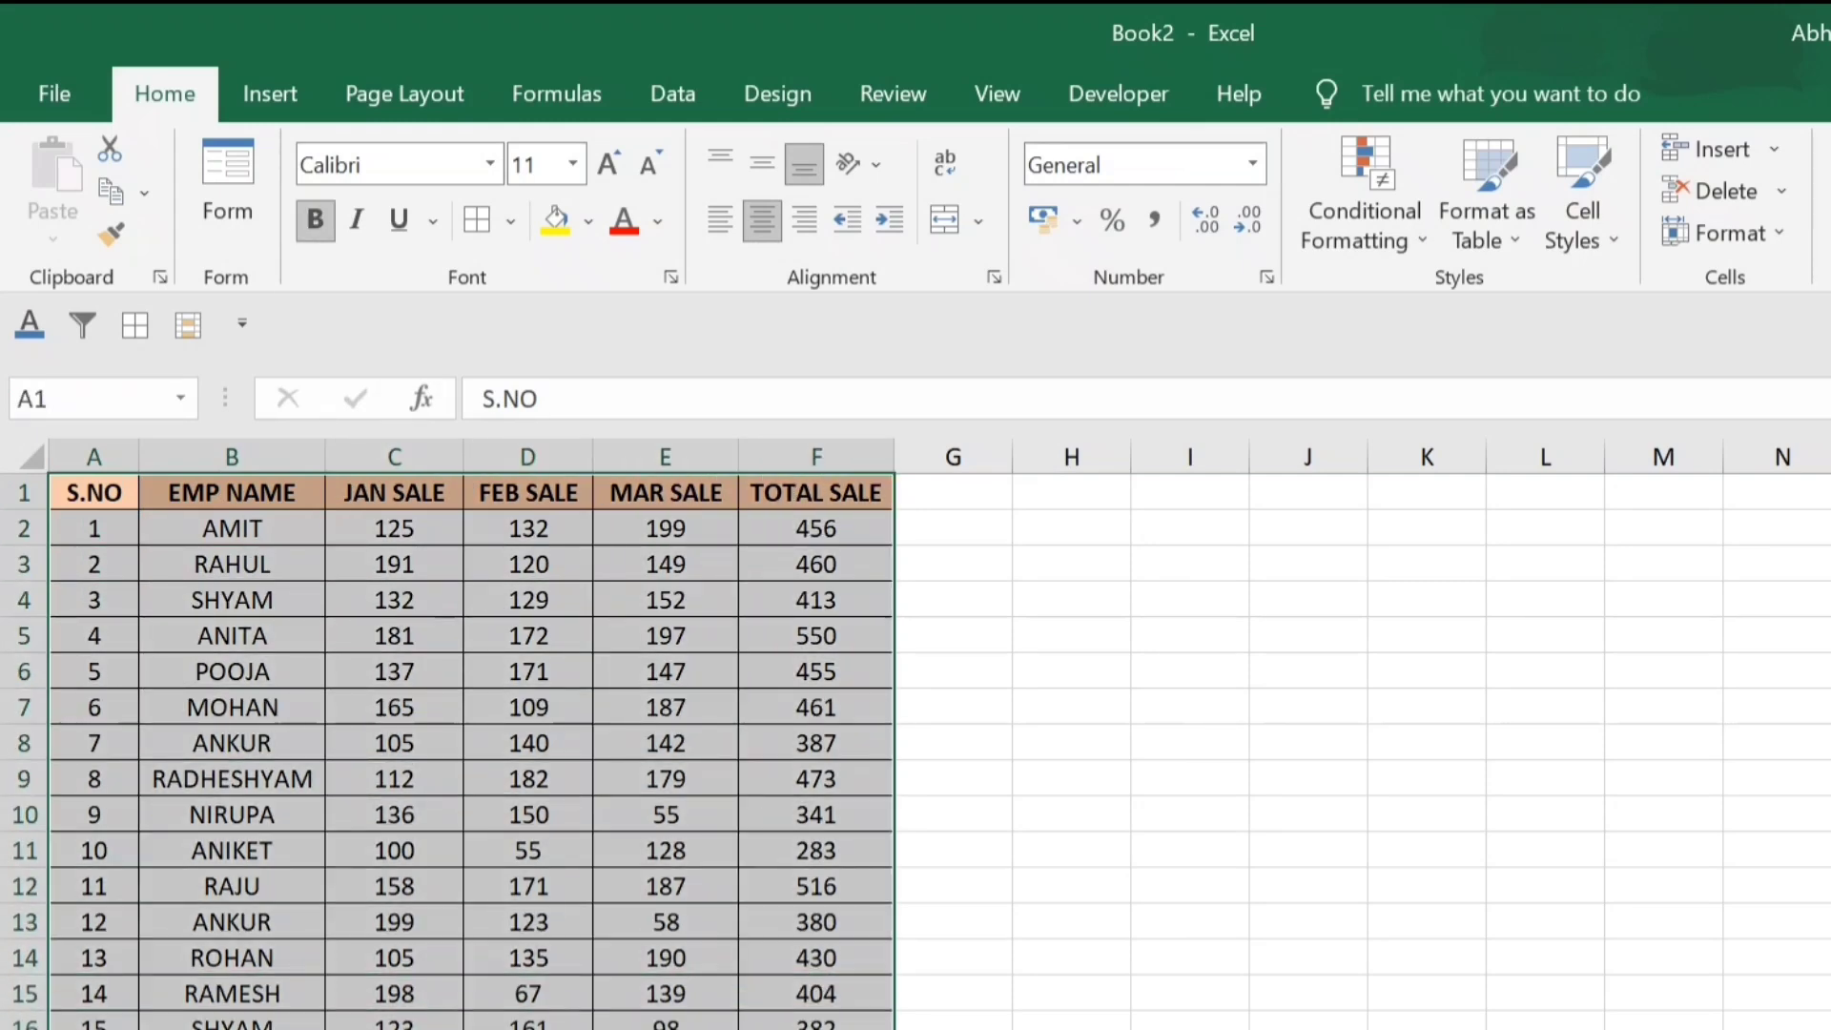
pyautogui.click(272, 528)
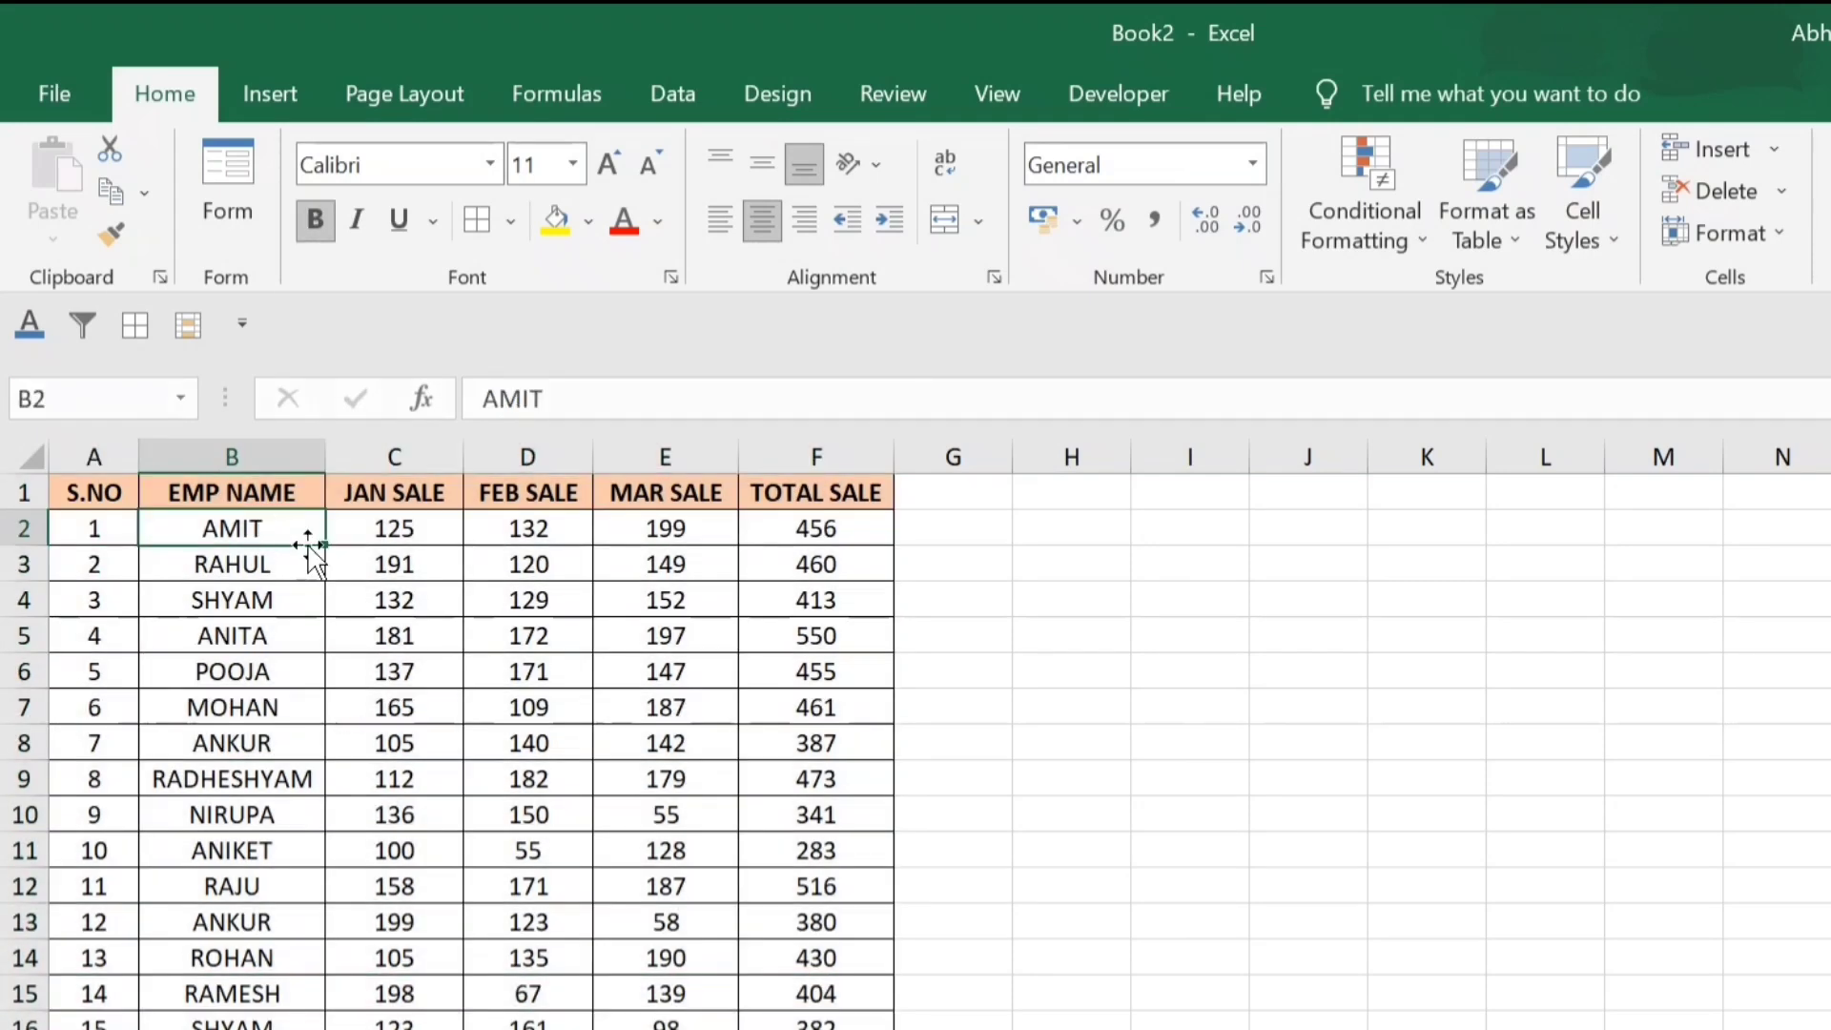
pyautogui.moveTo(812, 527); pyautogui.dragTo(820, 1029)
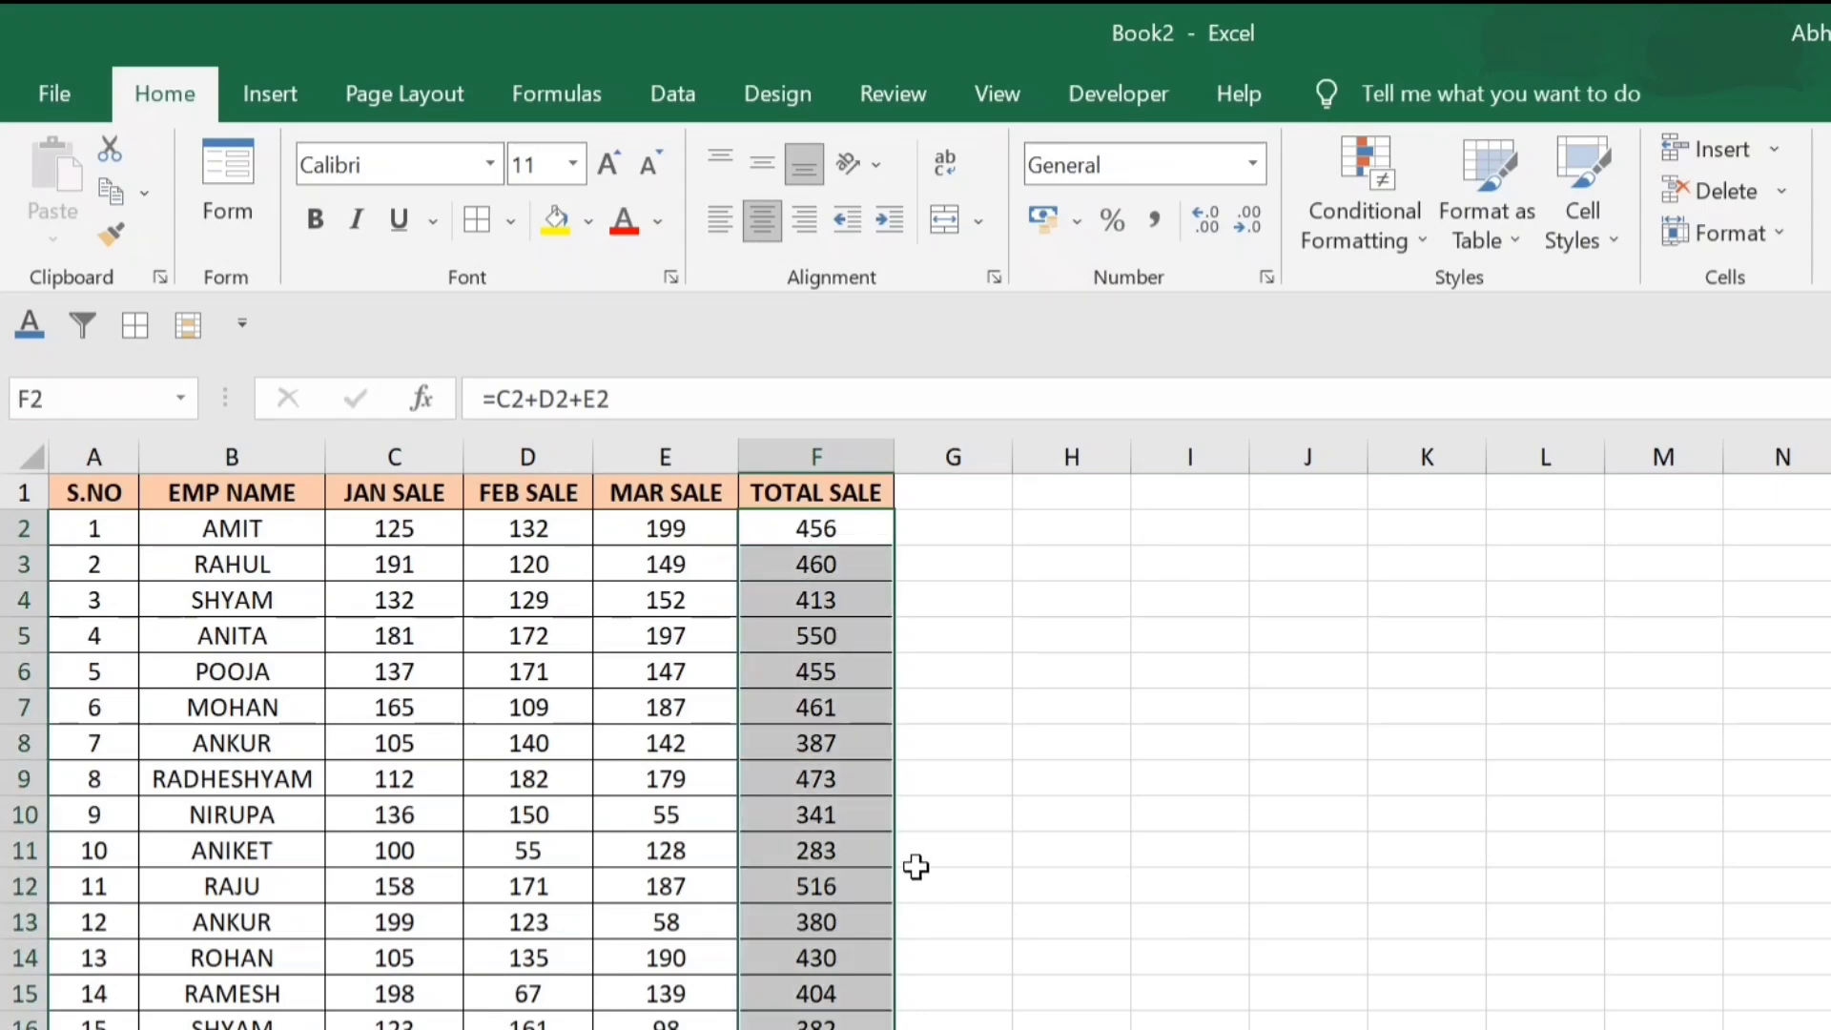
pyautogui.click(838, 596)
pyautogui.moveTo(823, 528); pyautogui.dragTo(828, 1028)
pyautogui.click(972, 539)
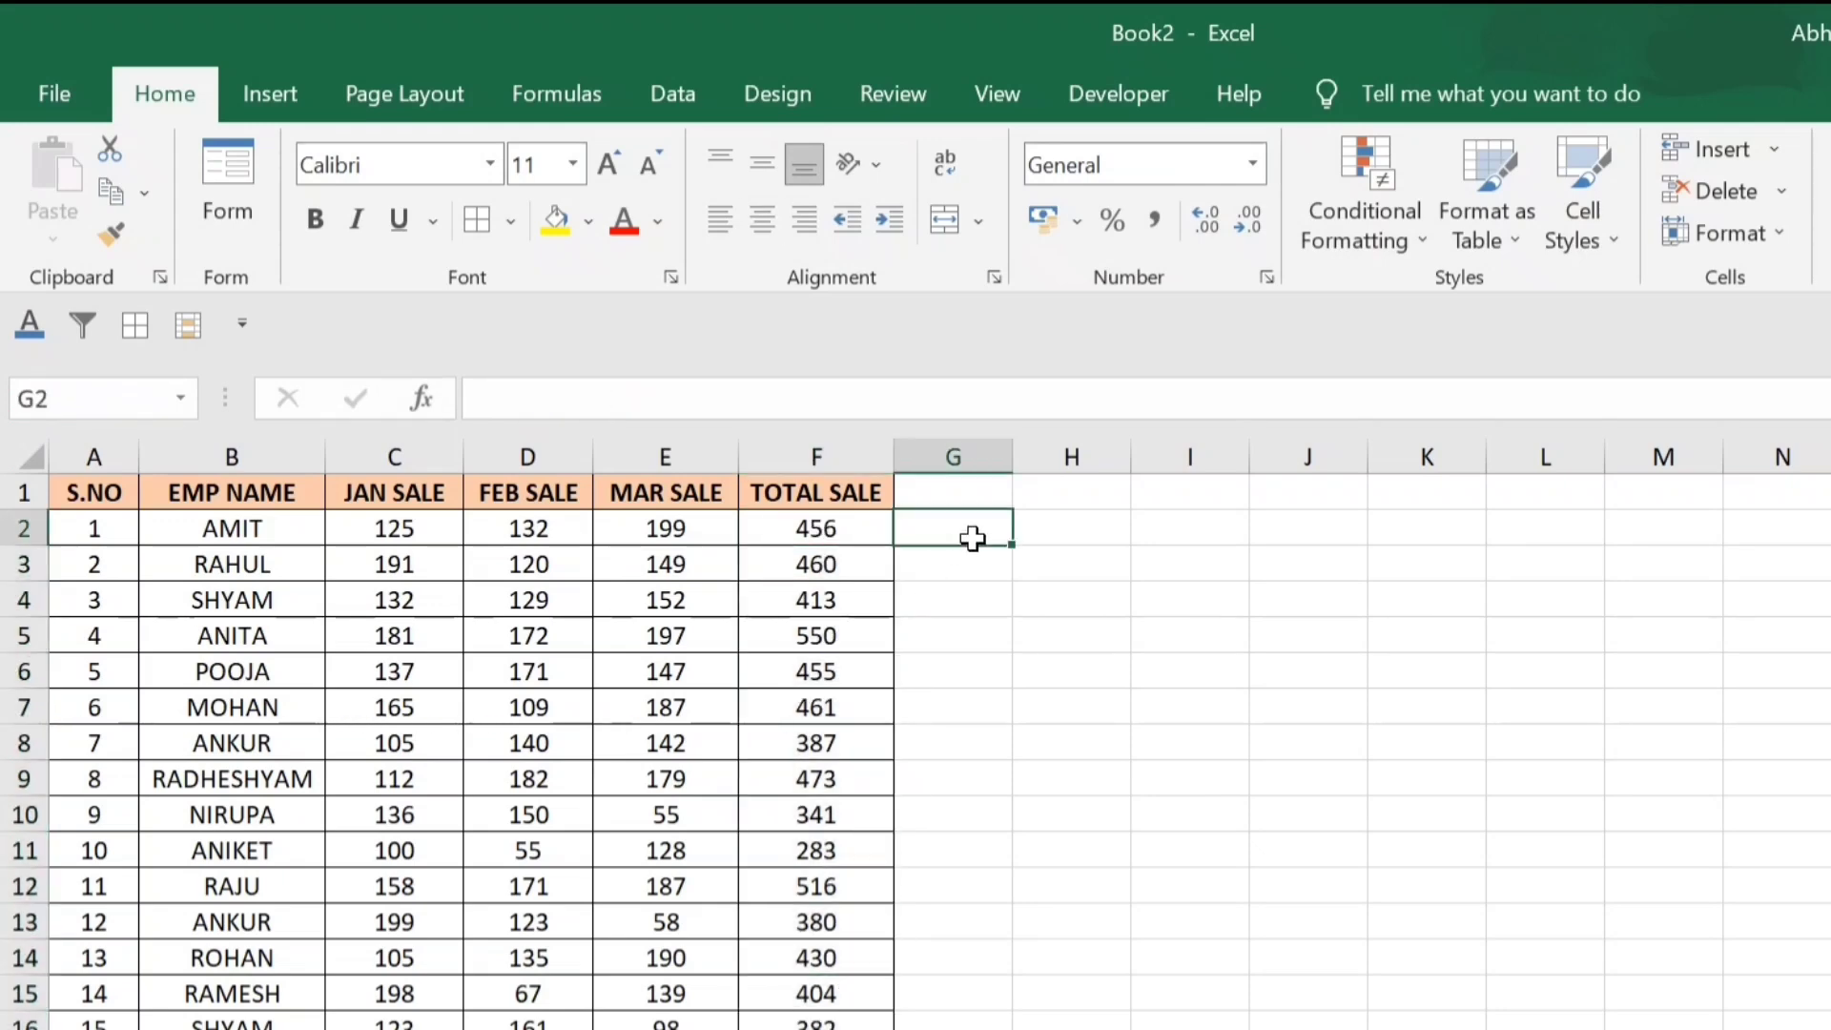
# - Create a conditional formatting rule on the TOTAL SALE values, starting at F2, that formats the top 3 ranked values
pyautogui.click(826, 540)
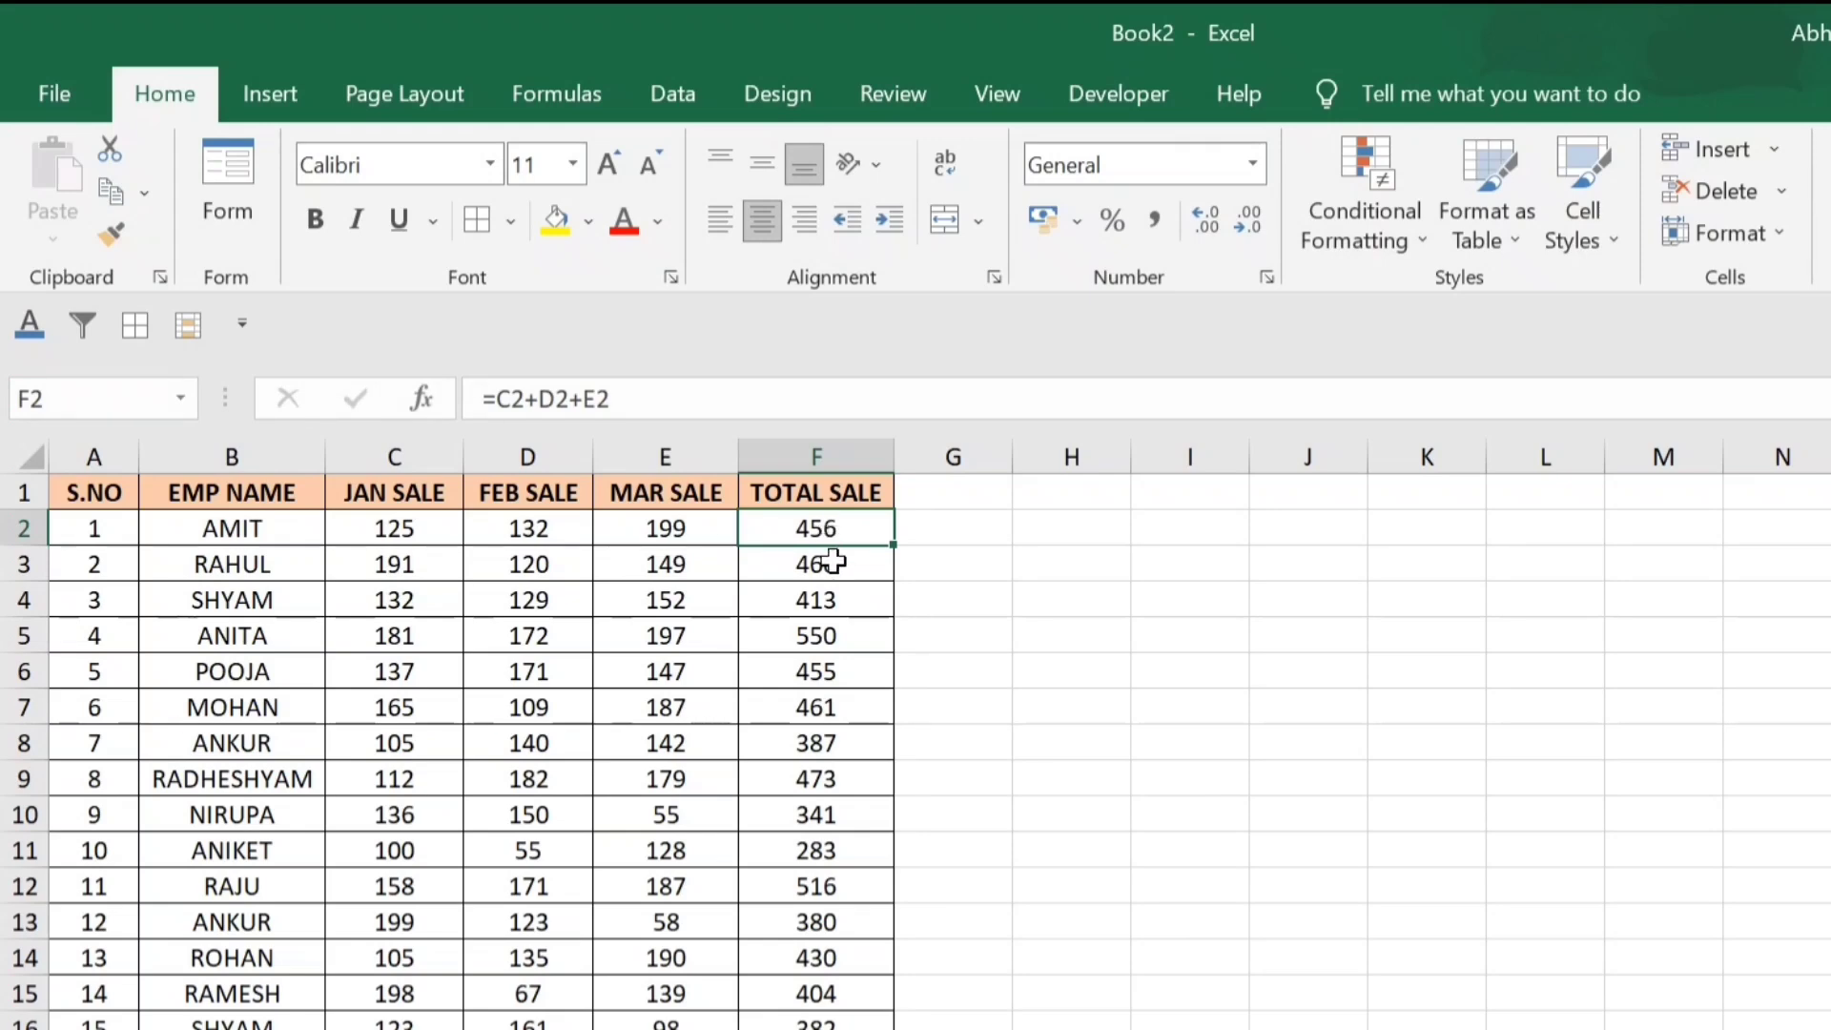
pyautogui.moveTo(830, 531); pyautogui.dragTo(830, 1026)
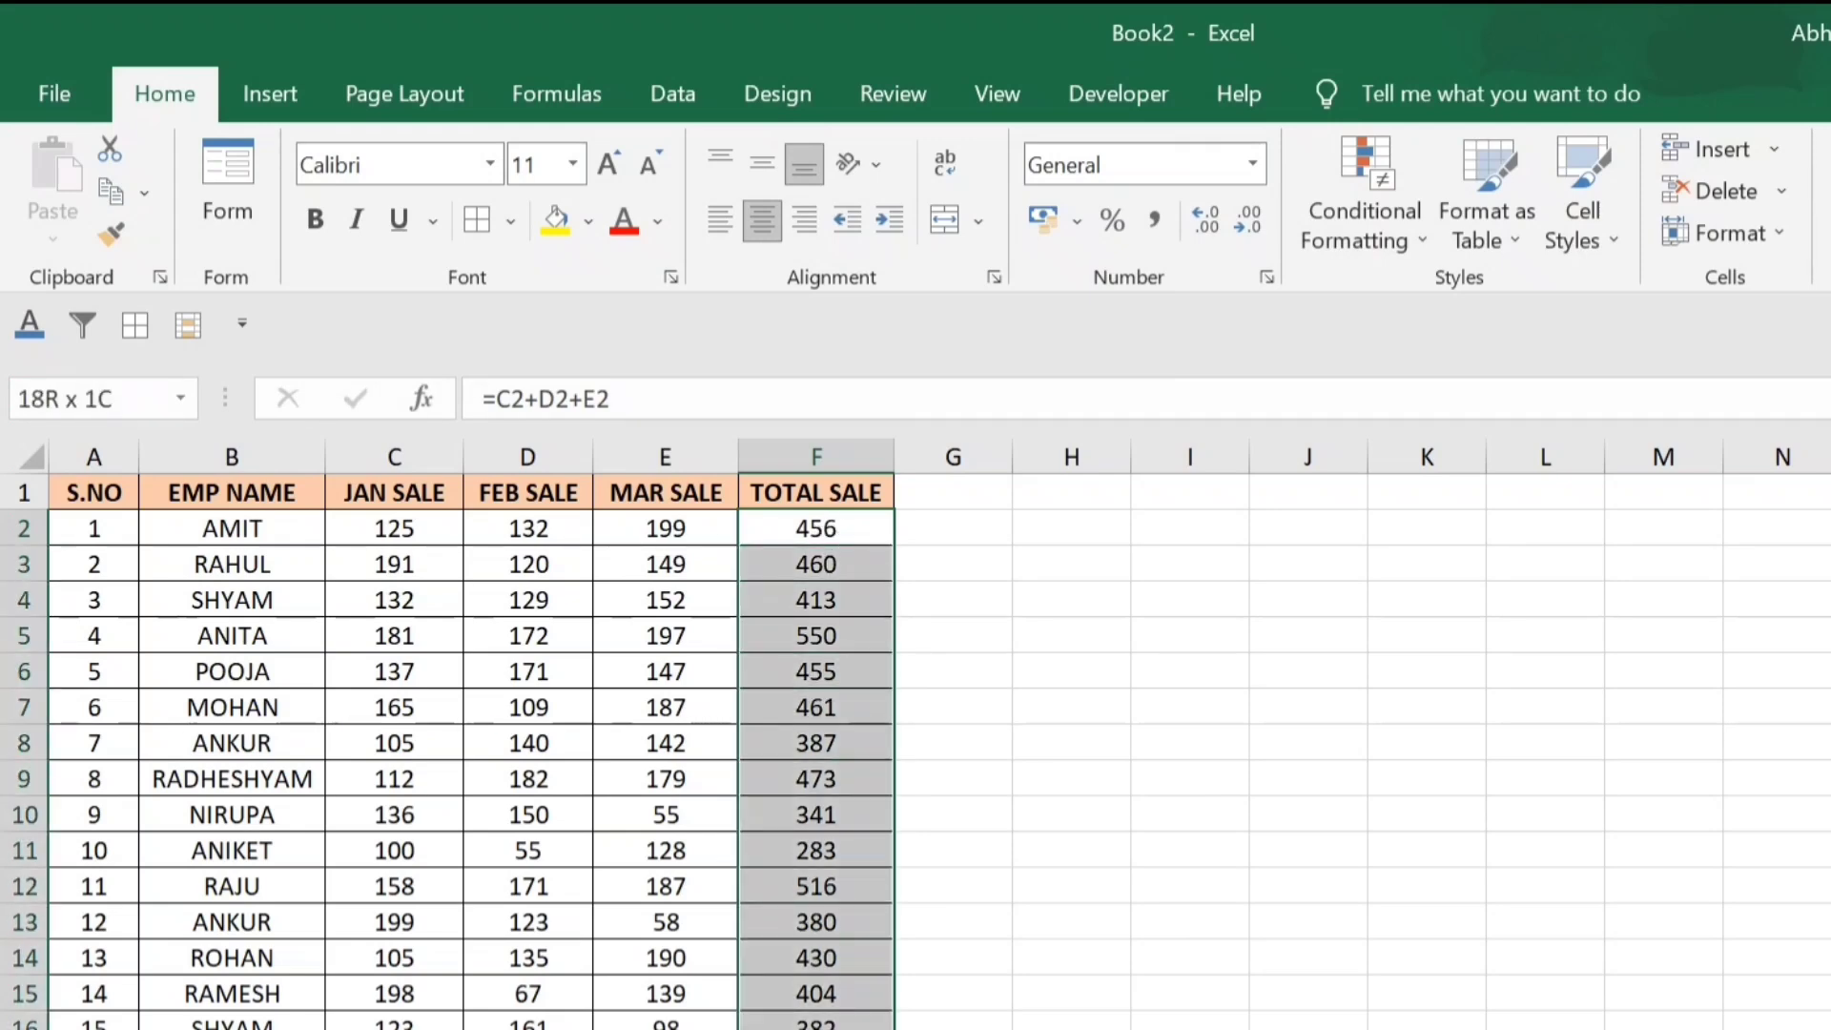
pyautogui.click(1380, 243)
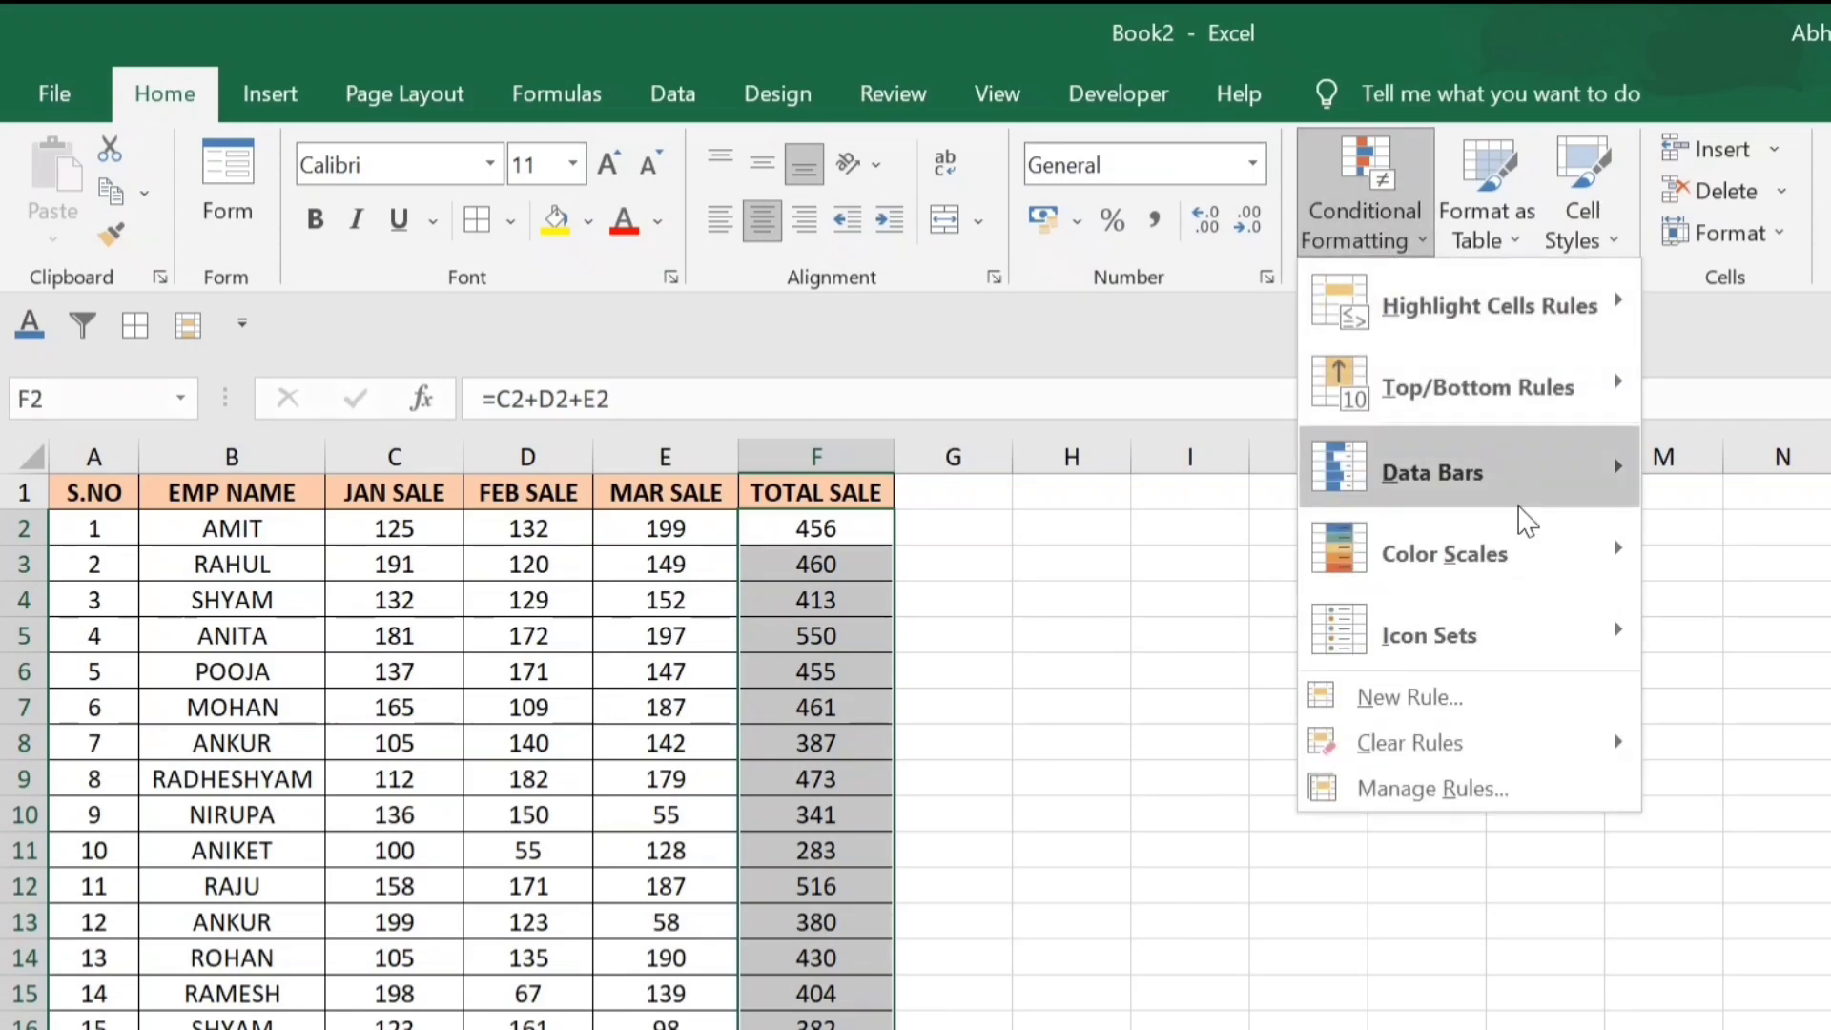
pyautogui.click(1393, 701)
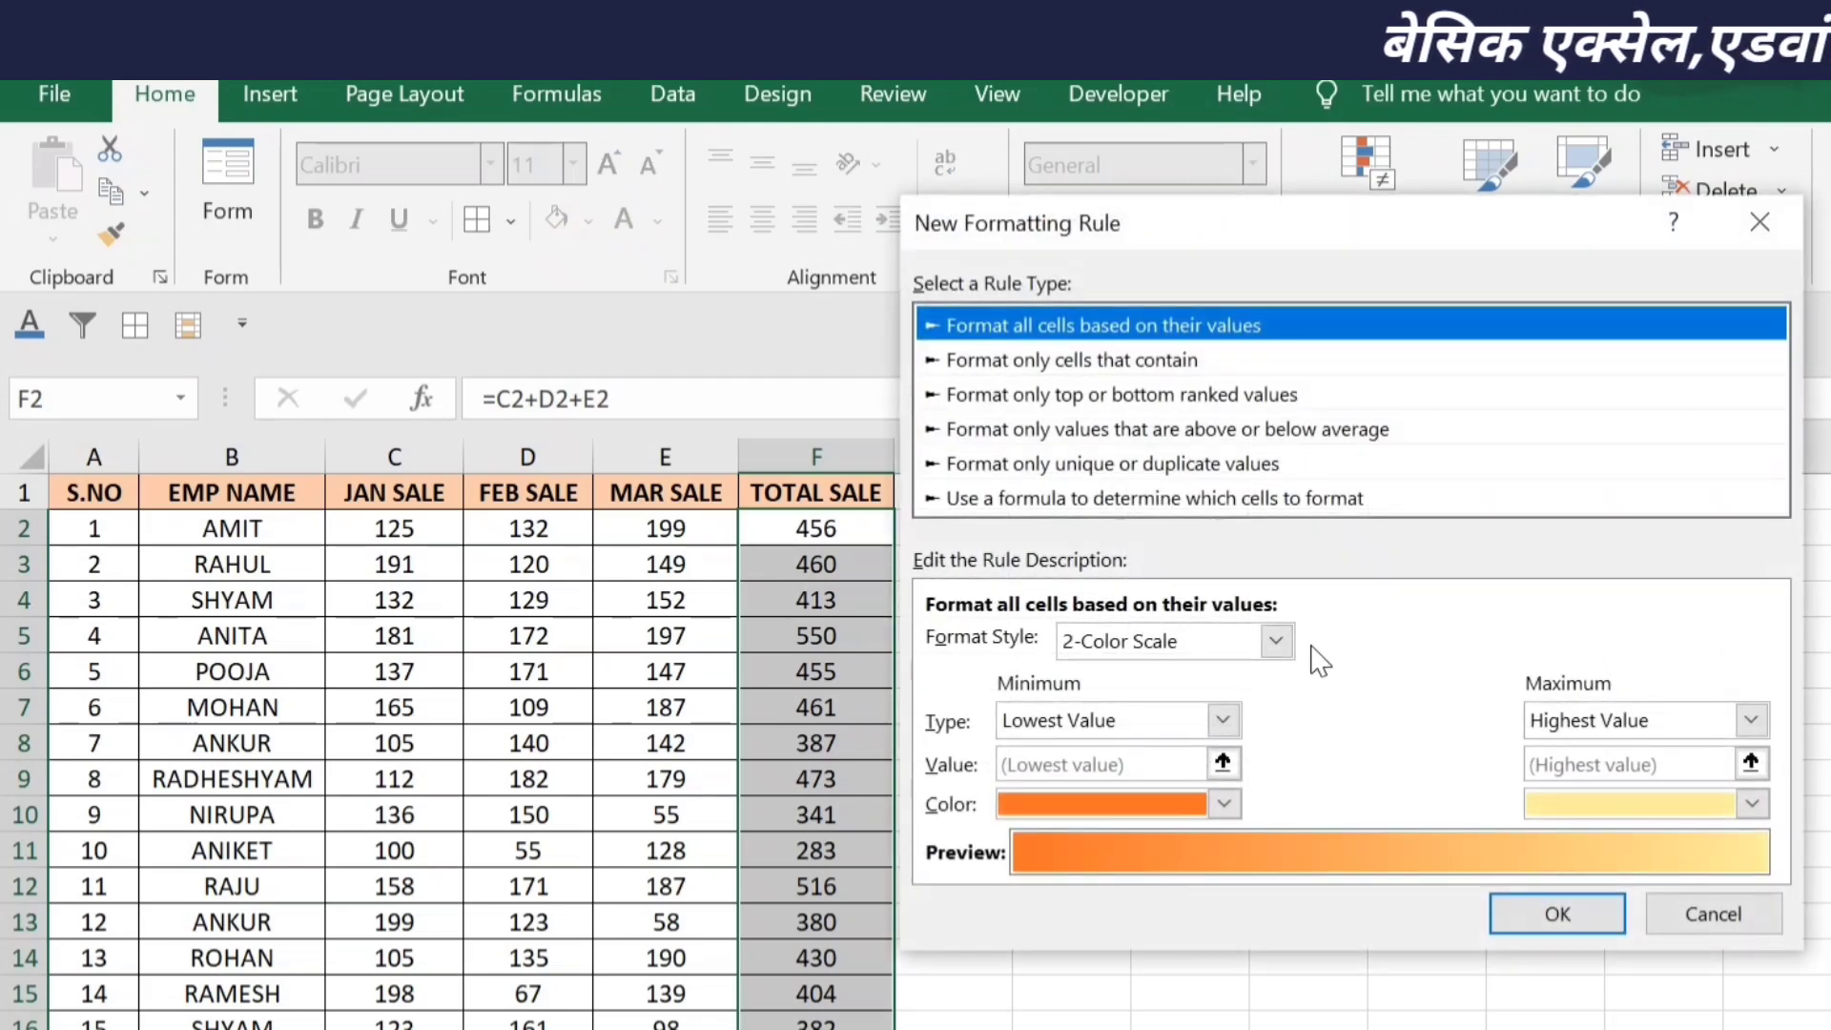
pyautogui.click(1082, 396)
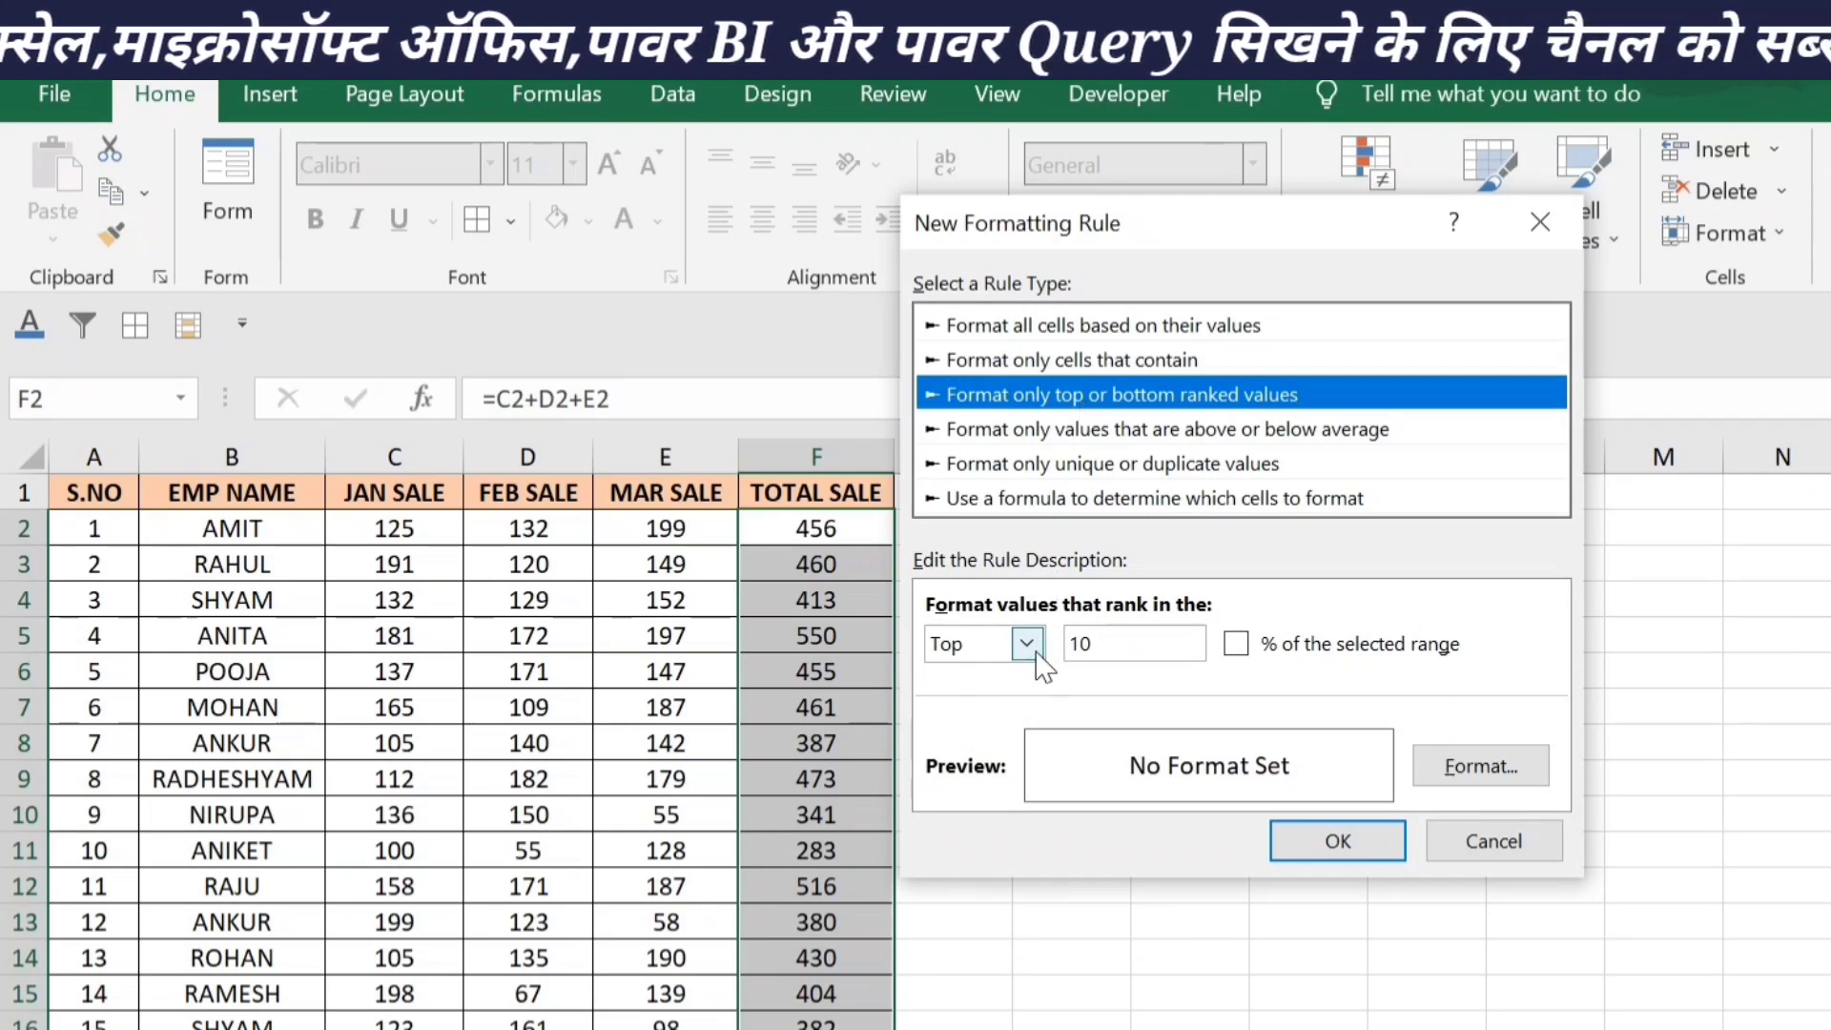
pyautogui.moveTo(1148, 643); pyautogui.dragTo(1021, 641)
pyautogui.write('3')
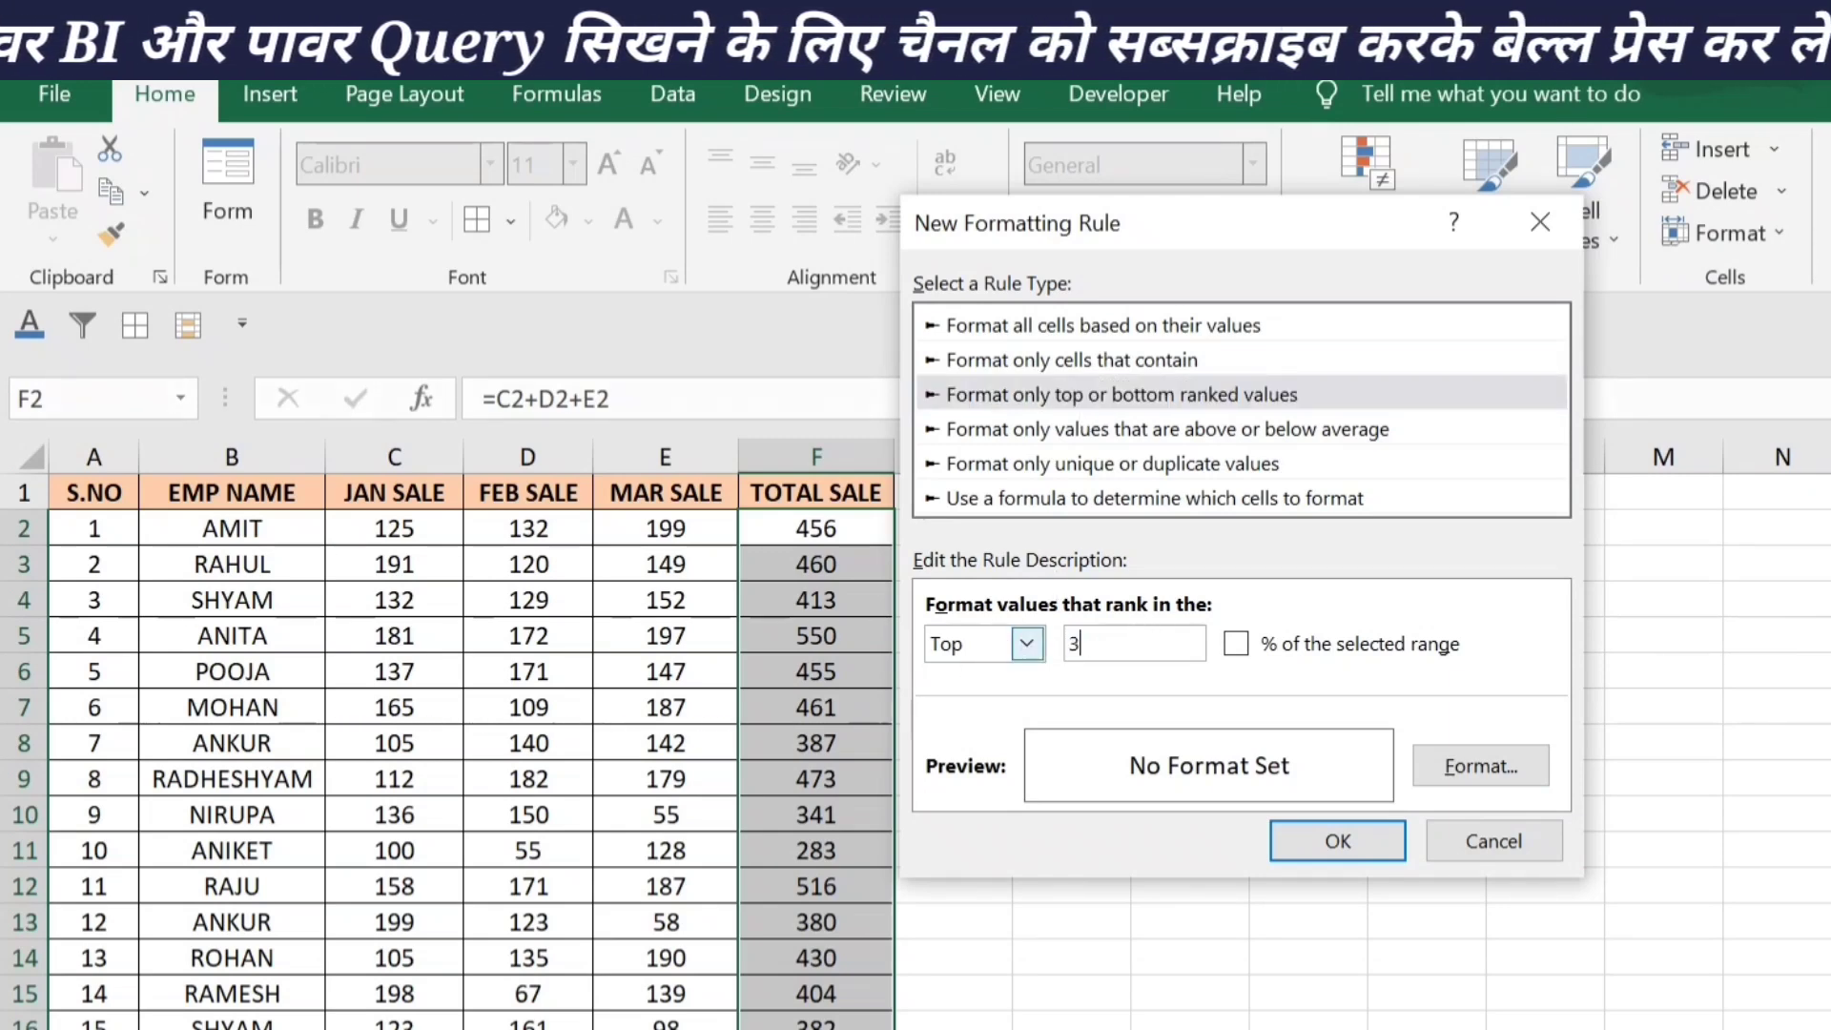
# - Give the top 3 rule a gold background fill and apply it to the TOTAL SALE values
pyautogui.click(1483, 766)
pyautogui.click(1170, 333)
pyautogui.click(1567, 984)
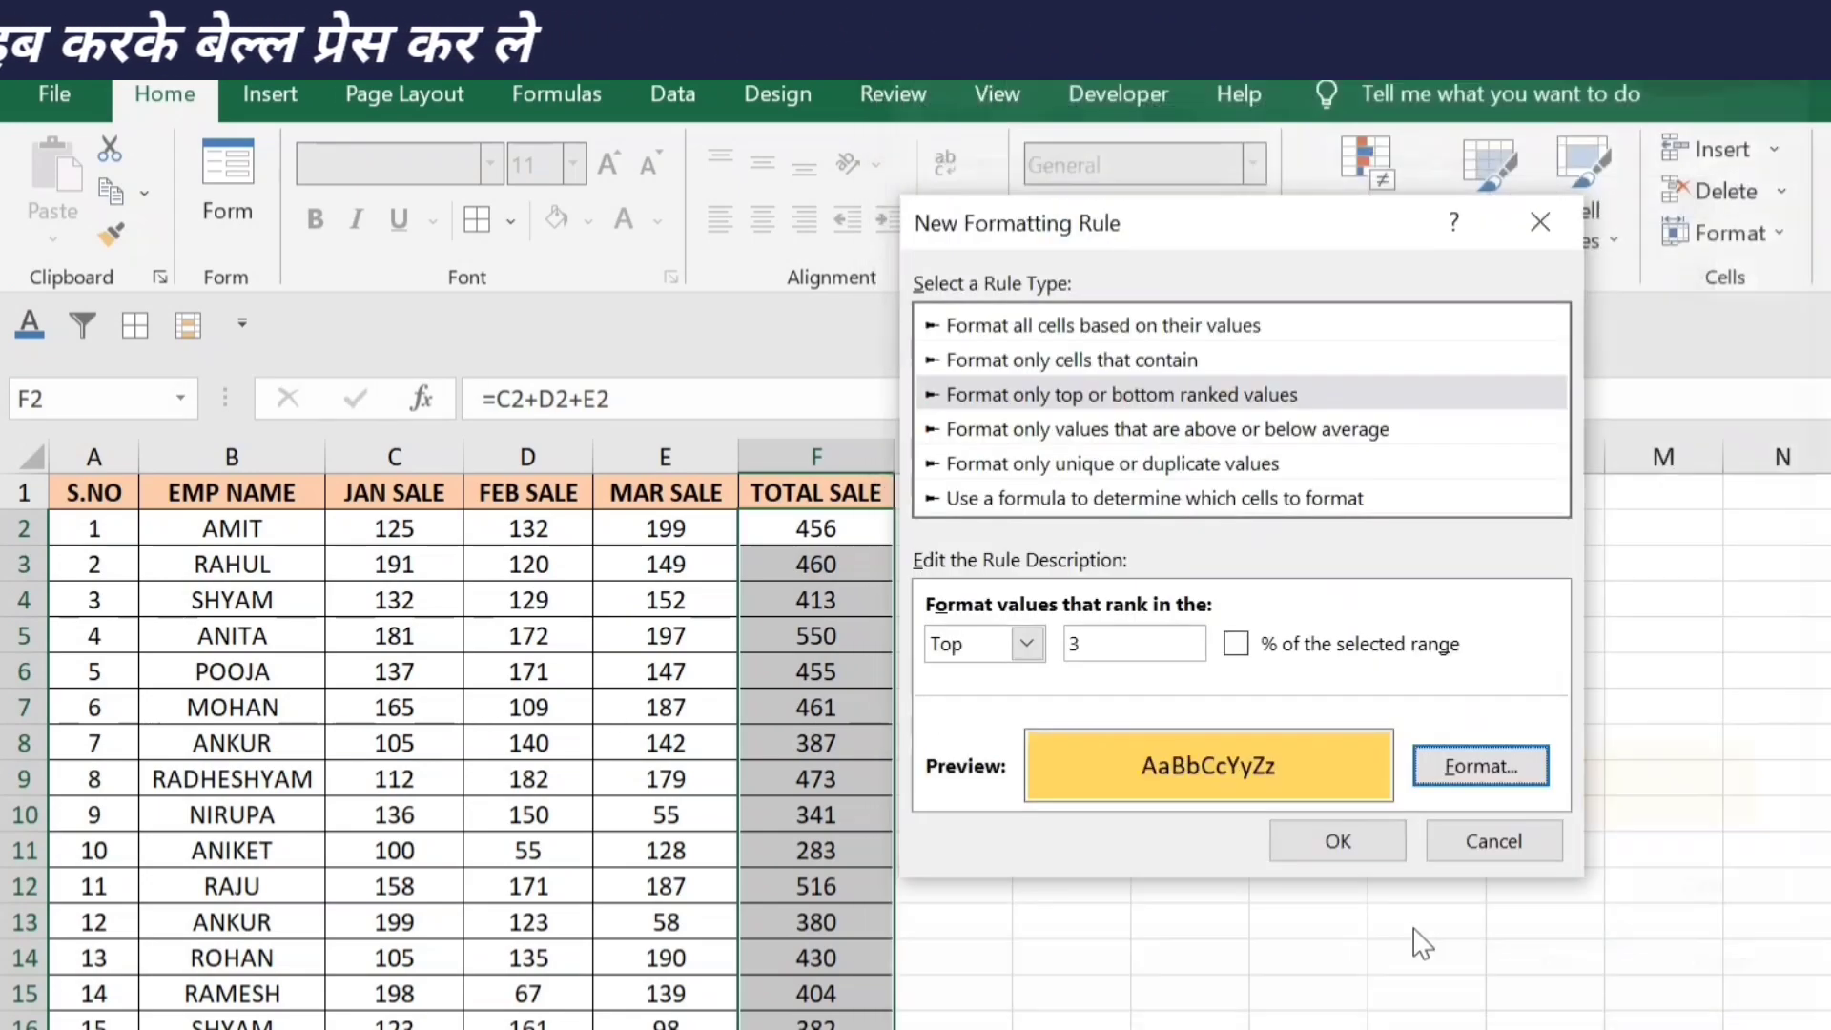
pyautogui.click(1345, 839)
pyautogui.click(785, 632)
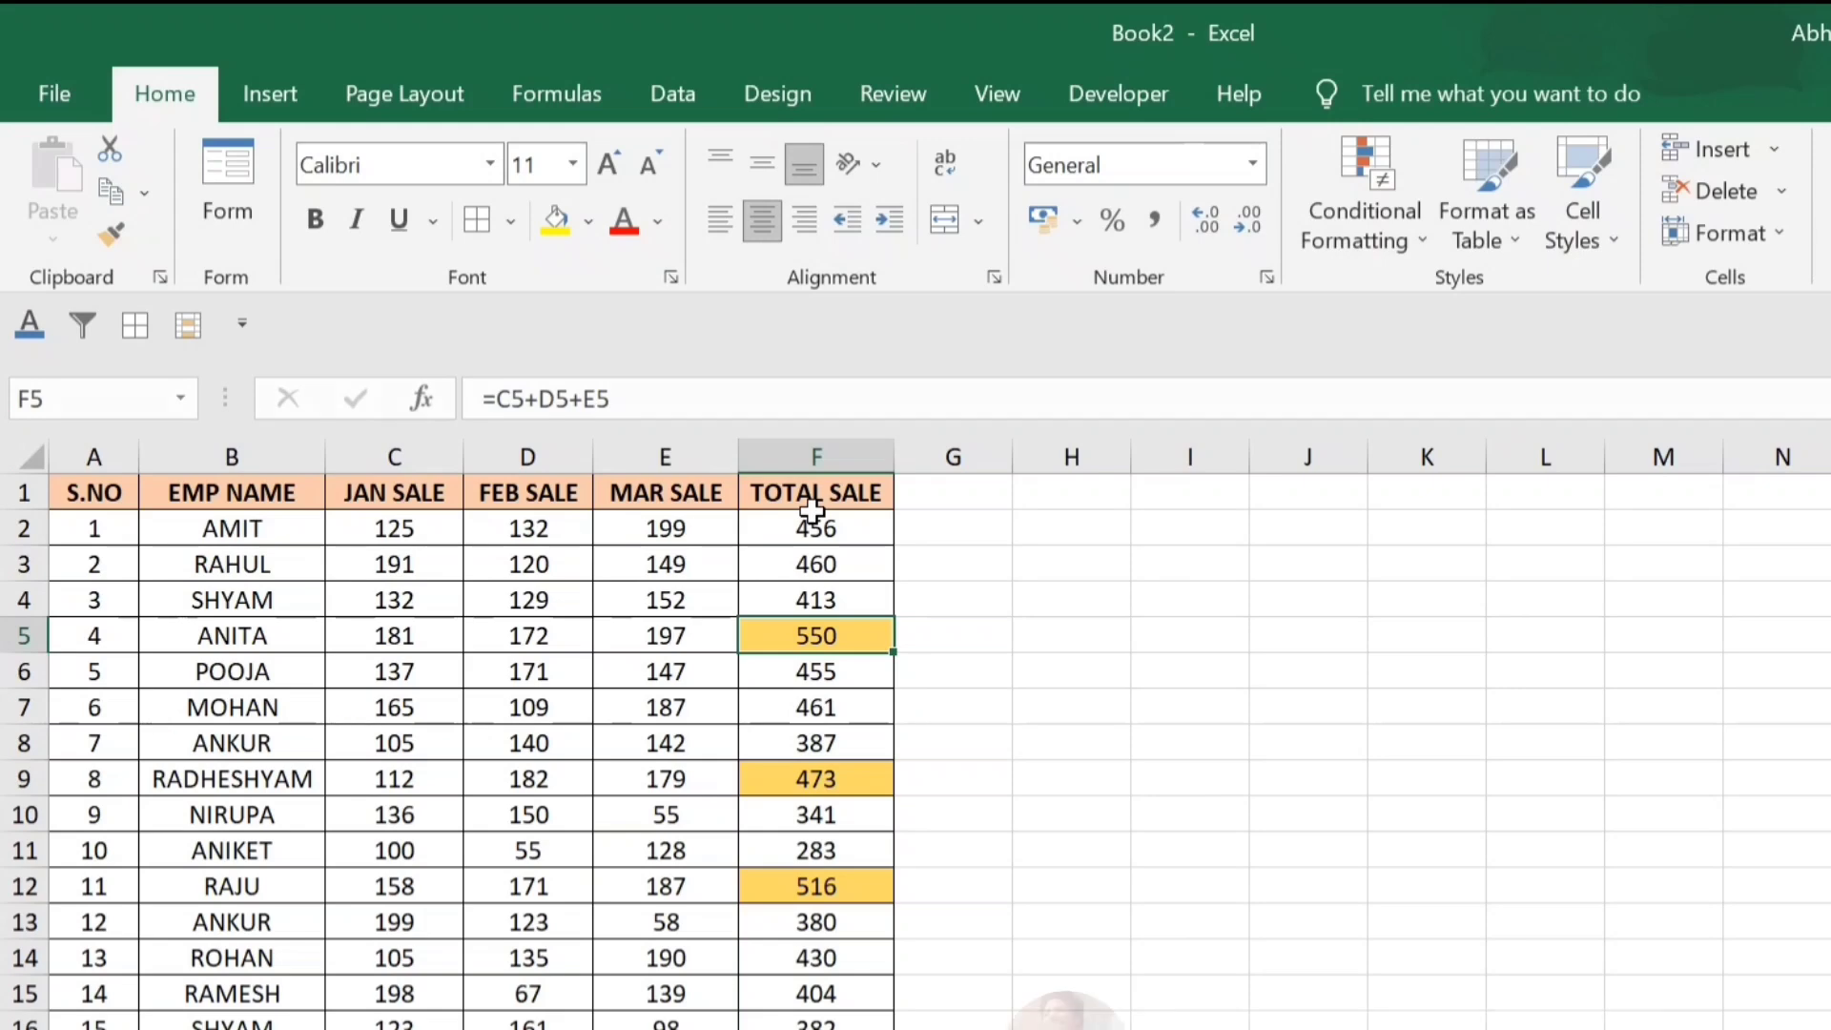
# - Edit the existing ranking rule on the TOTAL SALE values so that it formats the top 10, and apply it
pyautogui.moveTo(822, 536); pyautogui.dragTo(829, 1029)
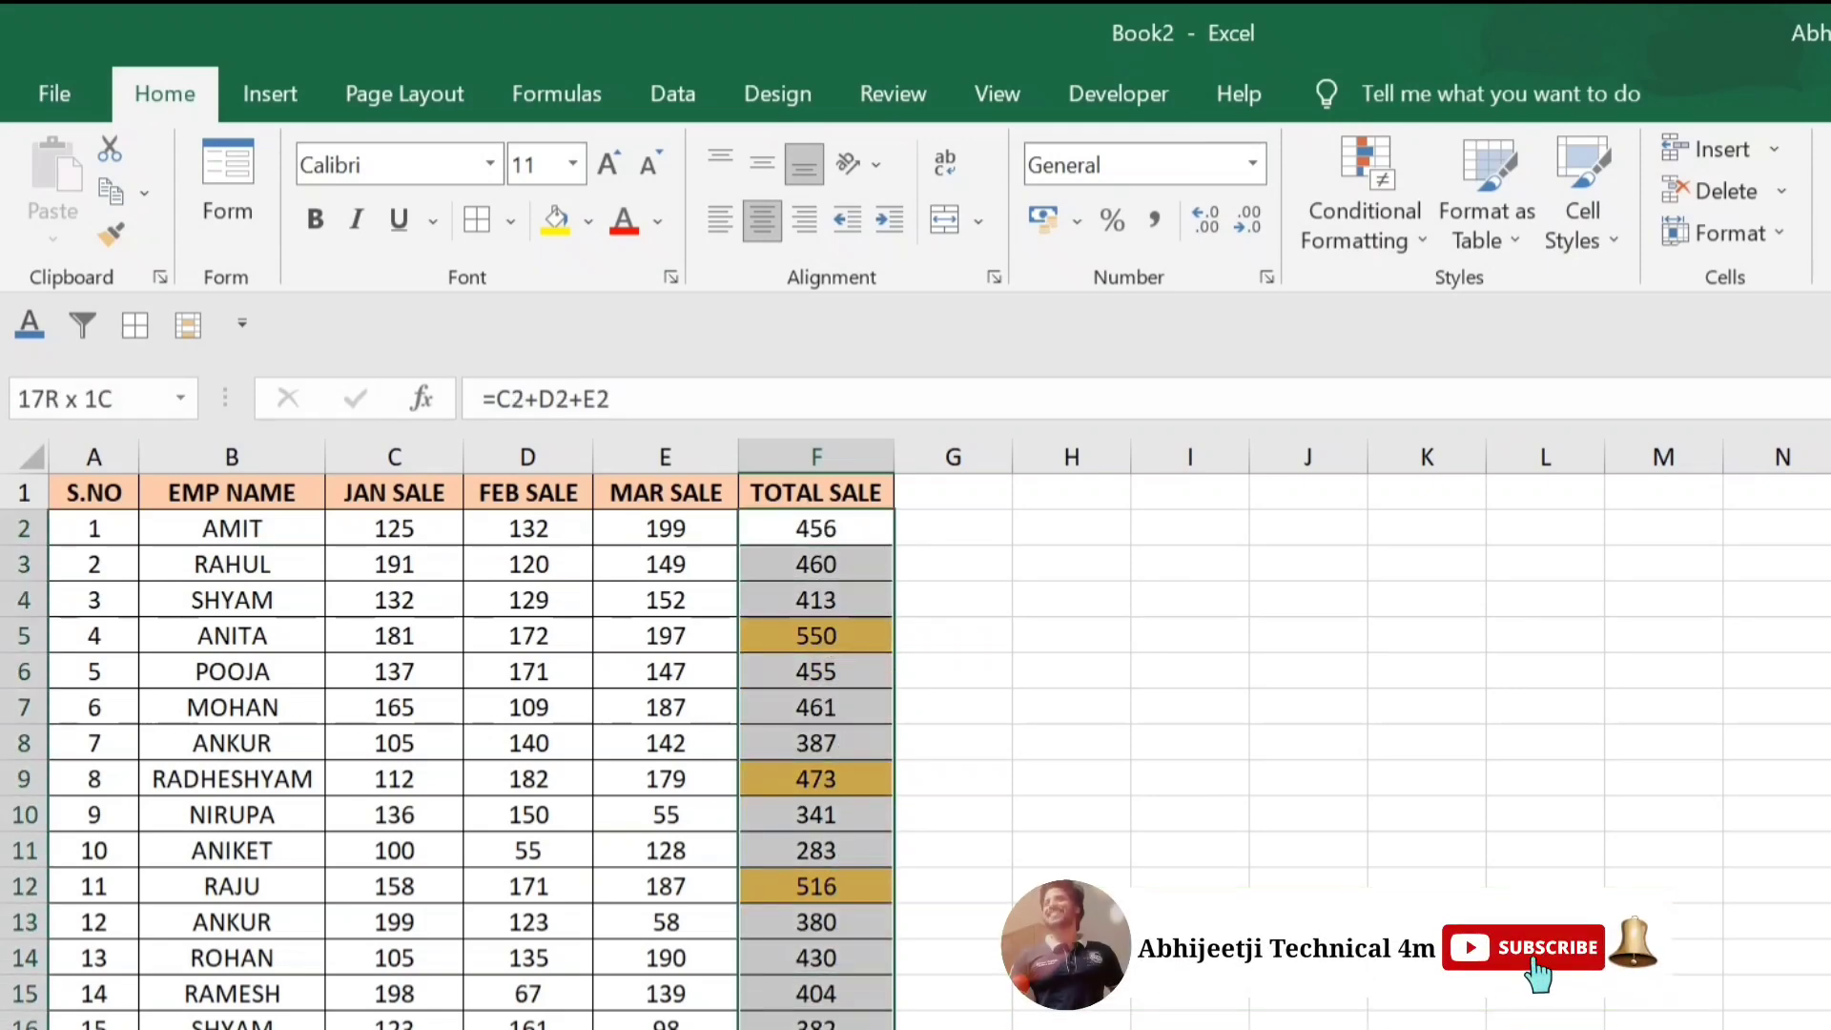
pyautogui.click(1362, 239)
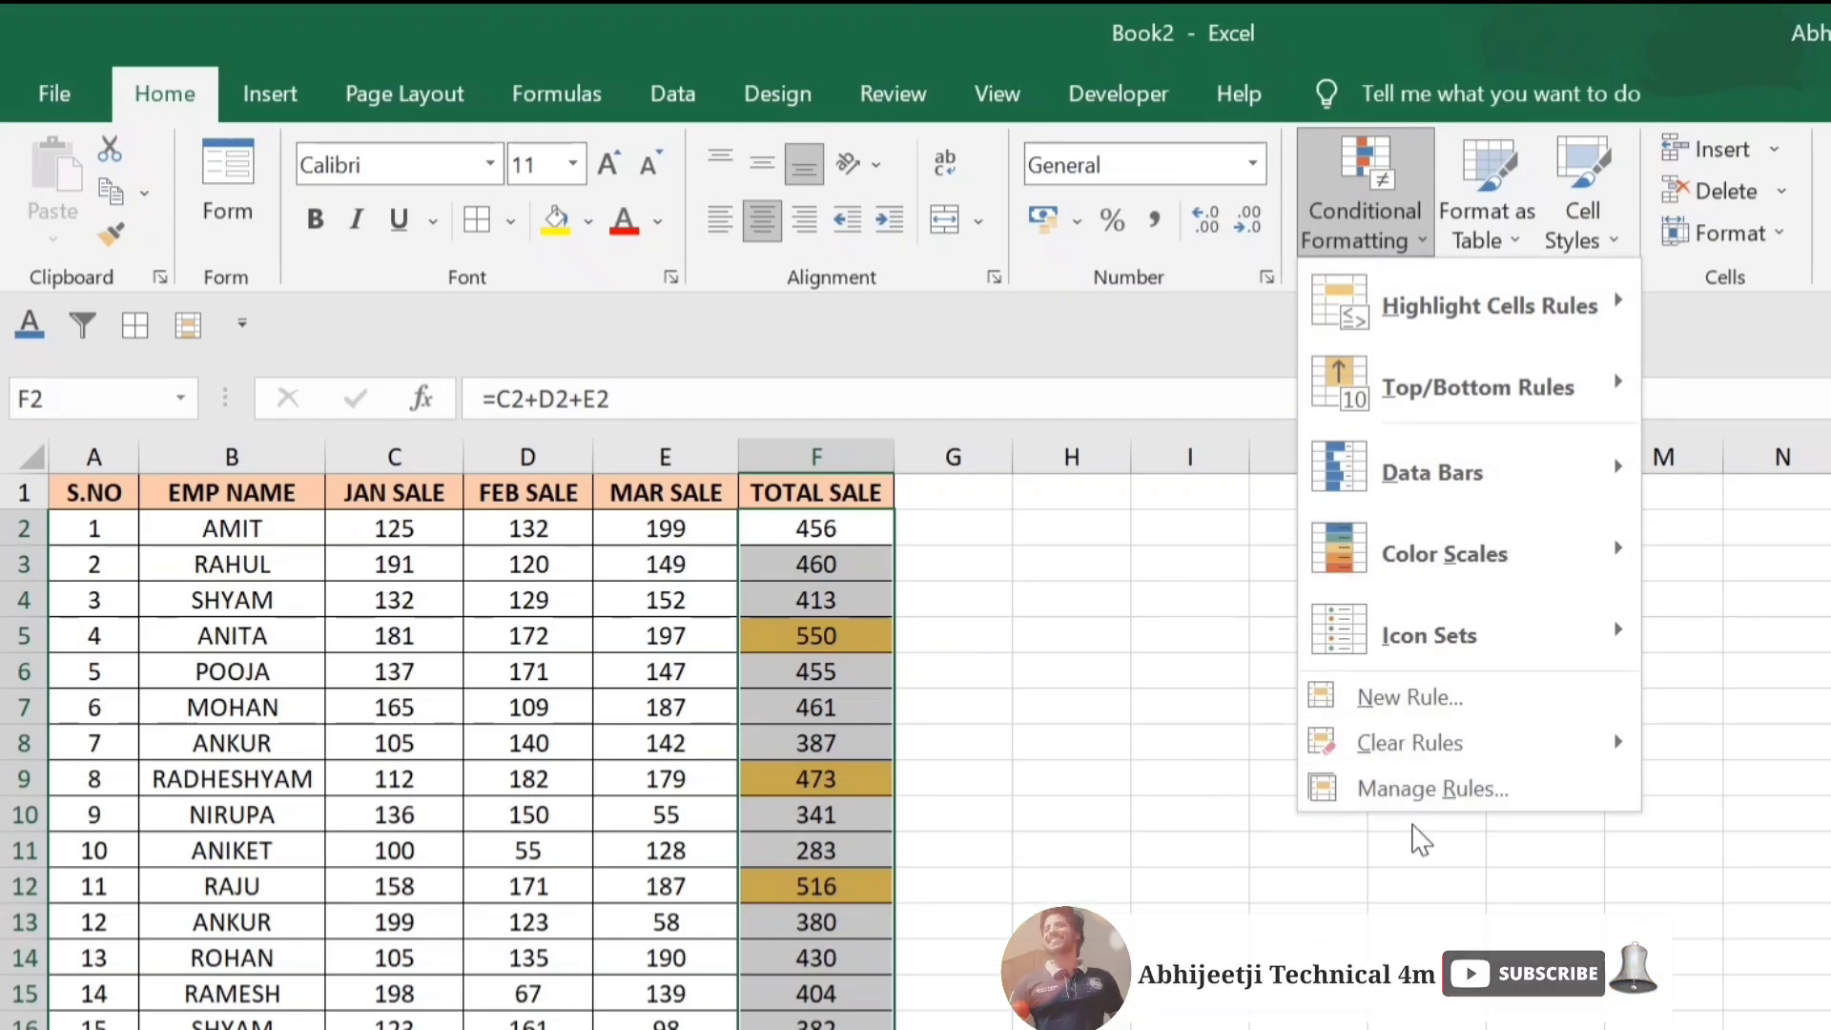
pyautogui.click(1414, 800)
pyautogui.click(911, 399)
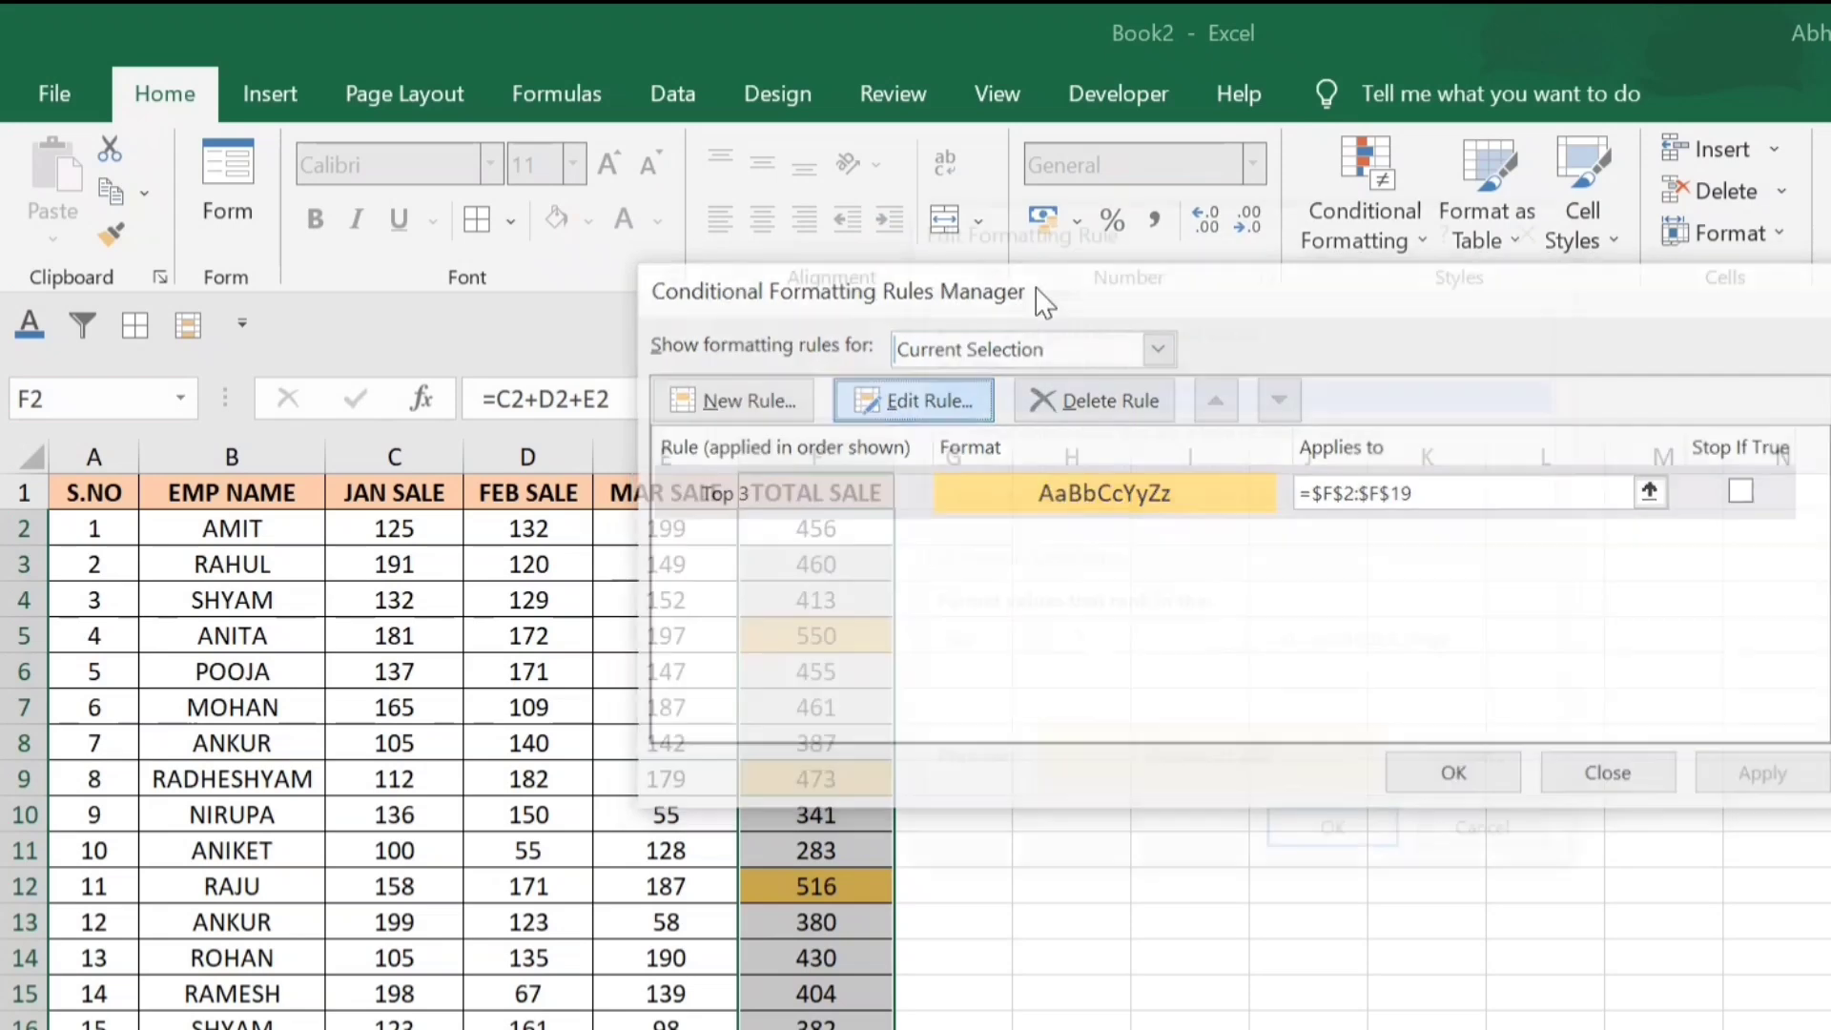
pyautogui.moveTo(1068, 297); pyautogui.dragTo(1264, 307)
pyautogui.doubleClick(1277, 696)
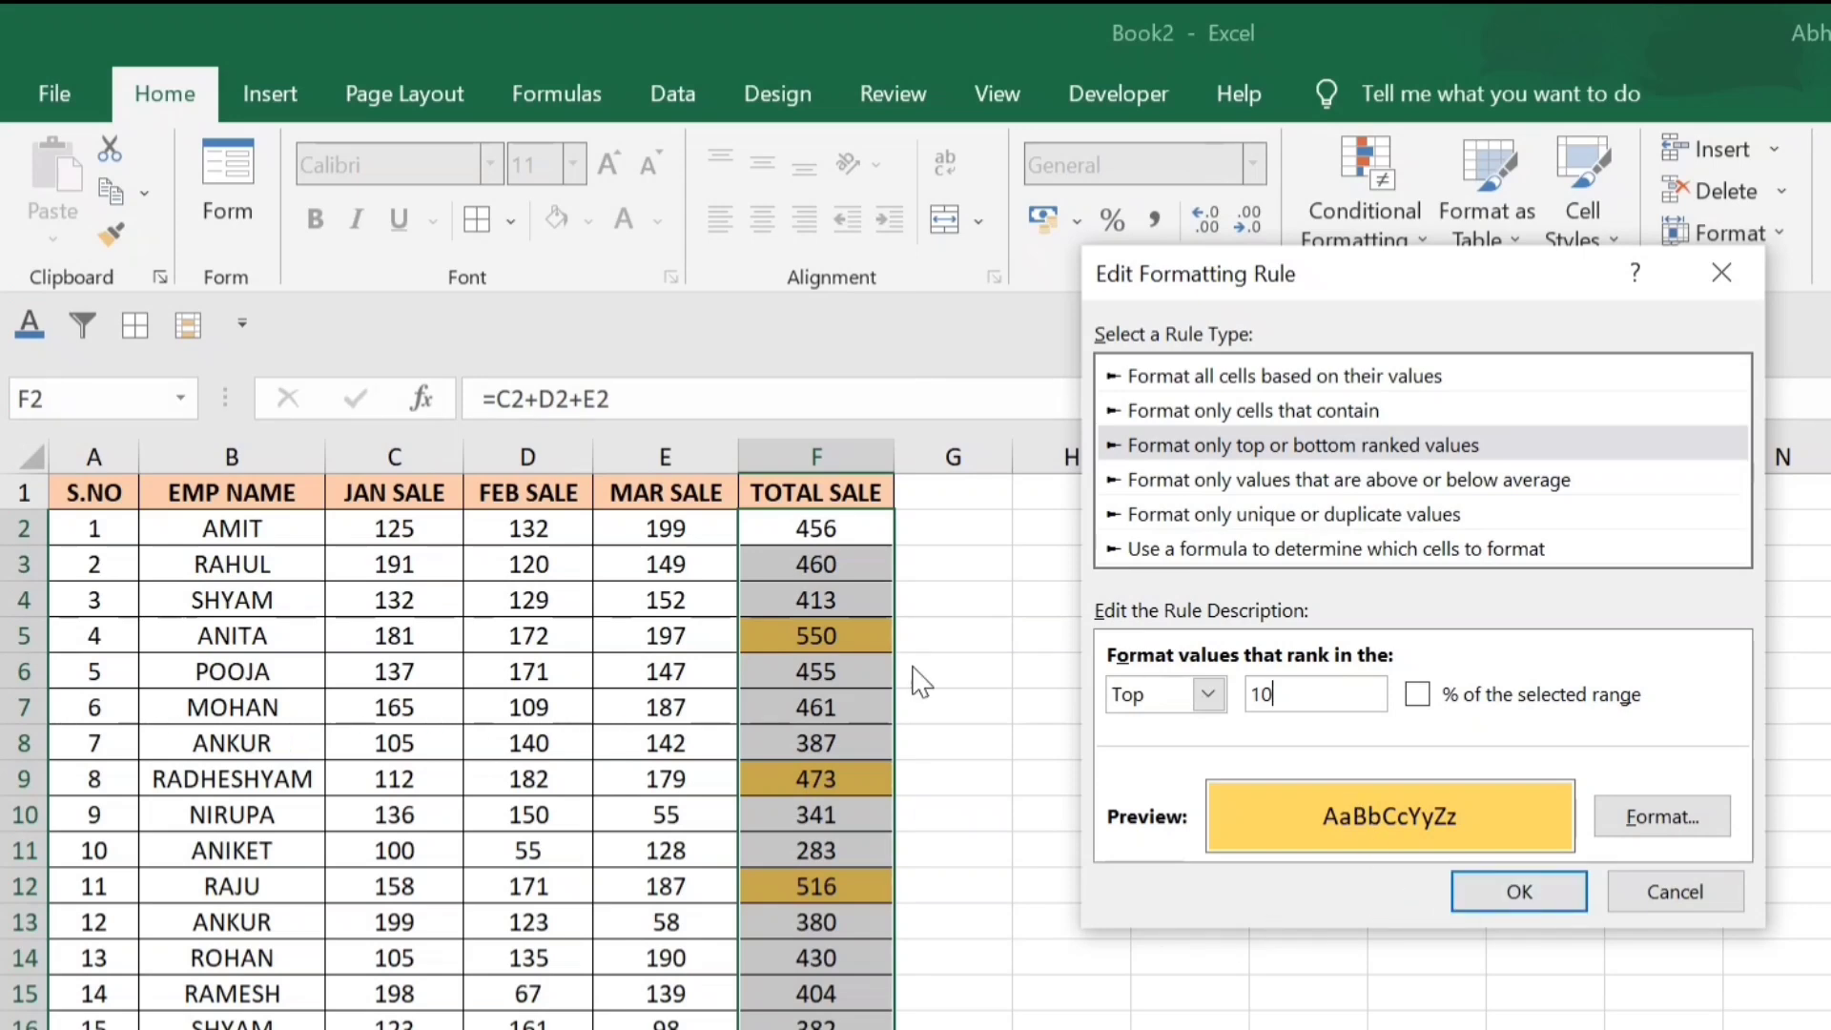
pyautogui.click(1521, 891)
pyautogui.click(1427, 773)
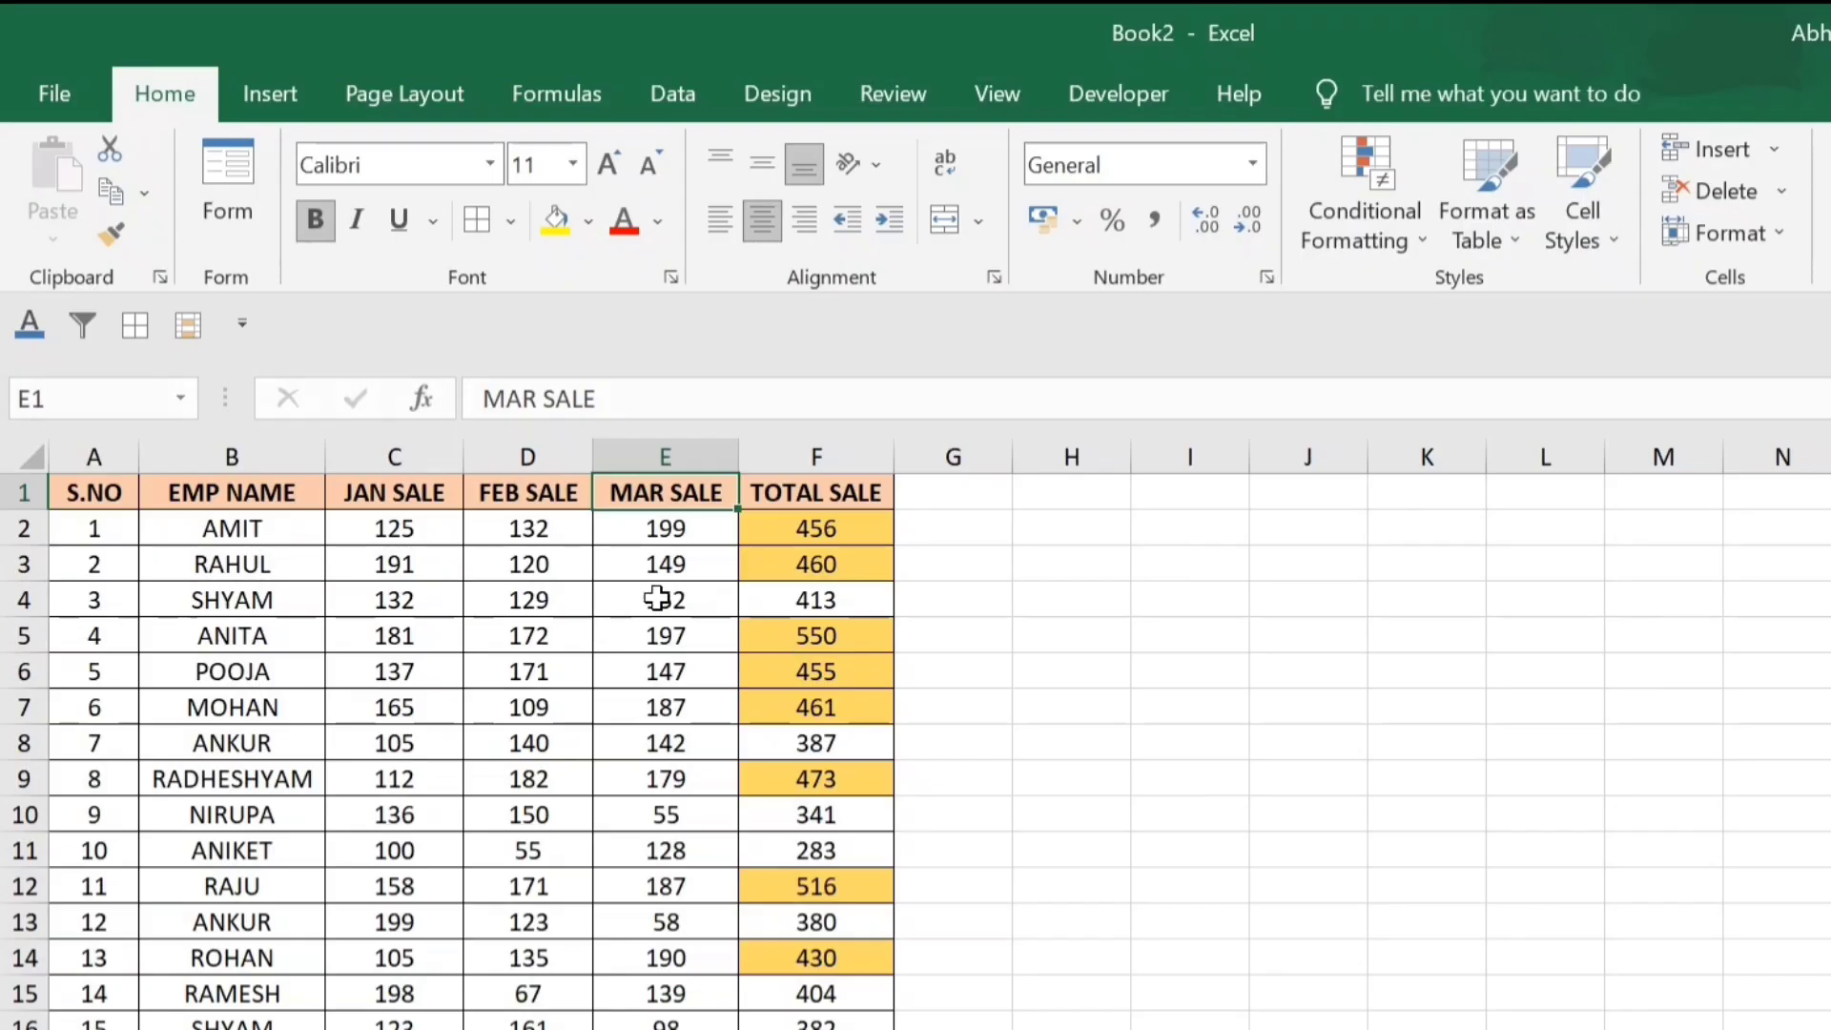
# - Remove the top 10 highlighting by clearing the conditional formatting rules from the entire sheet
pyautogui.click(1336, 217)
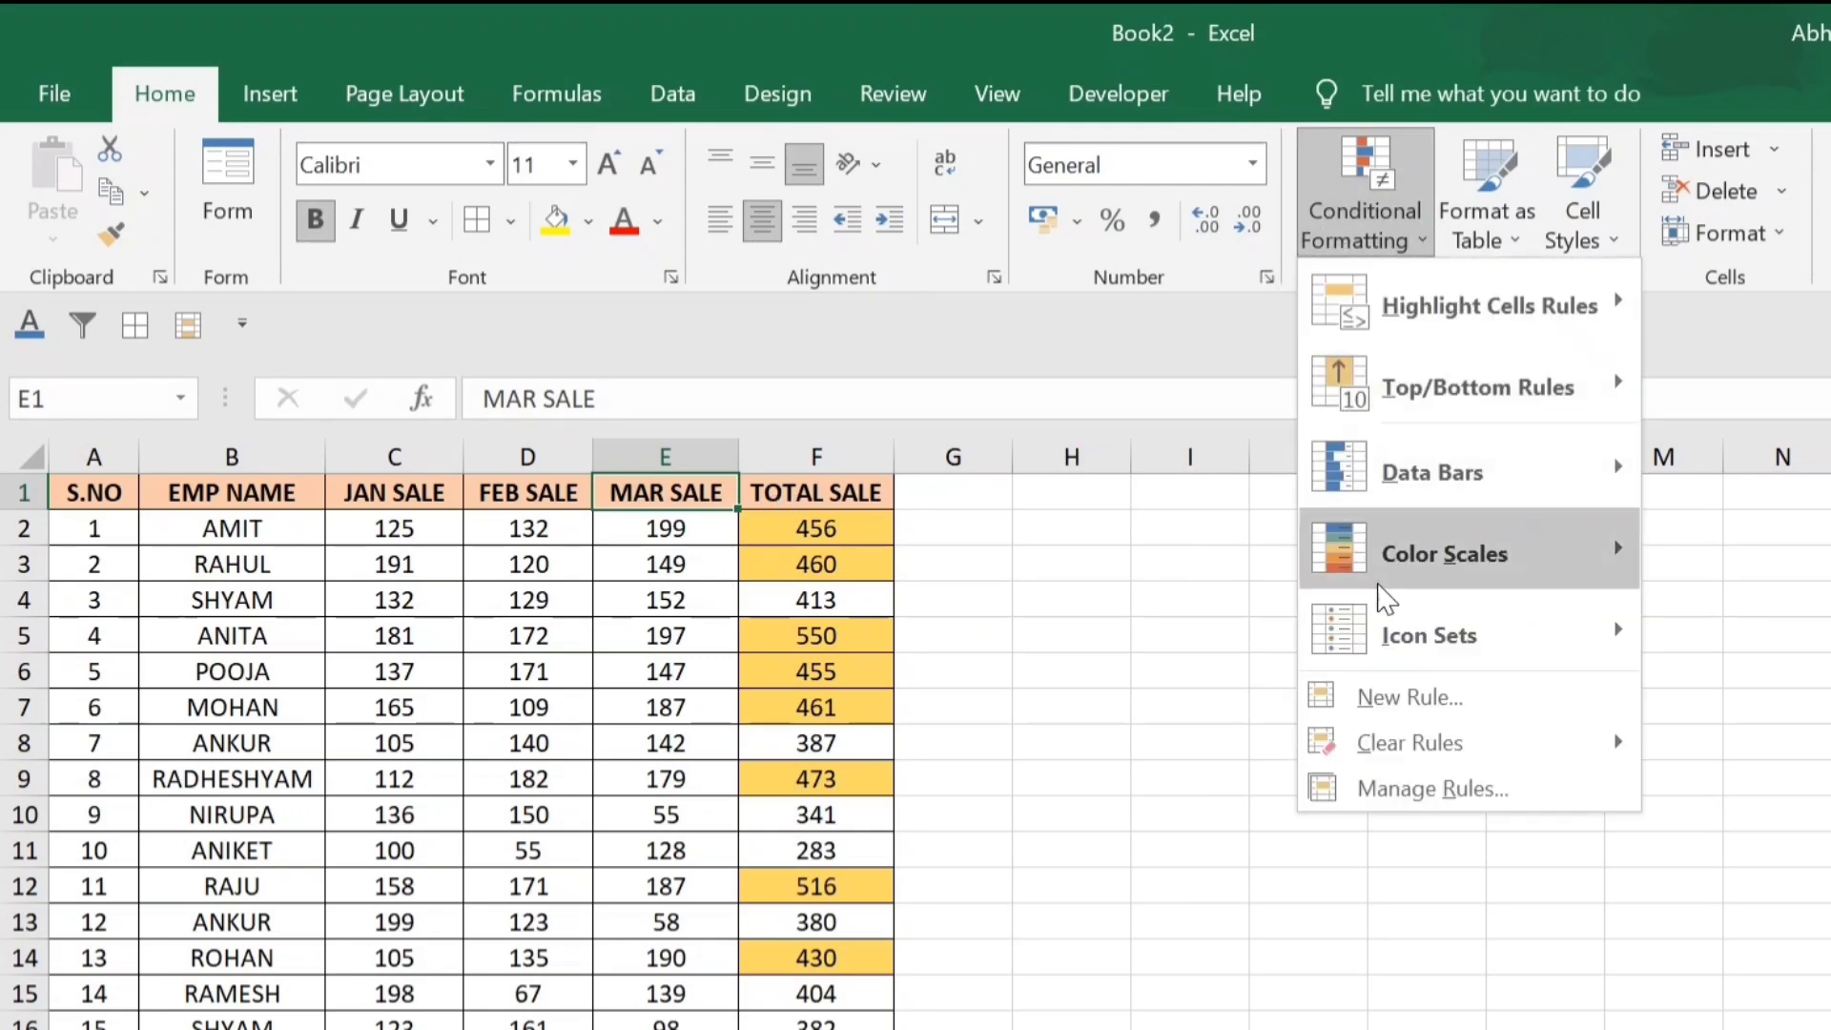
pyautogui.moveTo(1435, 744)
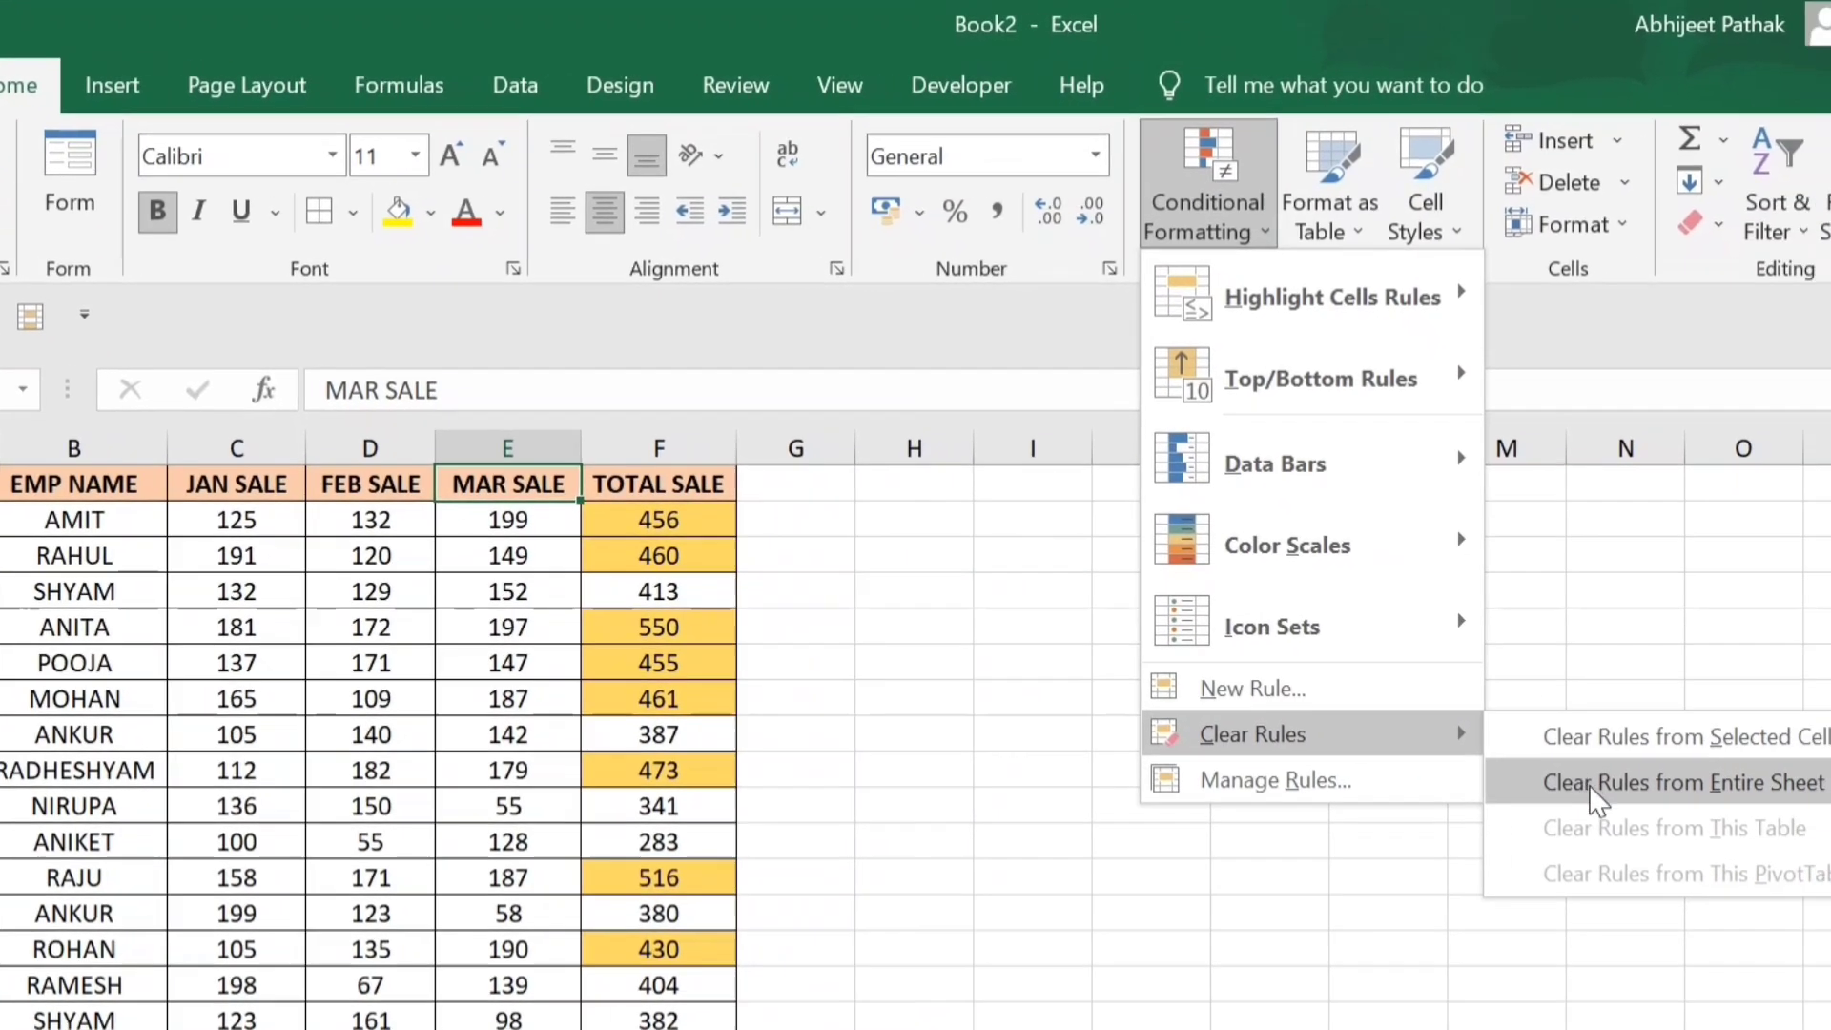
pyautogui.click(1676, 786)
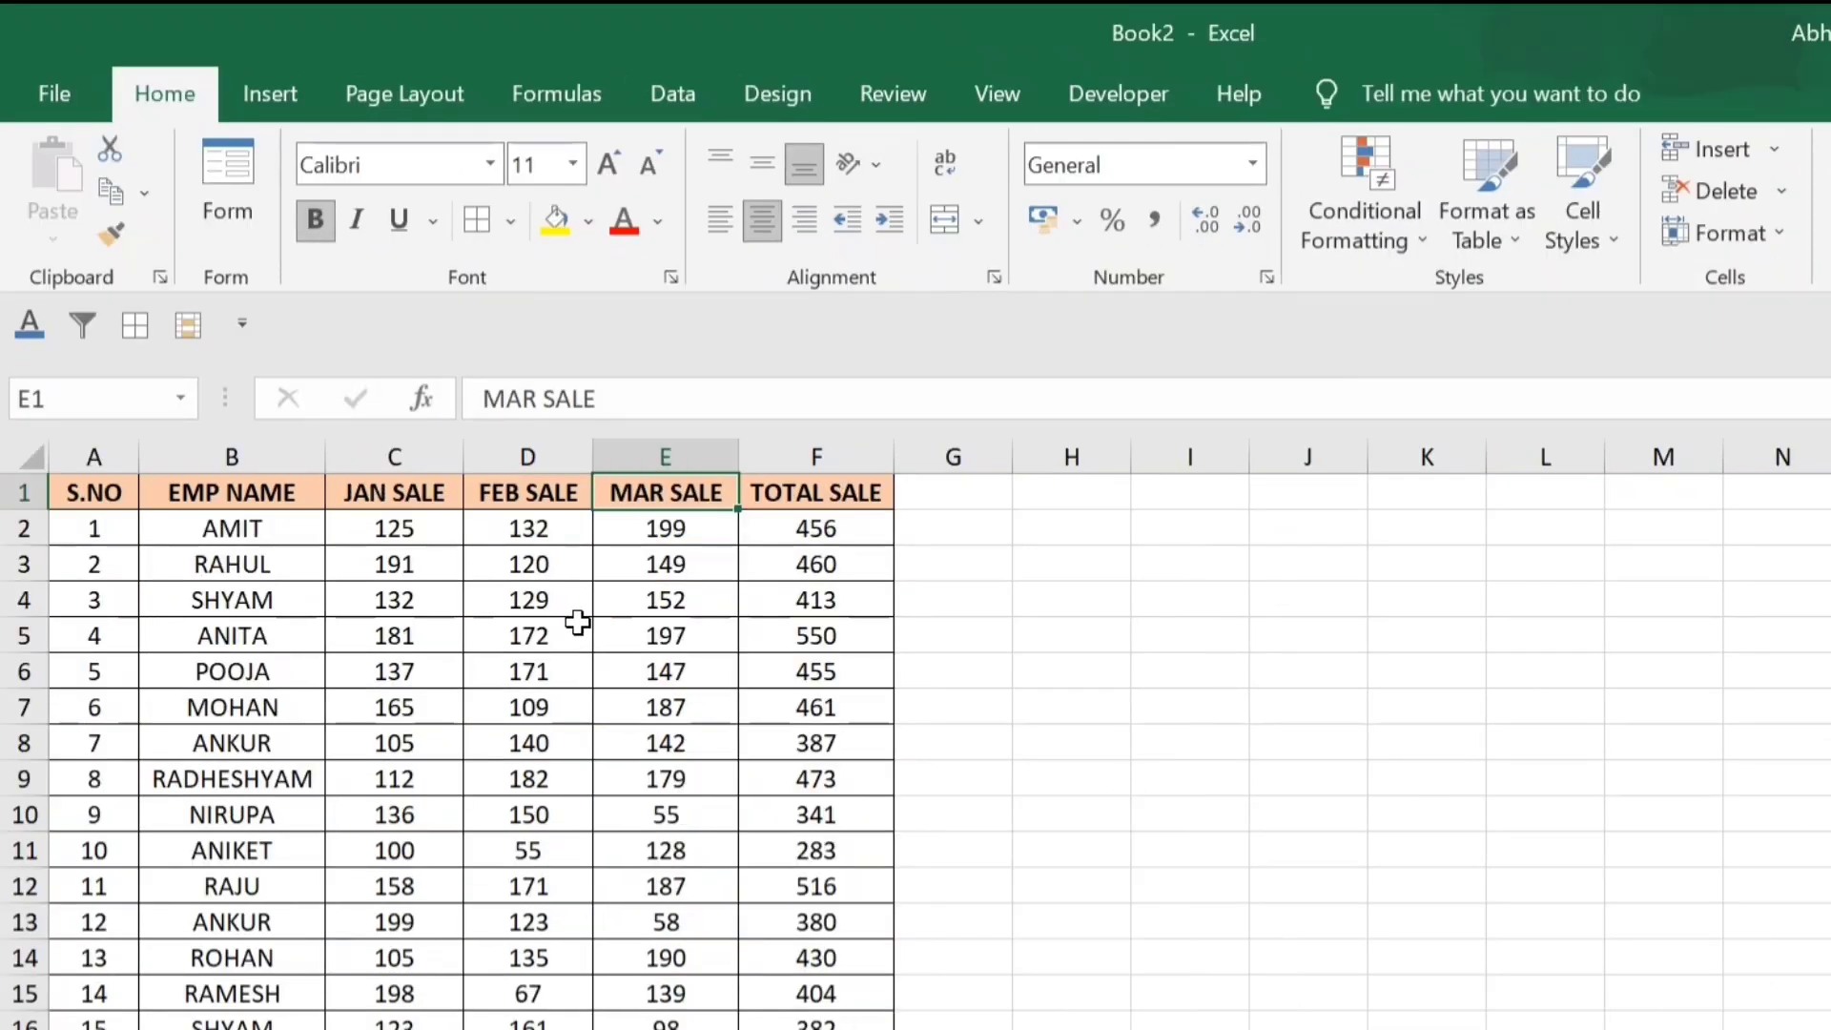
# - Enter =RANK(F2,F2:F19,0) in H2 to rank the first TOTAL SALE value in descending order
pyautogui.click(795, 538)
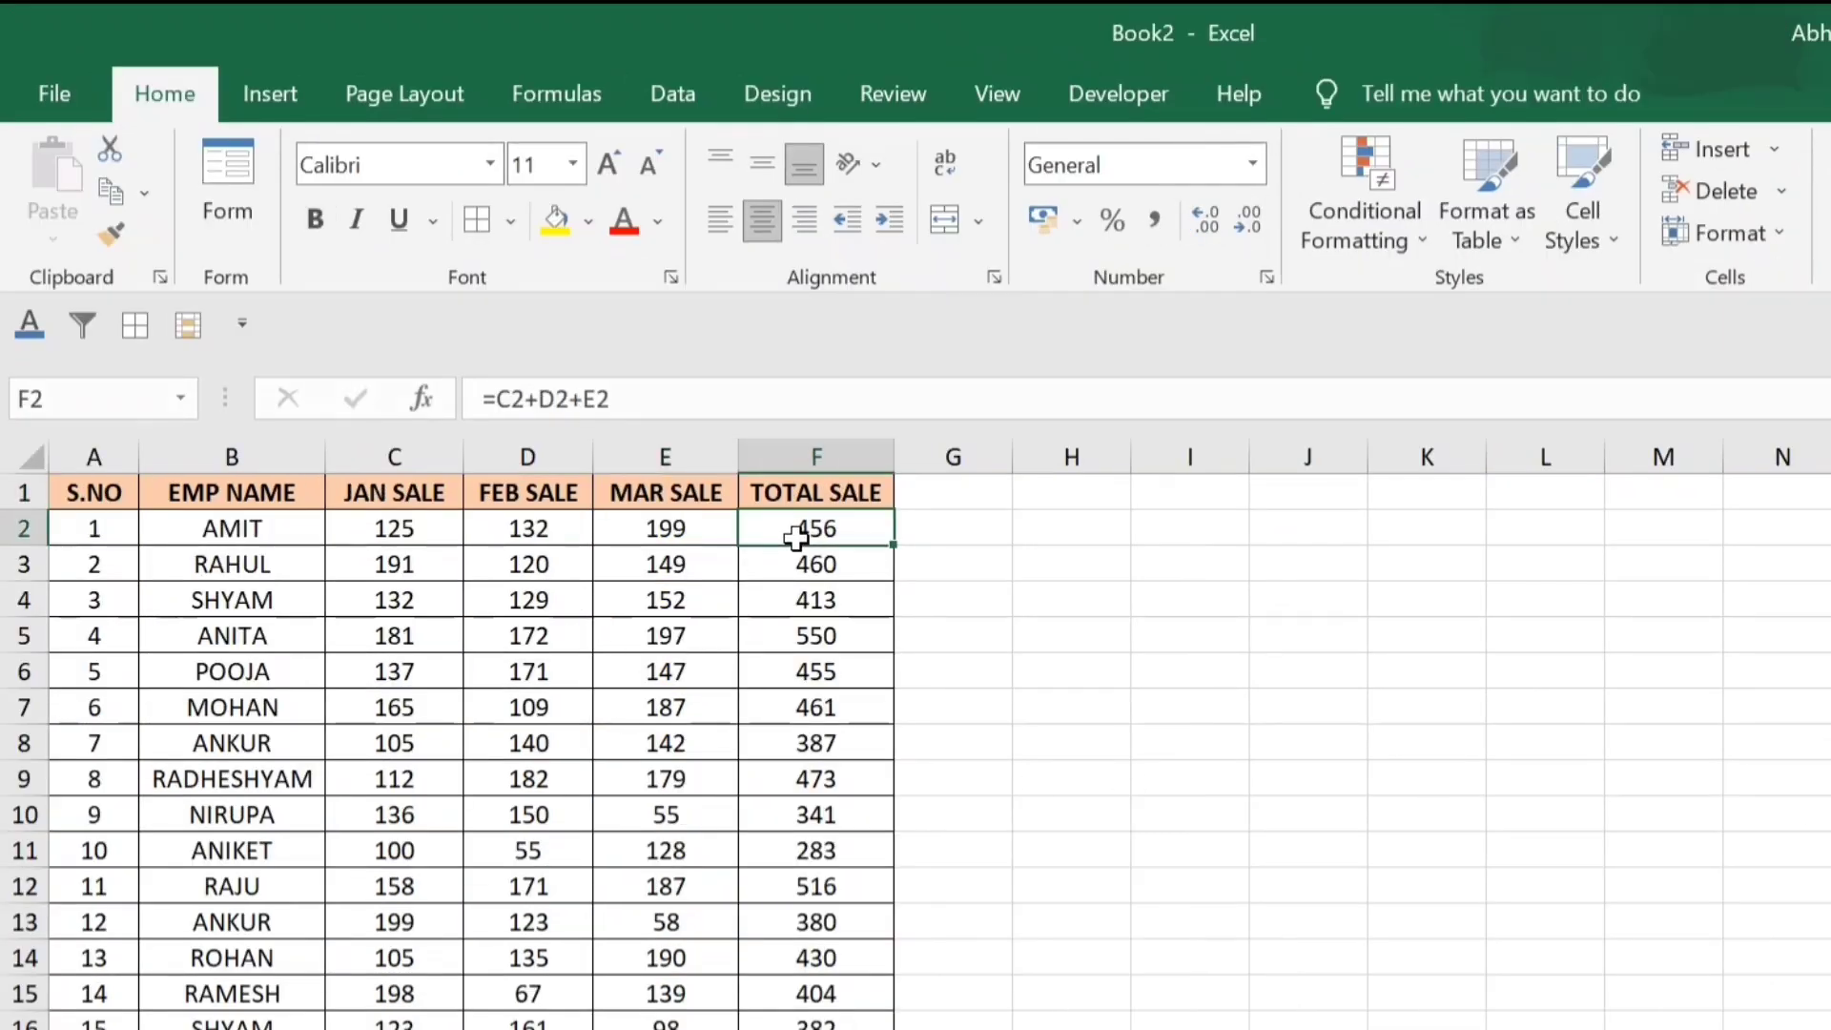
pyautogui.click(969, 535)
pyautogui.press('Right')
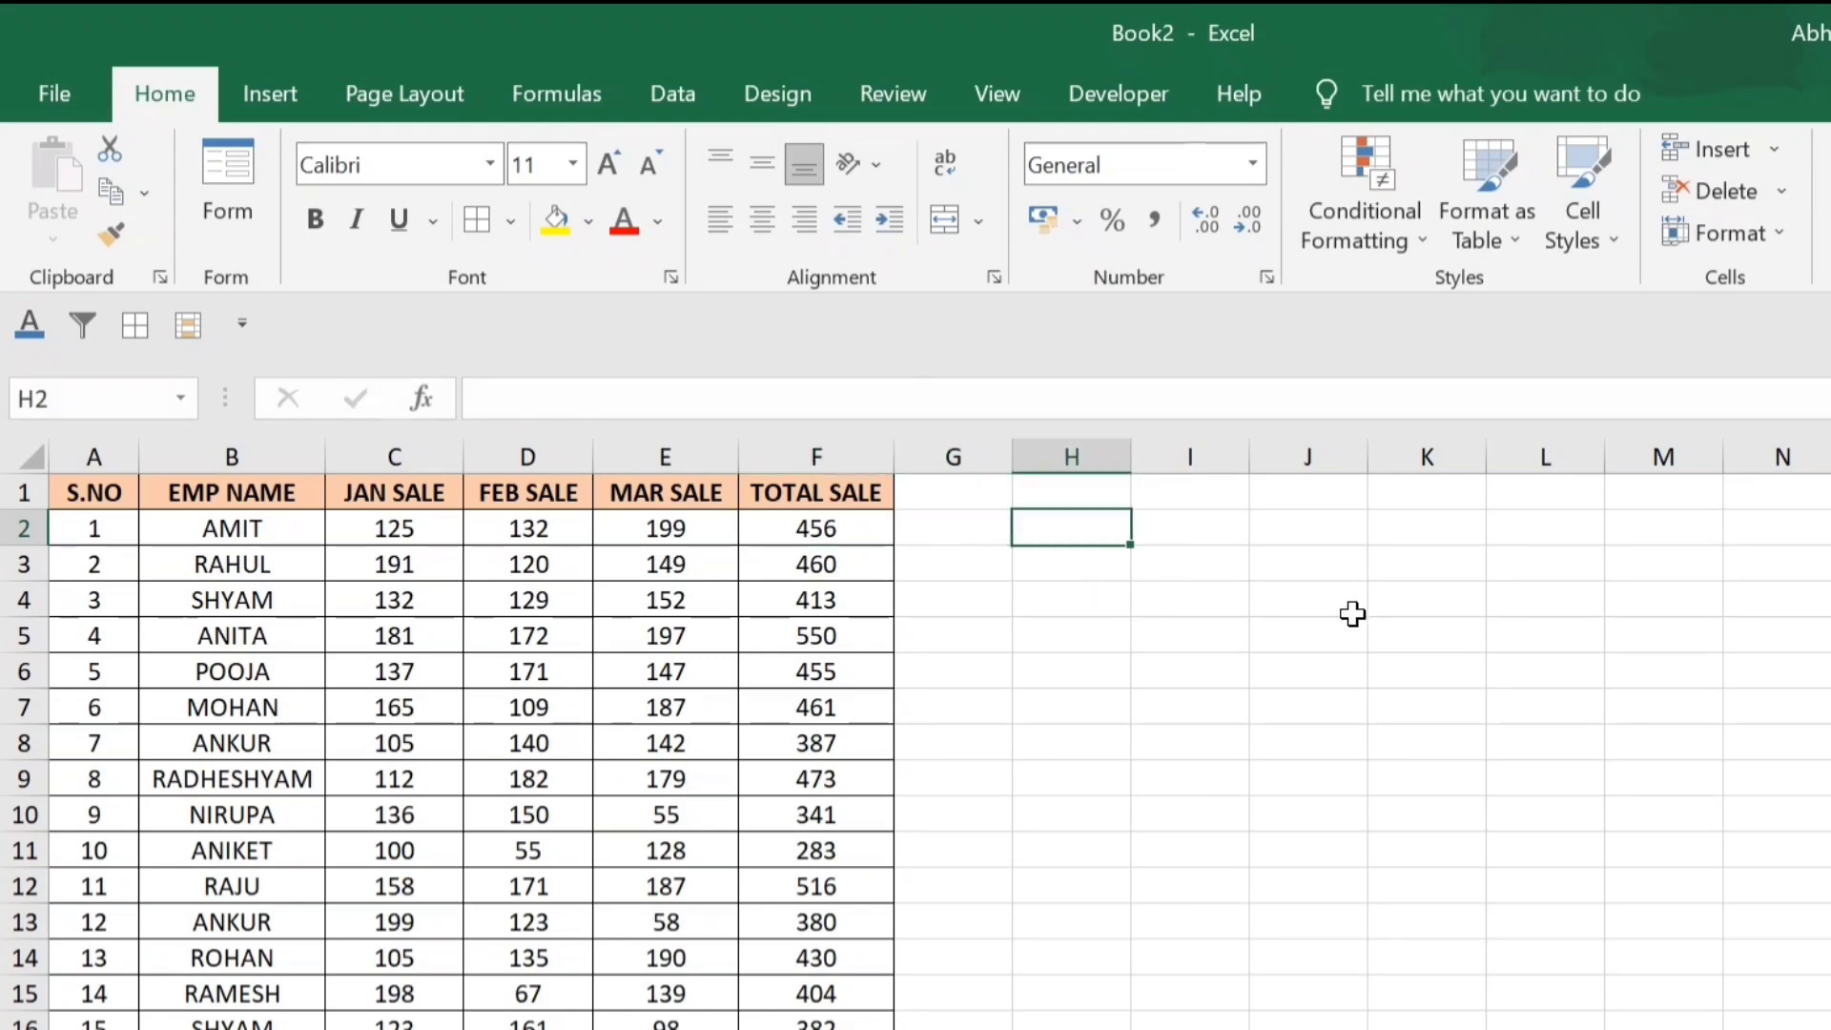
pyautogui.write('=RANK')
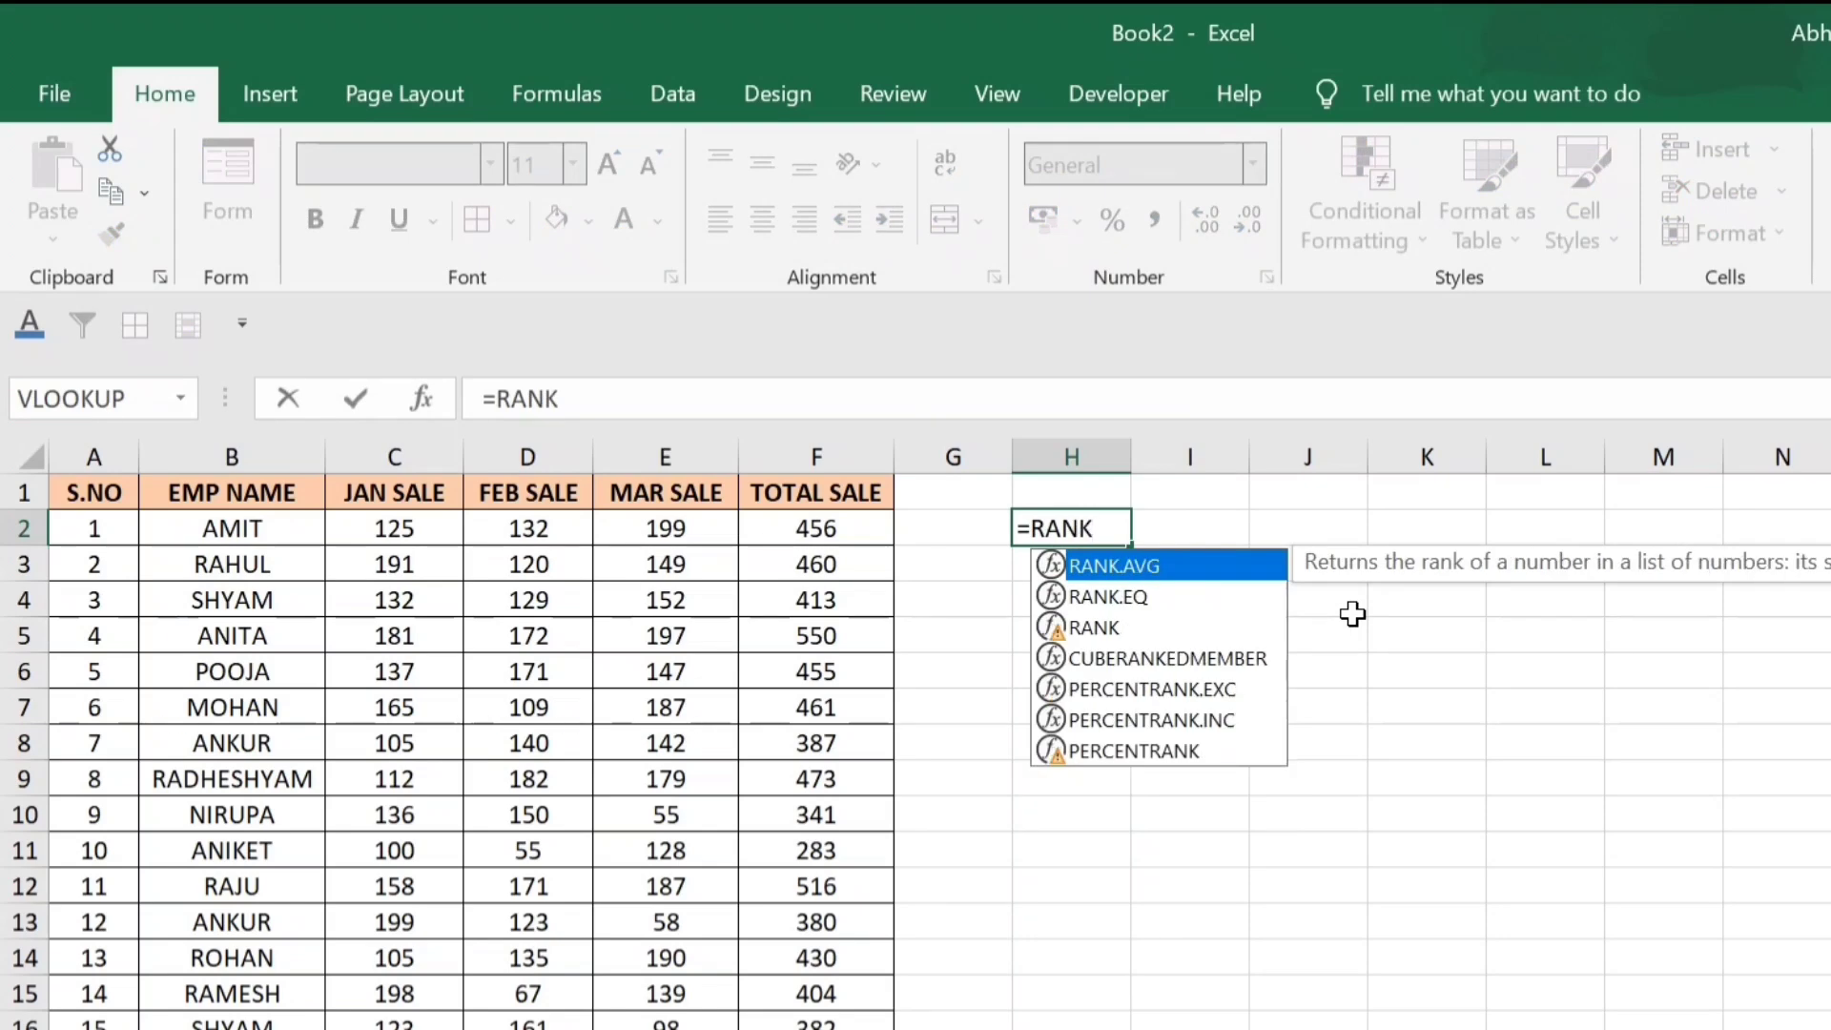
pyautogui.write('(')
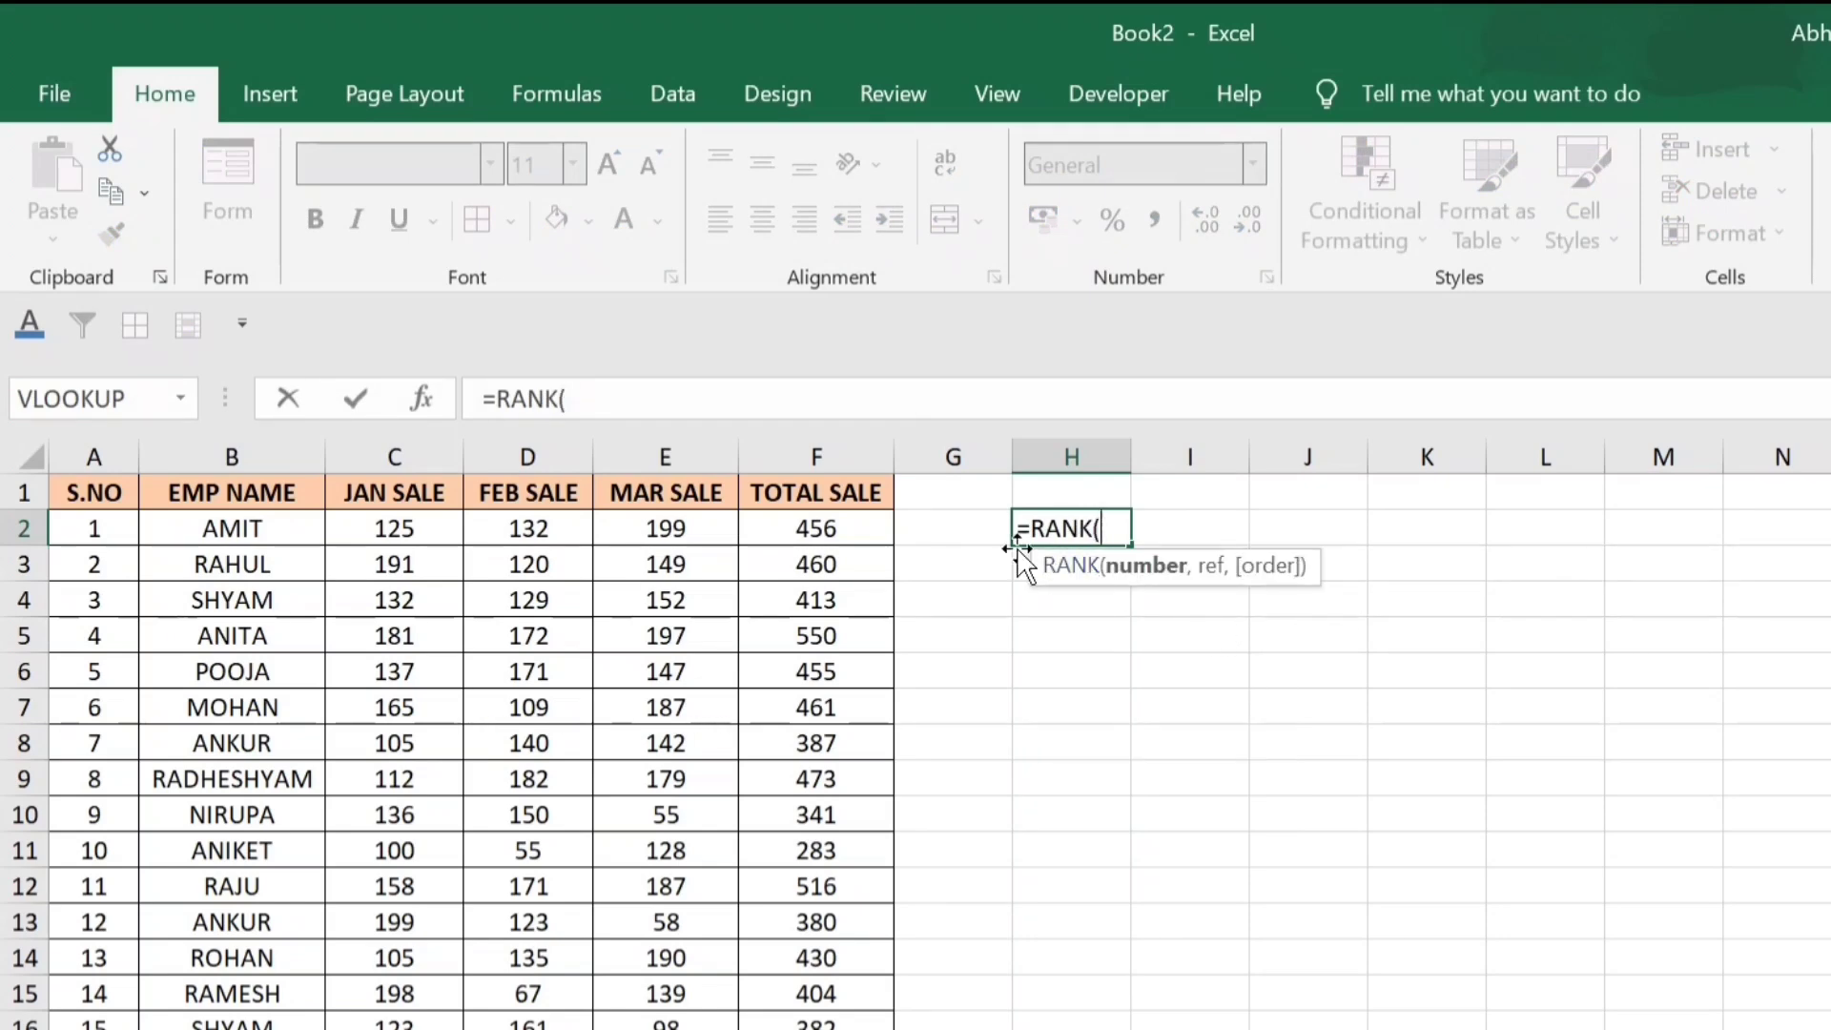
pyautogui.click(832, 532)
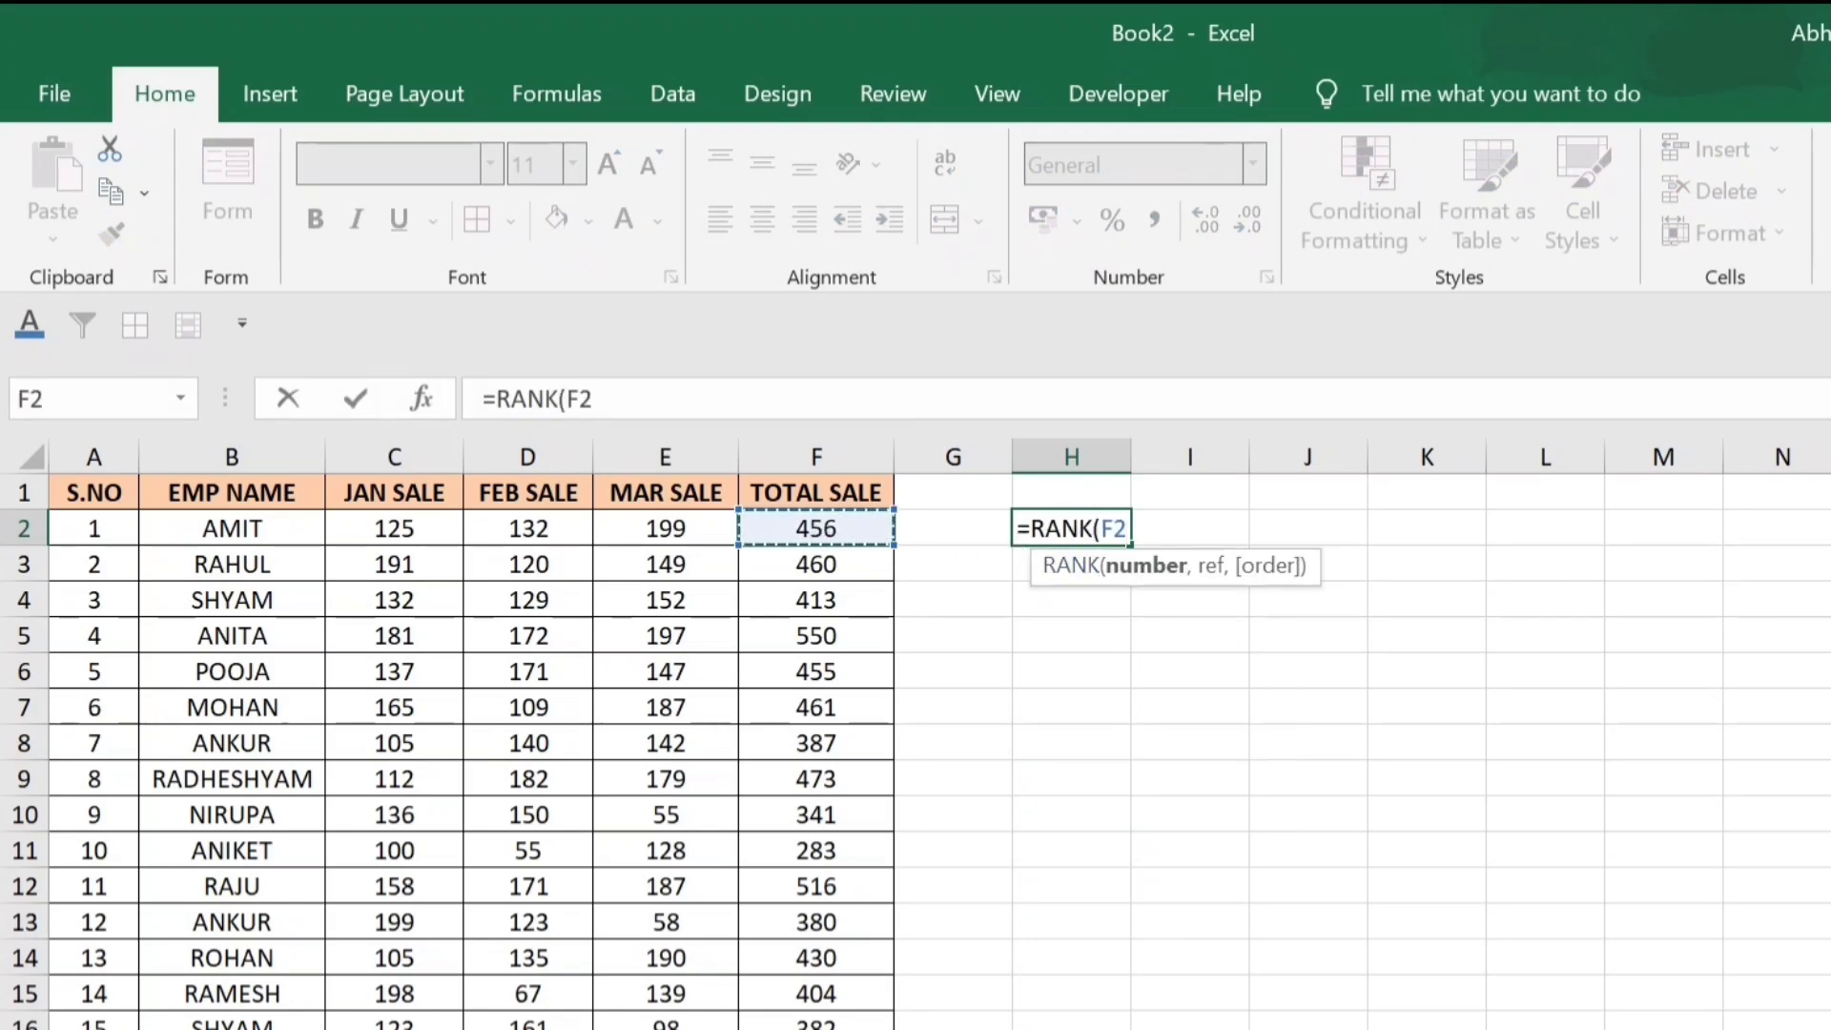
pyautogui.write(',')
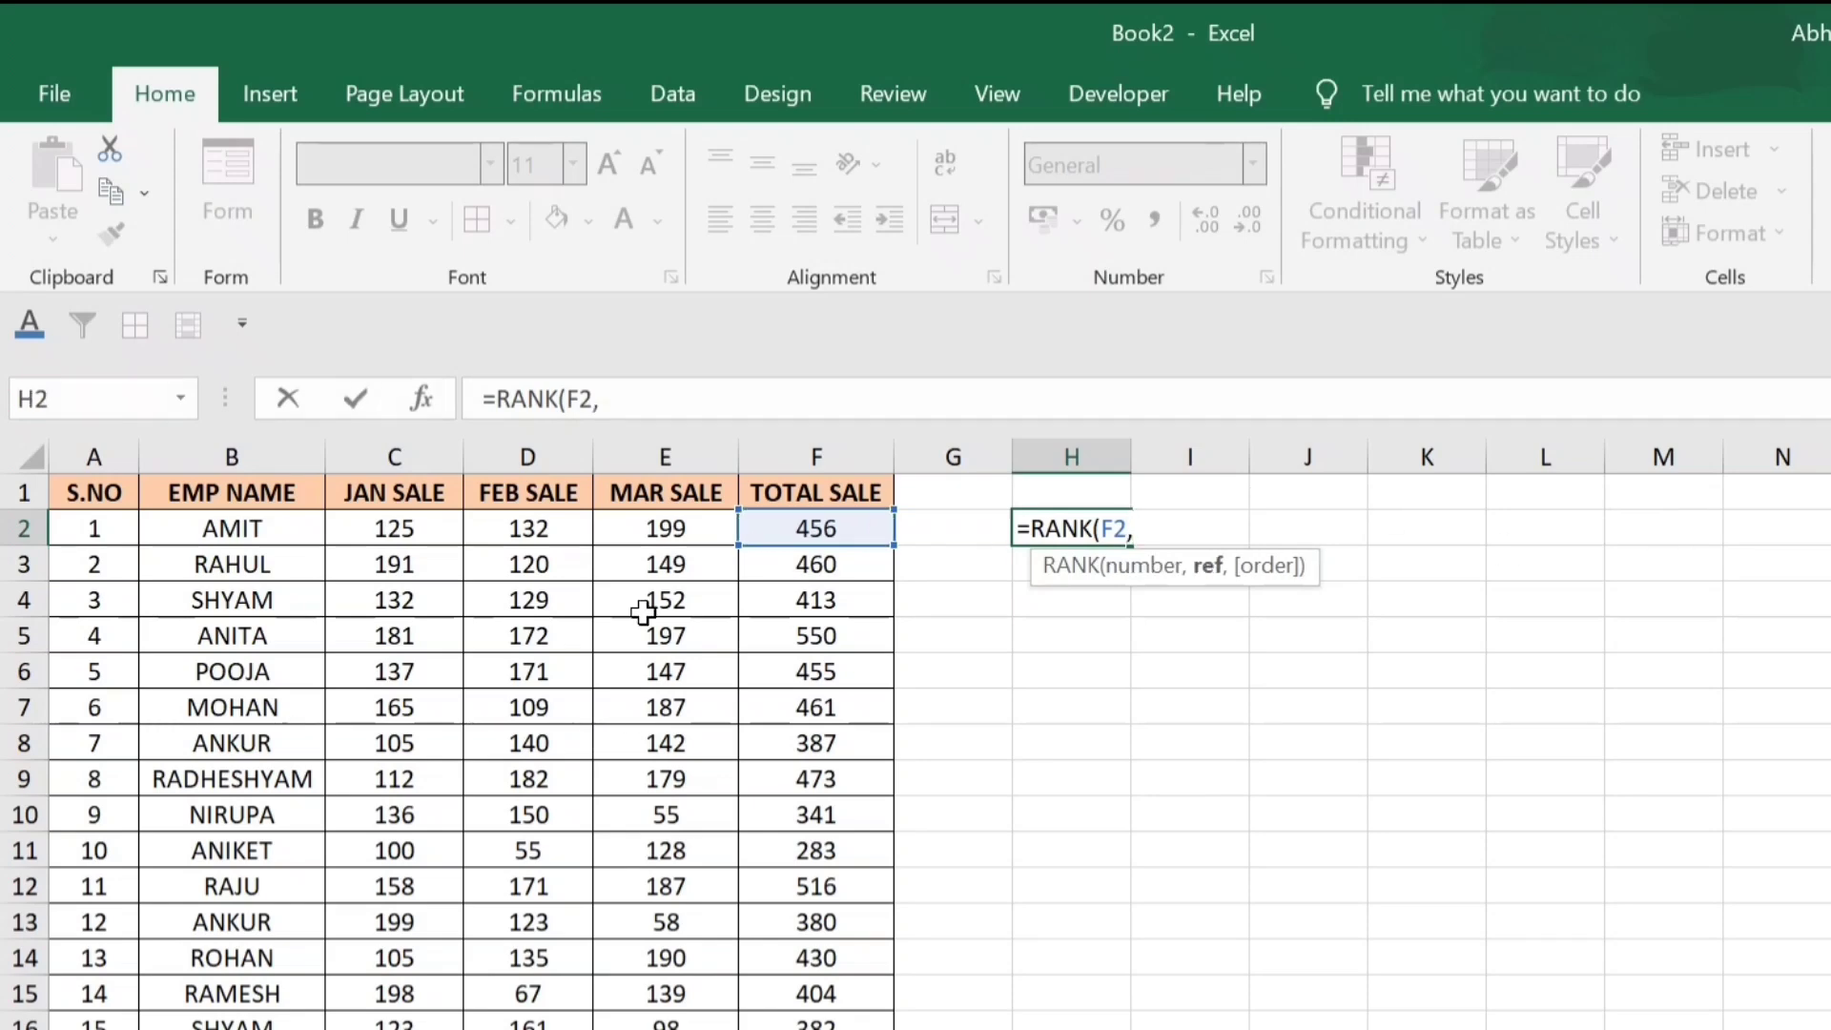
pyautogui.moveTo(799, 532); pyautogui.dragTo(839, 1029)
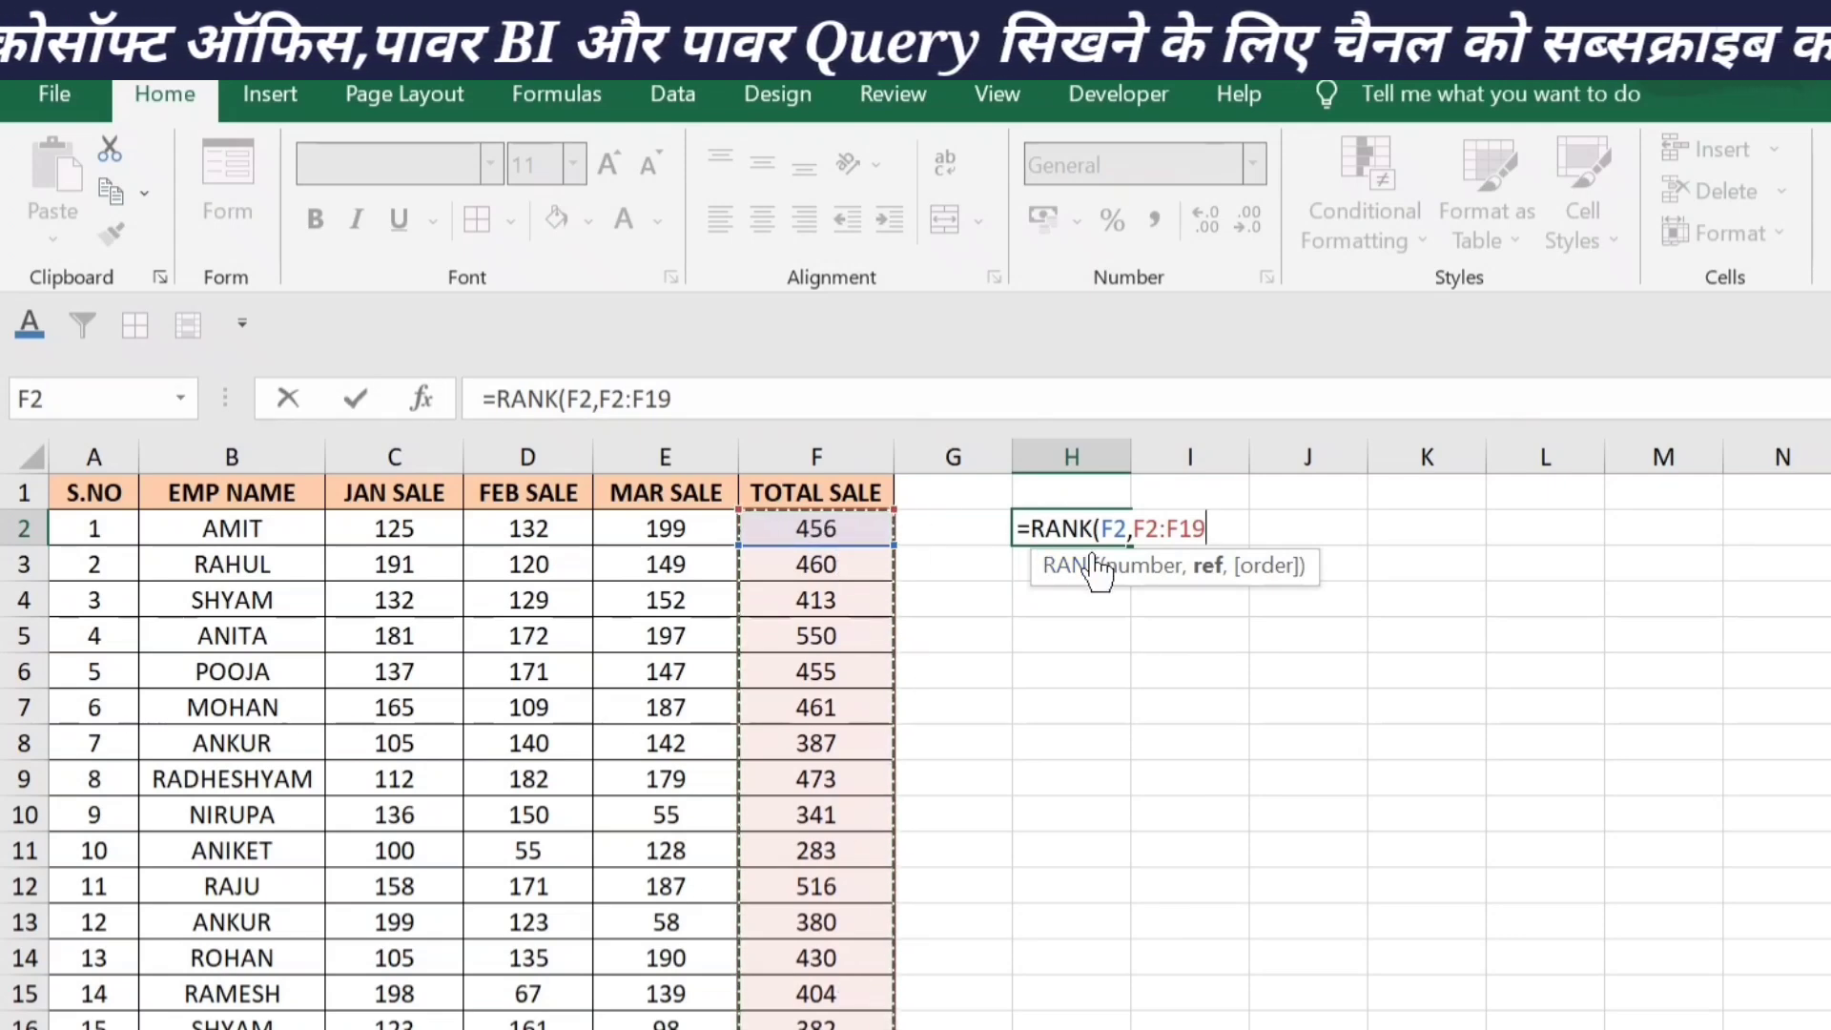
pyautogui.write(',')
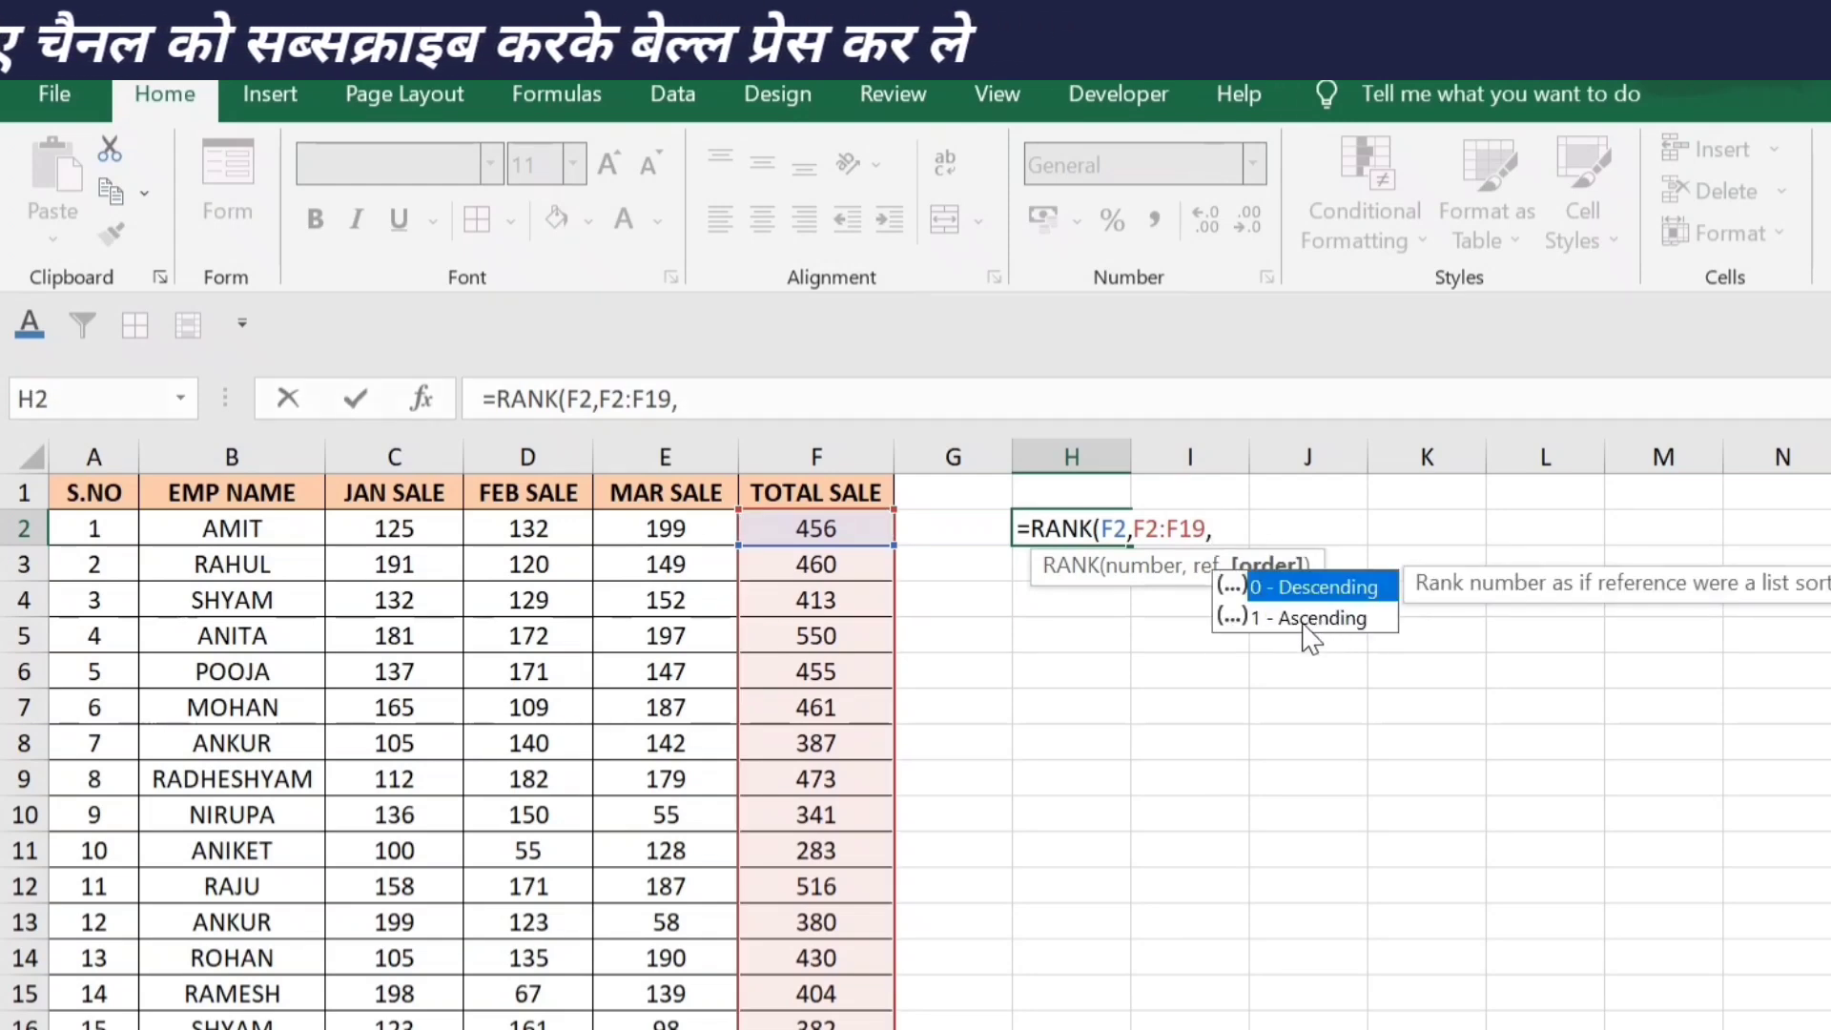
pyautogui.write('0')
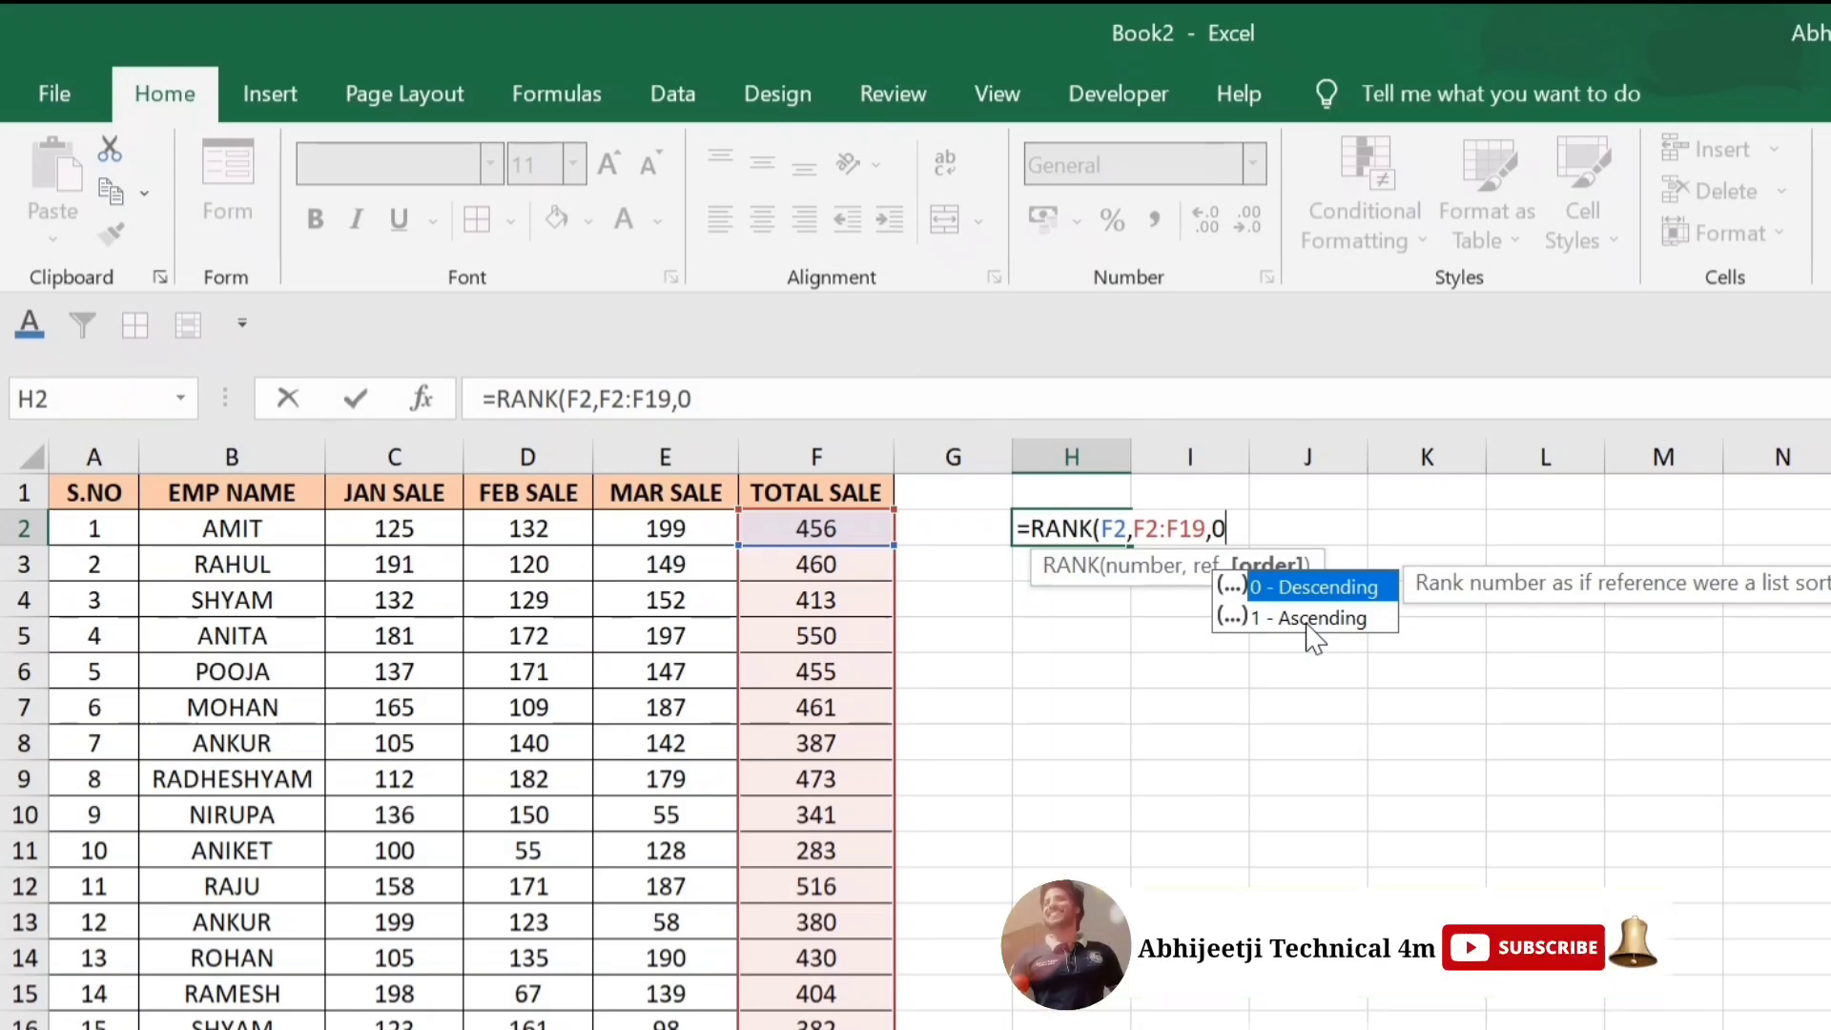
pyautogui.write(')')
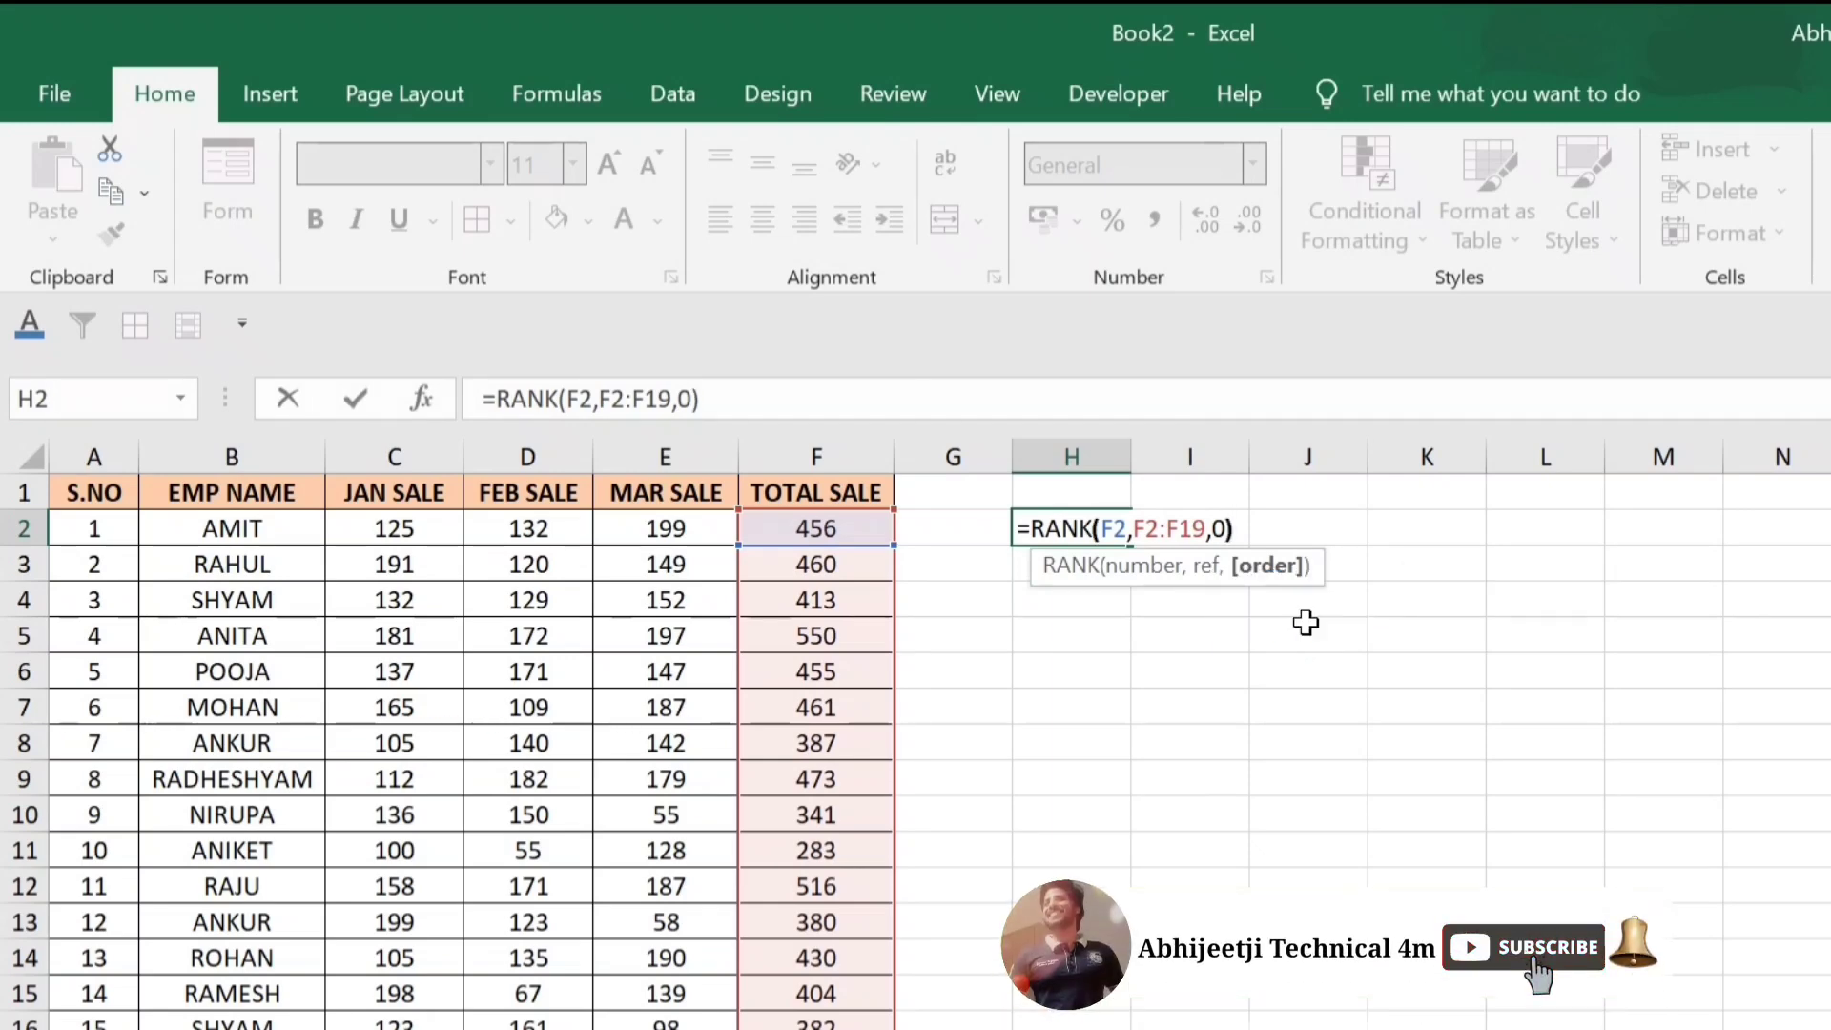
pyautogui.press('Return')
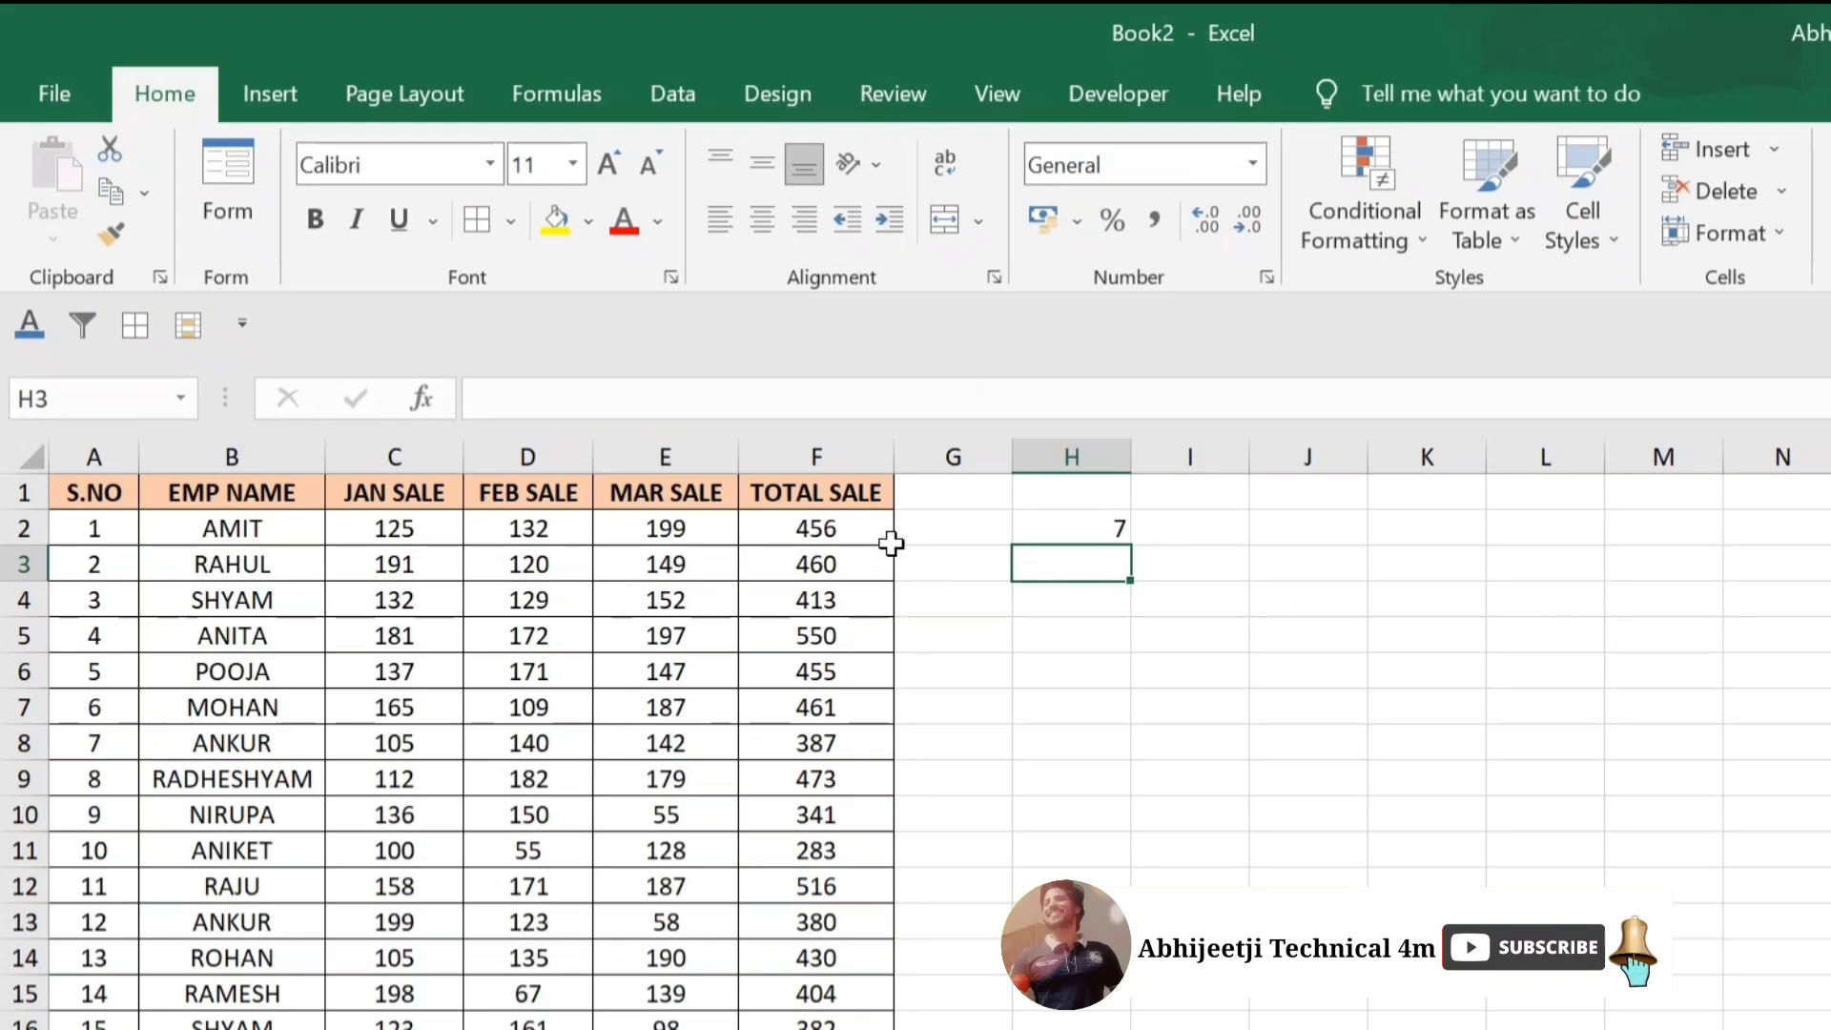
# - Make the reference range in the H2 rank formula absolute as $F$2:$F$19
pyautogui.click(1116, 530)
pyautogui.click(607, 406)
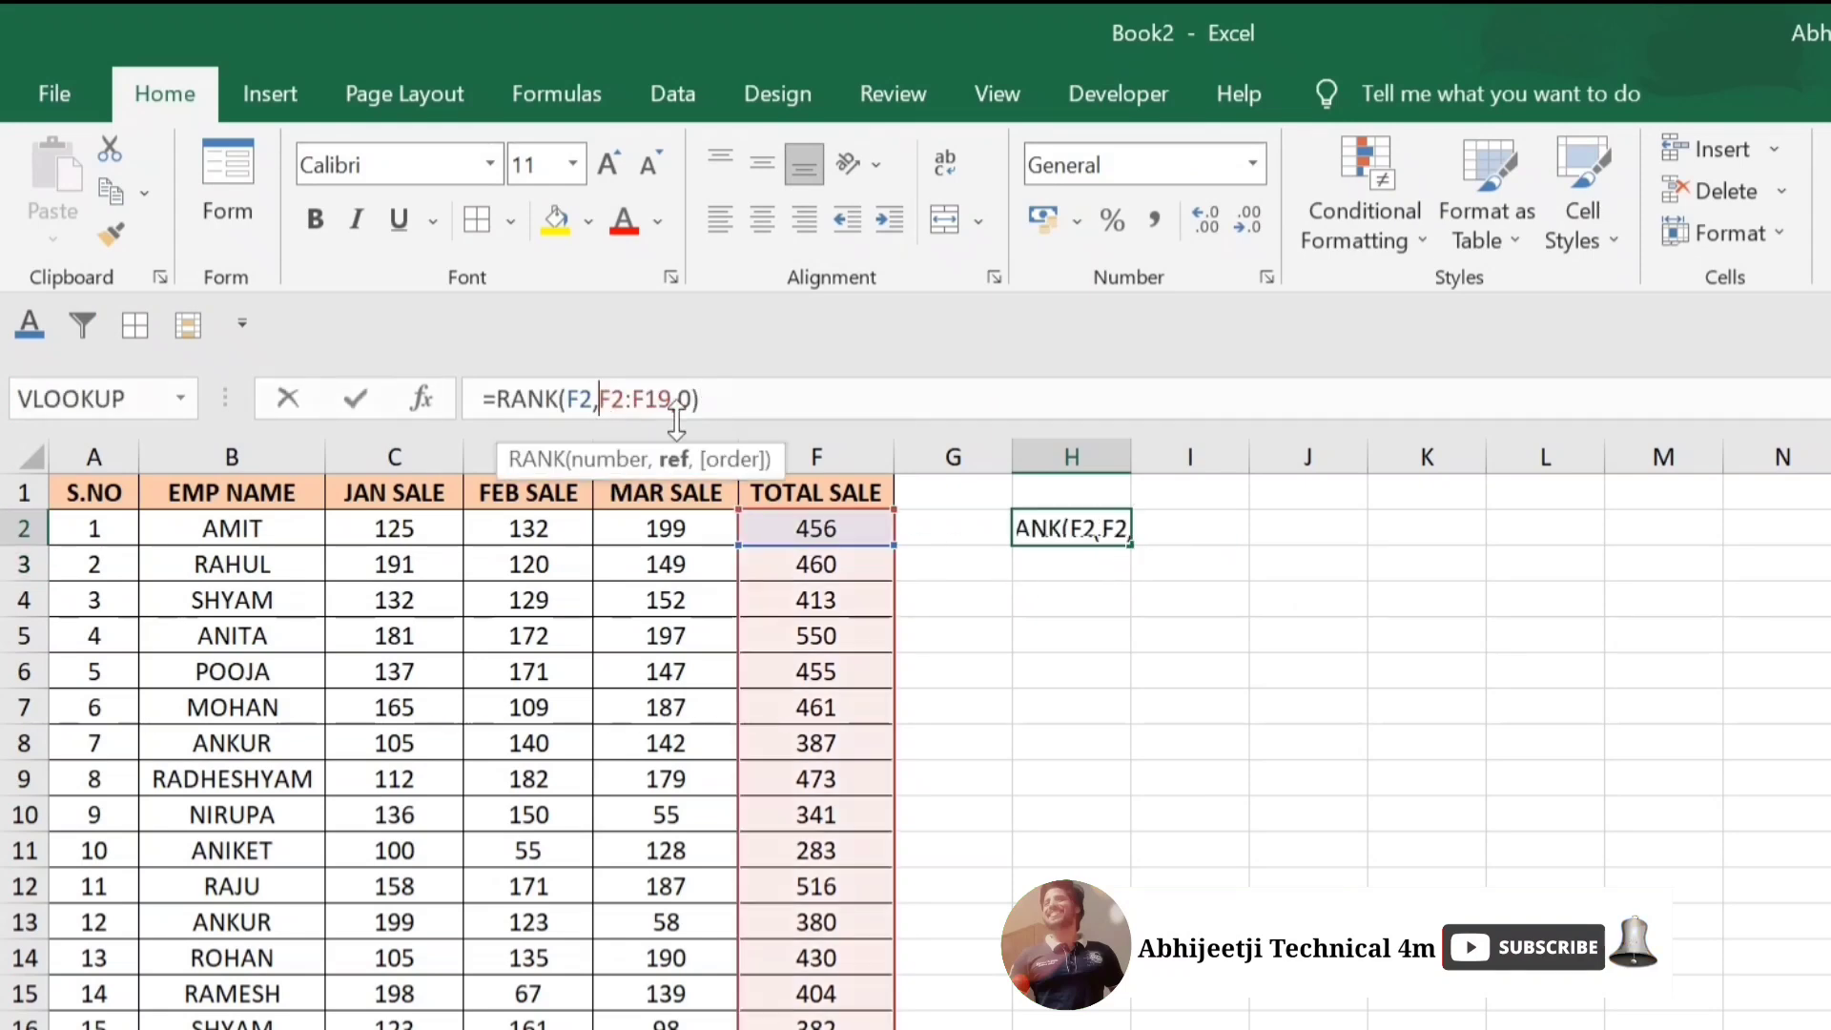
pyautogui.press('F4')
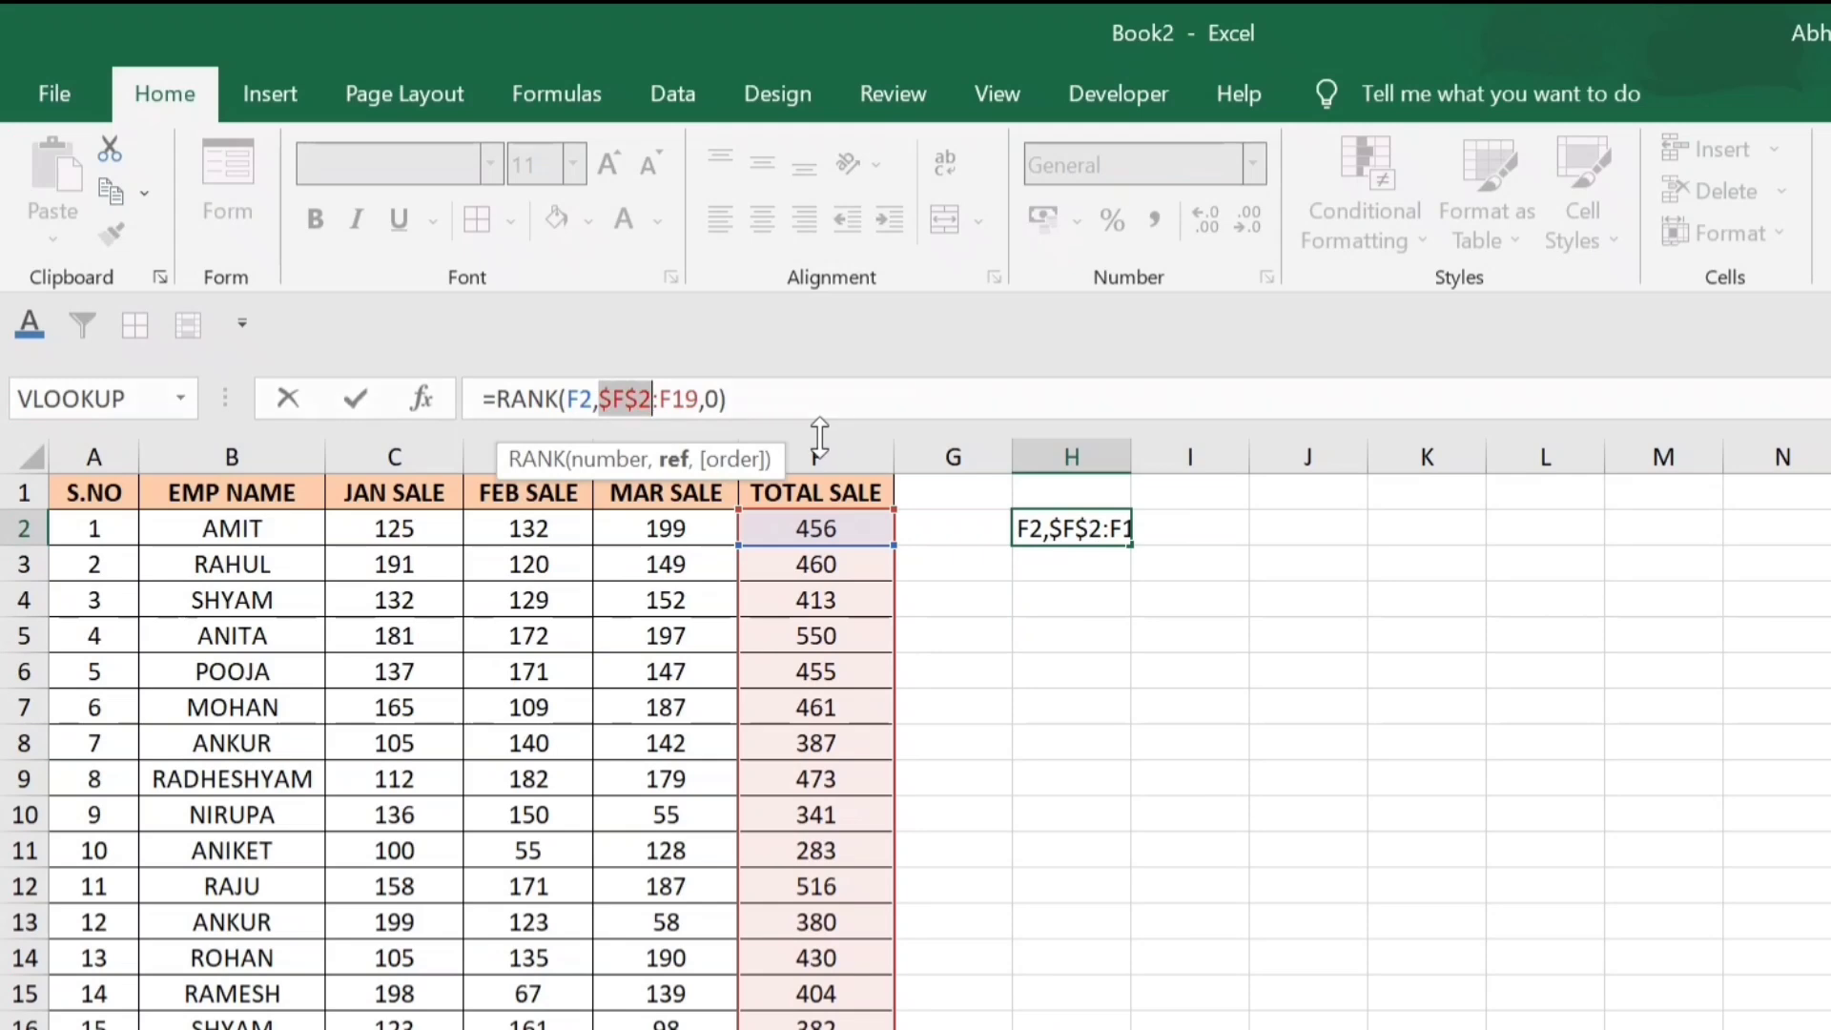
pyautogui.click(658, 399)
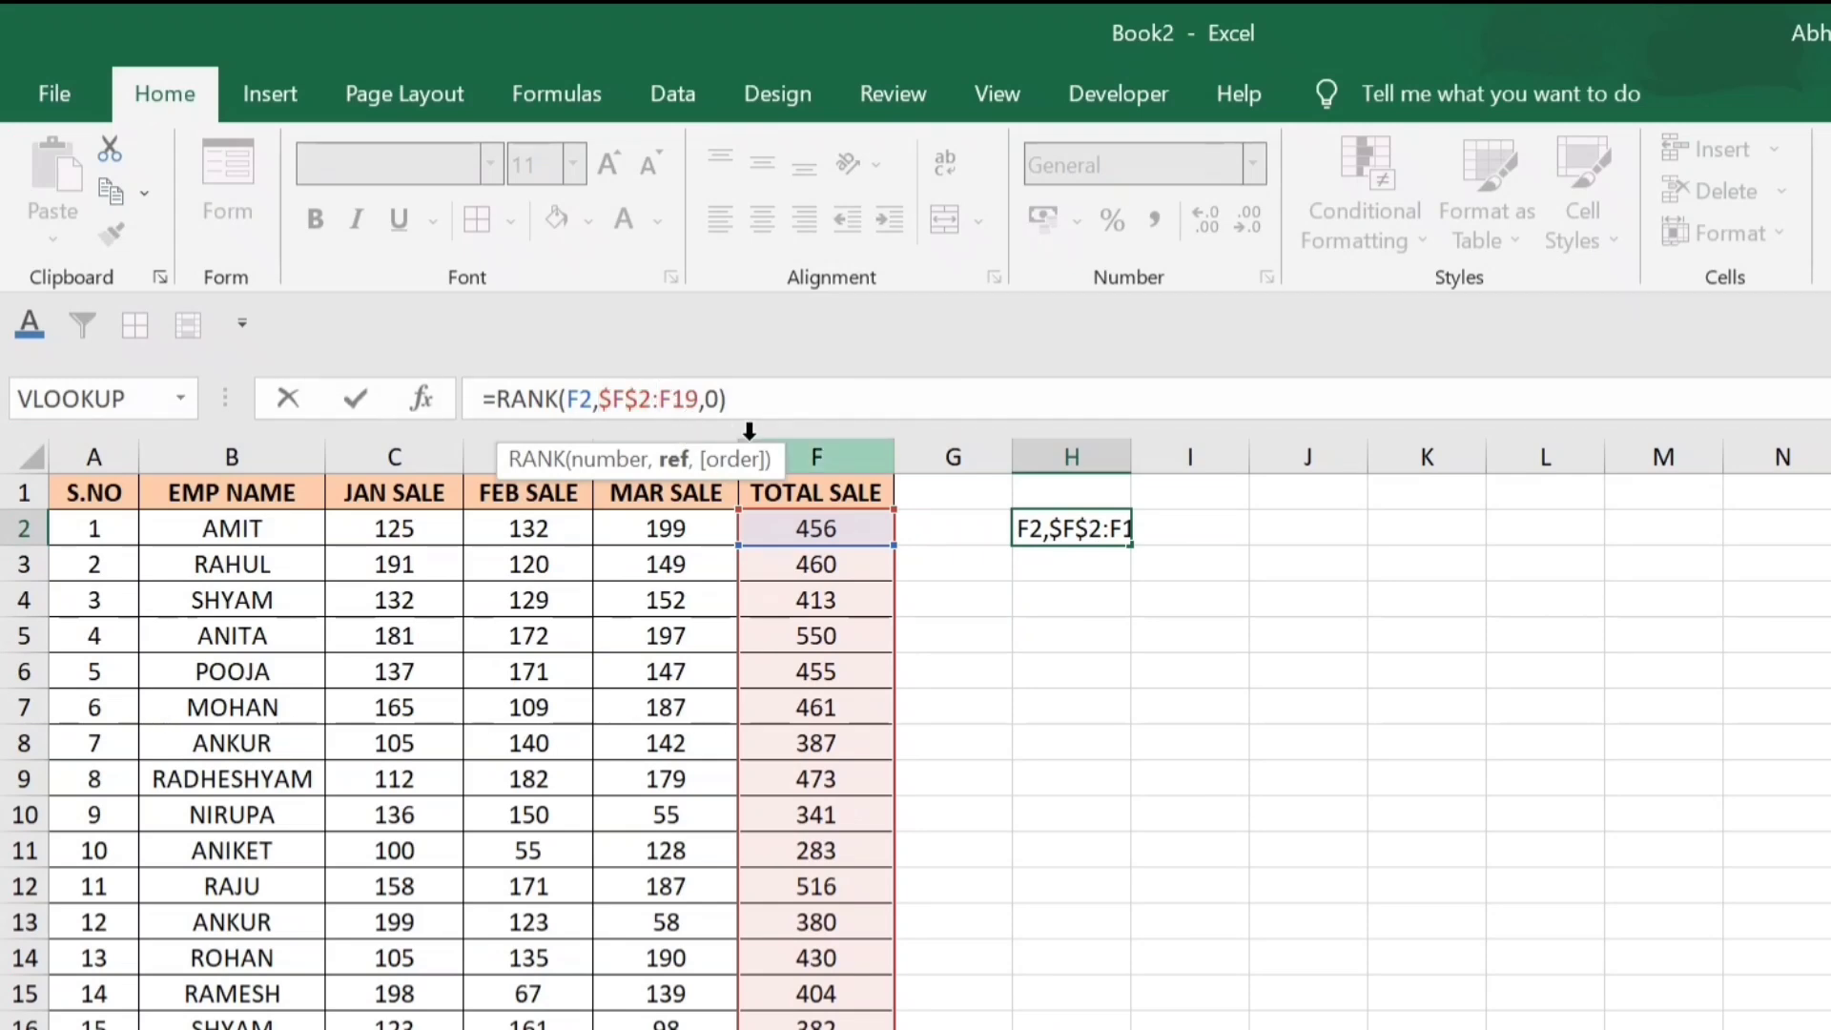
pyautogui.press('F4')
pyautogui.press('Return')
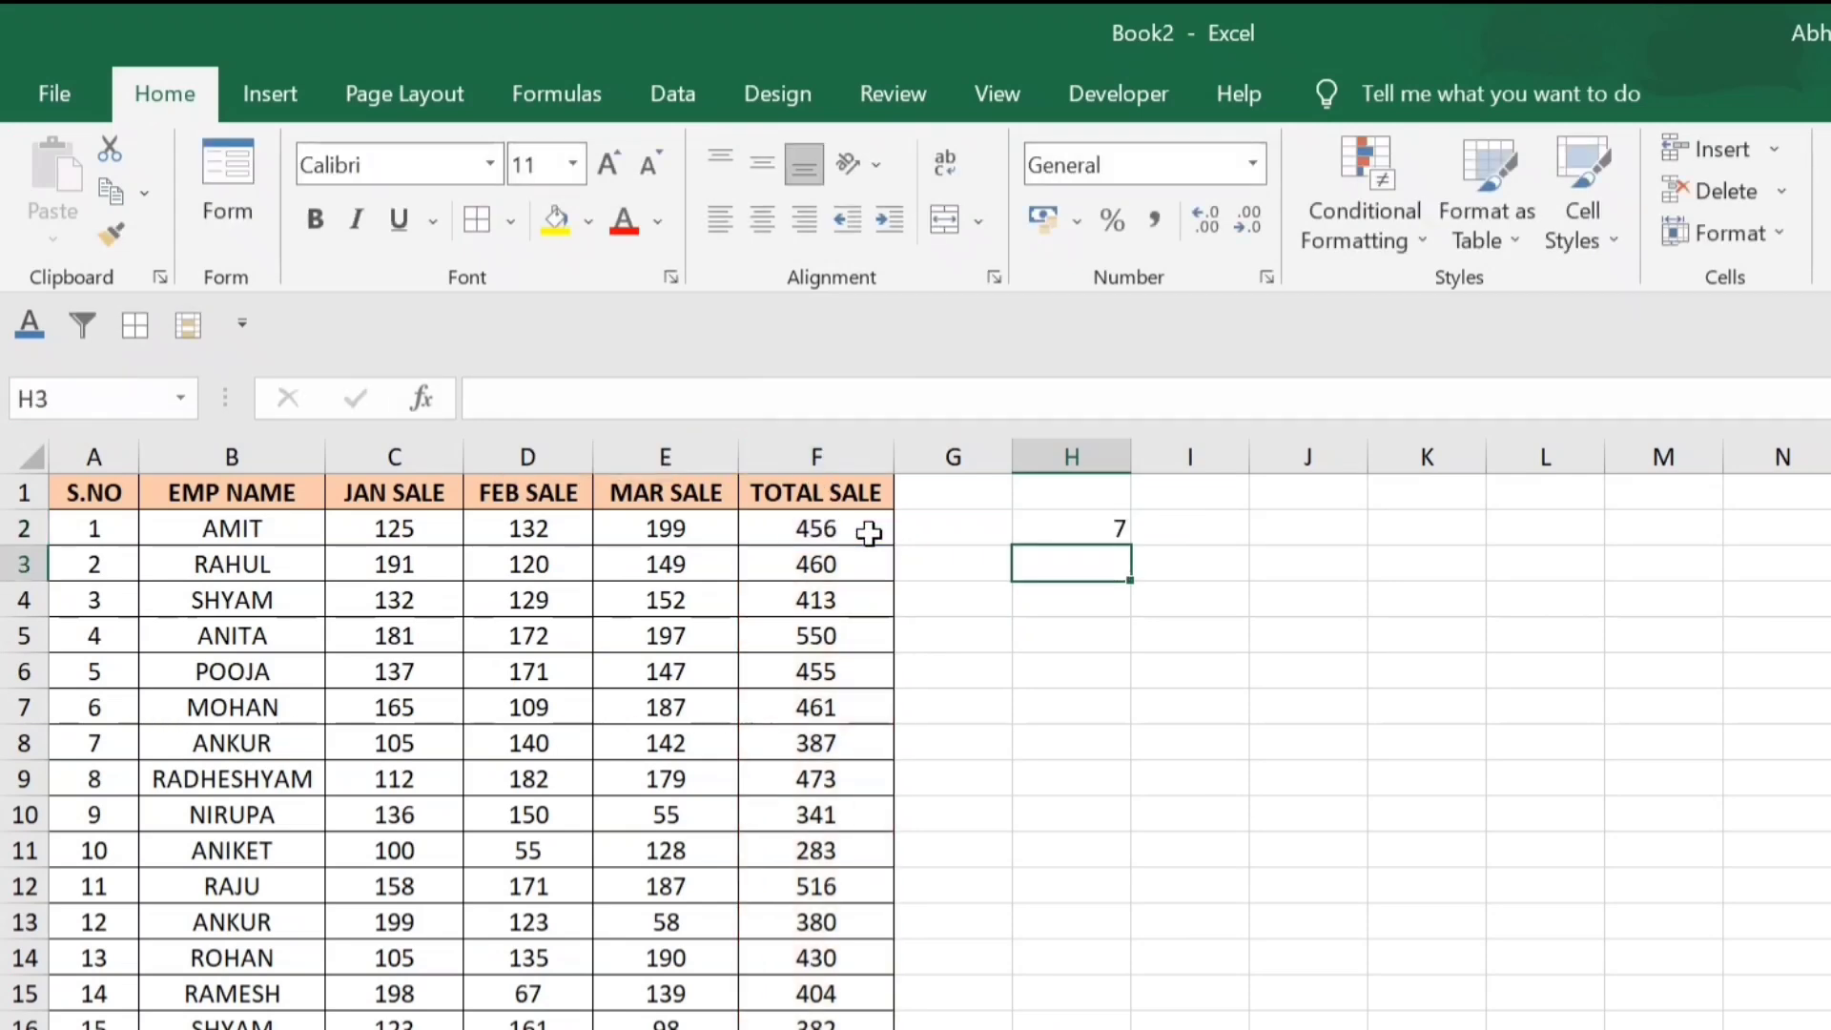
# - Fill the H2 rank formula down column H for all employees and check the ranks in rows 5 and 12
pyautogui.click(1062, 525)
pyautogui.moveTo(1133, 551); pyautogui.dragTo(1130, 1025)
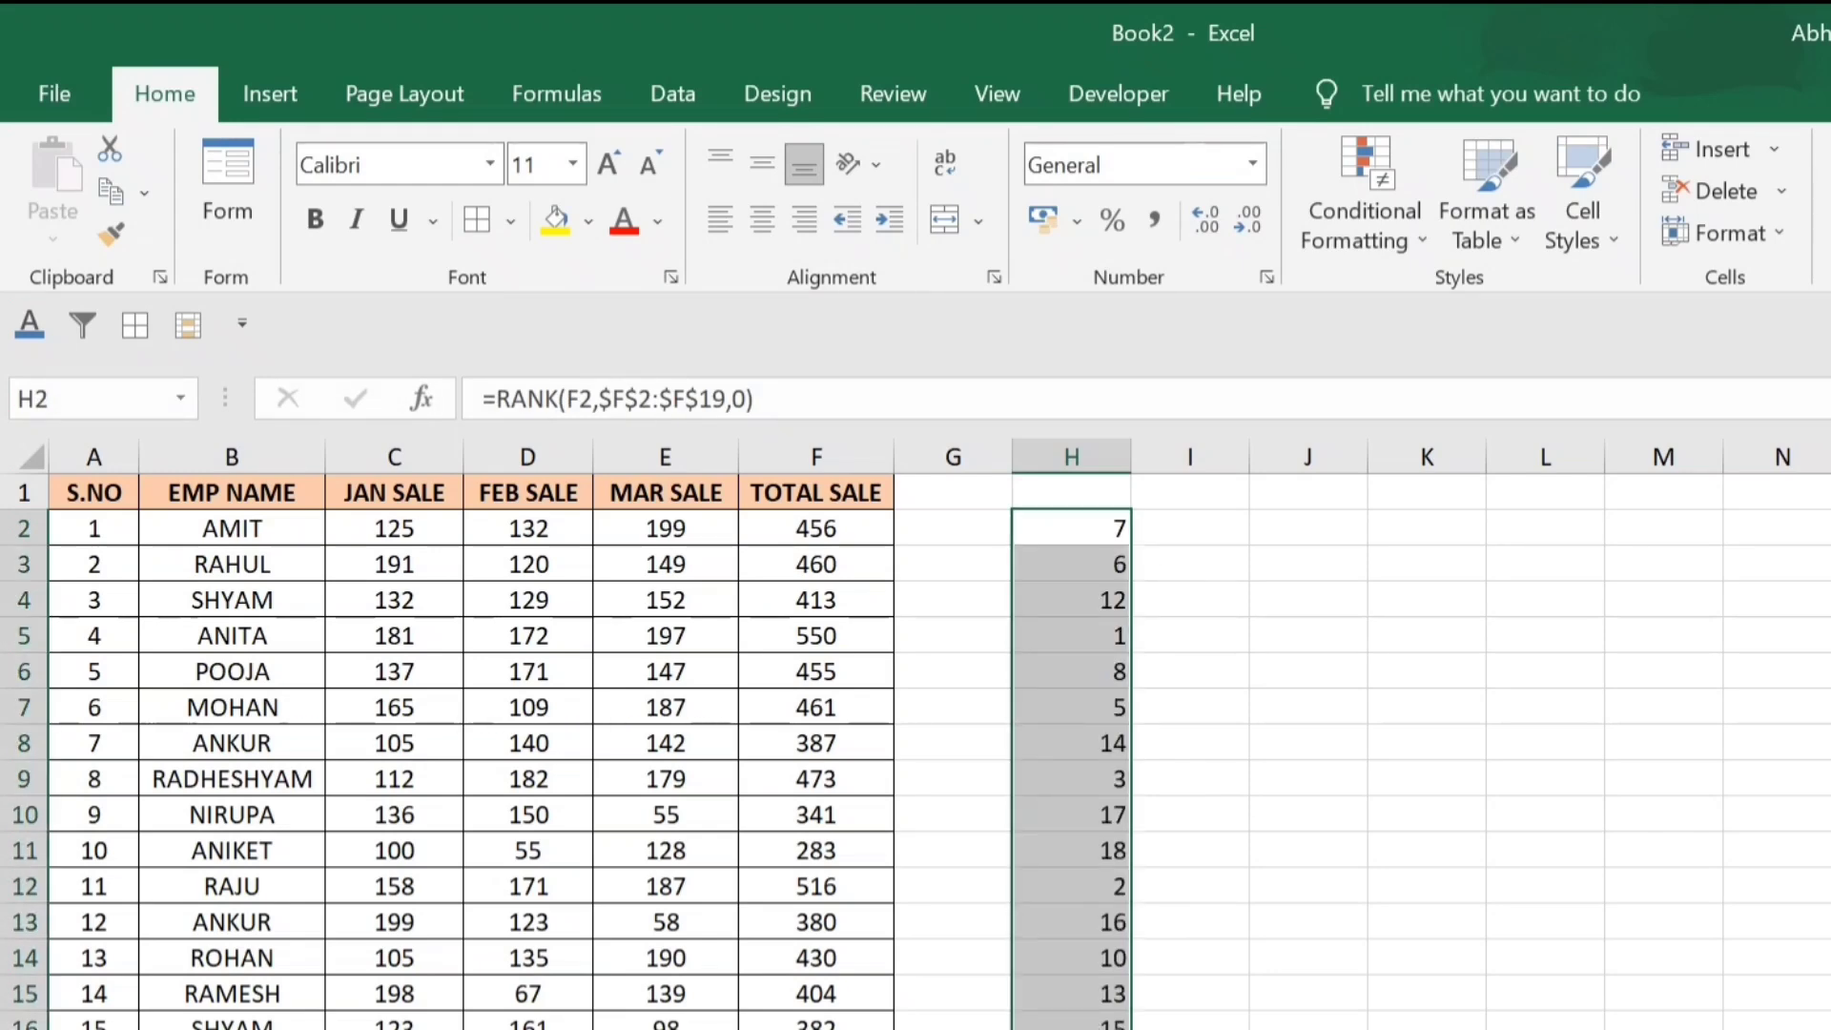
pyautogui.click(812, 649)
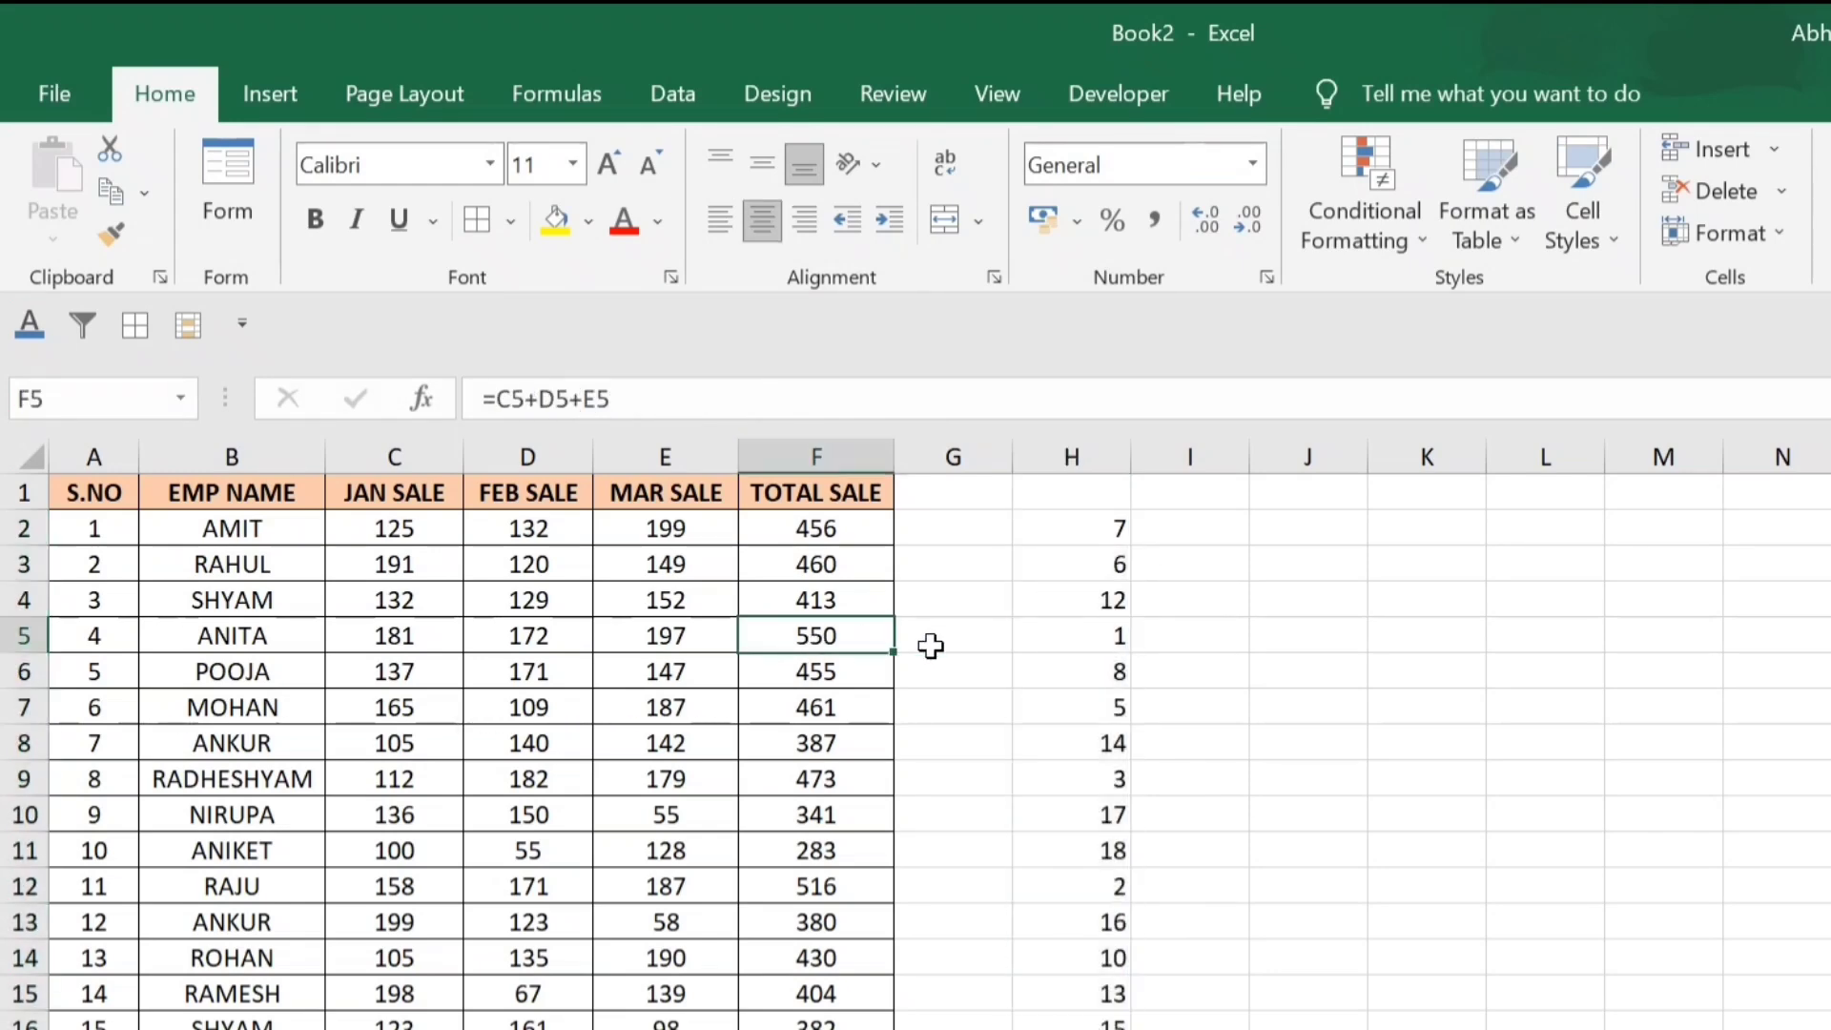
pyautogui.click(1091, 633)
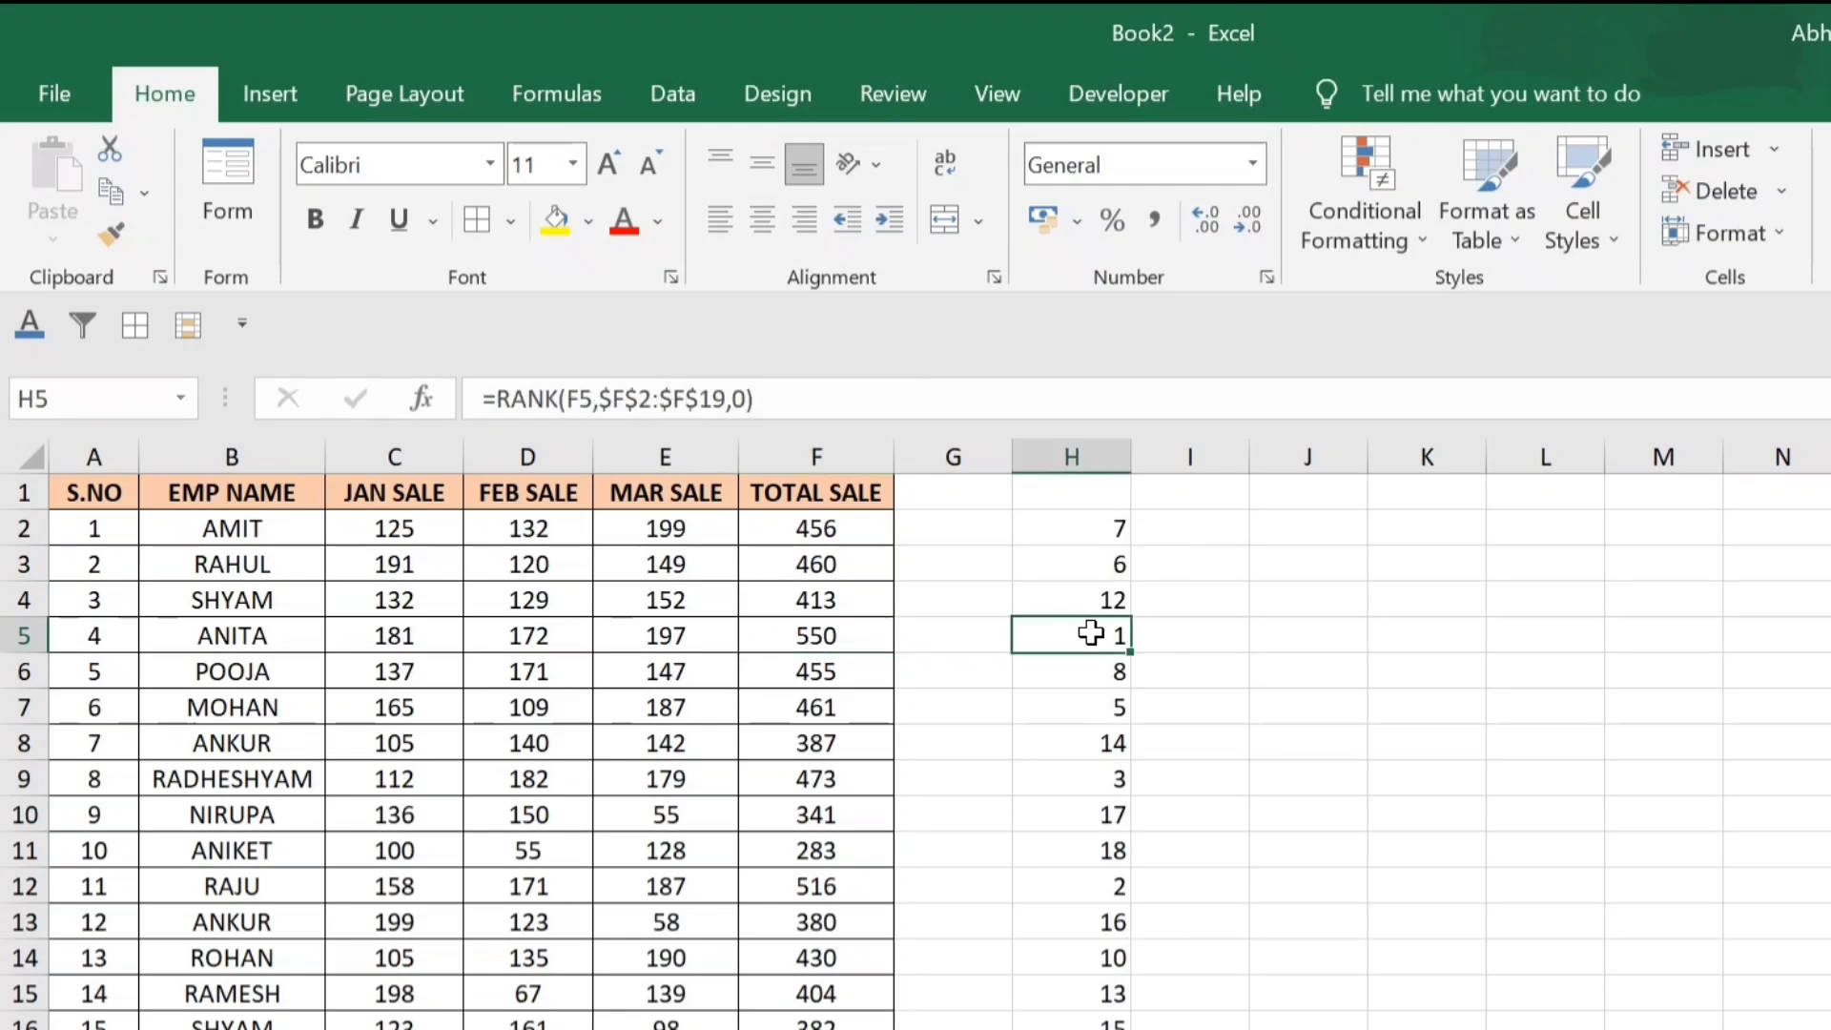
pyautogui.click(852, 644)
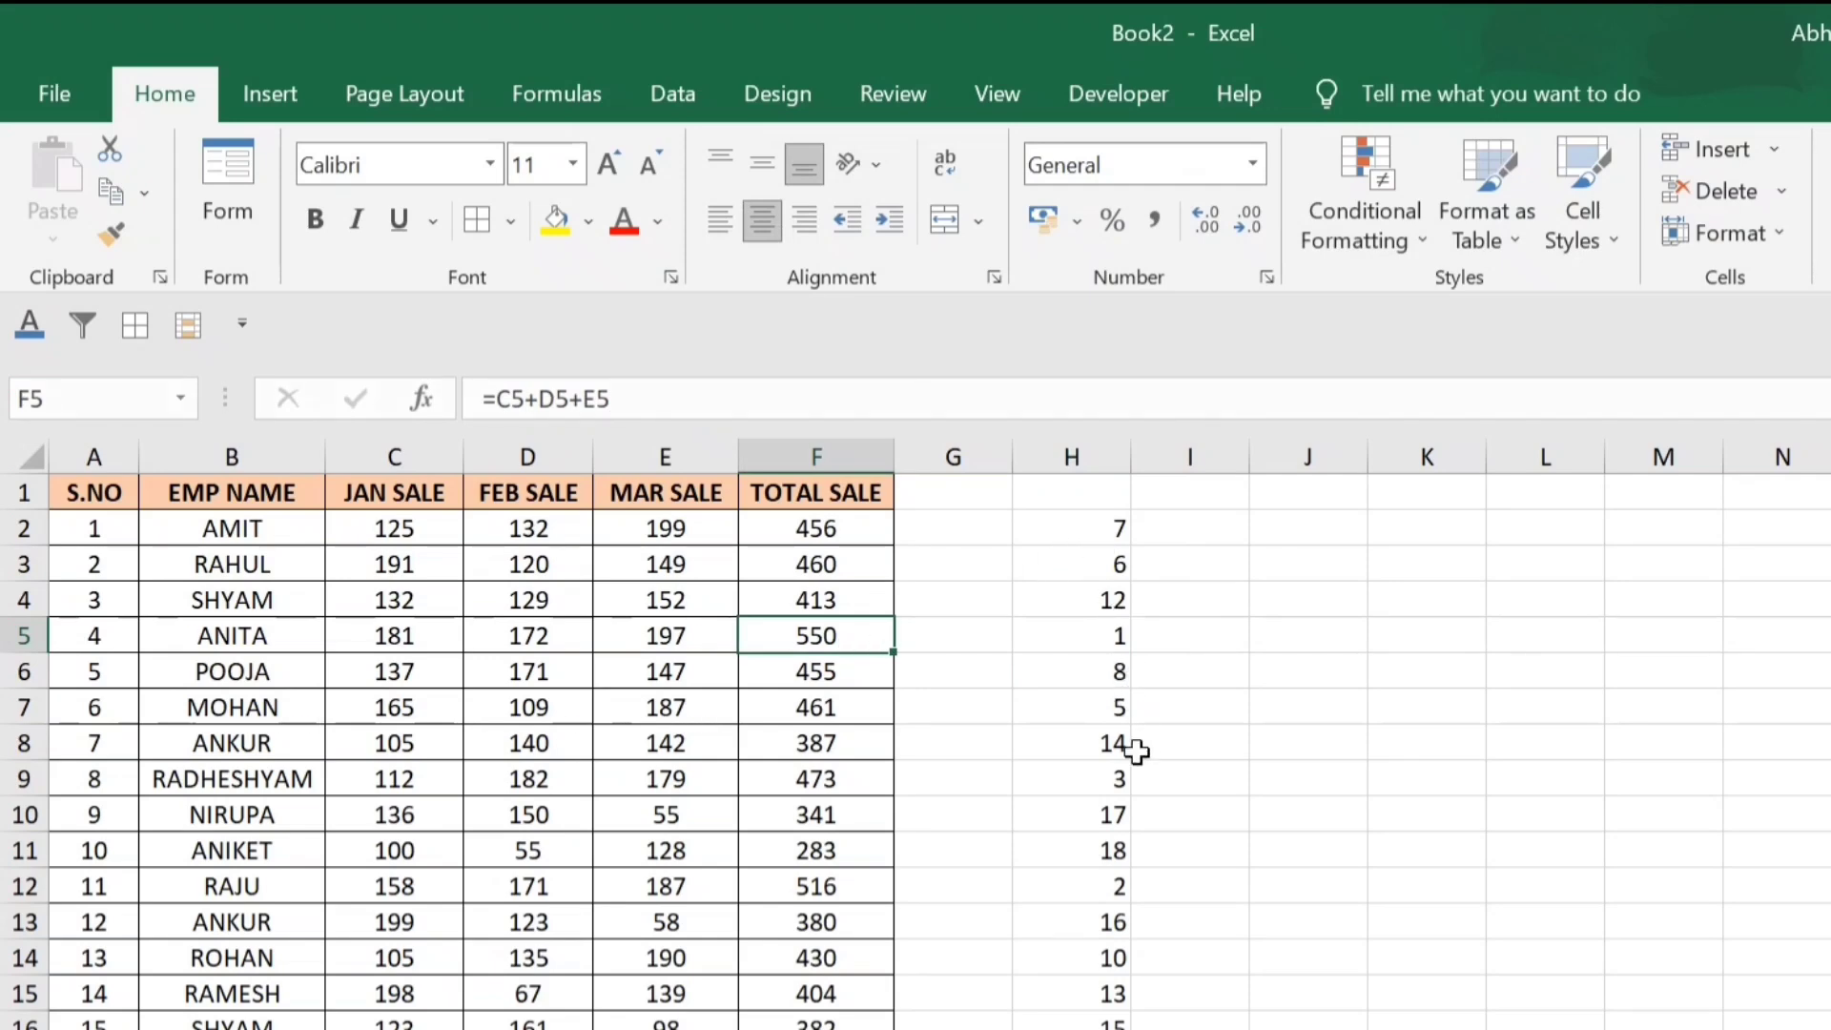
pyautogui.click(1102, 879)
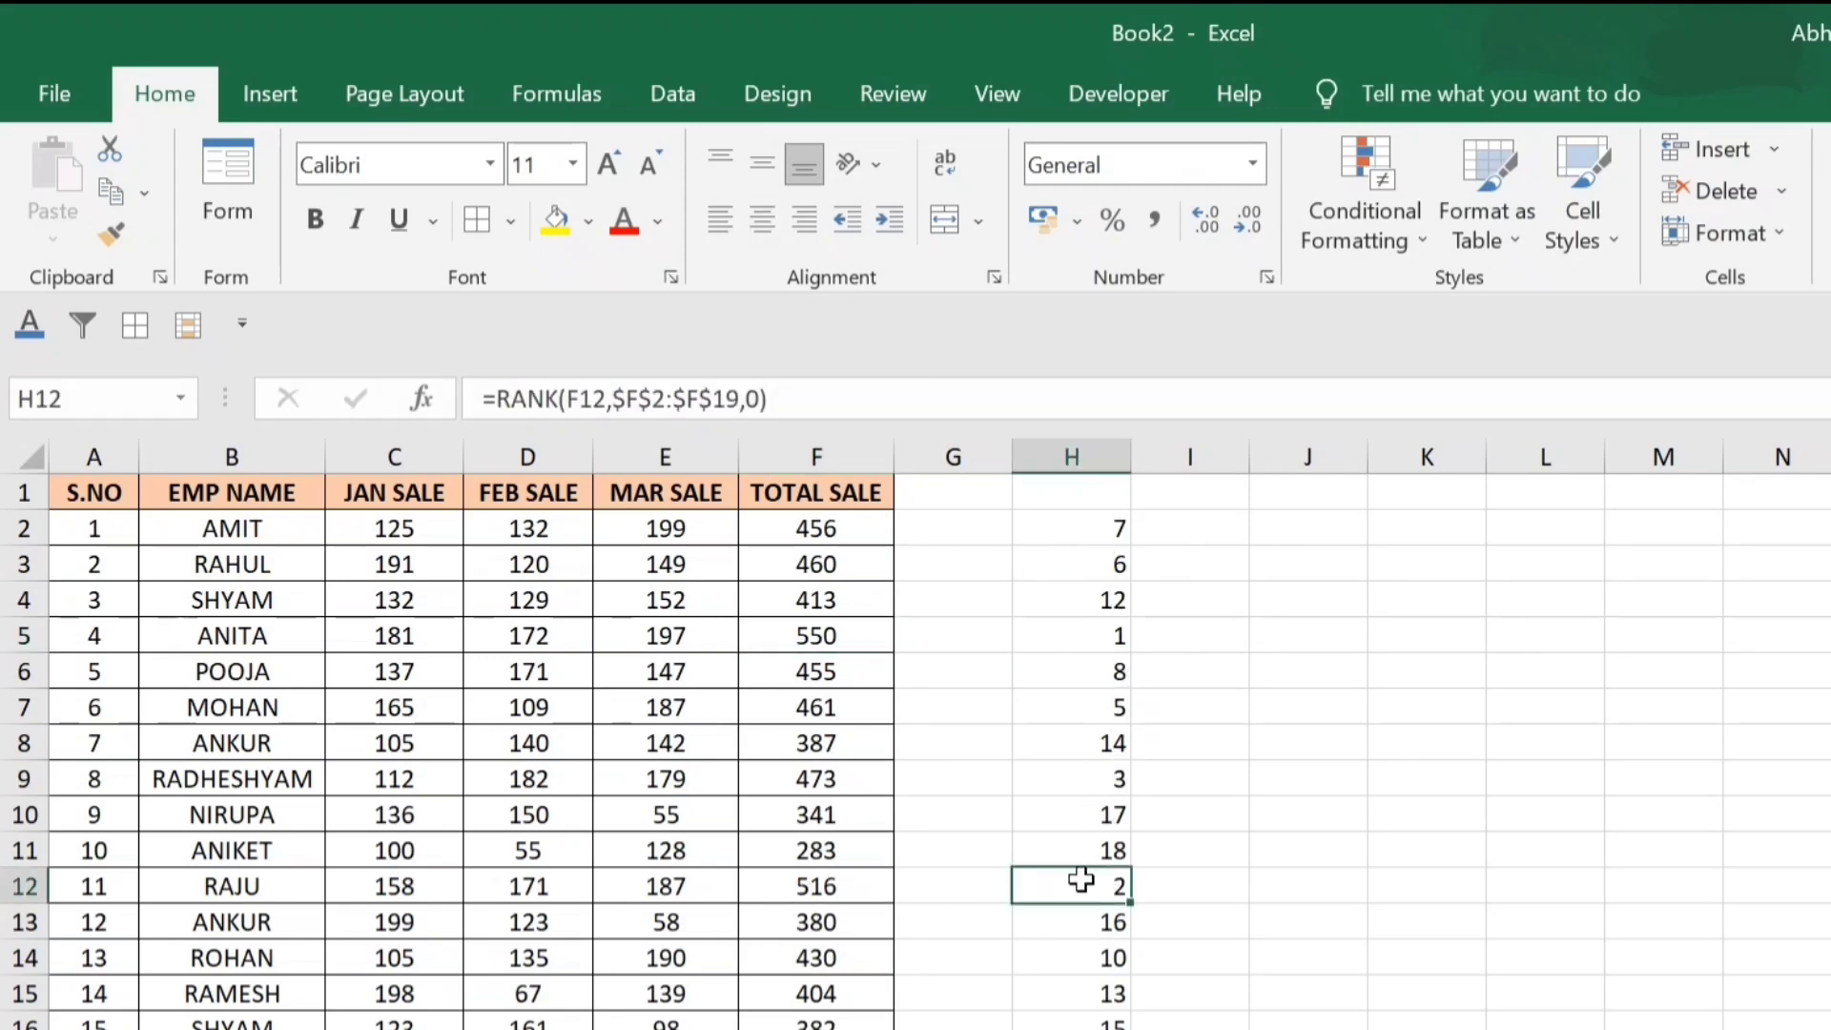
# - Change the order argument of the H2 rank formula to 1 for ascending ranking and fill it down column H
pyautogui.click(1111, 530)
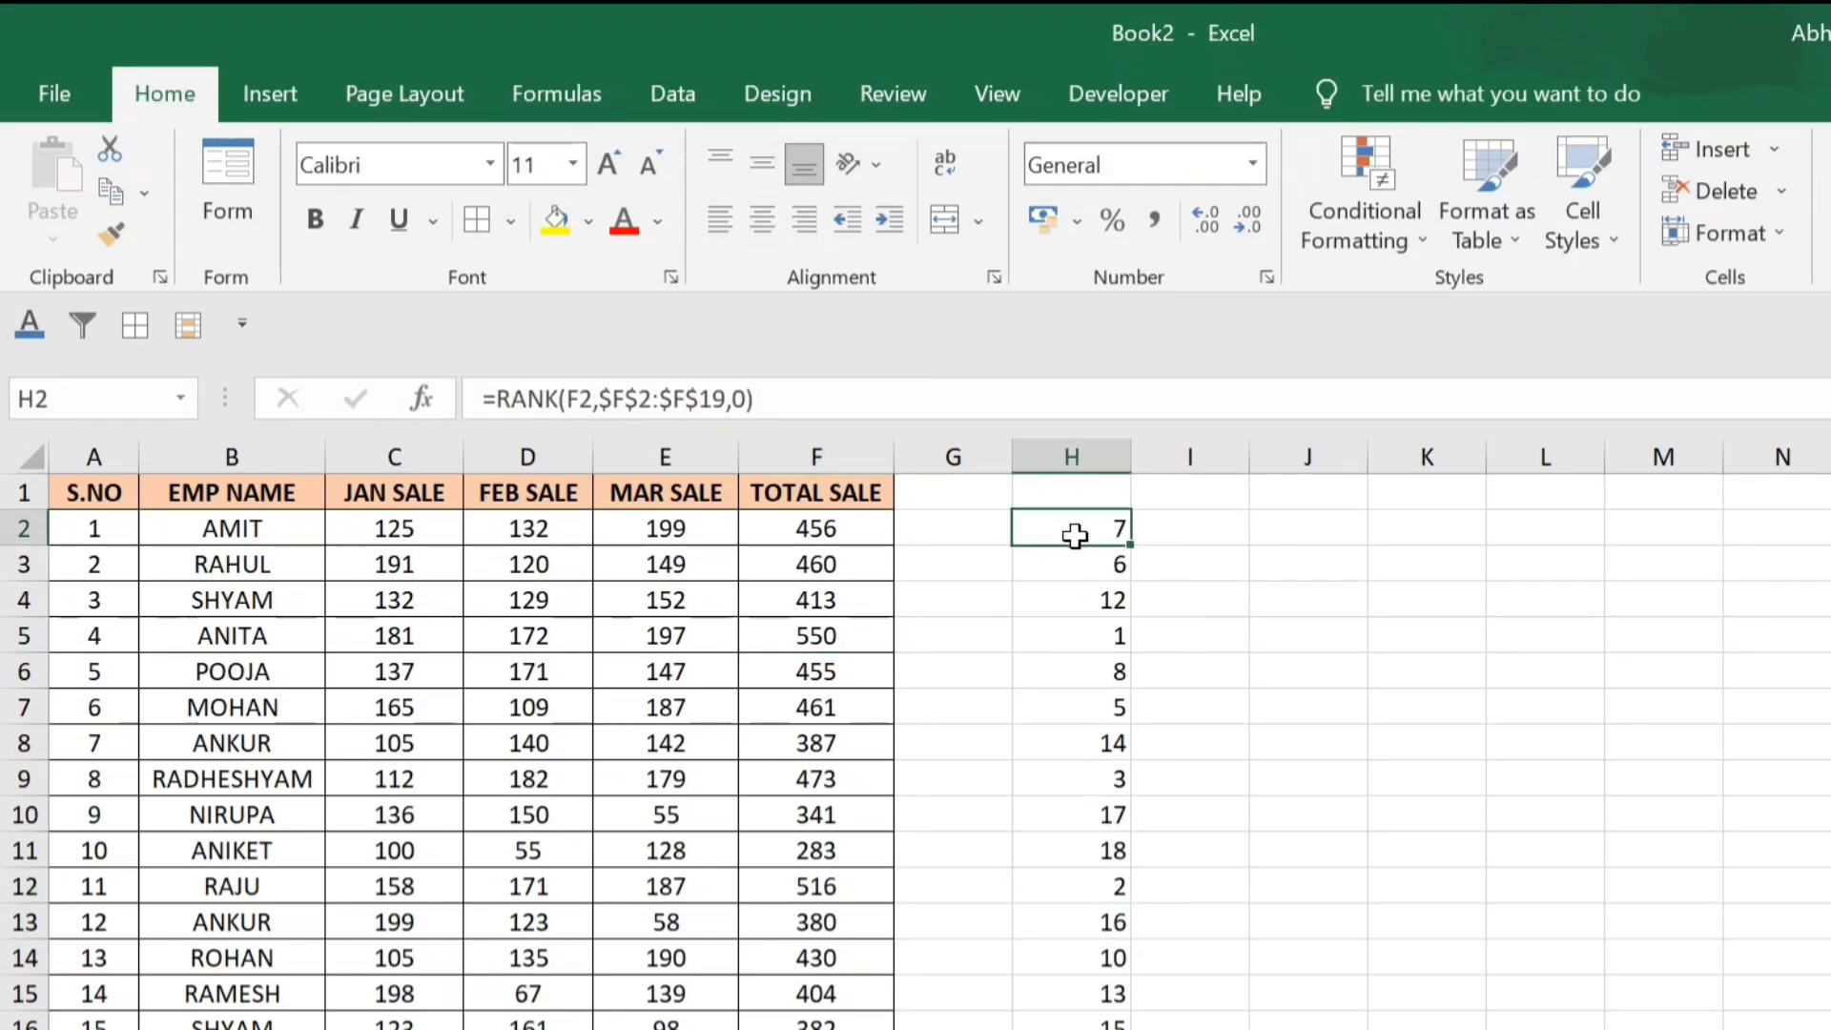
pyautogui.click(748, 401)
pyautogui.press('BackSpace')
pyautogui.write('1')
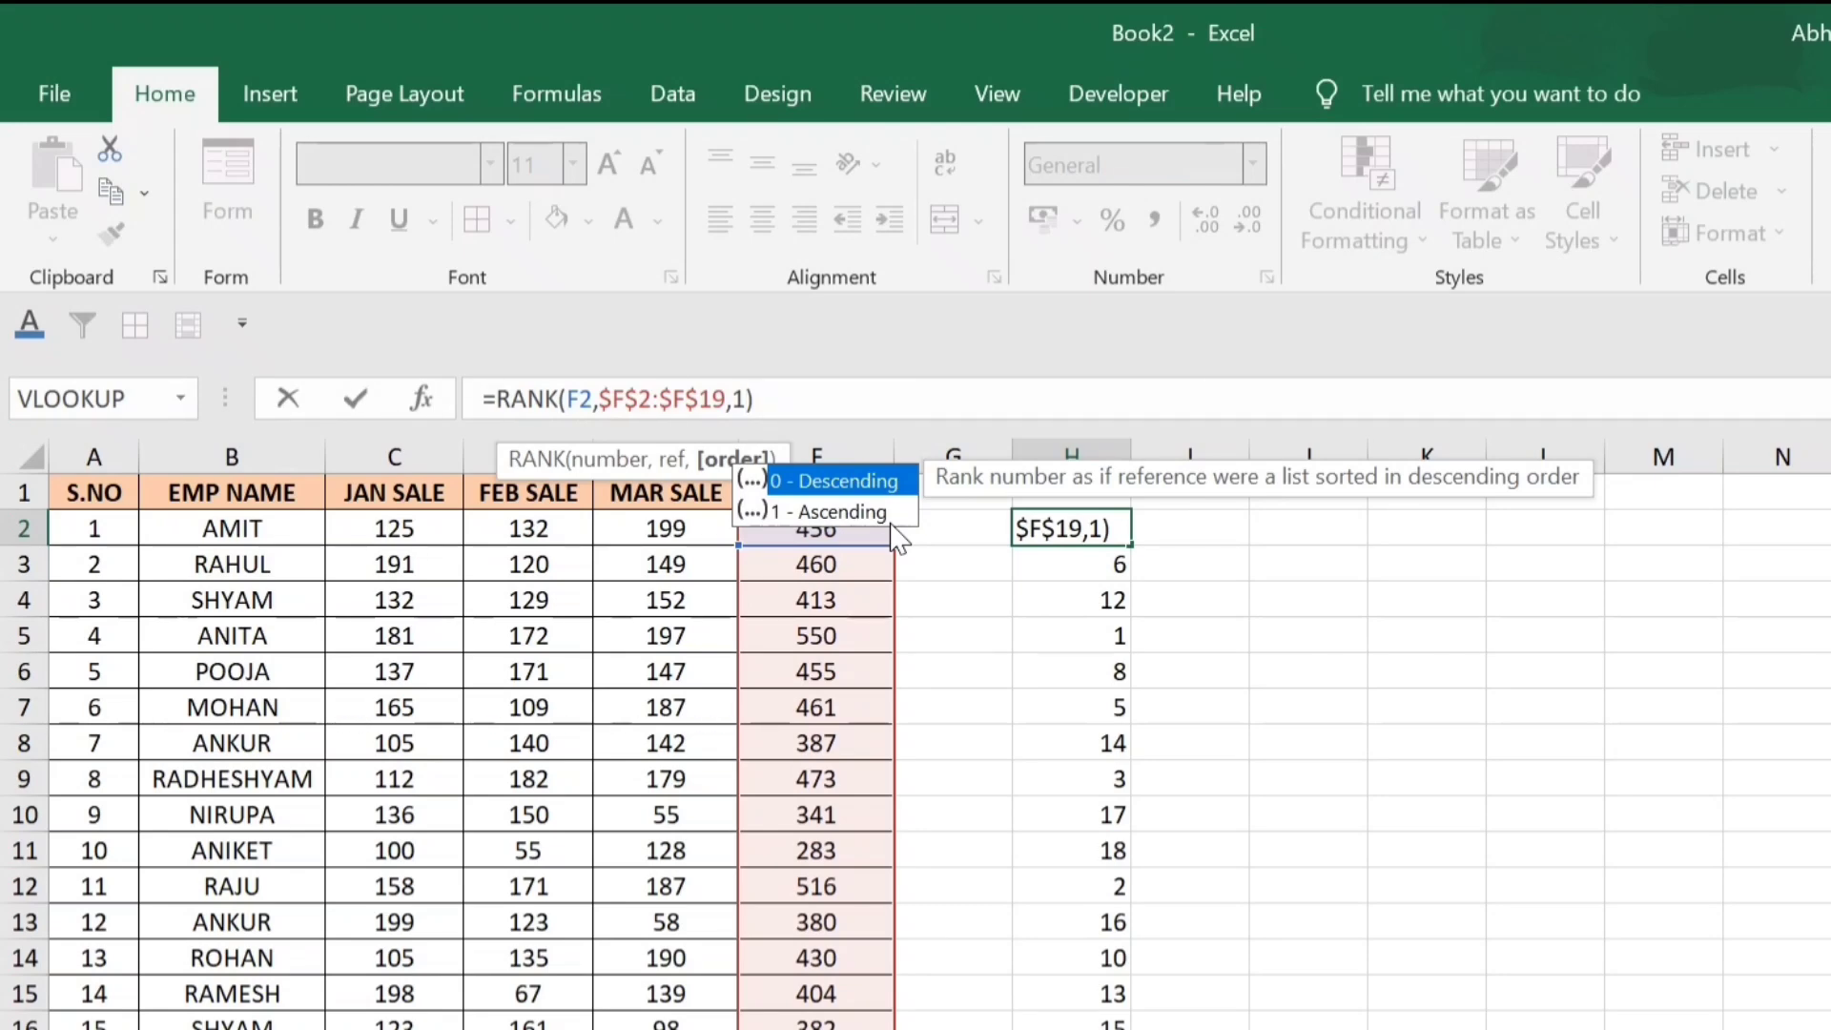
pyautogui.press('Return')
pyautogui.click(1088, 533)
pyautogui.doubleClick(1134, 551)
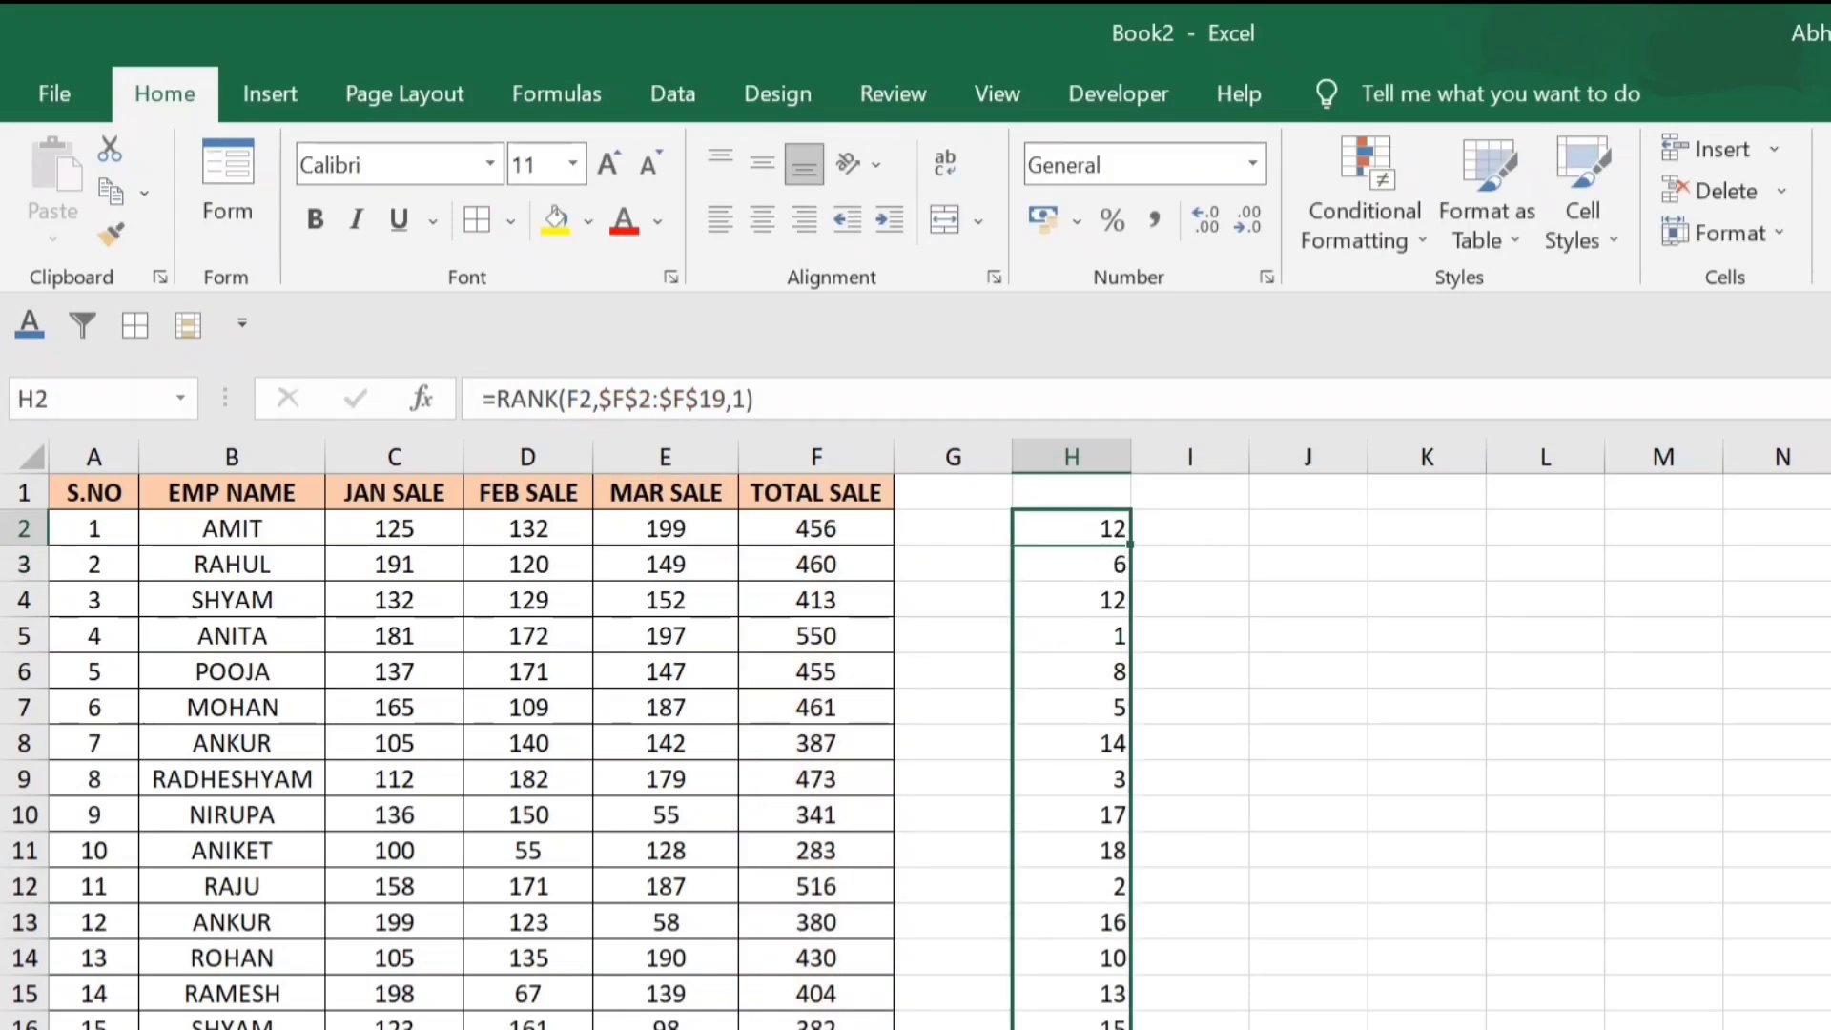
# - Compare the ascending ranks in column H with the TOTAL SALE values, especially in rows 10 and 11
pyautogui.click(1101, 599)
pyautogui.click(1107, 849)
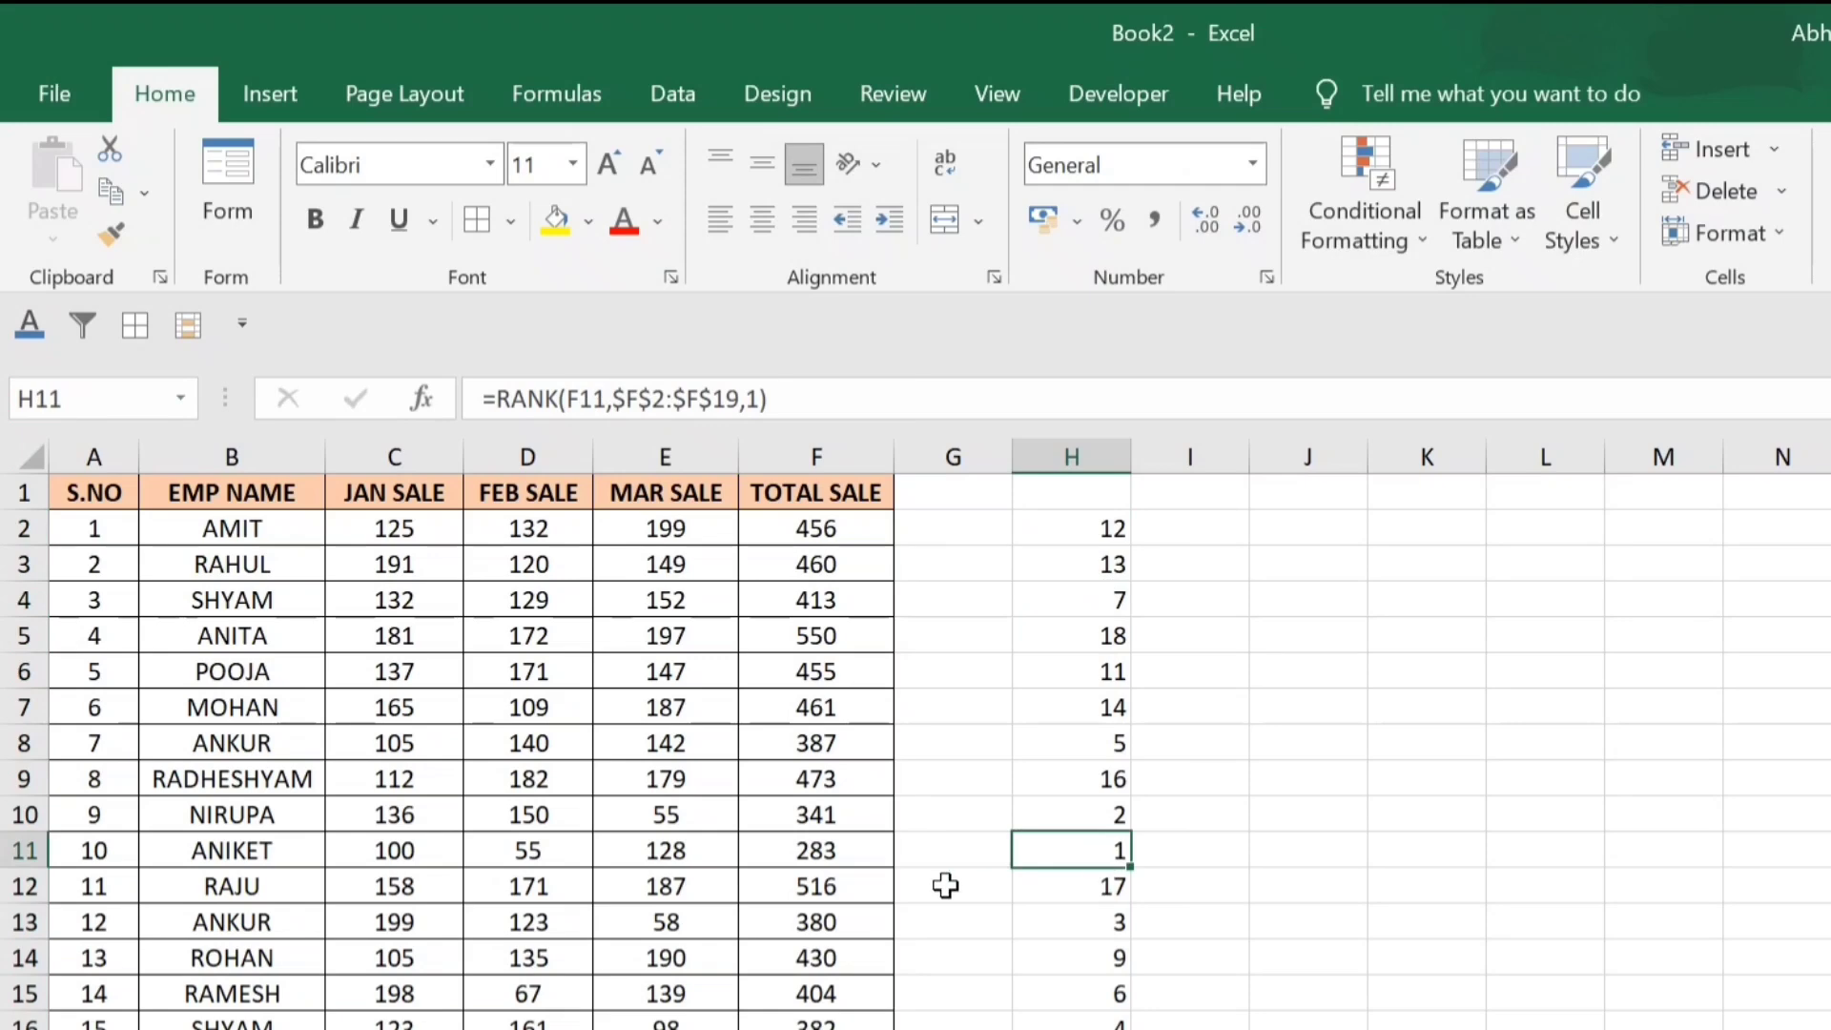
pyautogui.click(826, 851)
pyautogui.moveTo(818, 528); pyautogui.dragTo(844, 1026)
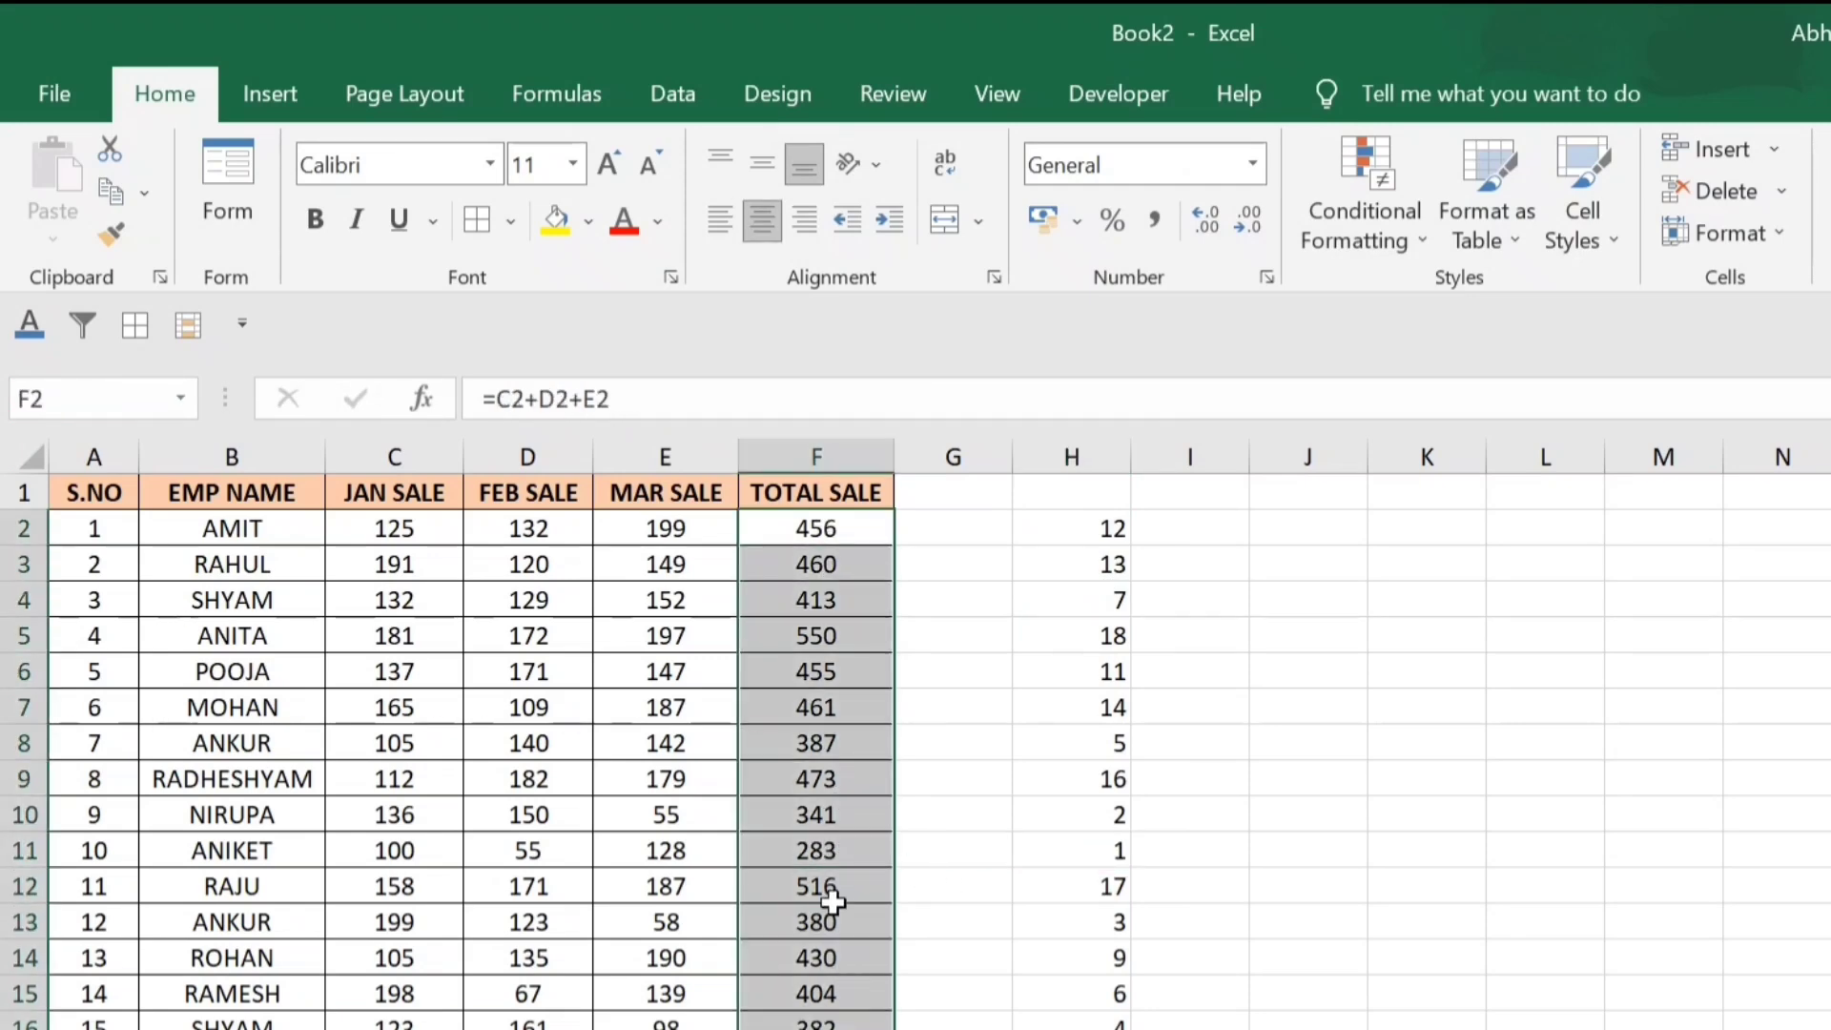
pyautogui.click(834, 853)
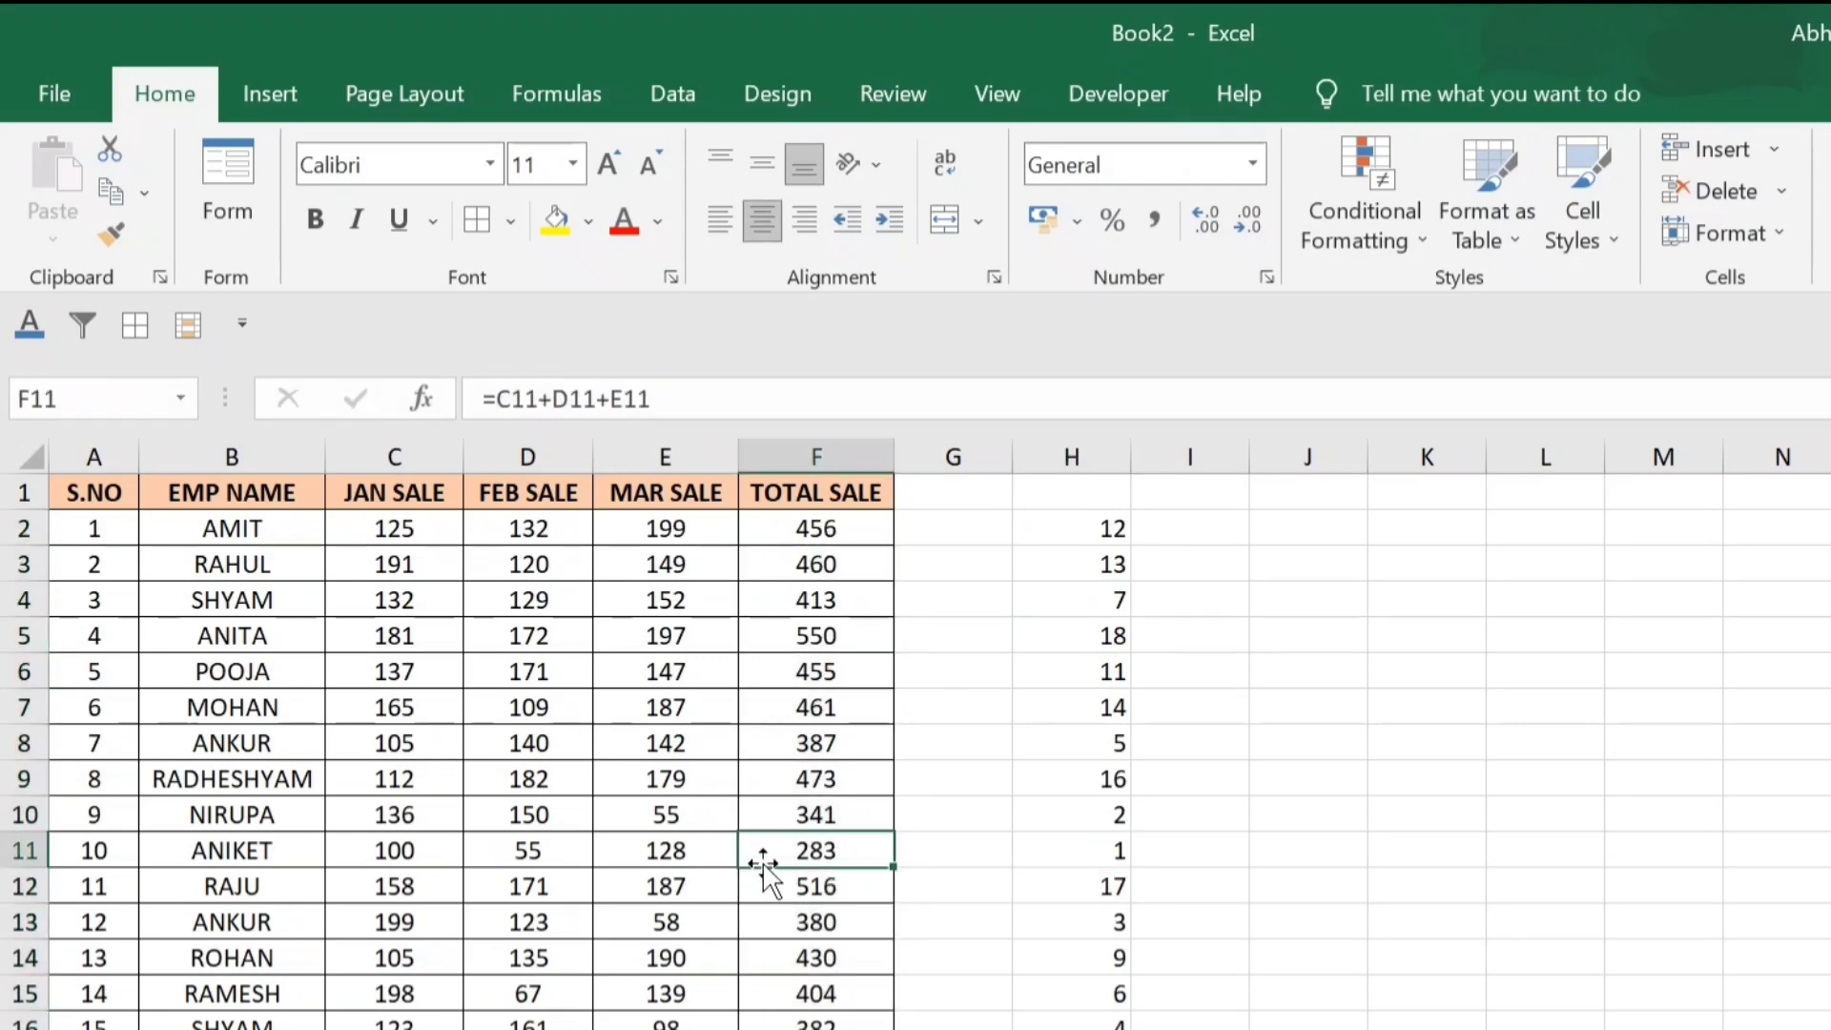
pyautogui.click(1087, 848)
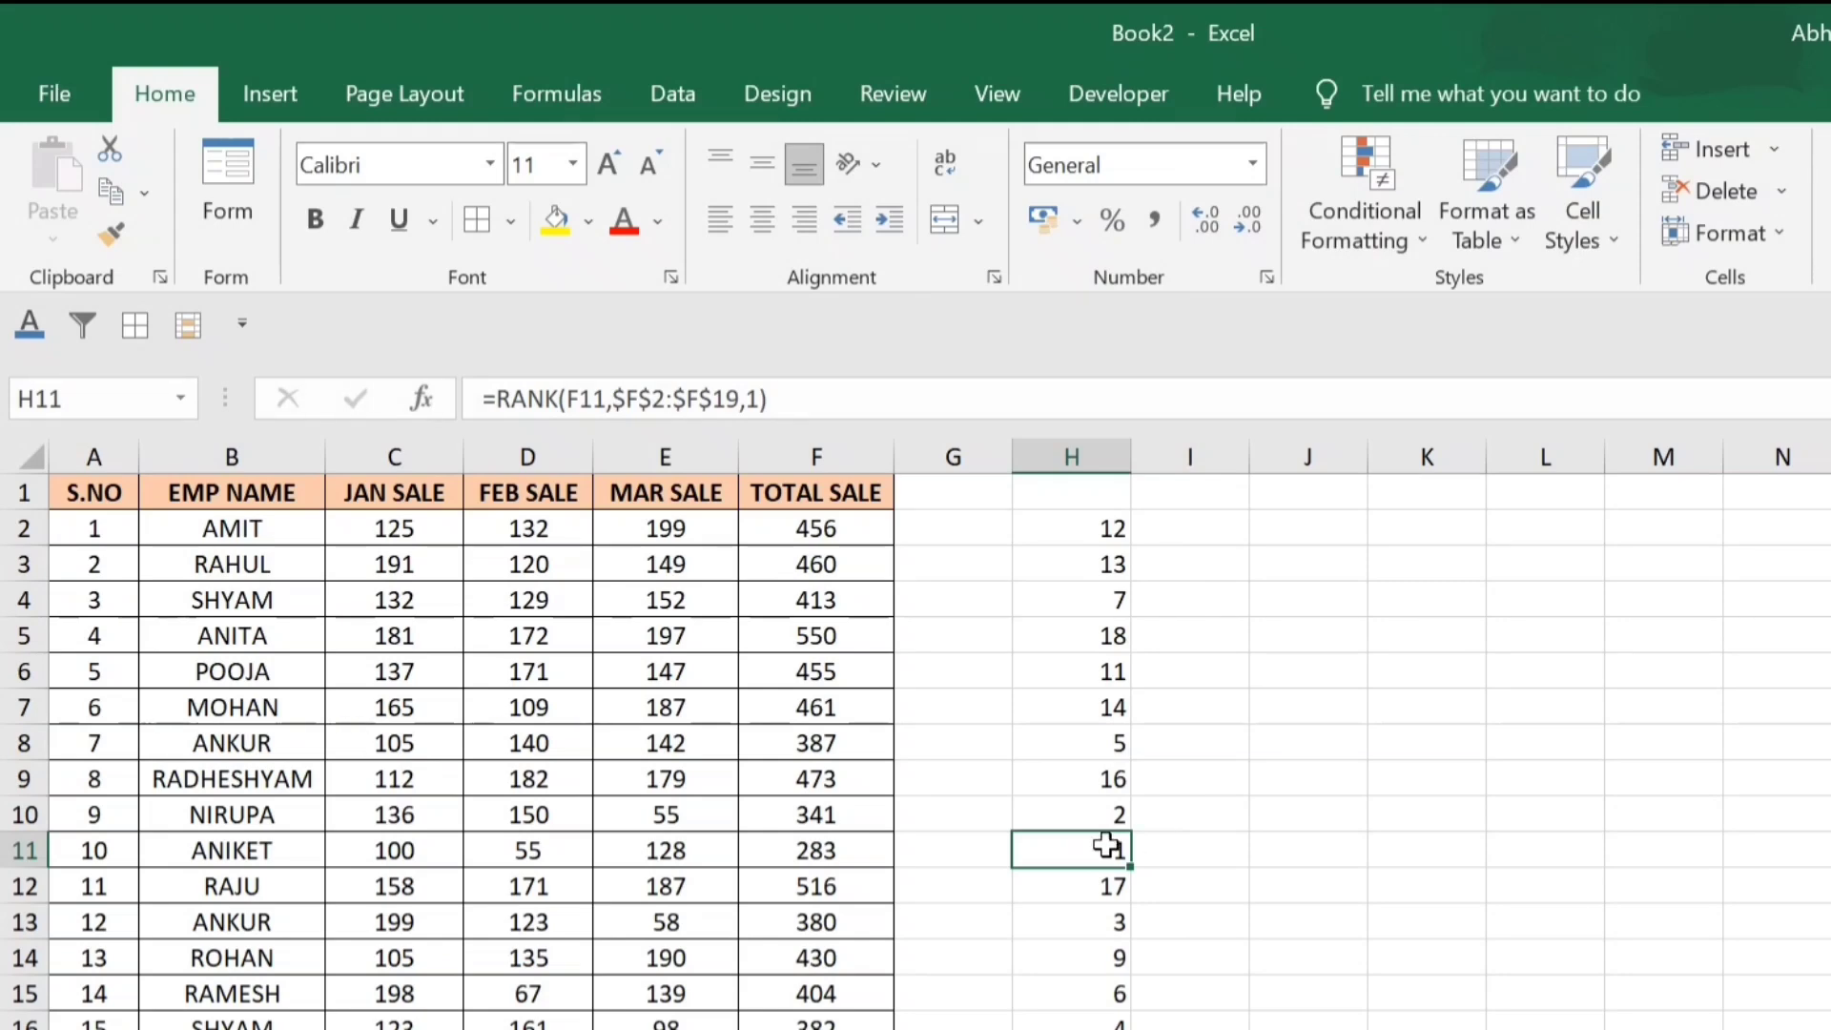
pyautogui.click(840, 854)
pyautogui.click(1116, 848)
pyautogui.click(846, 819)
pyautogui.click(1087, 818)
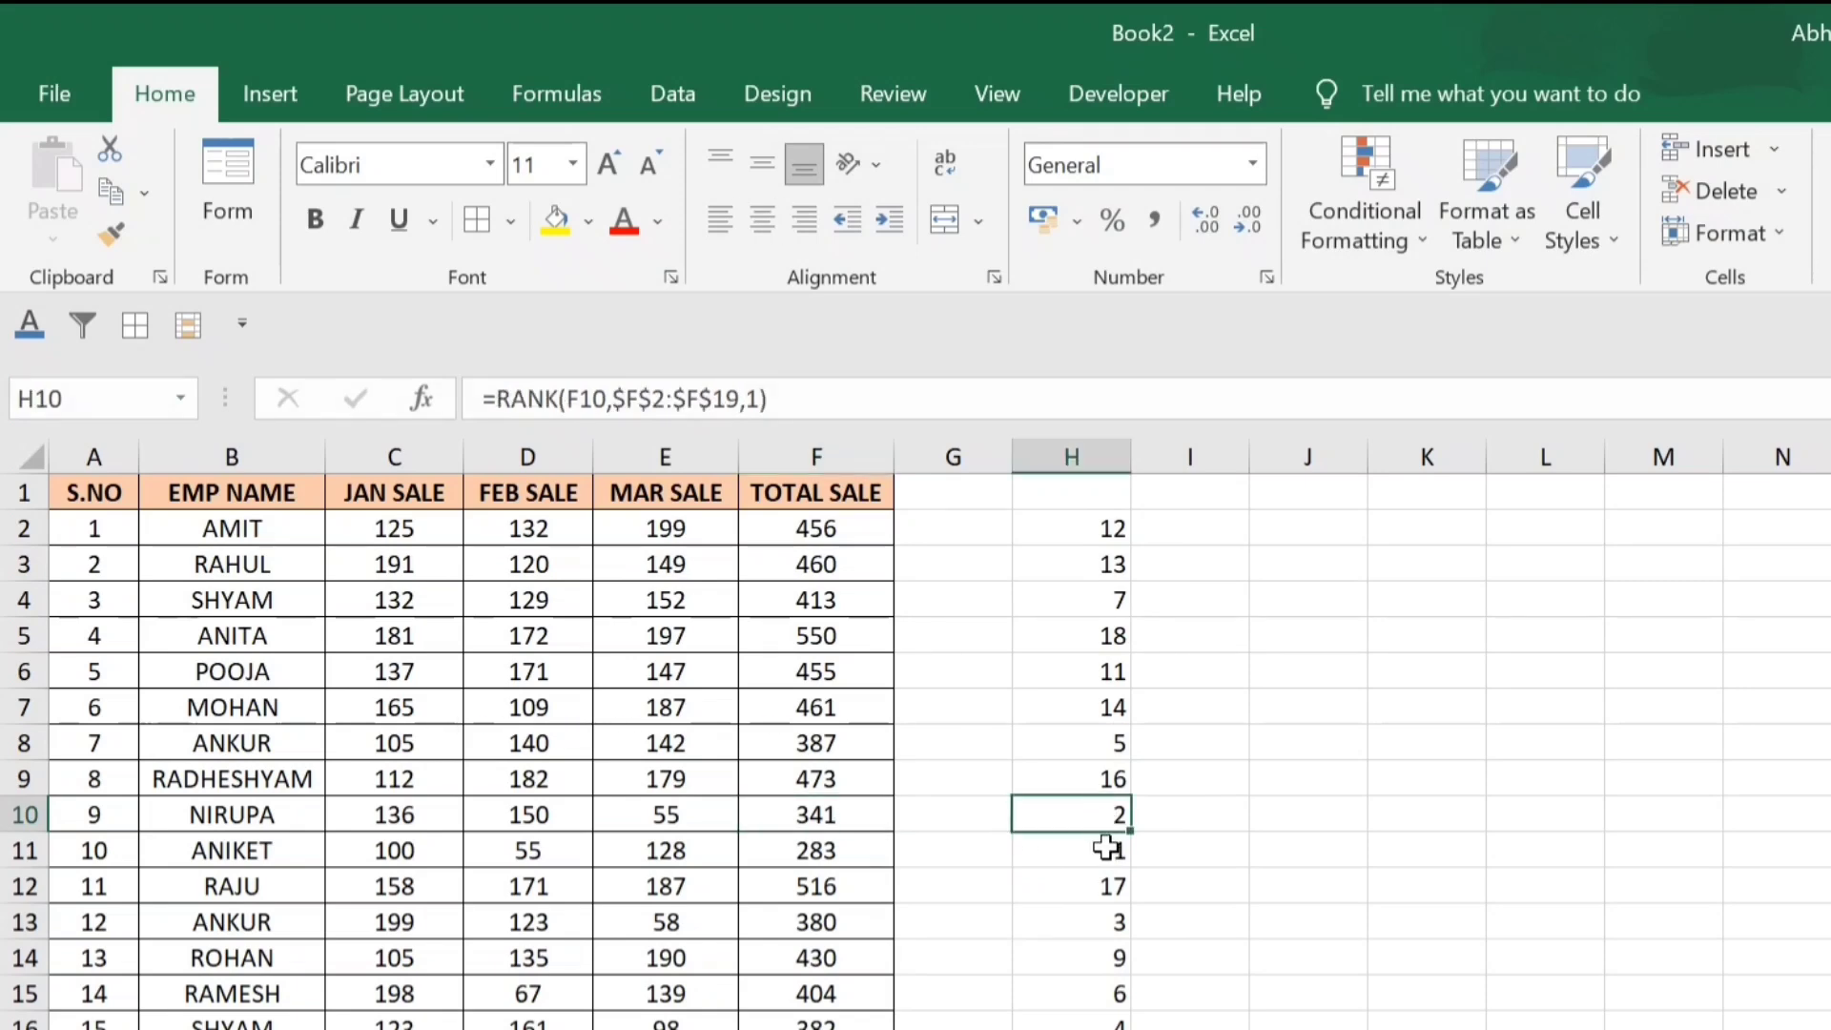
# - Remove the optional order argument from the H2 formula so that it reads =RANK(F2,$F$2:$F$19)
pyautogui.click(1087, 530)
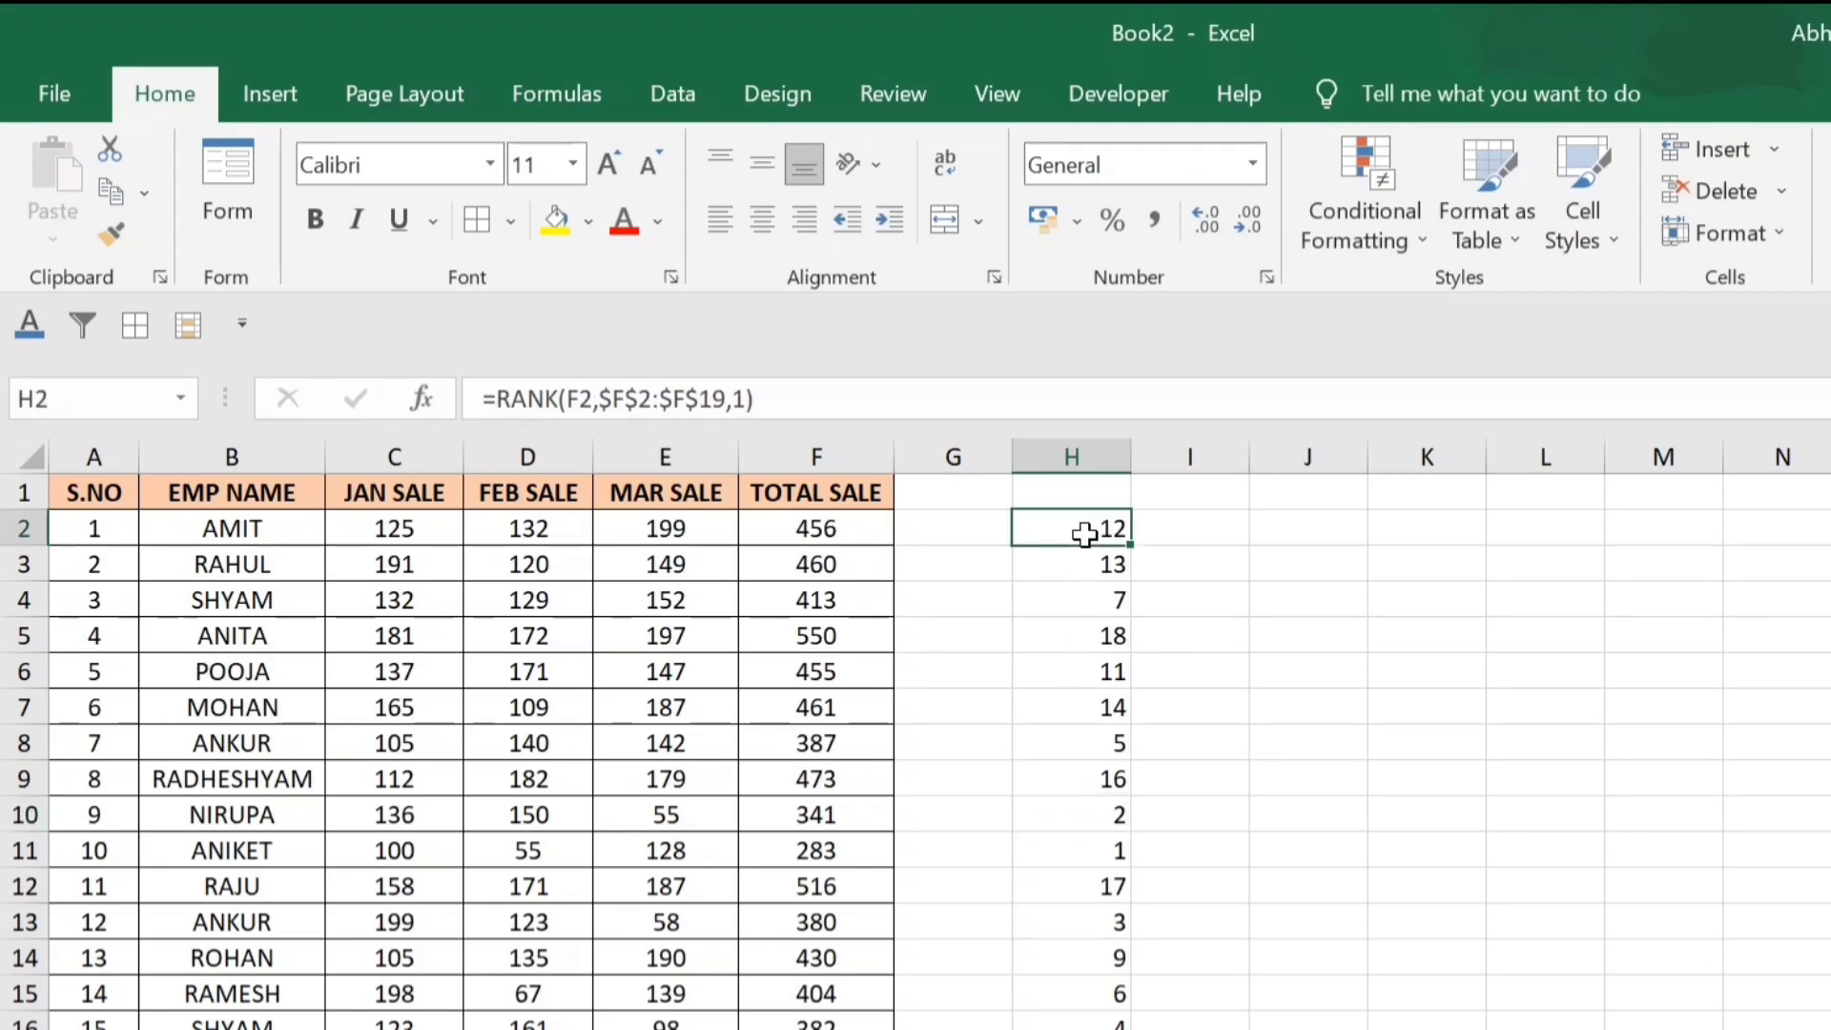
pyautogui.click(743, 399)
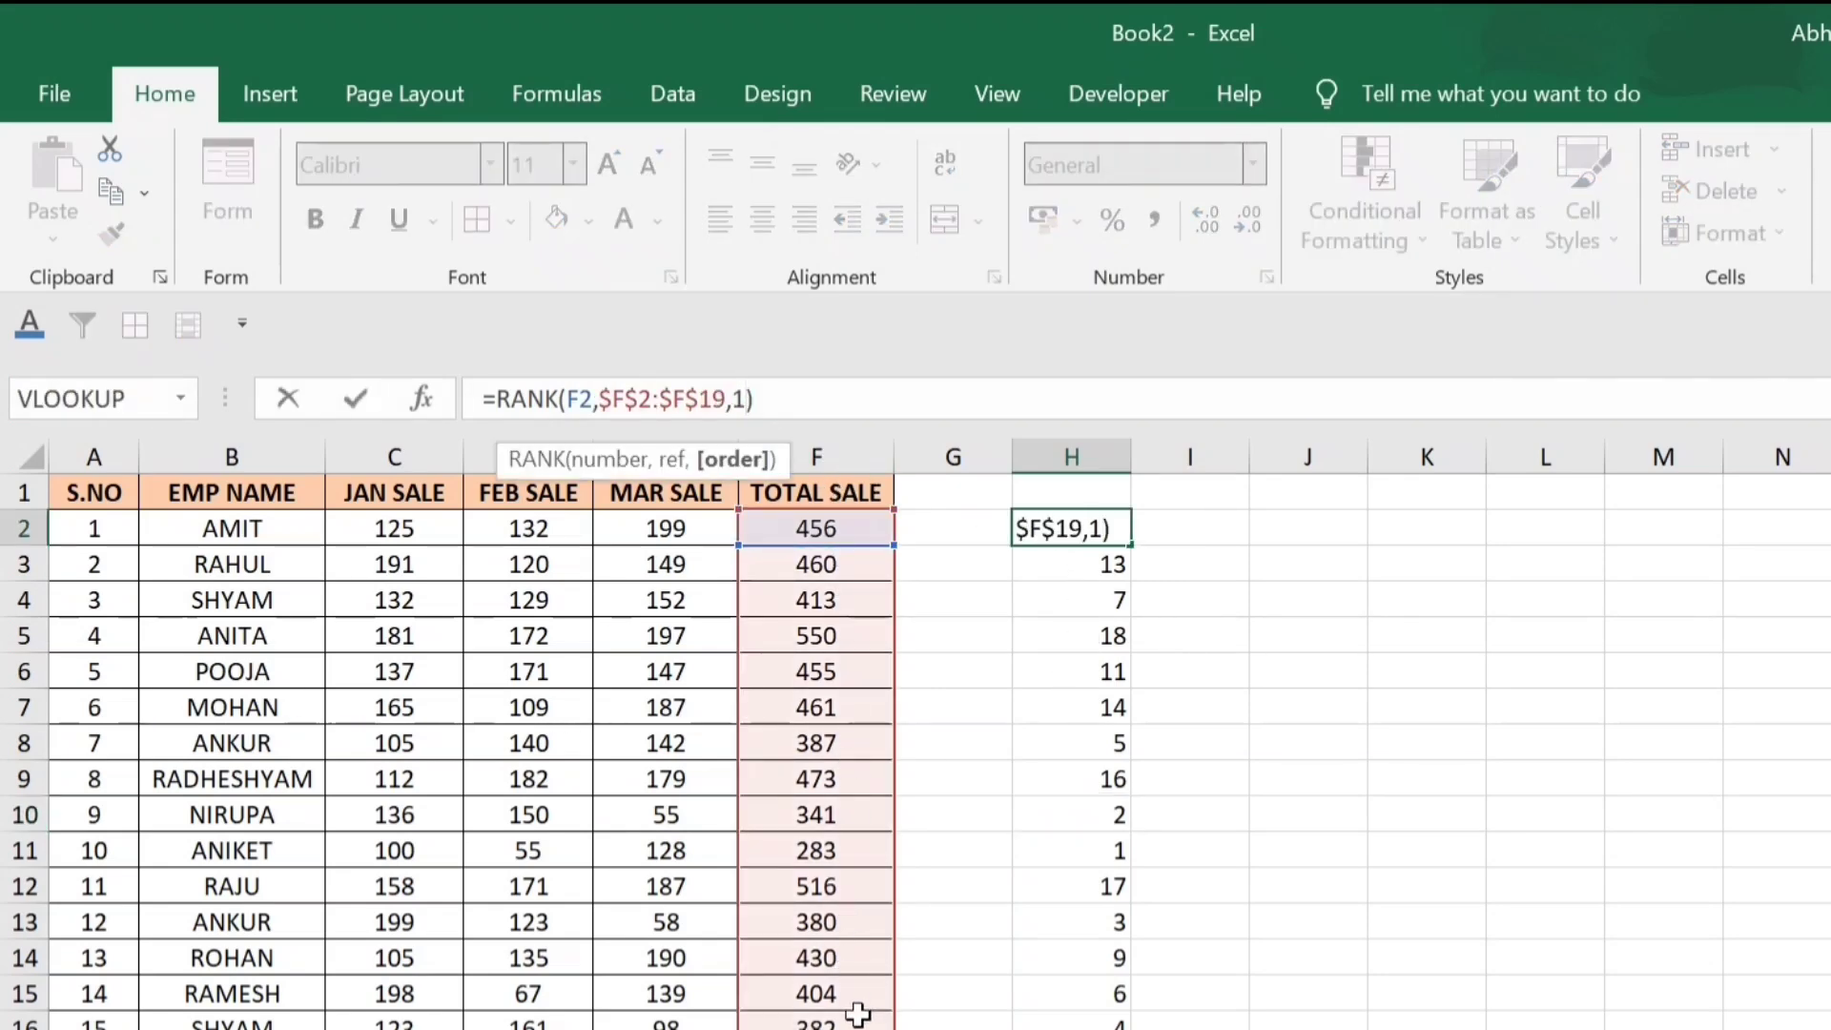
pyautogui.press('BackSpace')
pyautogui.write('0')
pyautogui.press('BackSpace')
pyautogui.press('BackSpace')
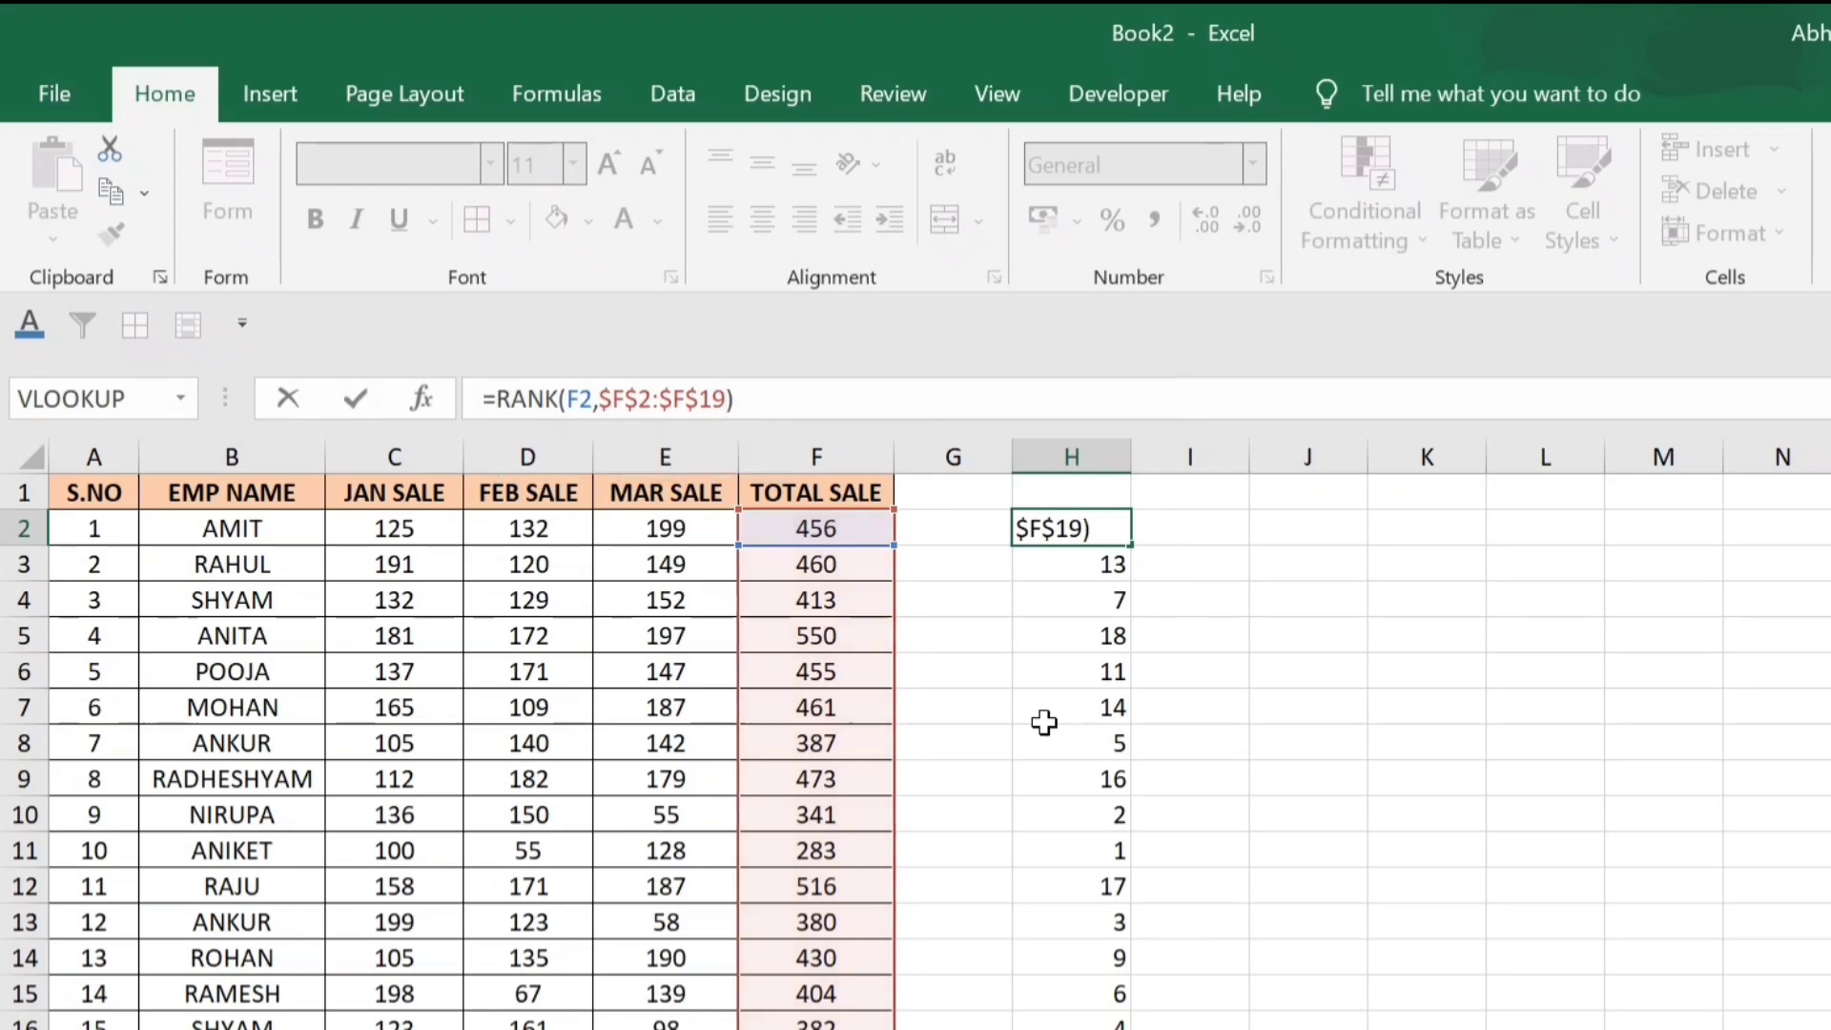
pyautogui.press('Return')
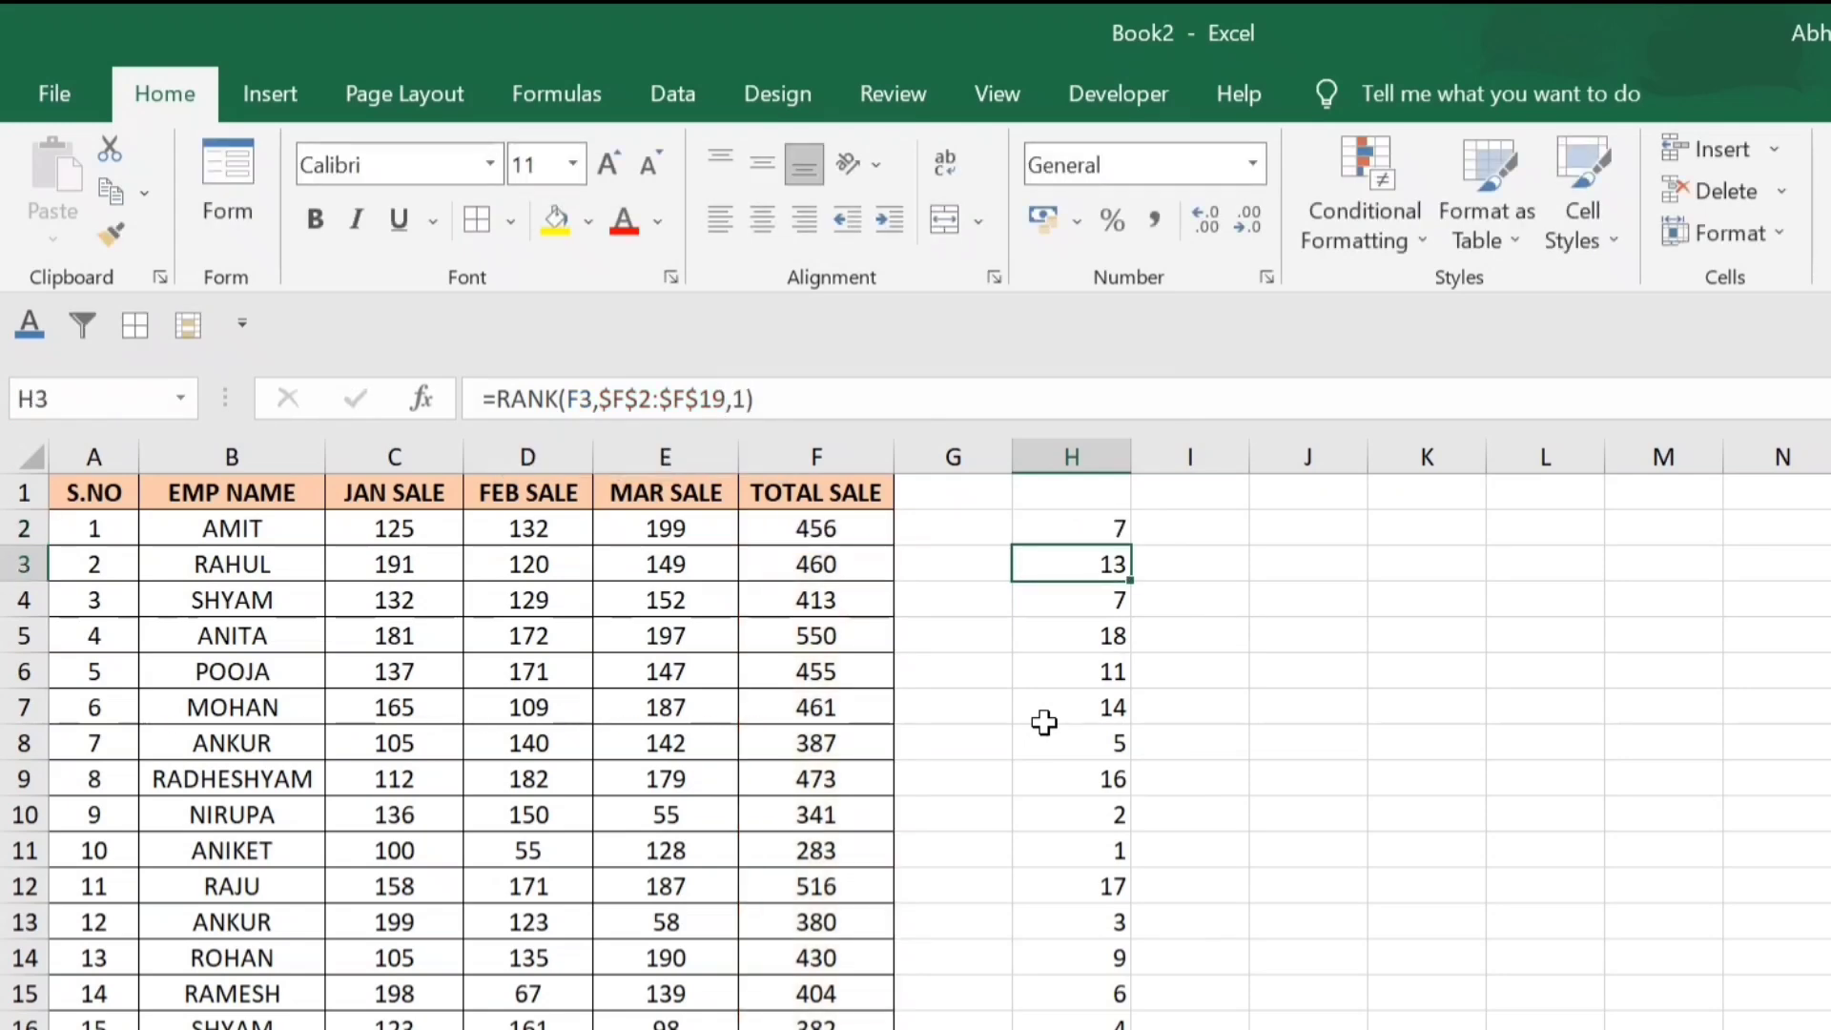
# - Fill the shortened H2 rank formula down column H and check row 5's rank against its TOTAL SALE value
pyautogui.click(1092, 535)
pyautogui.moveTo(1130, 546); pyautogui.dragTo(1135, 1029)
pyautogui.click(836, 890)
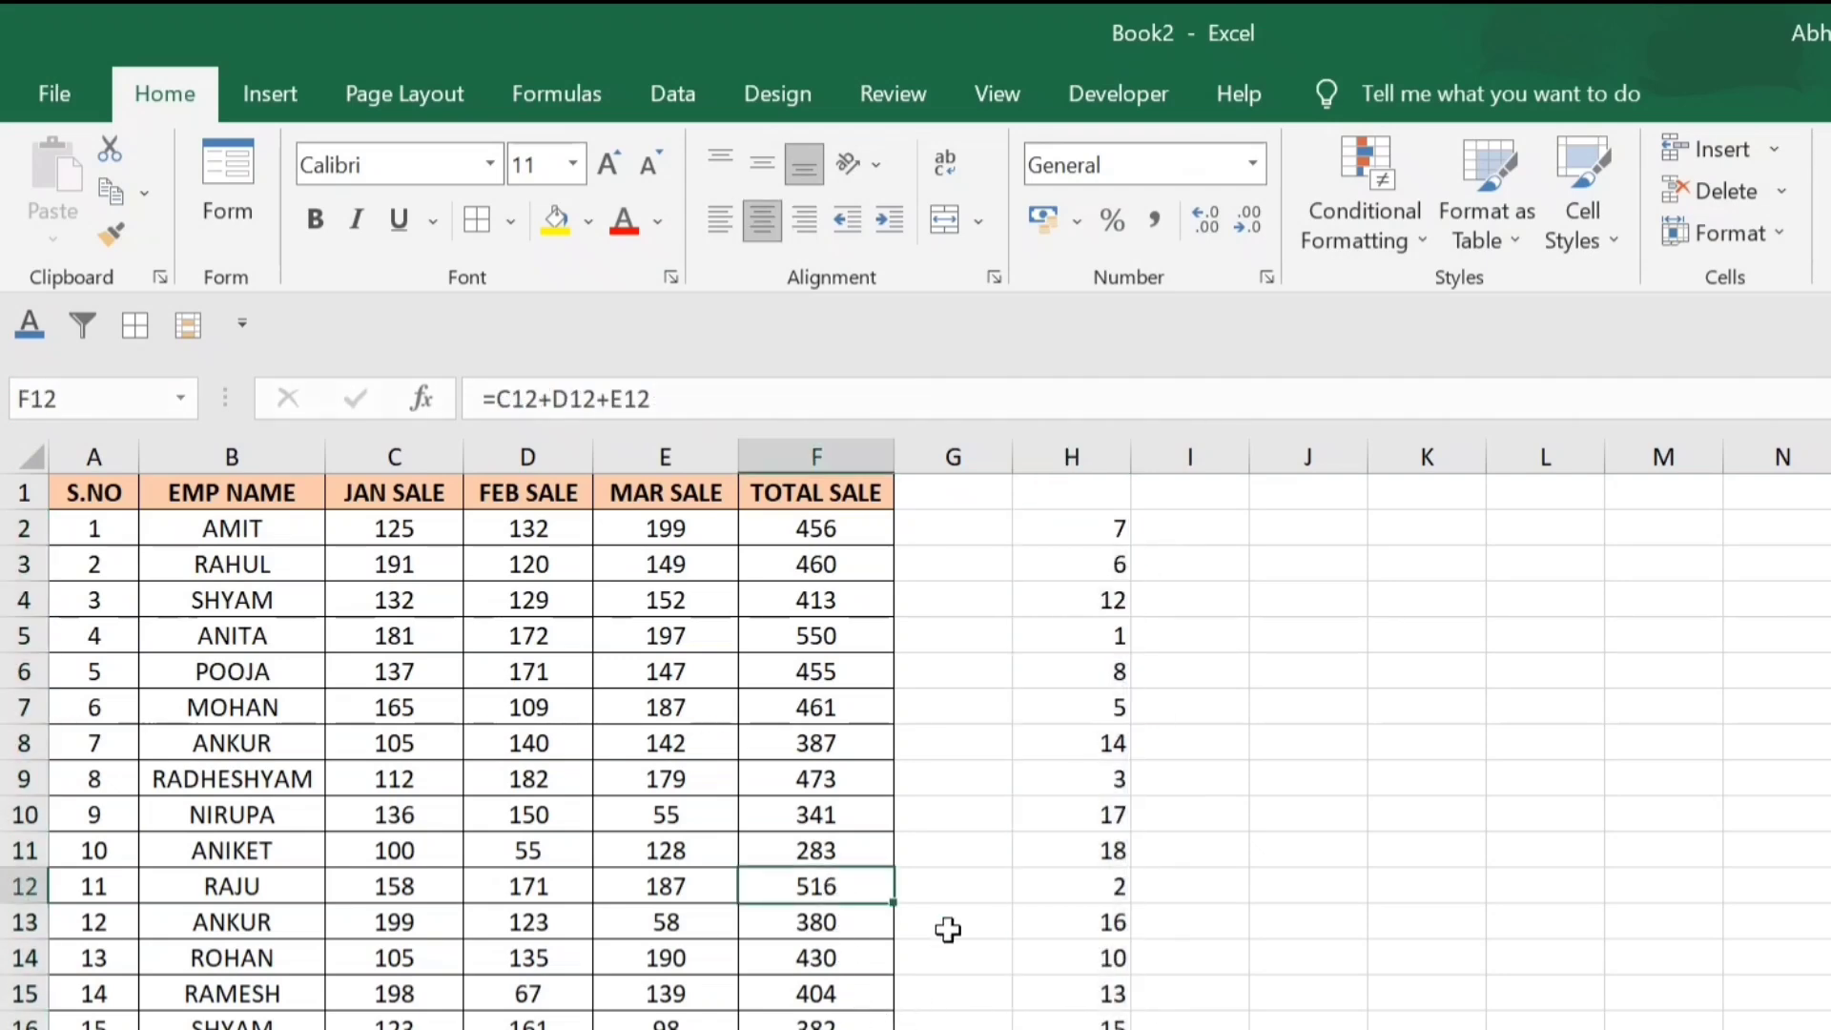
pyautogui.click(849, 640)
pyautogui.click(1105, 639)
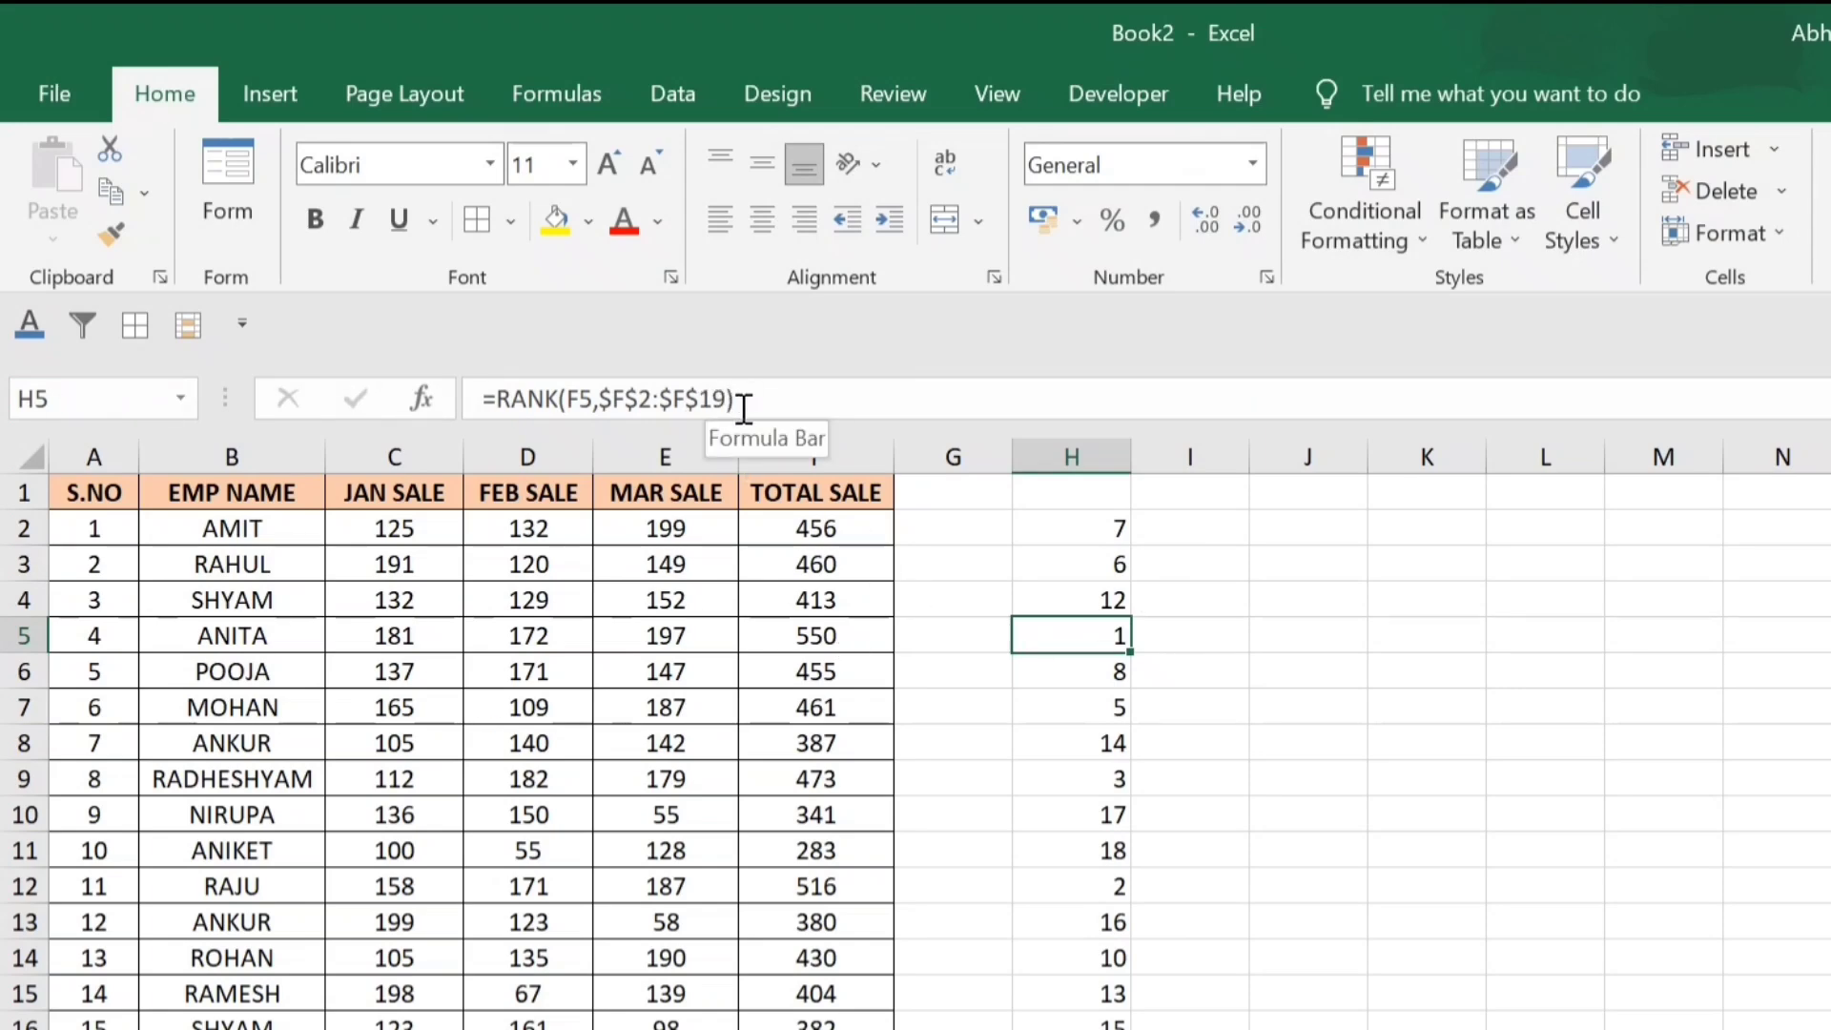
pyautogui.click(1070, 532)
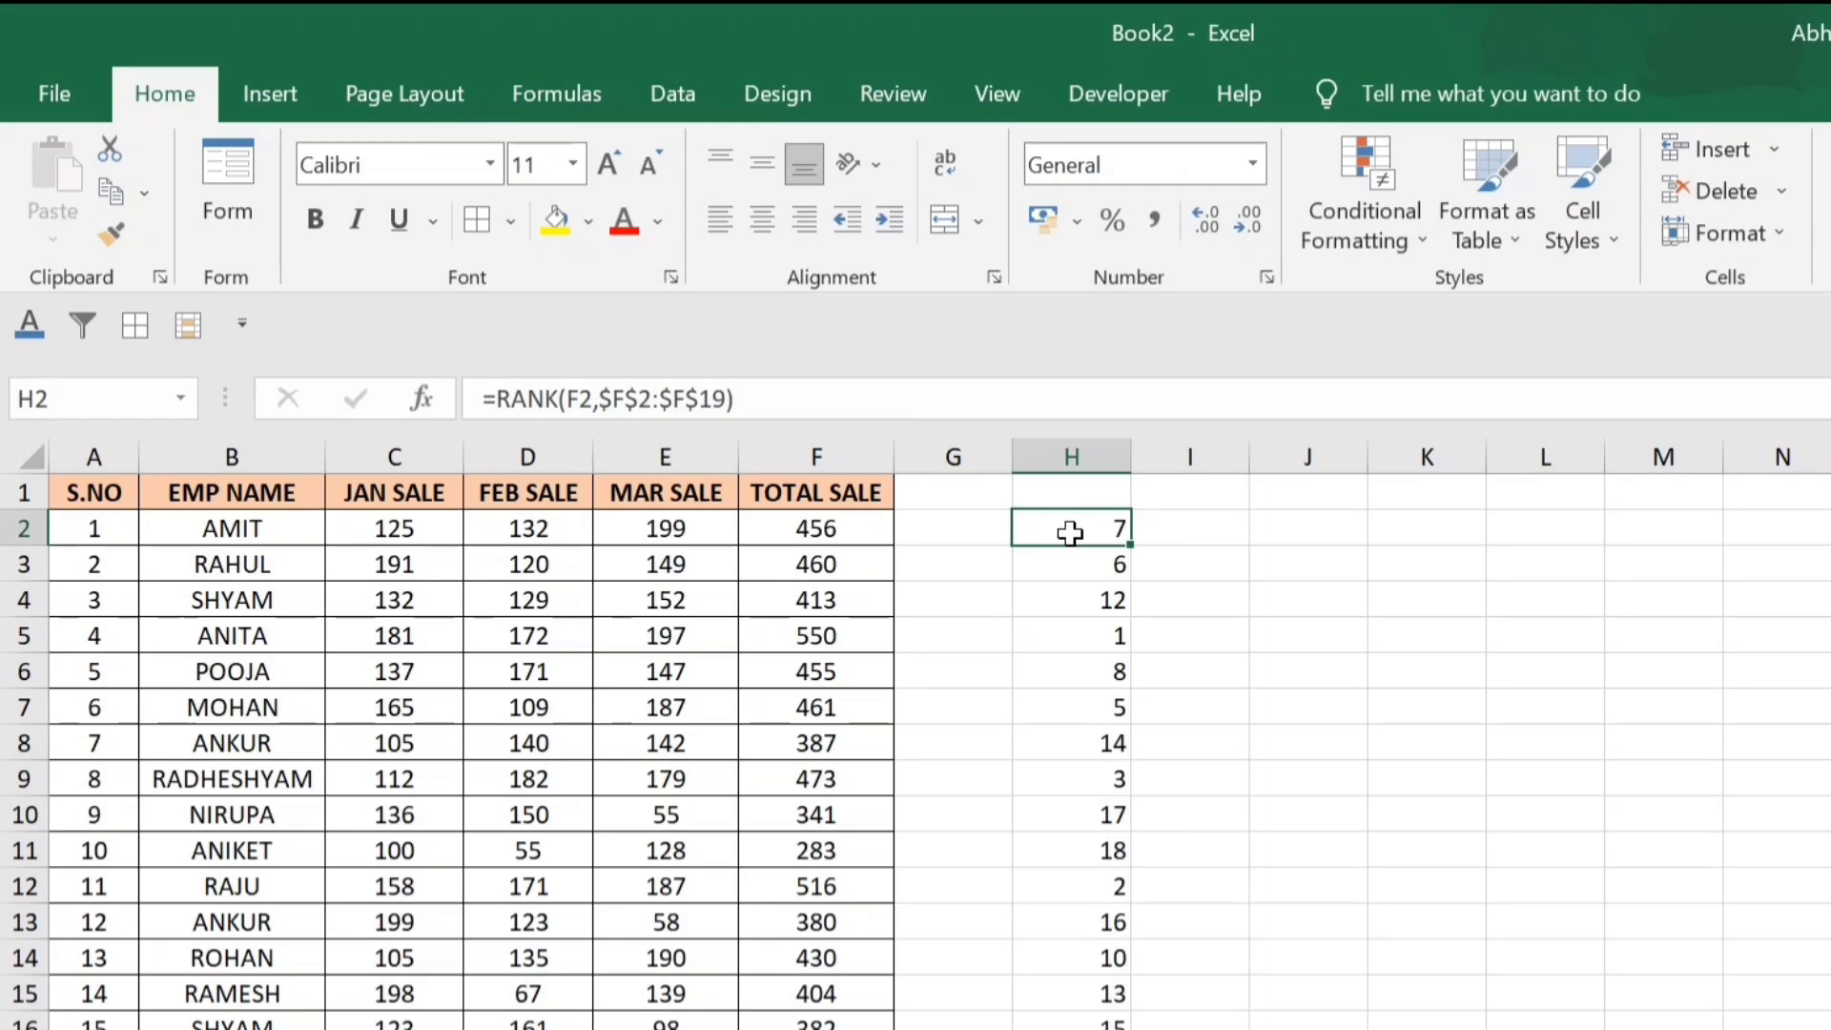
# - Clear all the rank results from column H, starting at H2
pyautogui.hotkey('ctrl', 'shift', 'Down')
pyautogui.press('Delete')
pyautogui.scroll(1, 1062, 567)
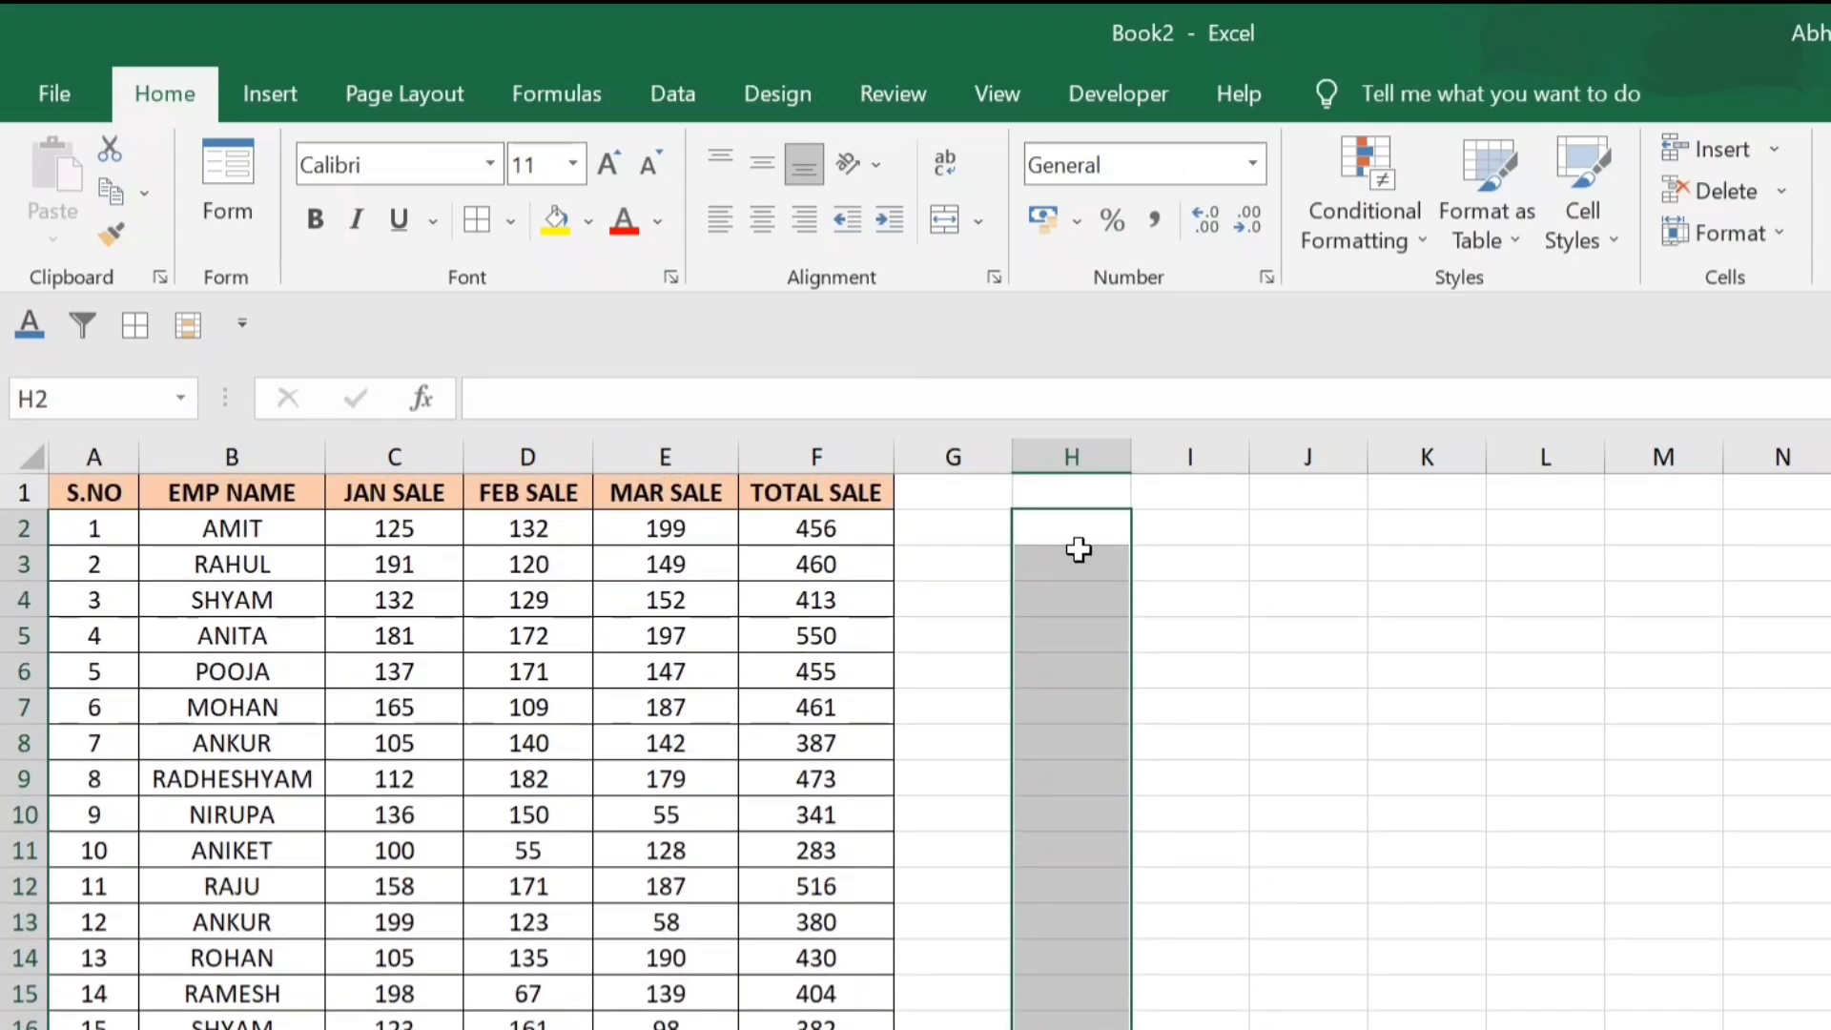
# - Enter =RANK(F2,$F$2:$F$19) in H2, using absolute references for the TOTAL SALE range
pyautogui.click(1092, 532)
pyautogui.write('=RANK(')
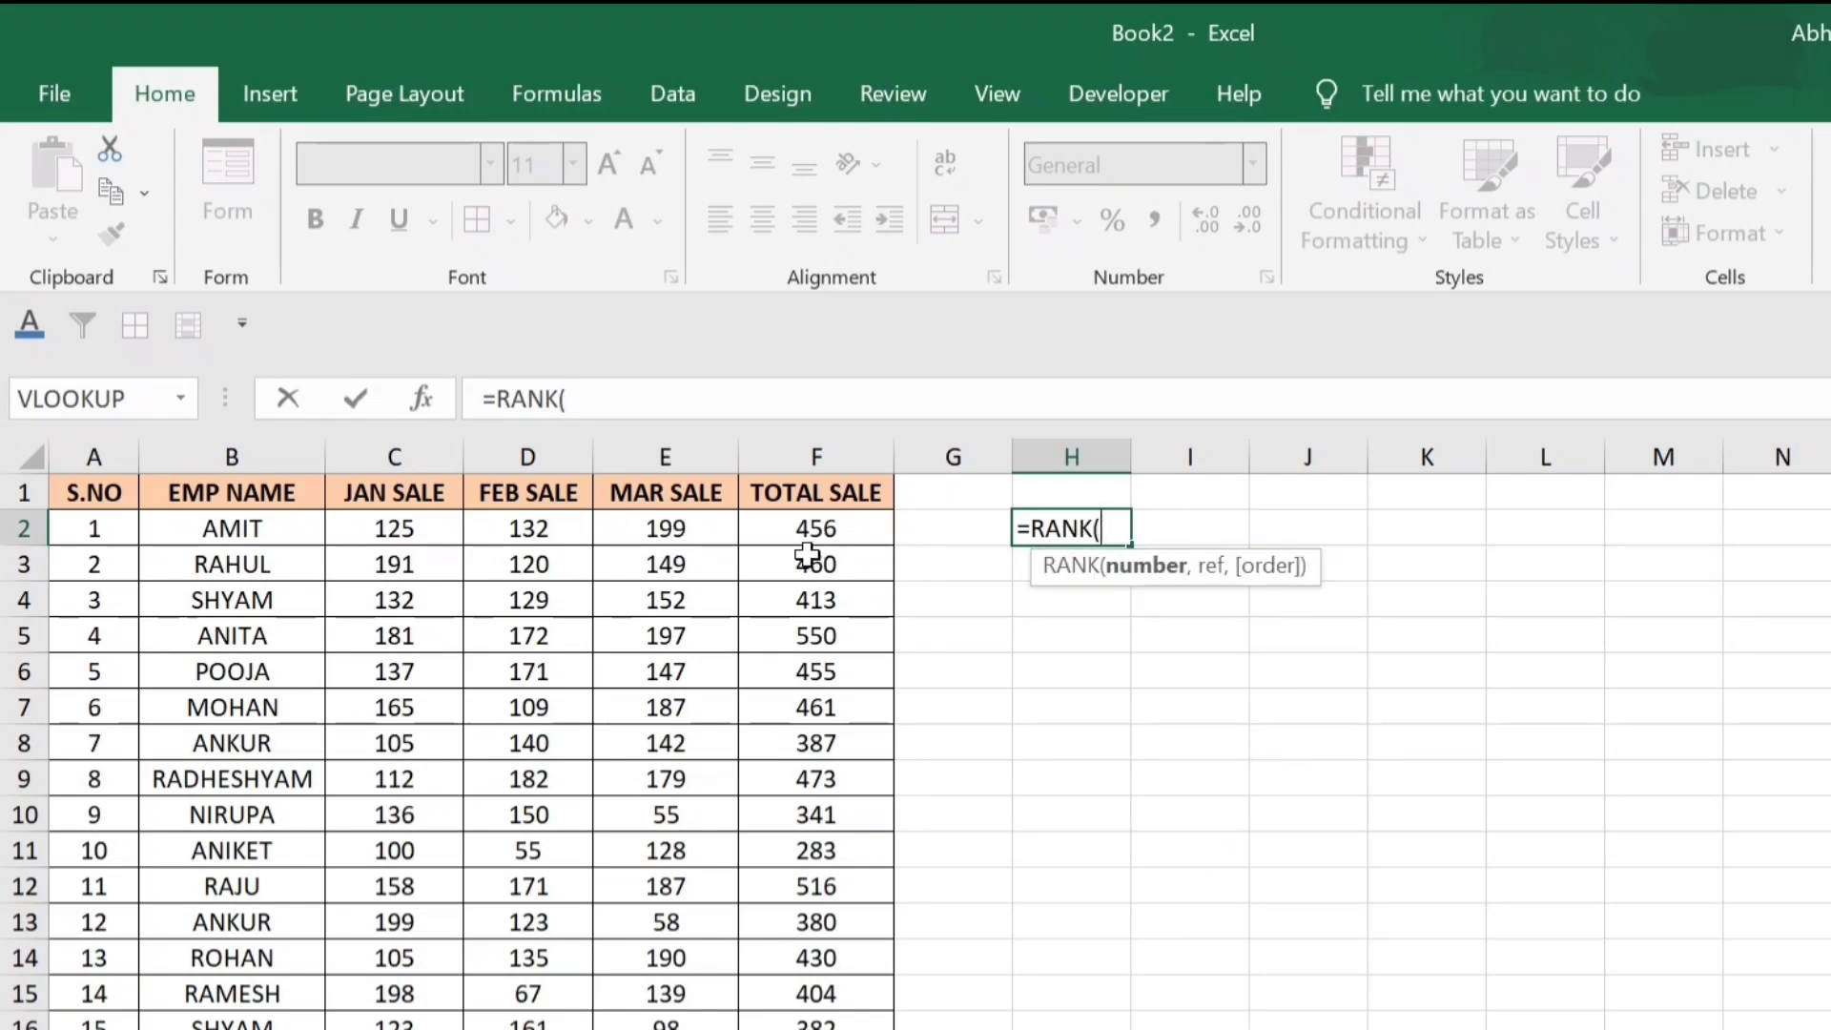
pyautogui.click(855, 530)
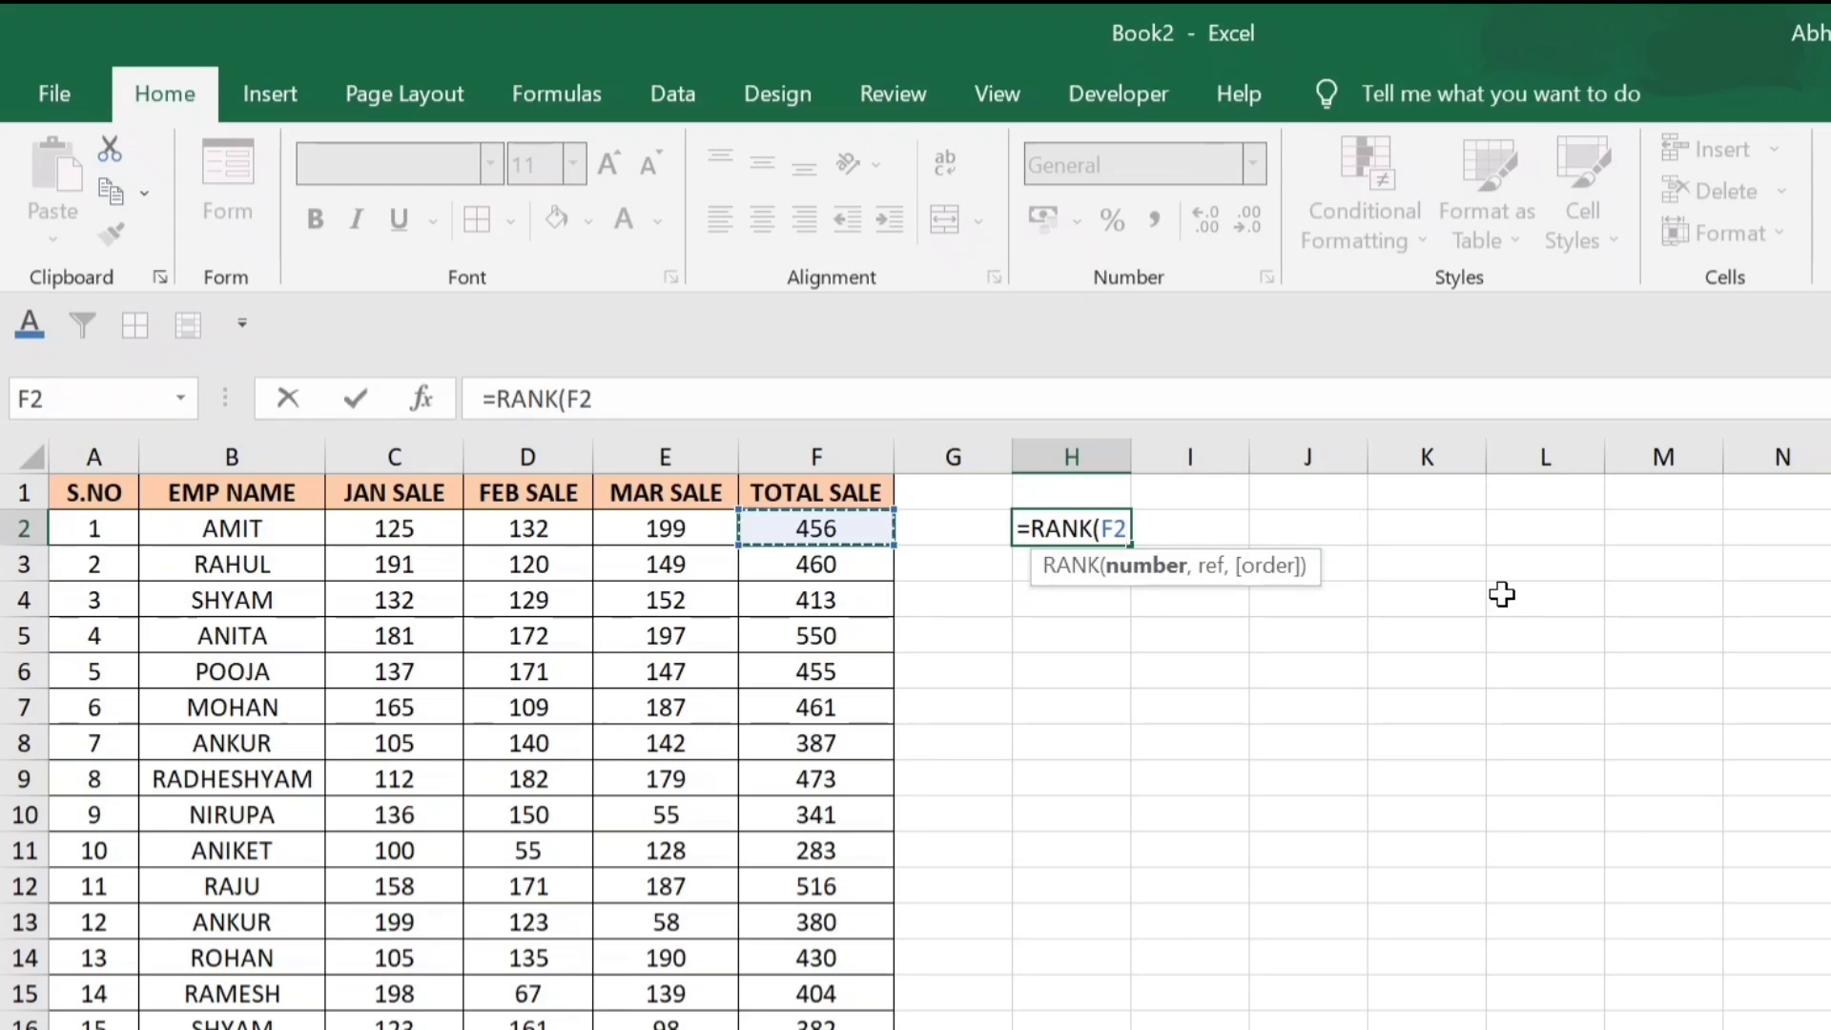
pyautogui.write(',')
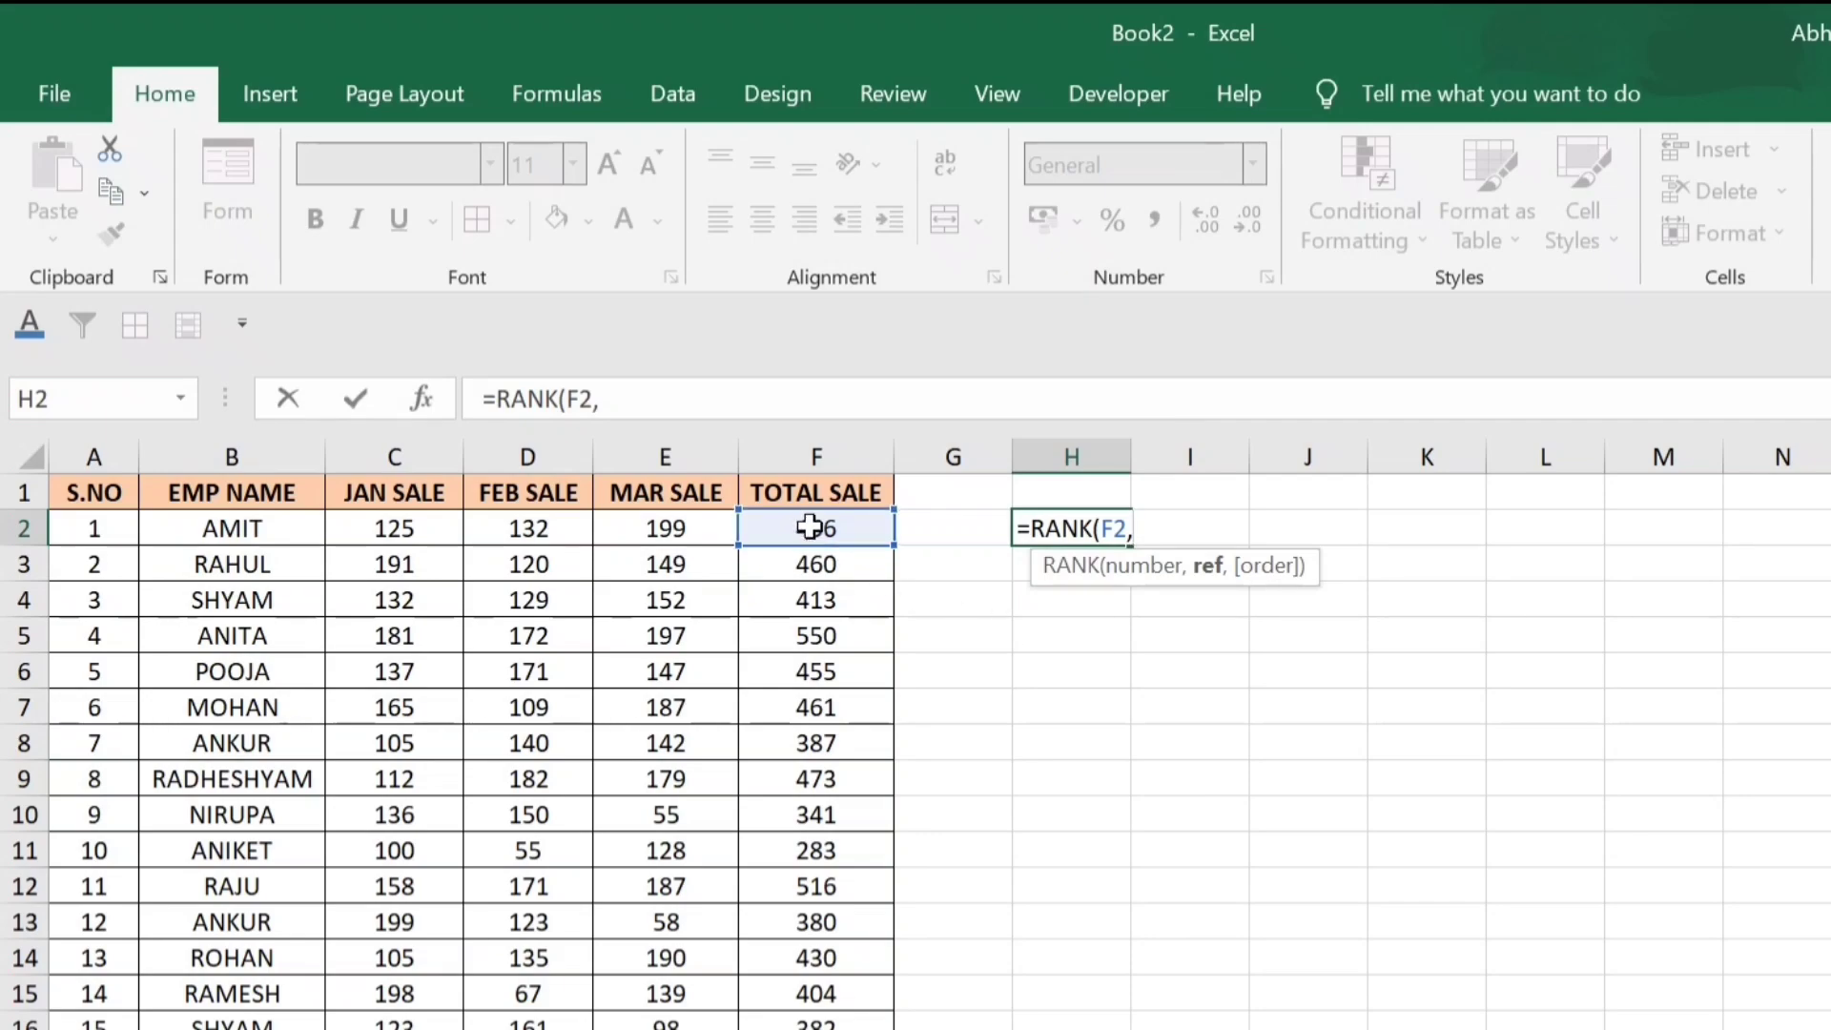
pyautogui.moveTo(813, 526); pyautogui.dragTo(817, 1028)
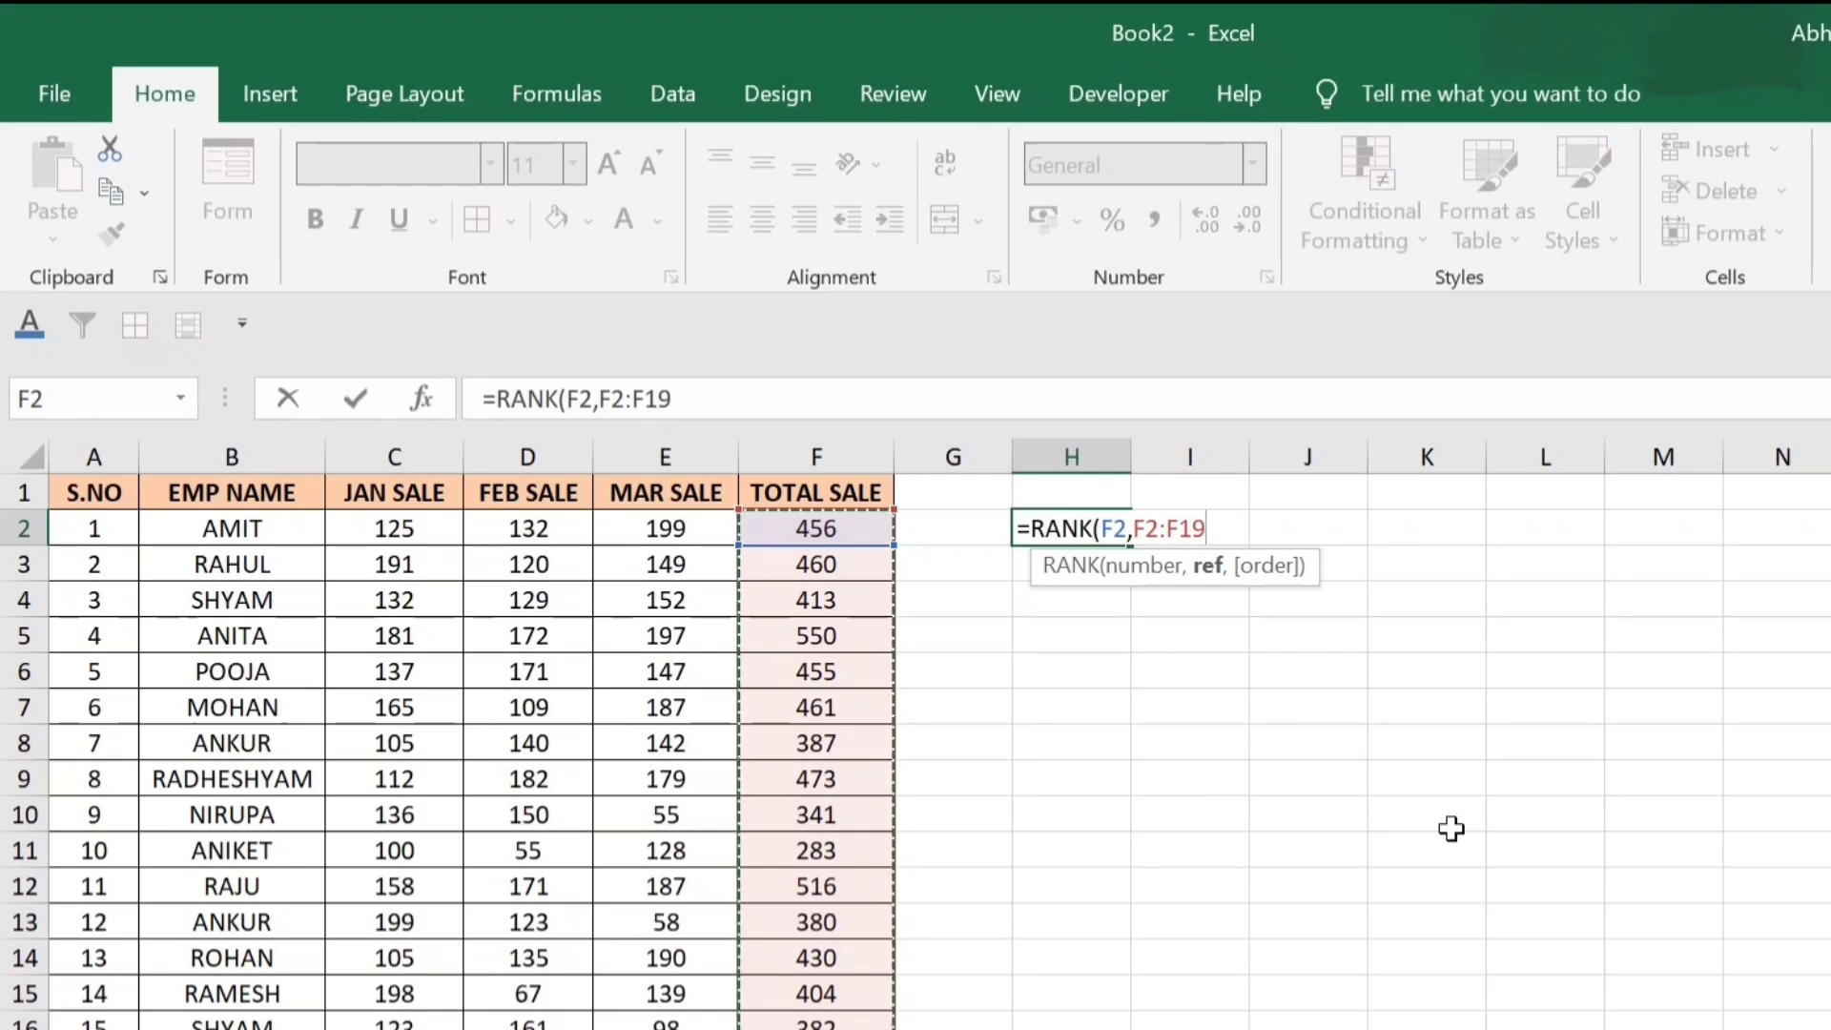
pyautogui.write(')')
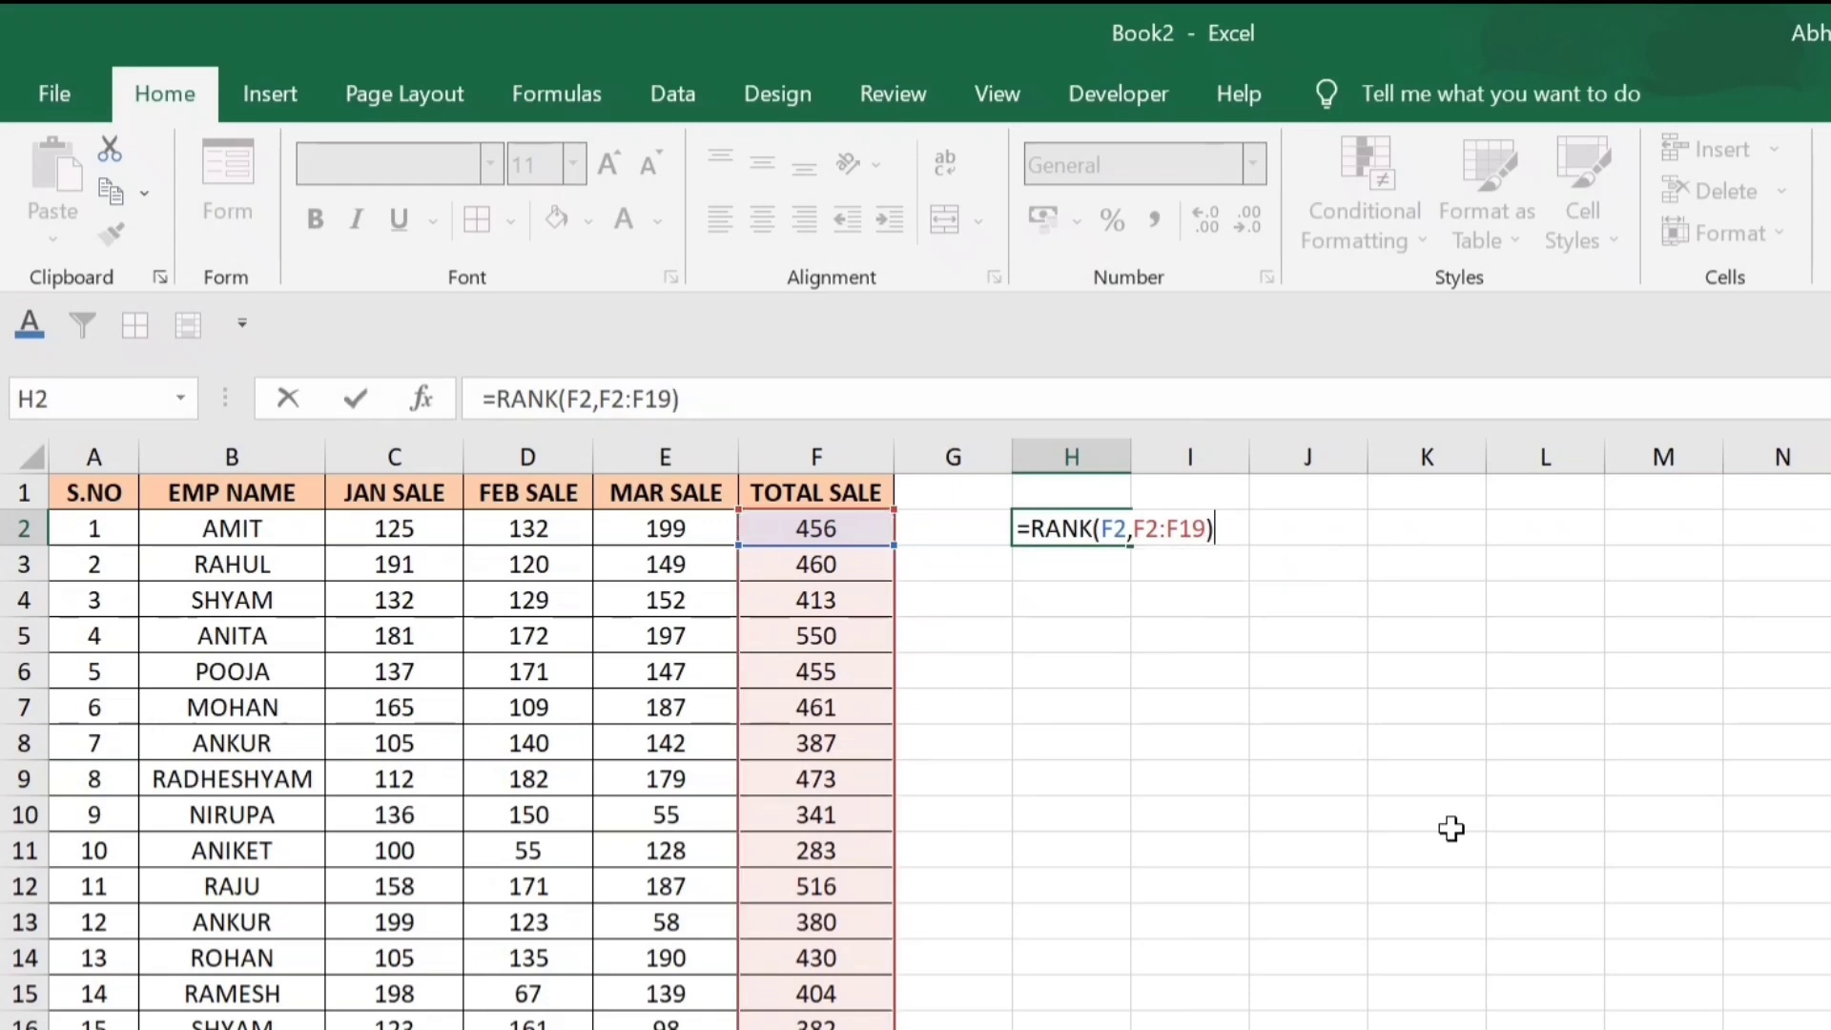
pyautogui.click(1133, 525)
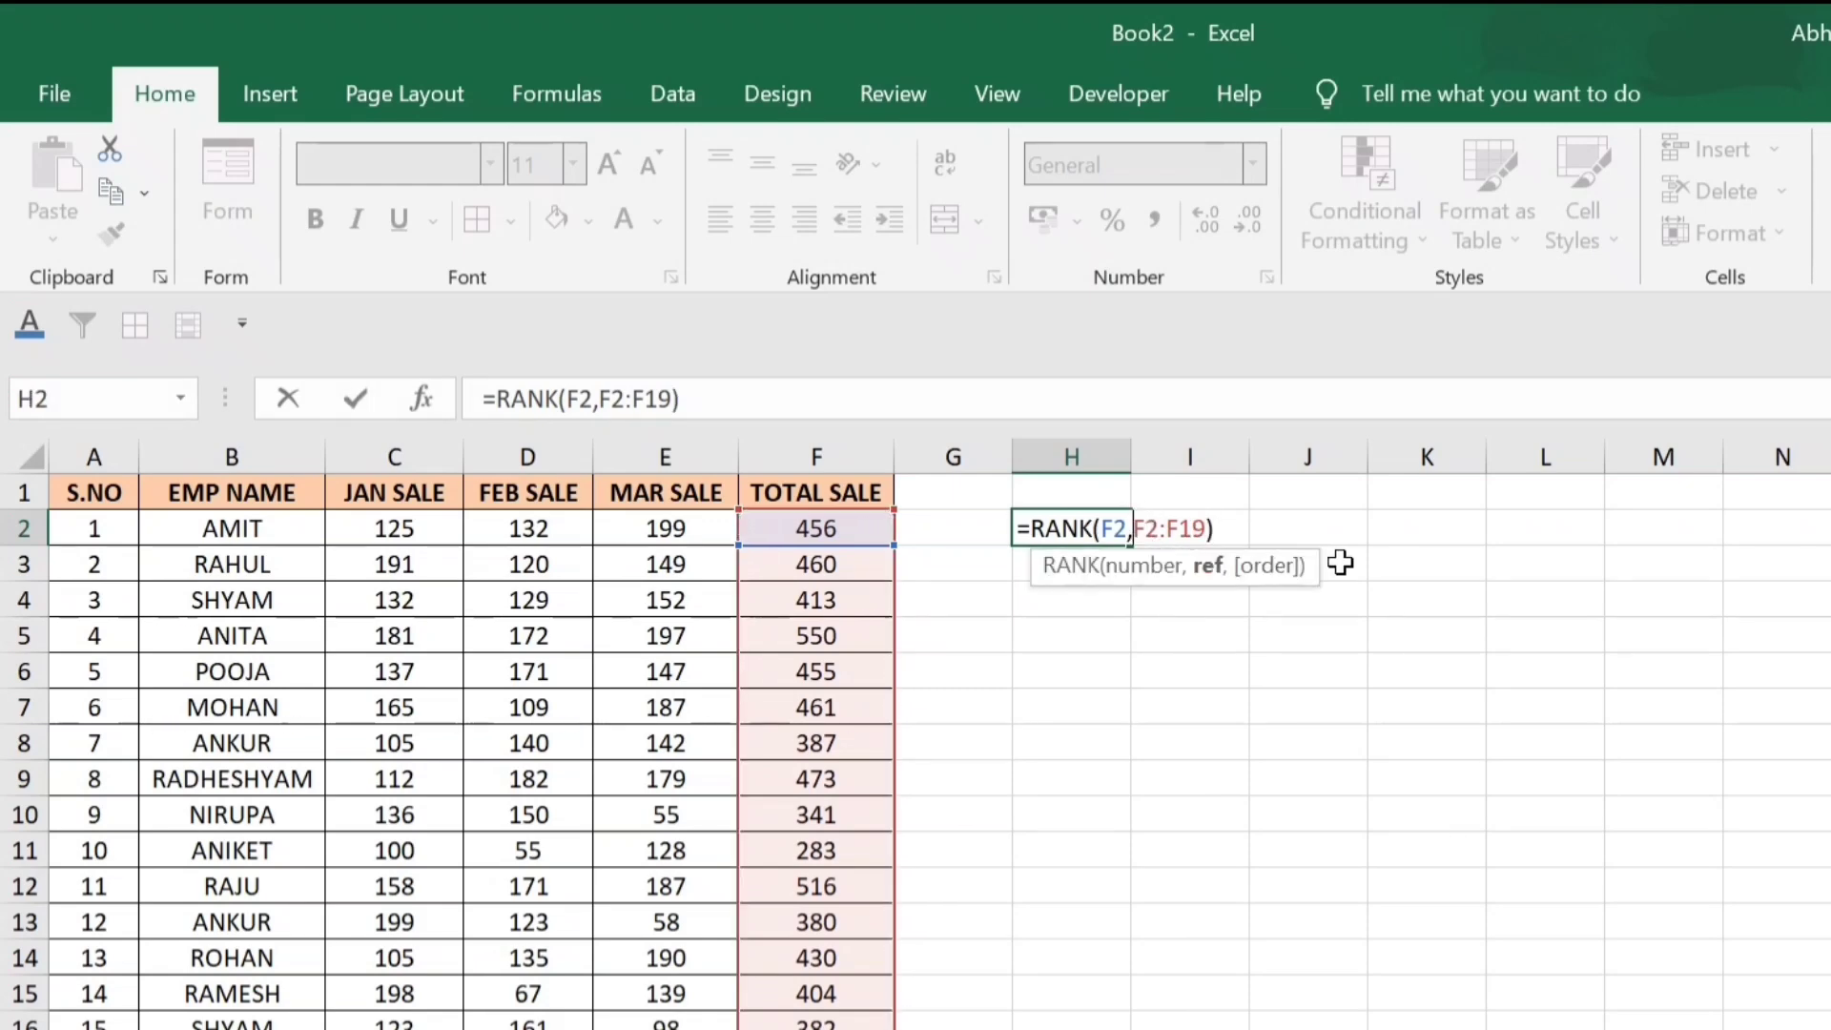
pyautogui.press('F4')
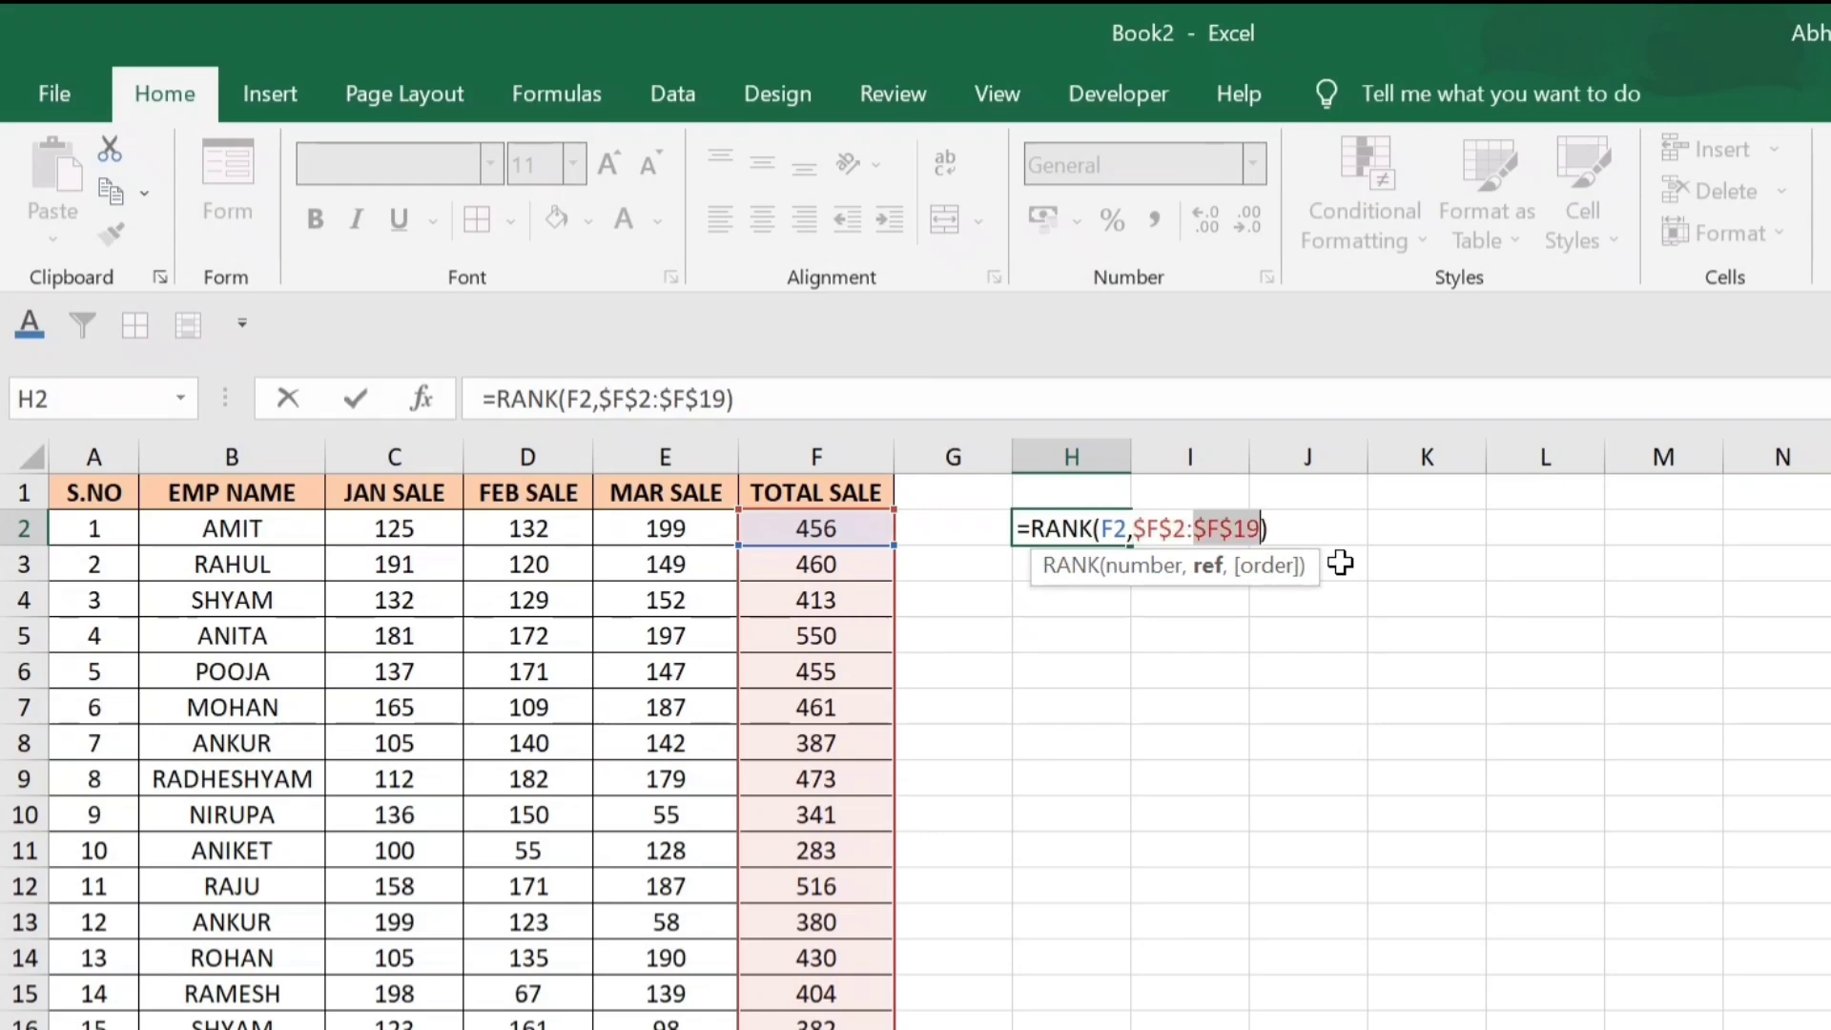
pyautogui.press('F4')
pyautogui.press('Return')
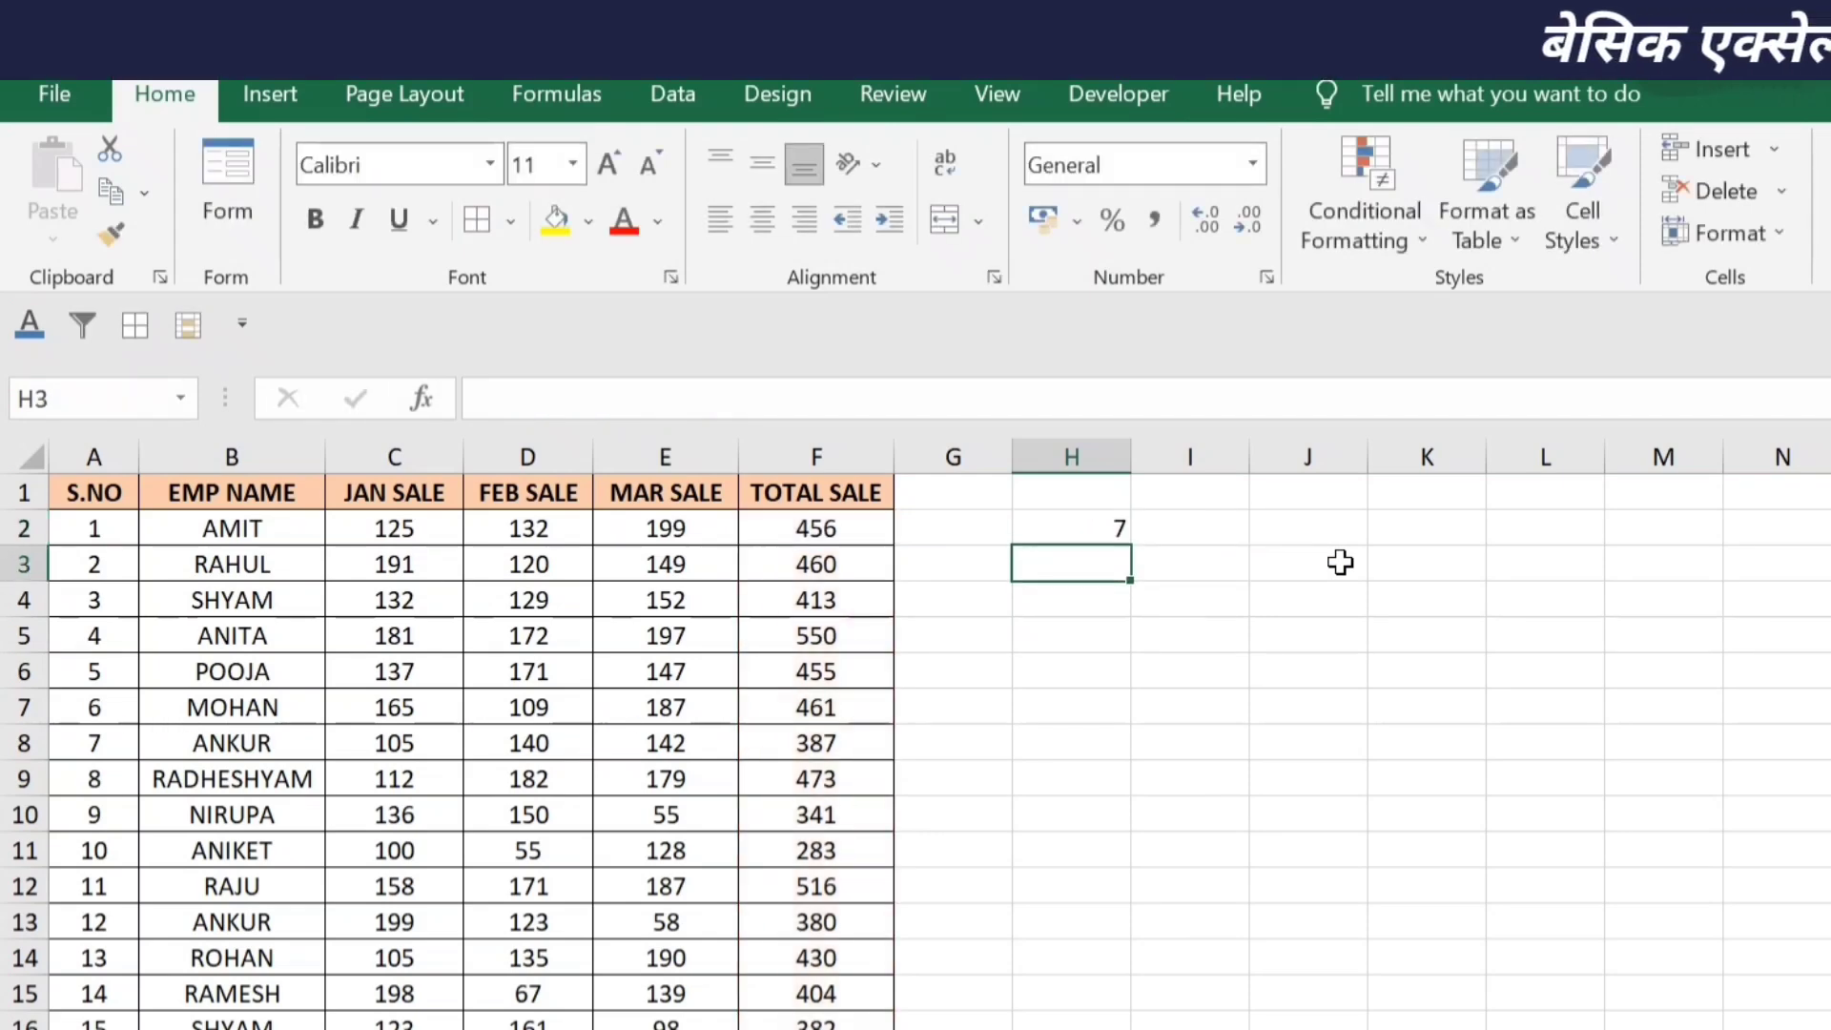
# - Copy the complete RANK formula text from H2 without changing the cell
pyautogui.click(1074, 523)
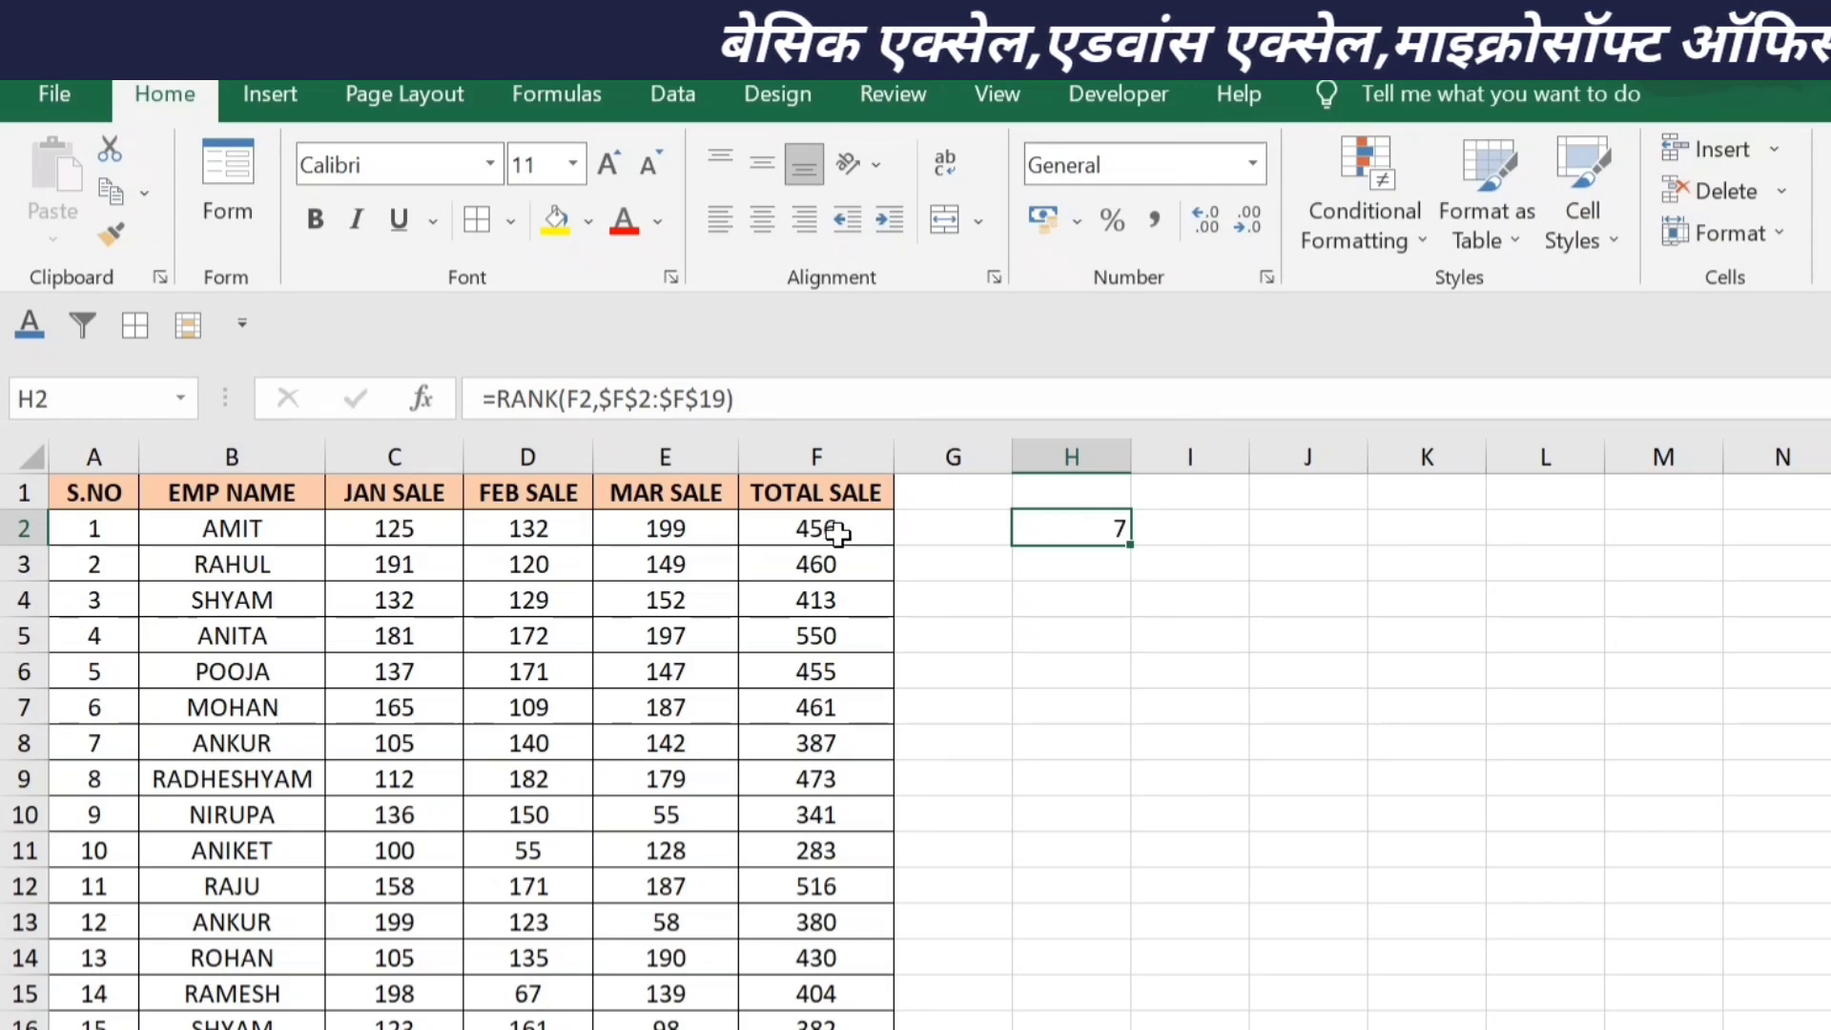
pyautogui.click(505, 399)
pyautogui.moveTo(482, 398); pyautogui.dragTo(764, 405)
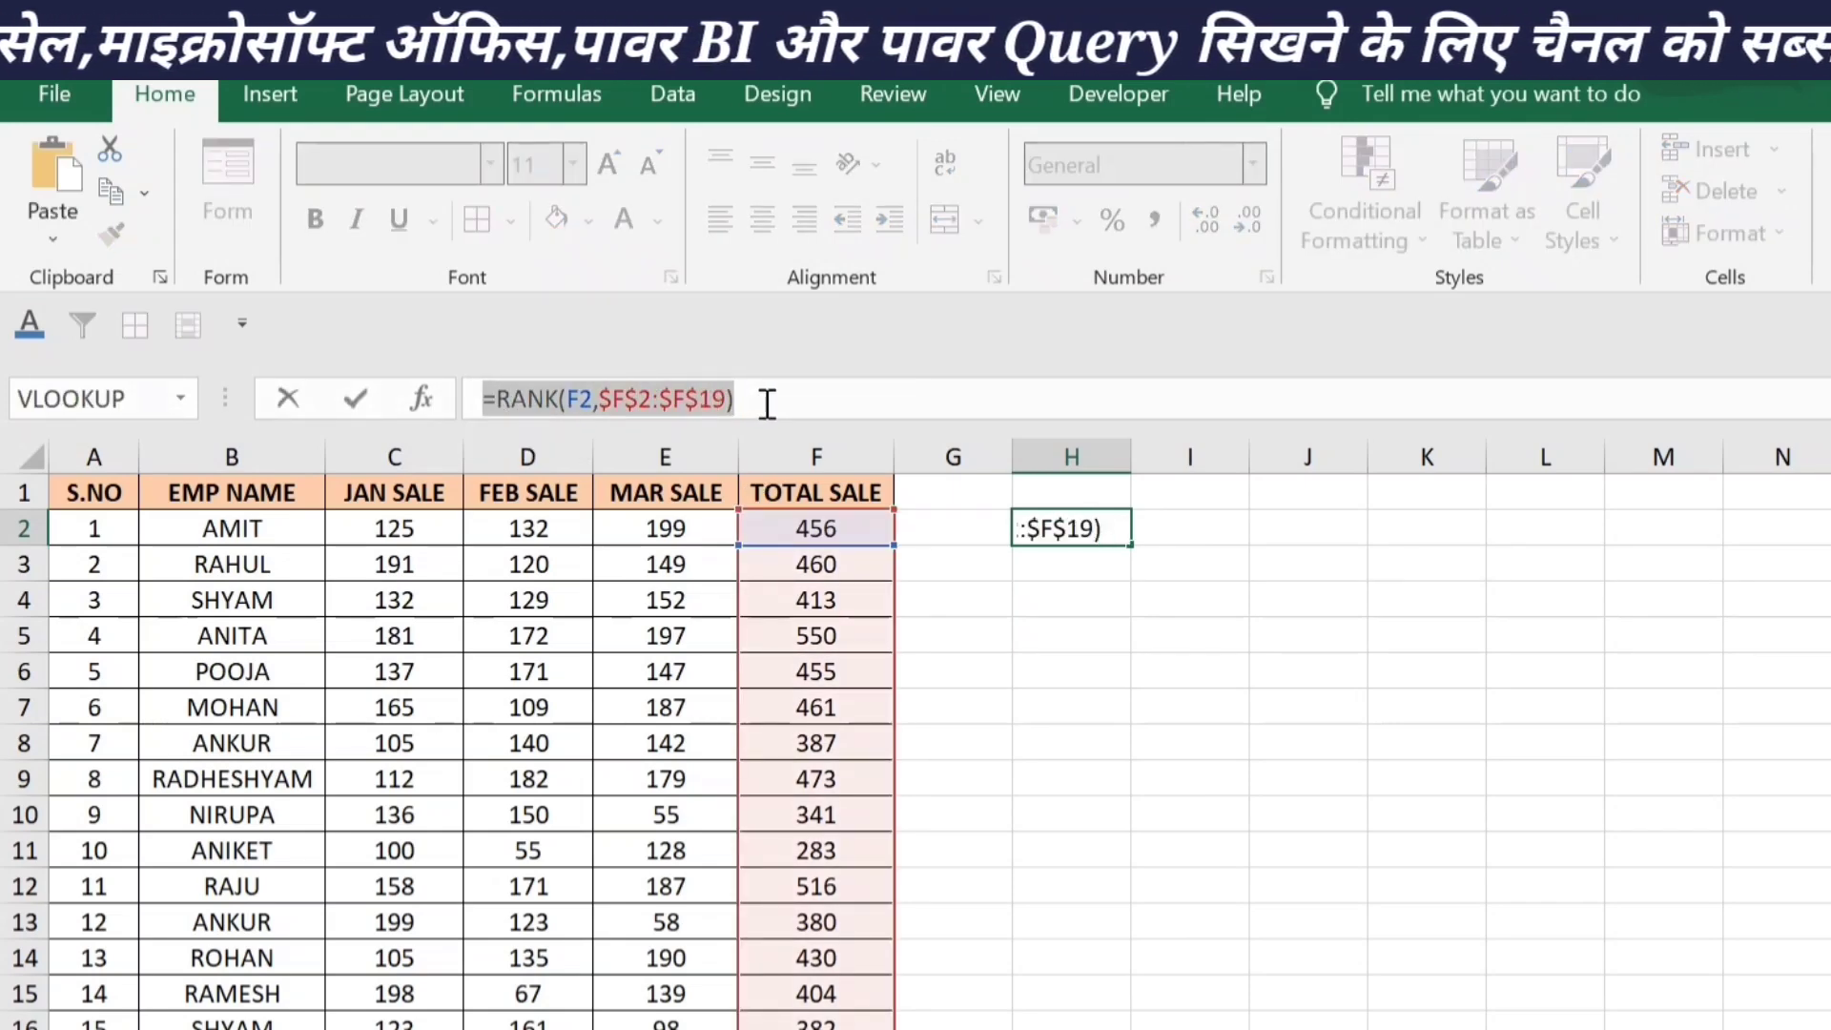
pyautogui.press('Escape')
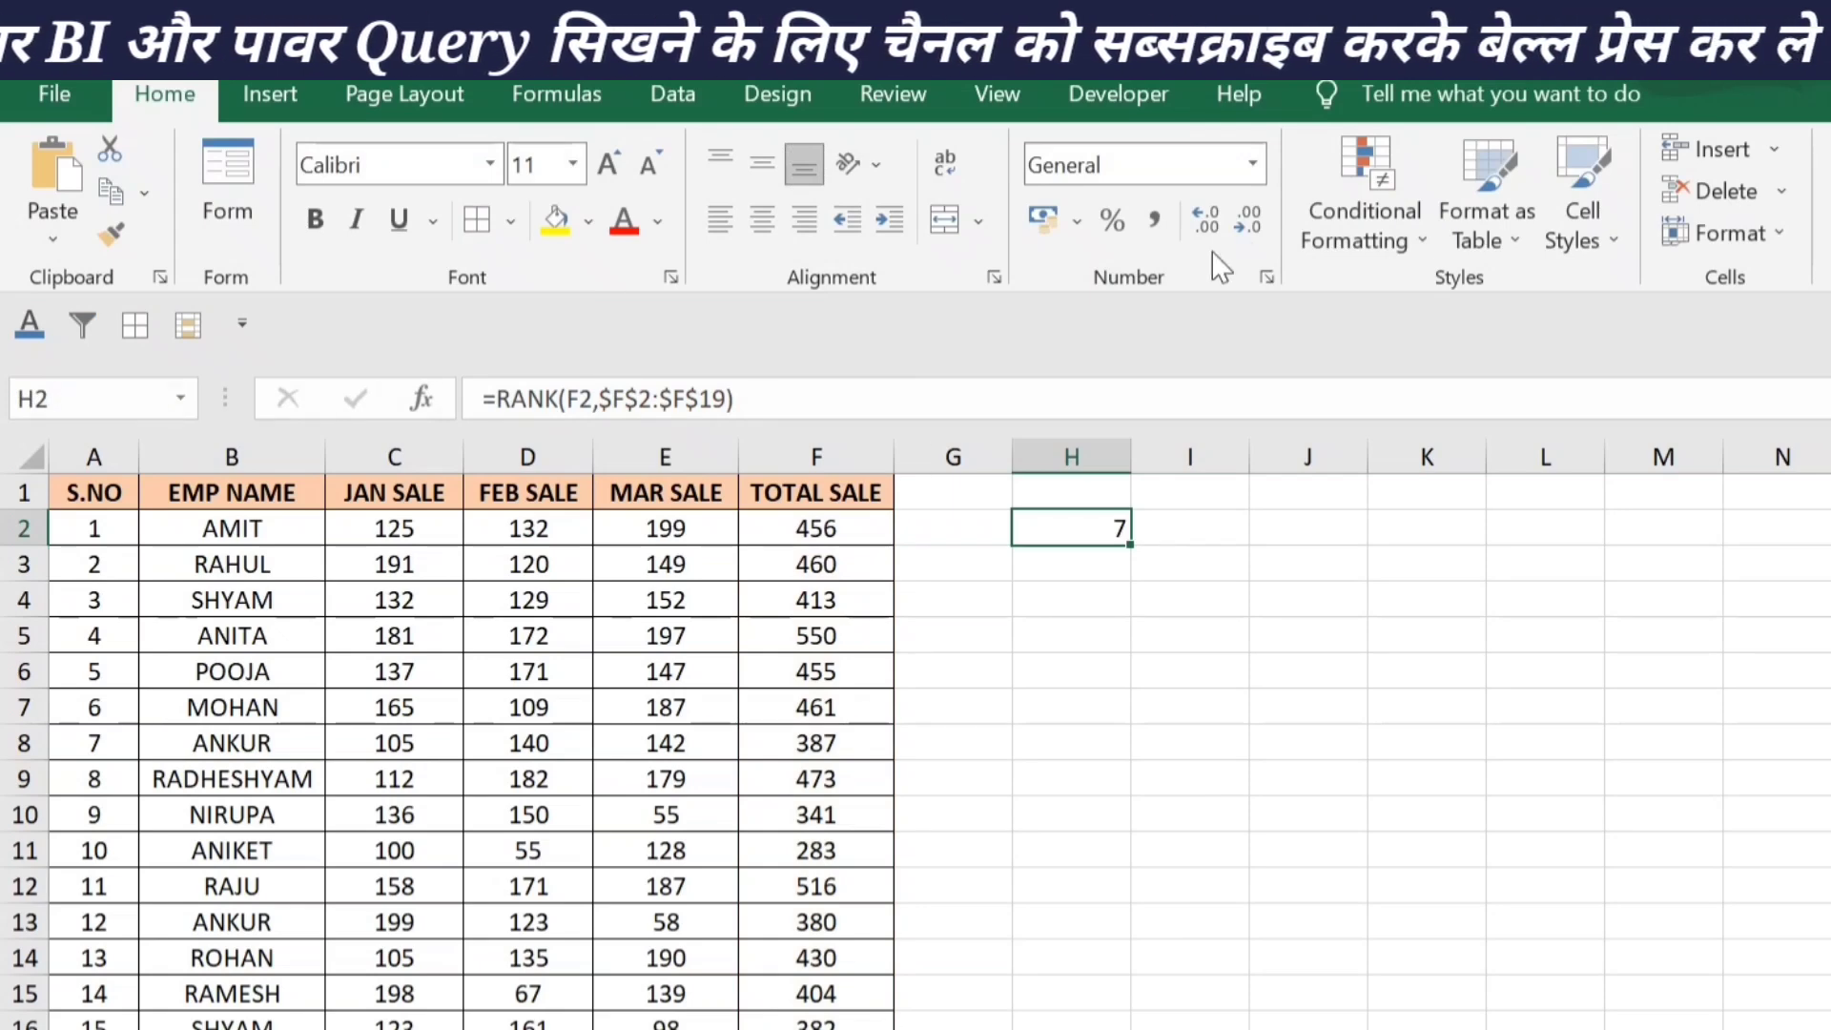
# - Start a new conditional formatting rule for F2:F19 that uses a formula to determine which cells to format
pyautogui.moveTo(830, 527); pyautogui.dragTo(817, 1029)
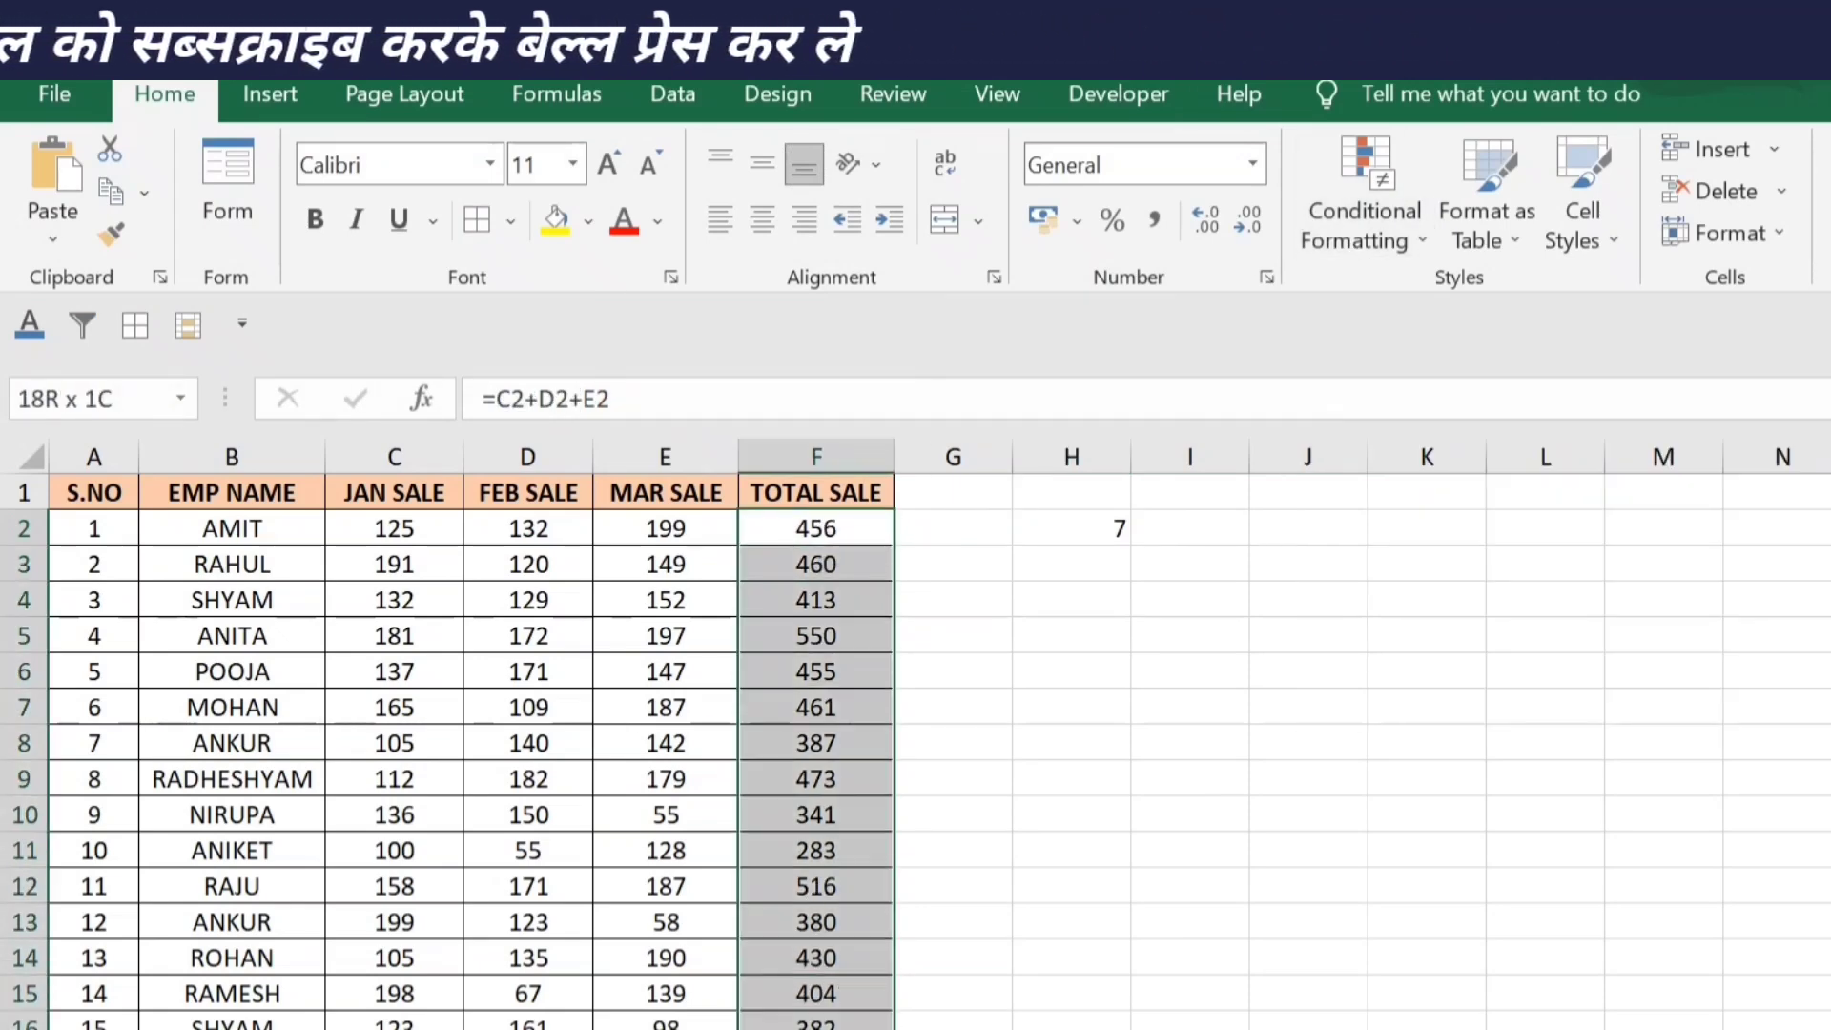
pyautogui.click(1346, 229)
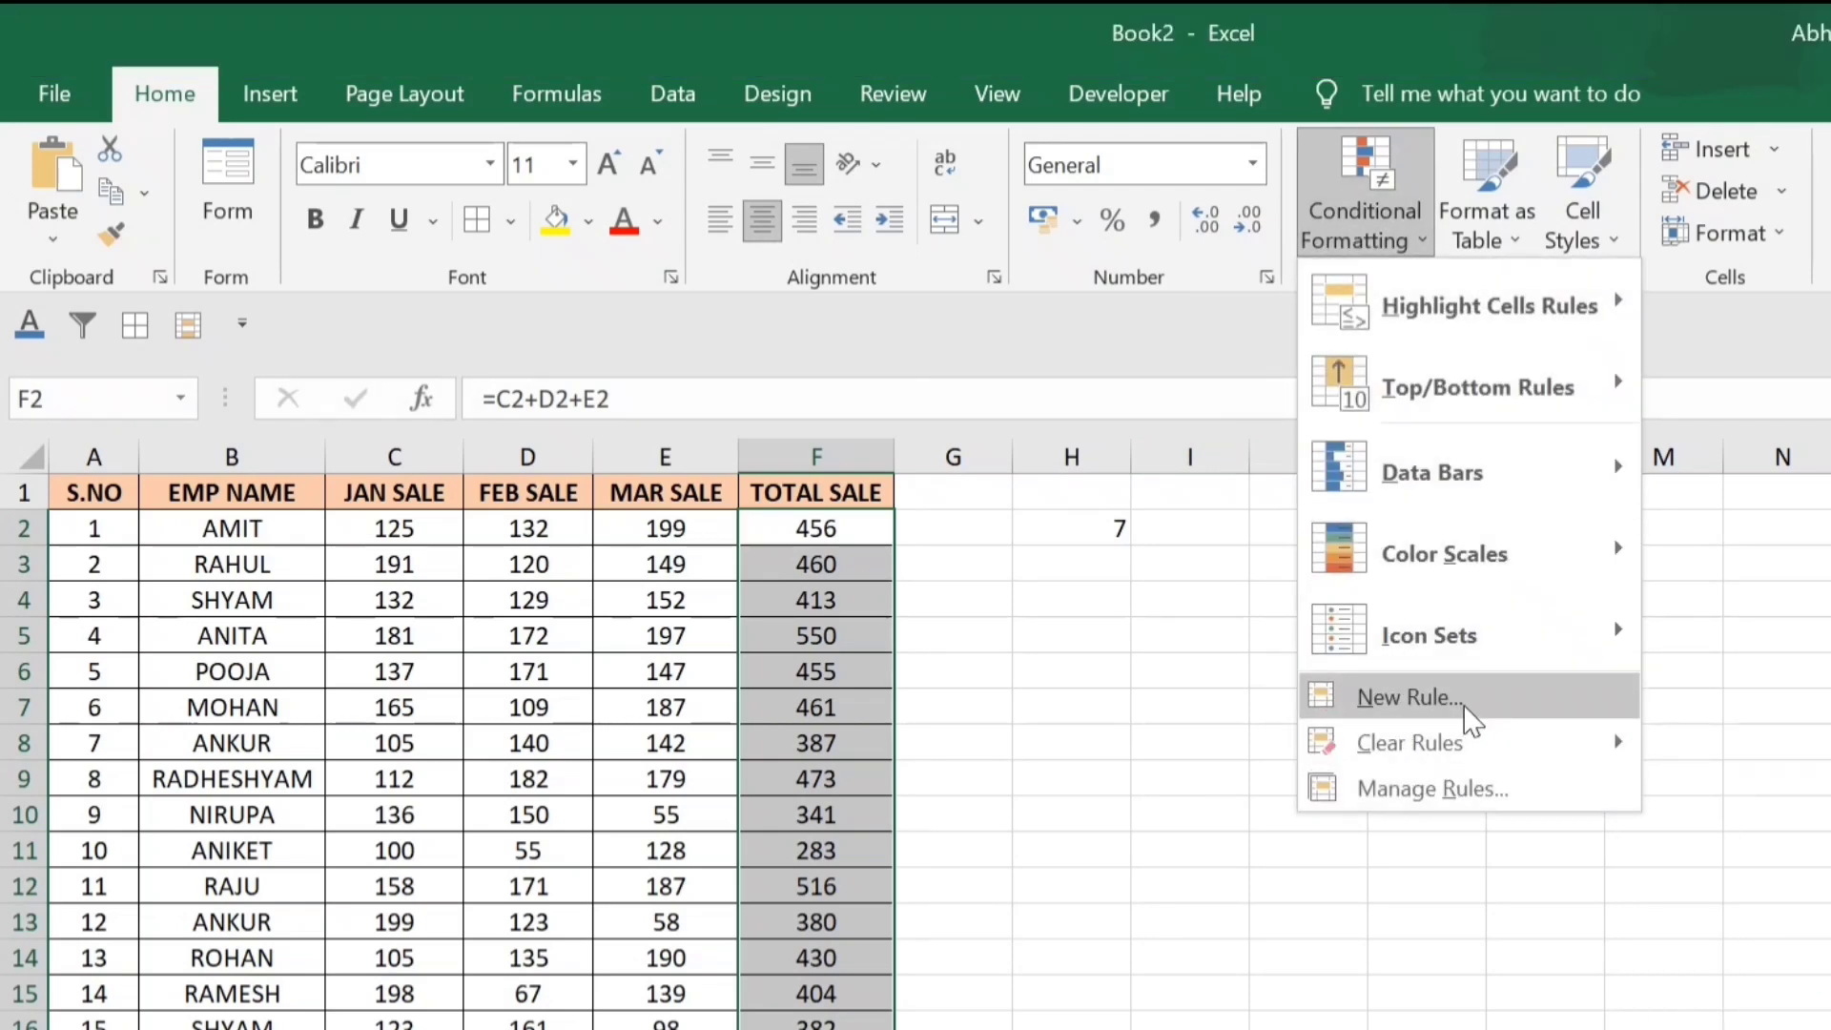
pyautogui.click(1409, 698)
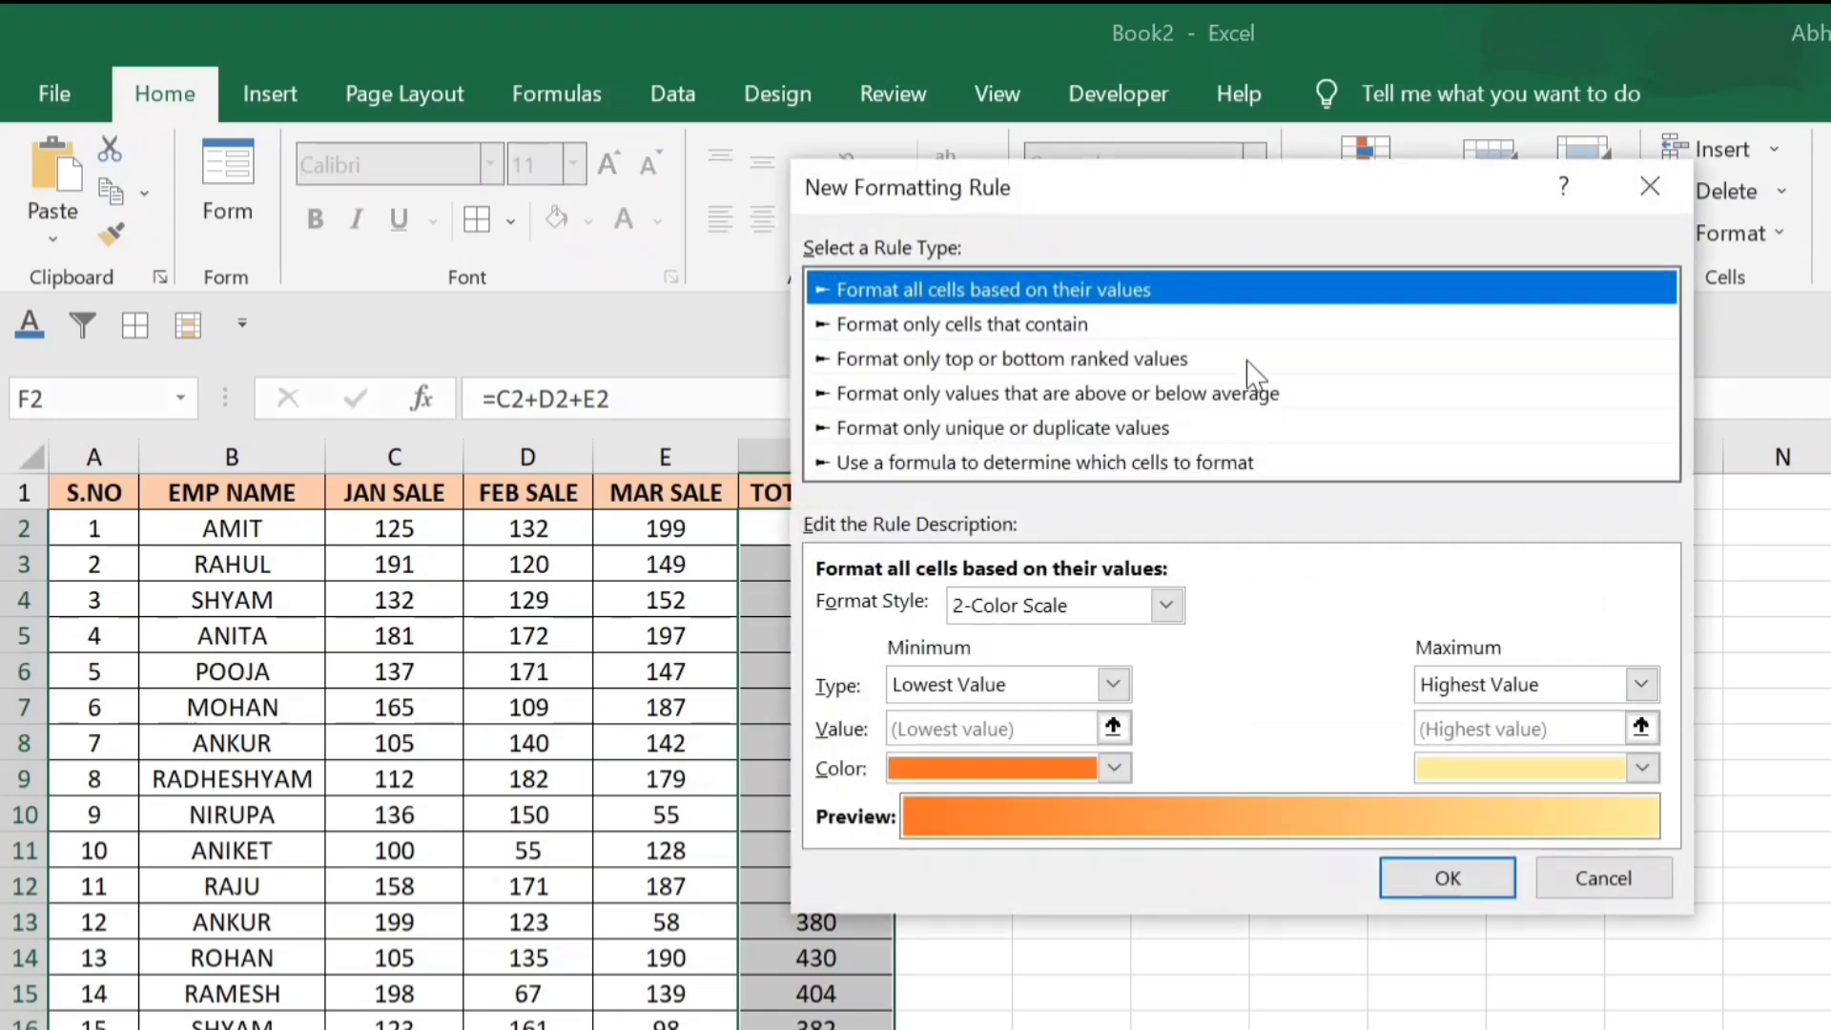
pyautogui.moveTo(1169, 195); pyautogui.dragTo(1581, 455)
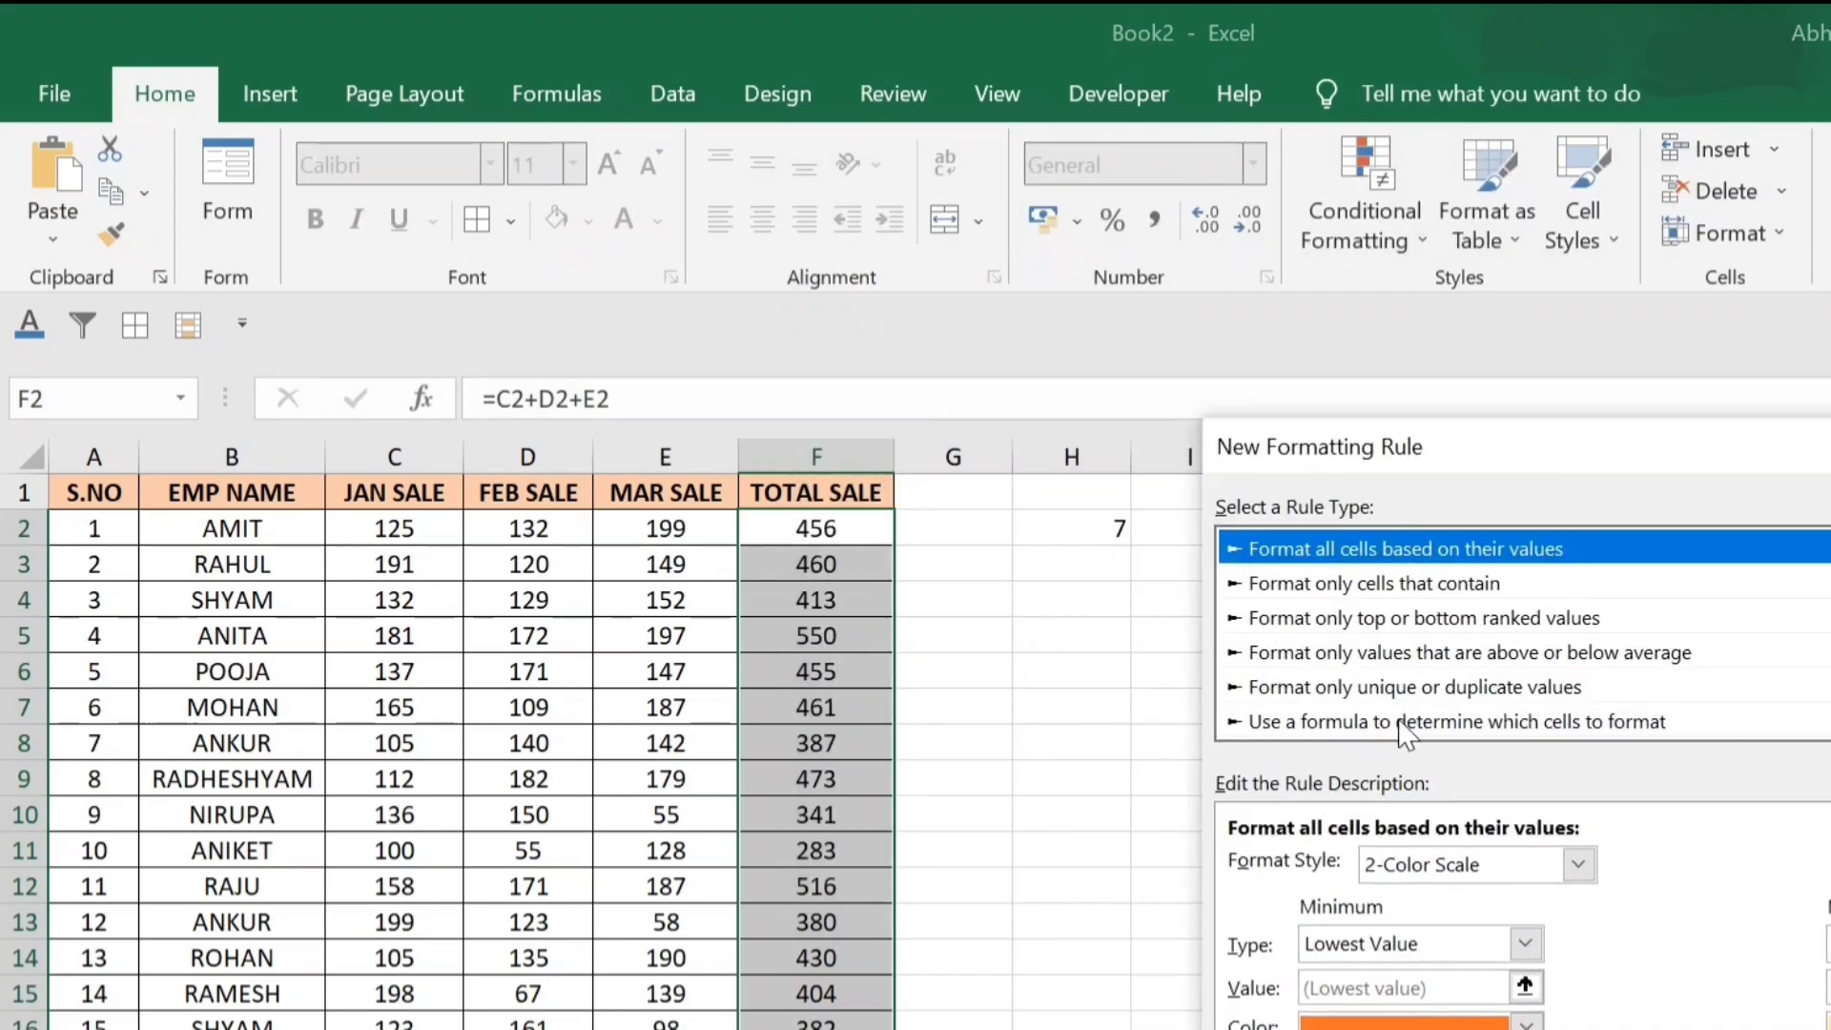
pyautogui.click(1494, 725)
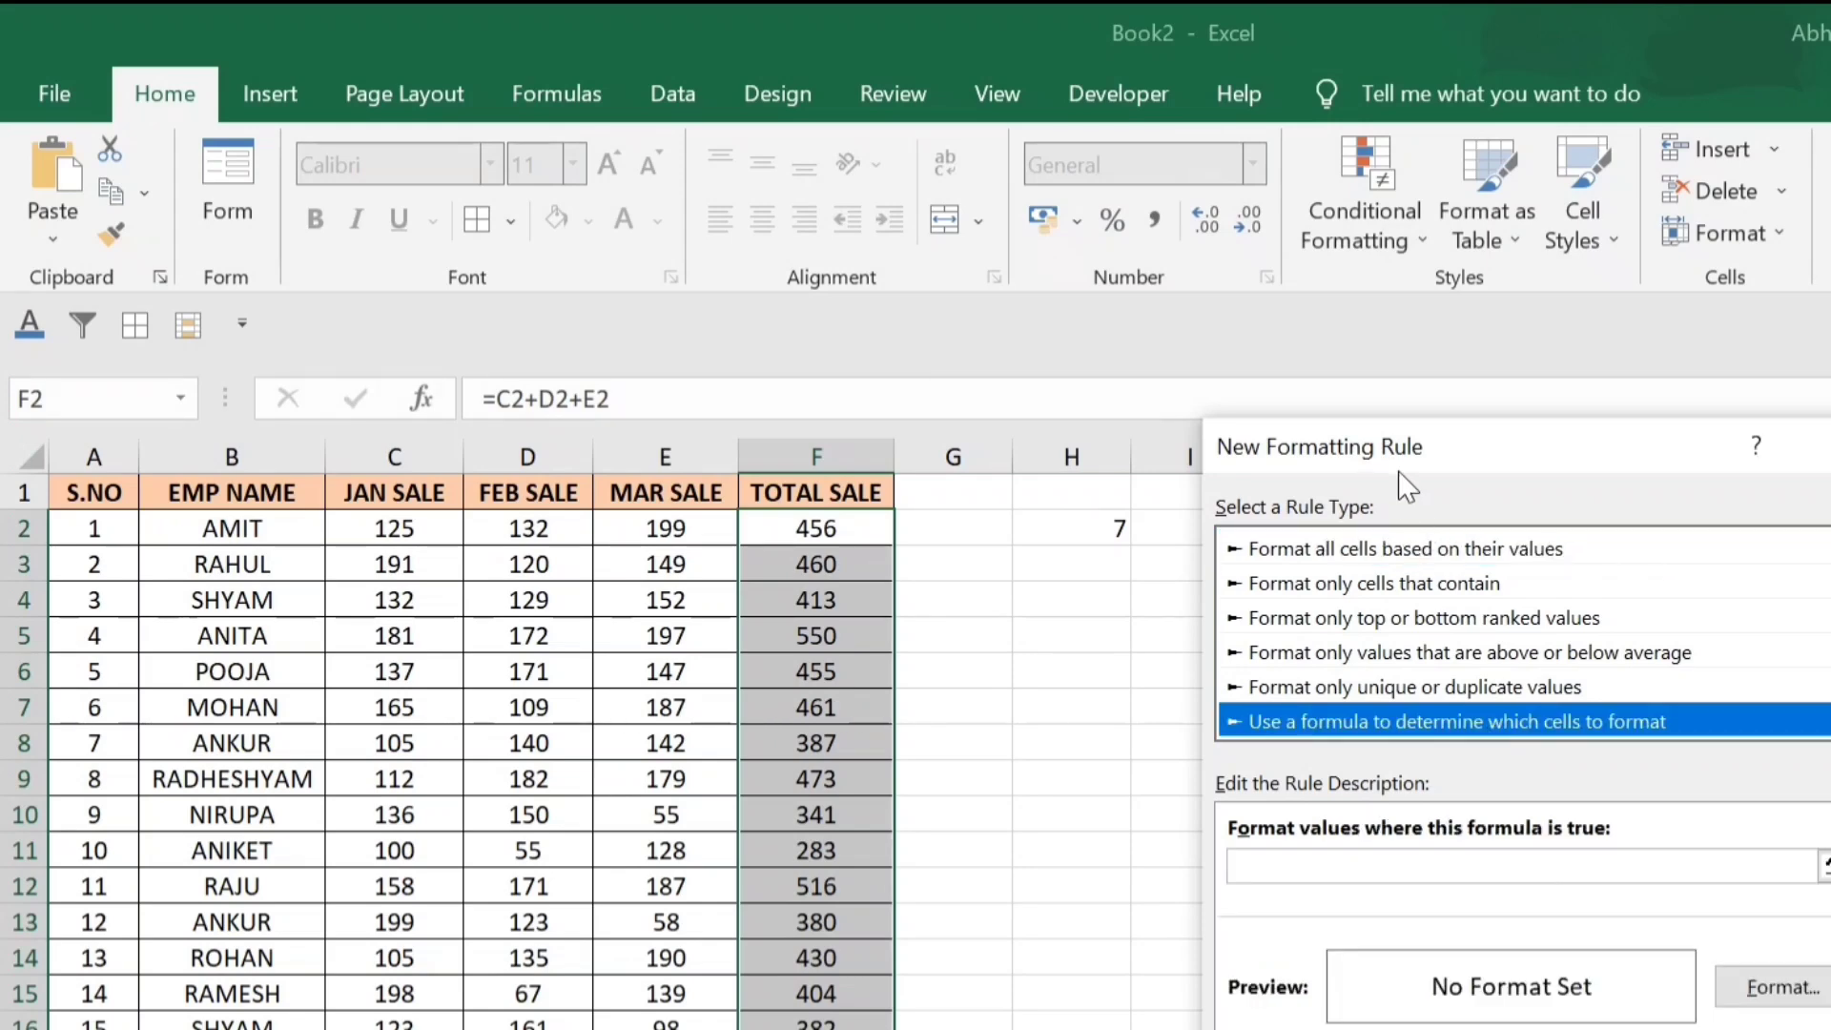
pyautogui.moveTo(1393, 456); pyautogui.dragTo(1391, 353)
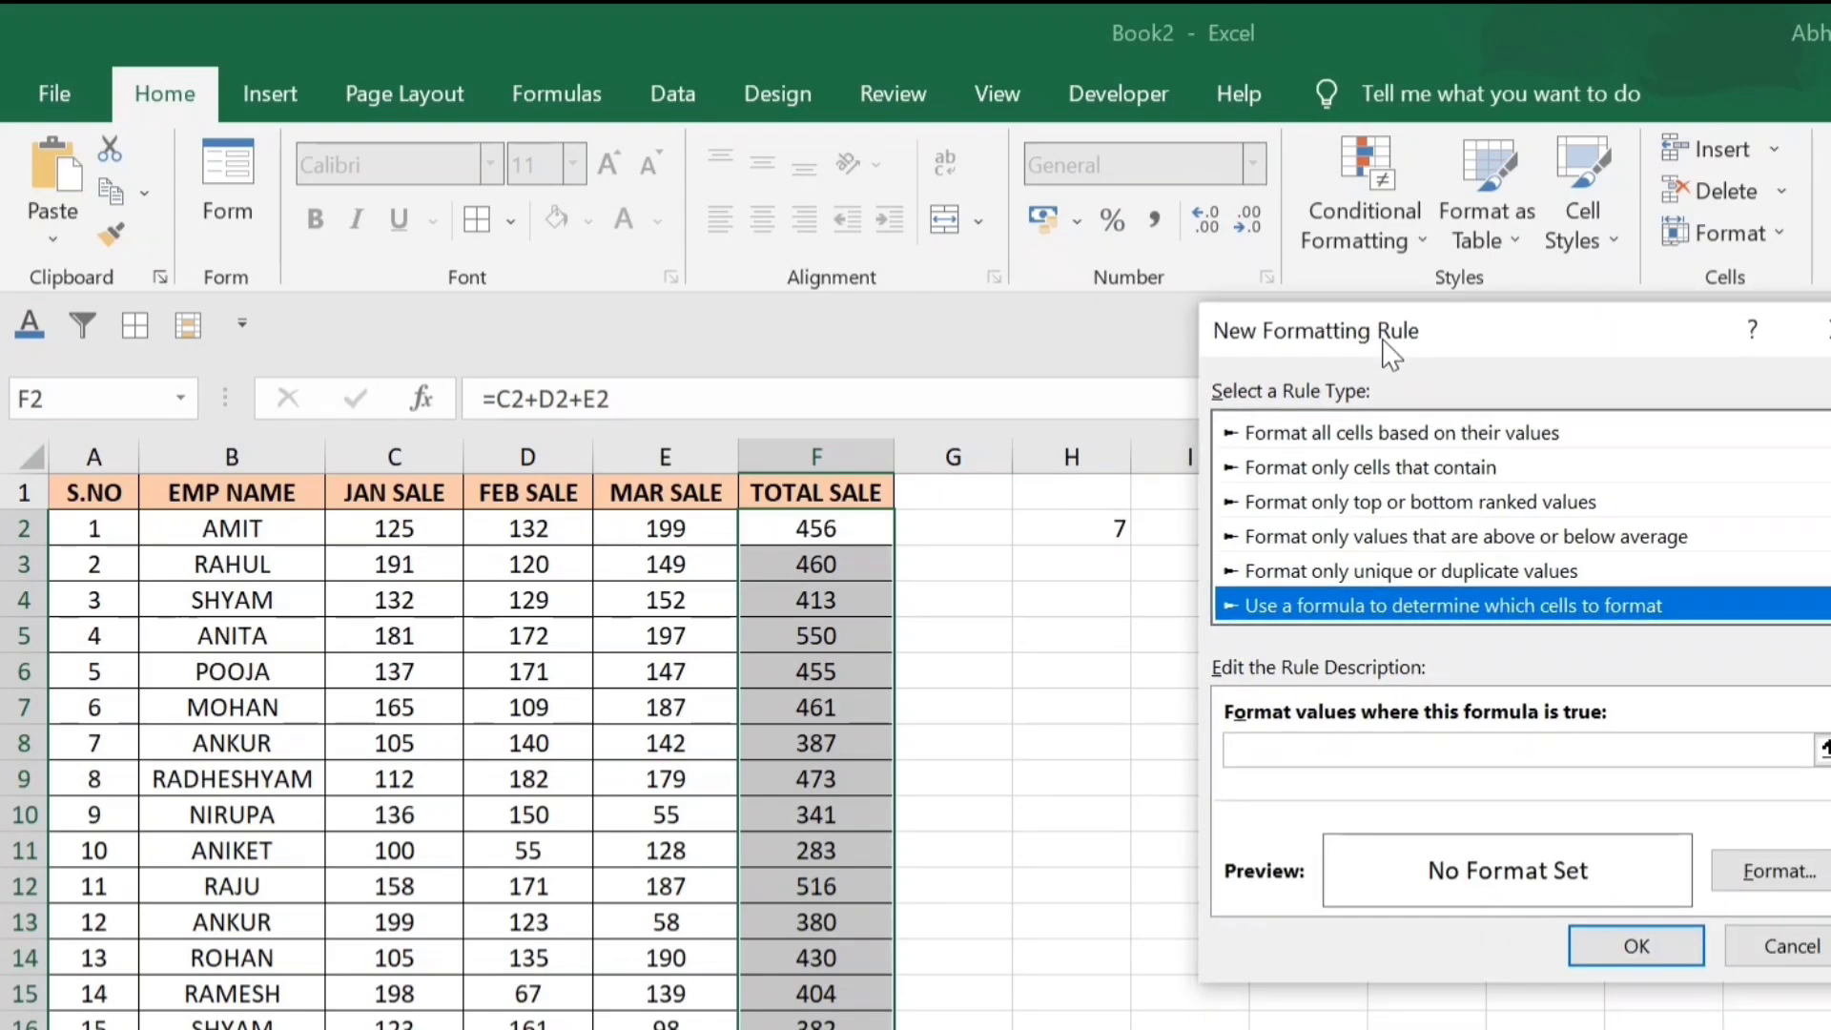
# - Set the rule formula to =RANK(F2,$F$2:$F$19)<=3 so that it targets the top three total sales
pyautogui.click(1287, 753)
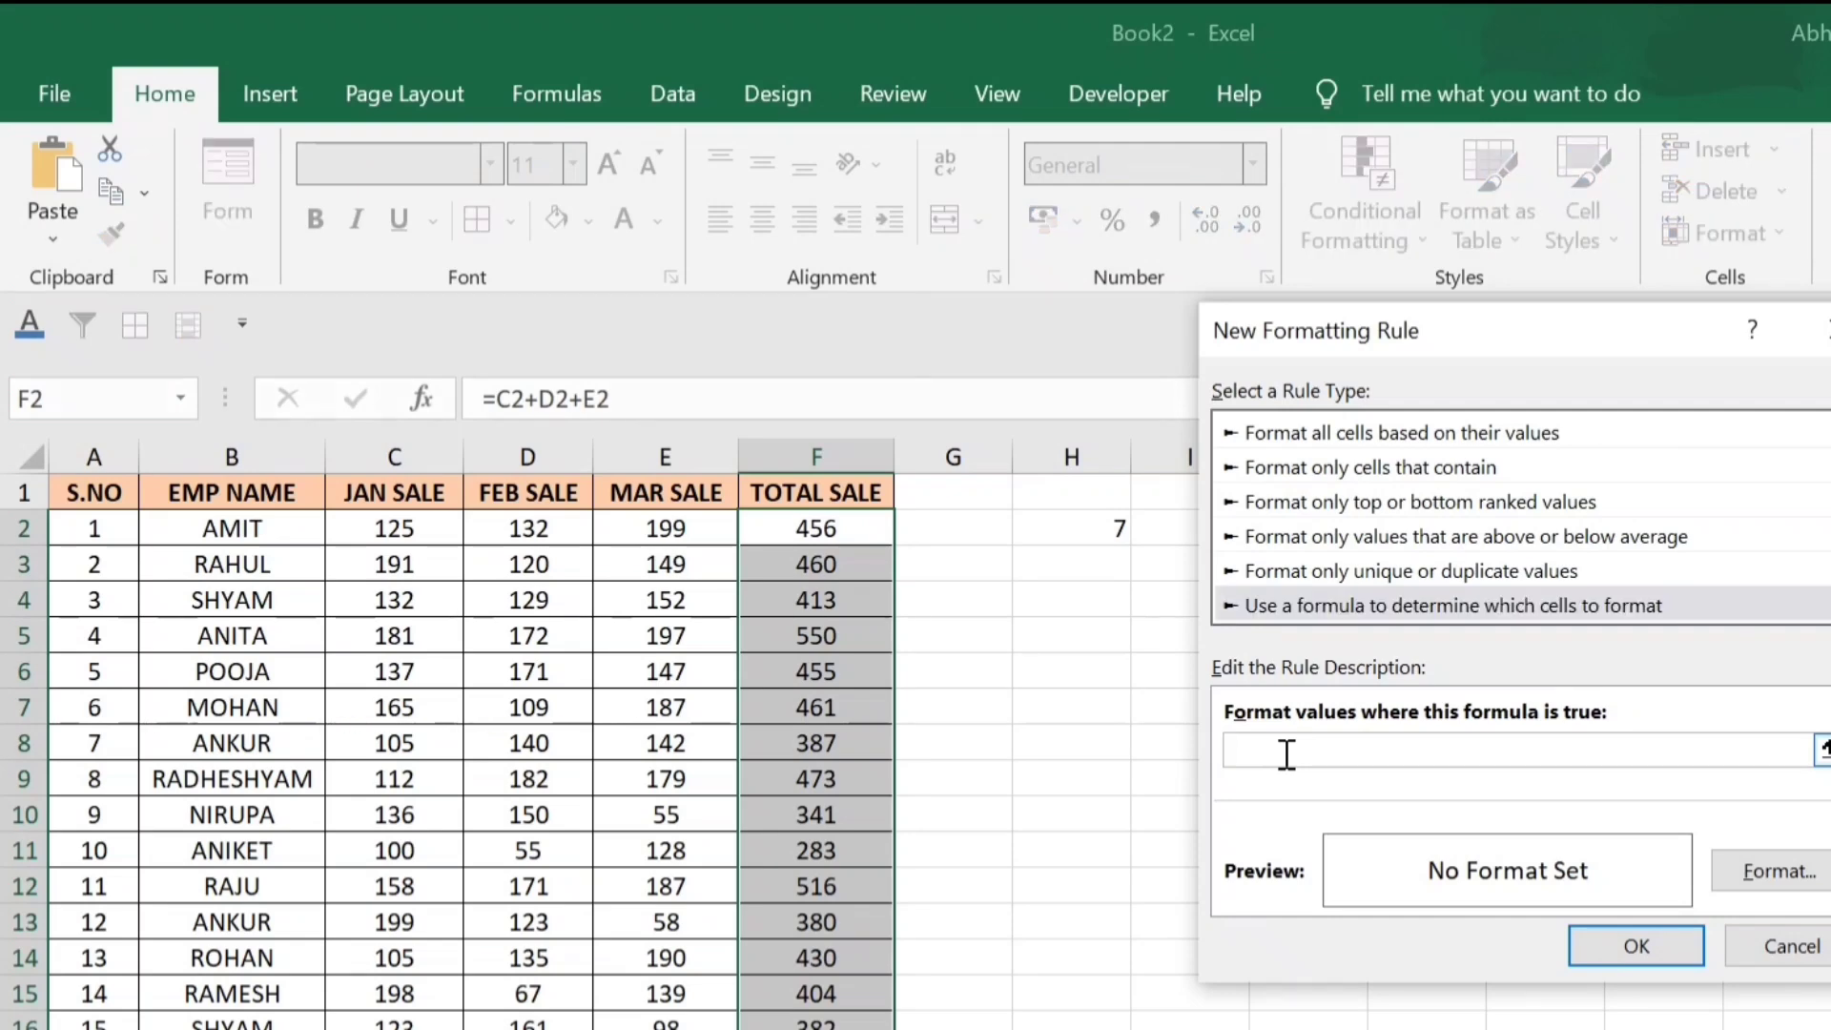
pyautogui.write('=RANK(F2,$F$2:$F$19)')
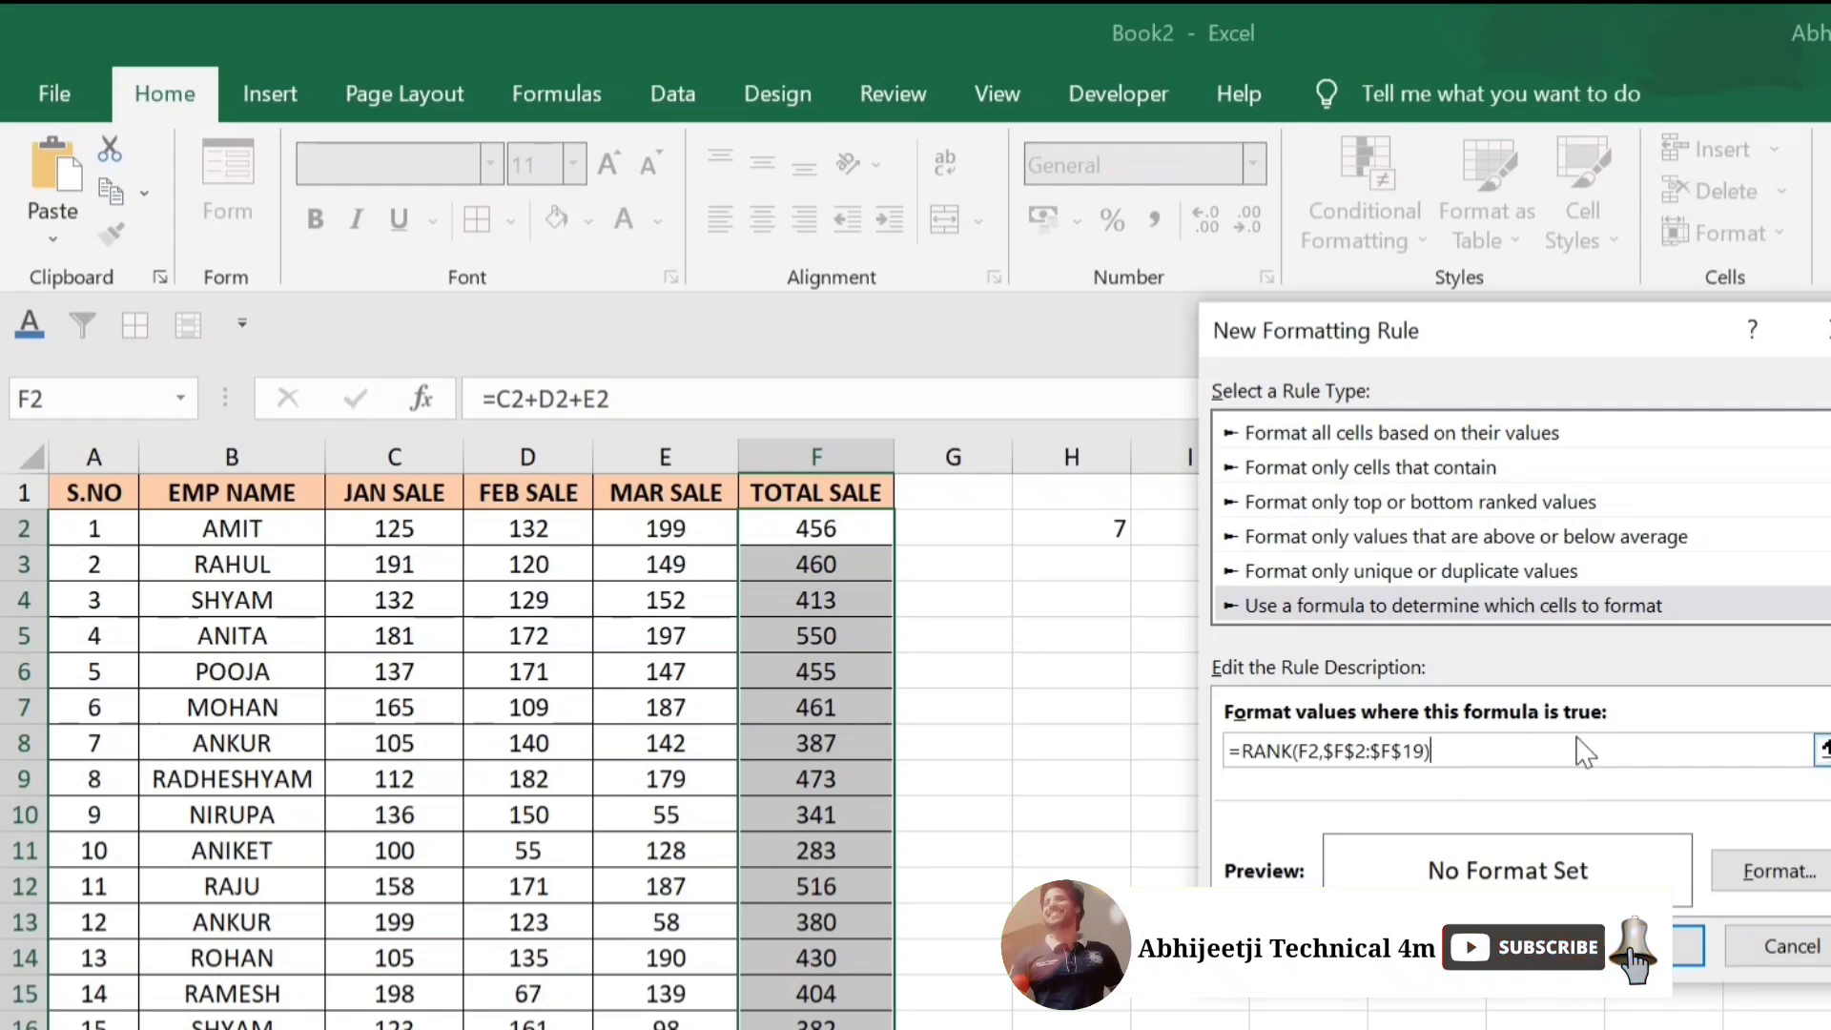
pyautogui.write('=3')
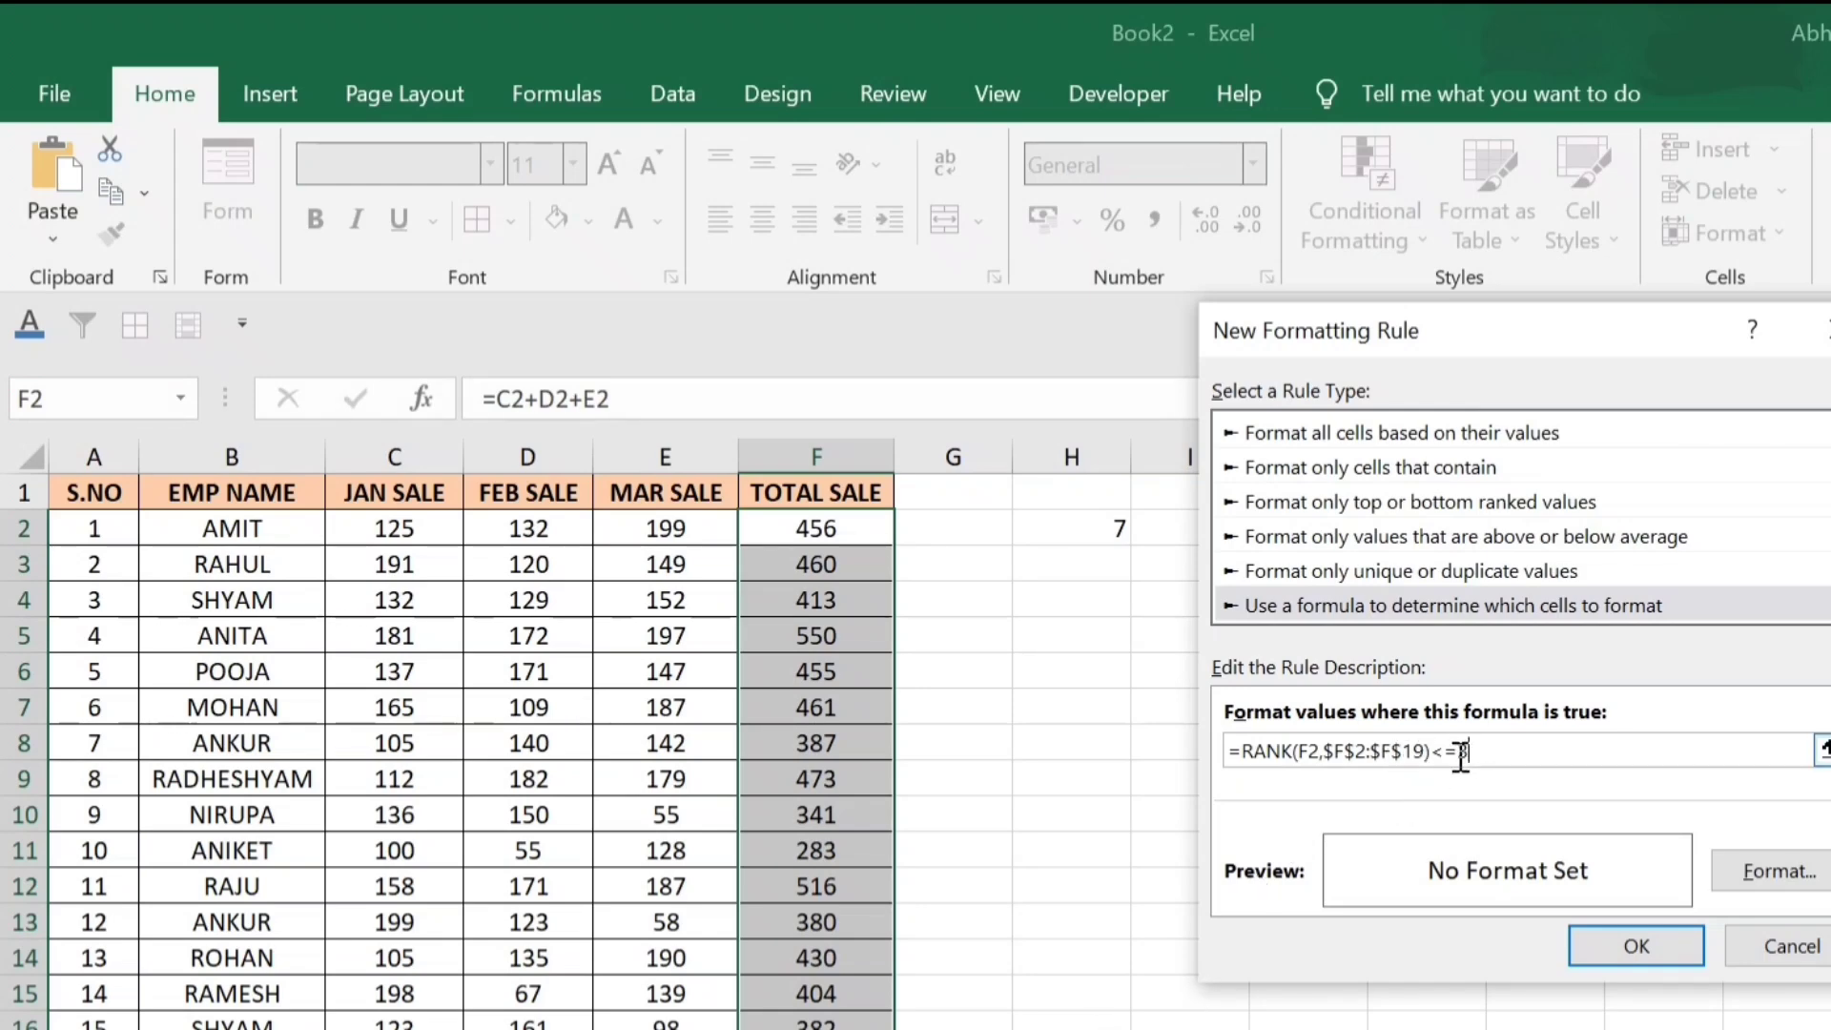
# - Give the rule's format a light blue background fill
pyautogui.click(1753, 868)
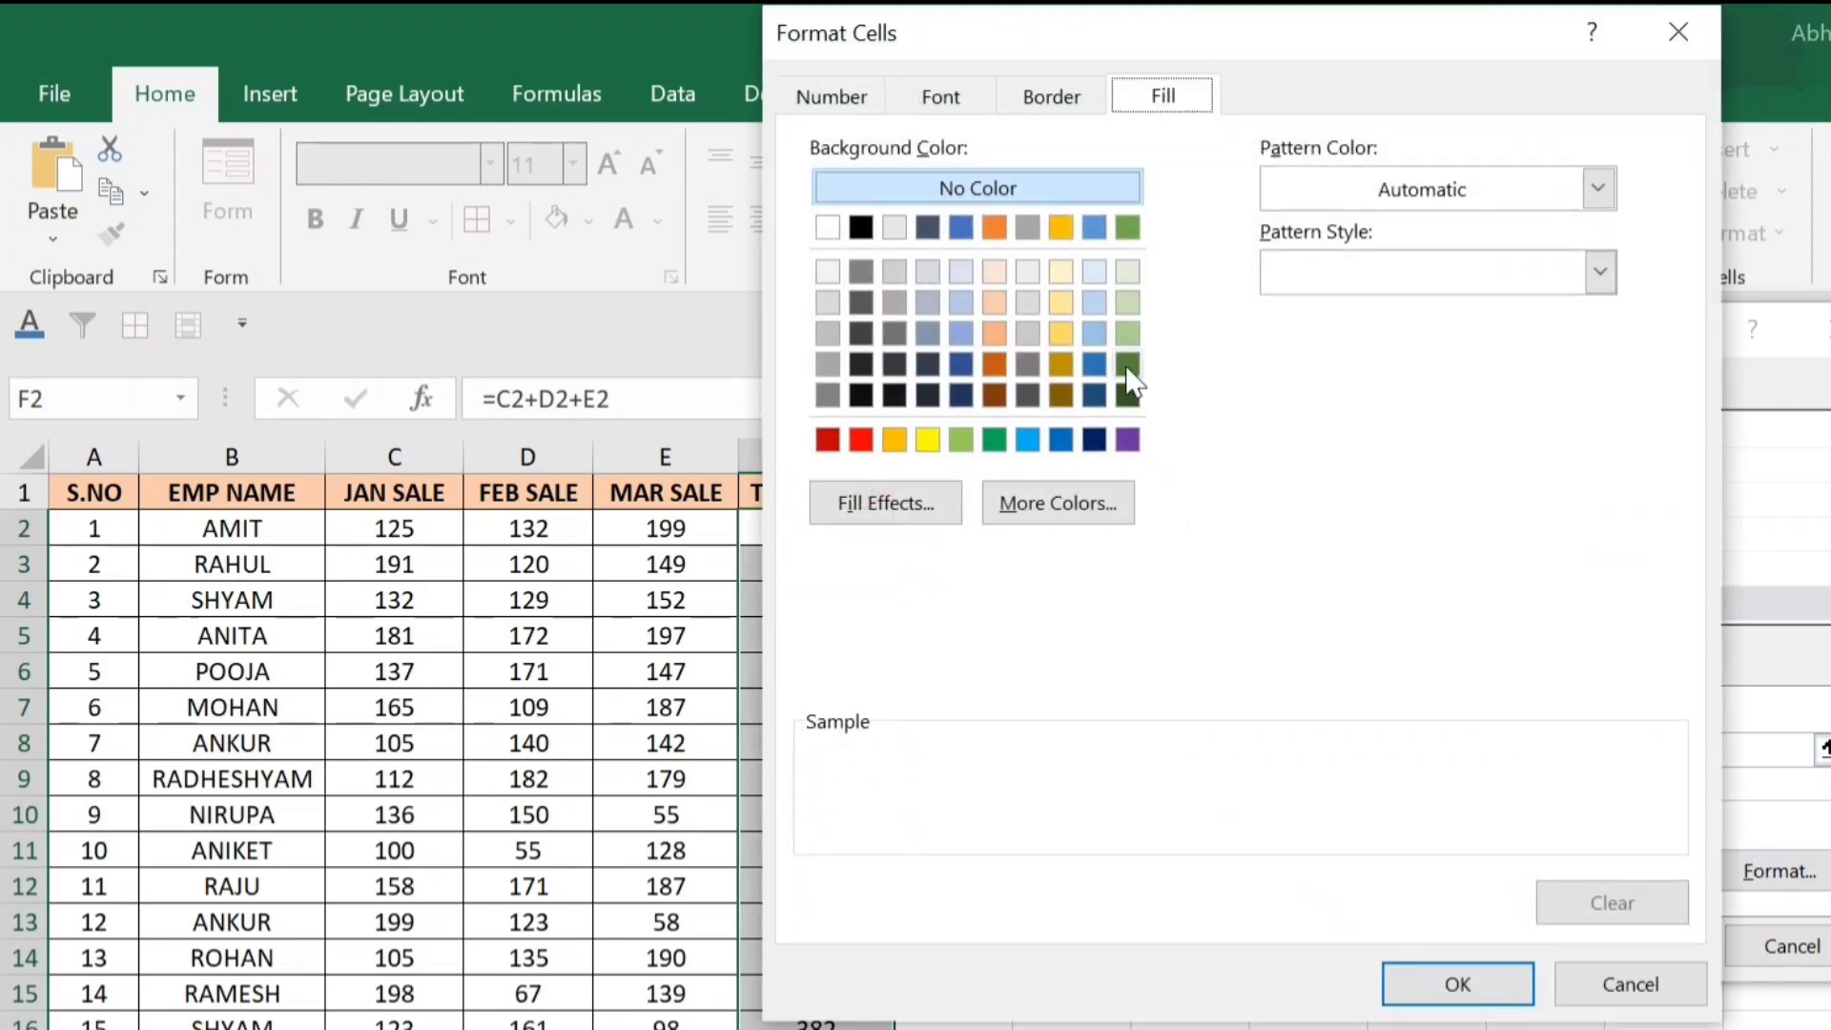
pyautogui.click(1097, 330)
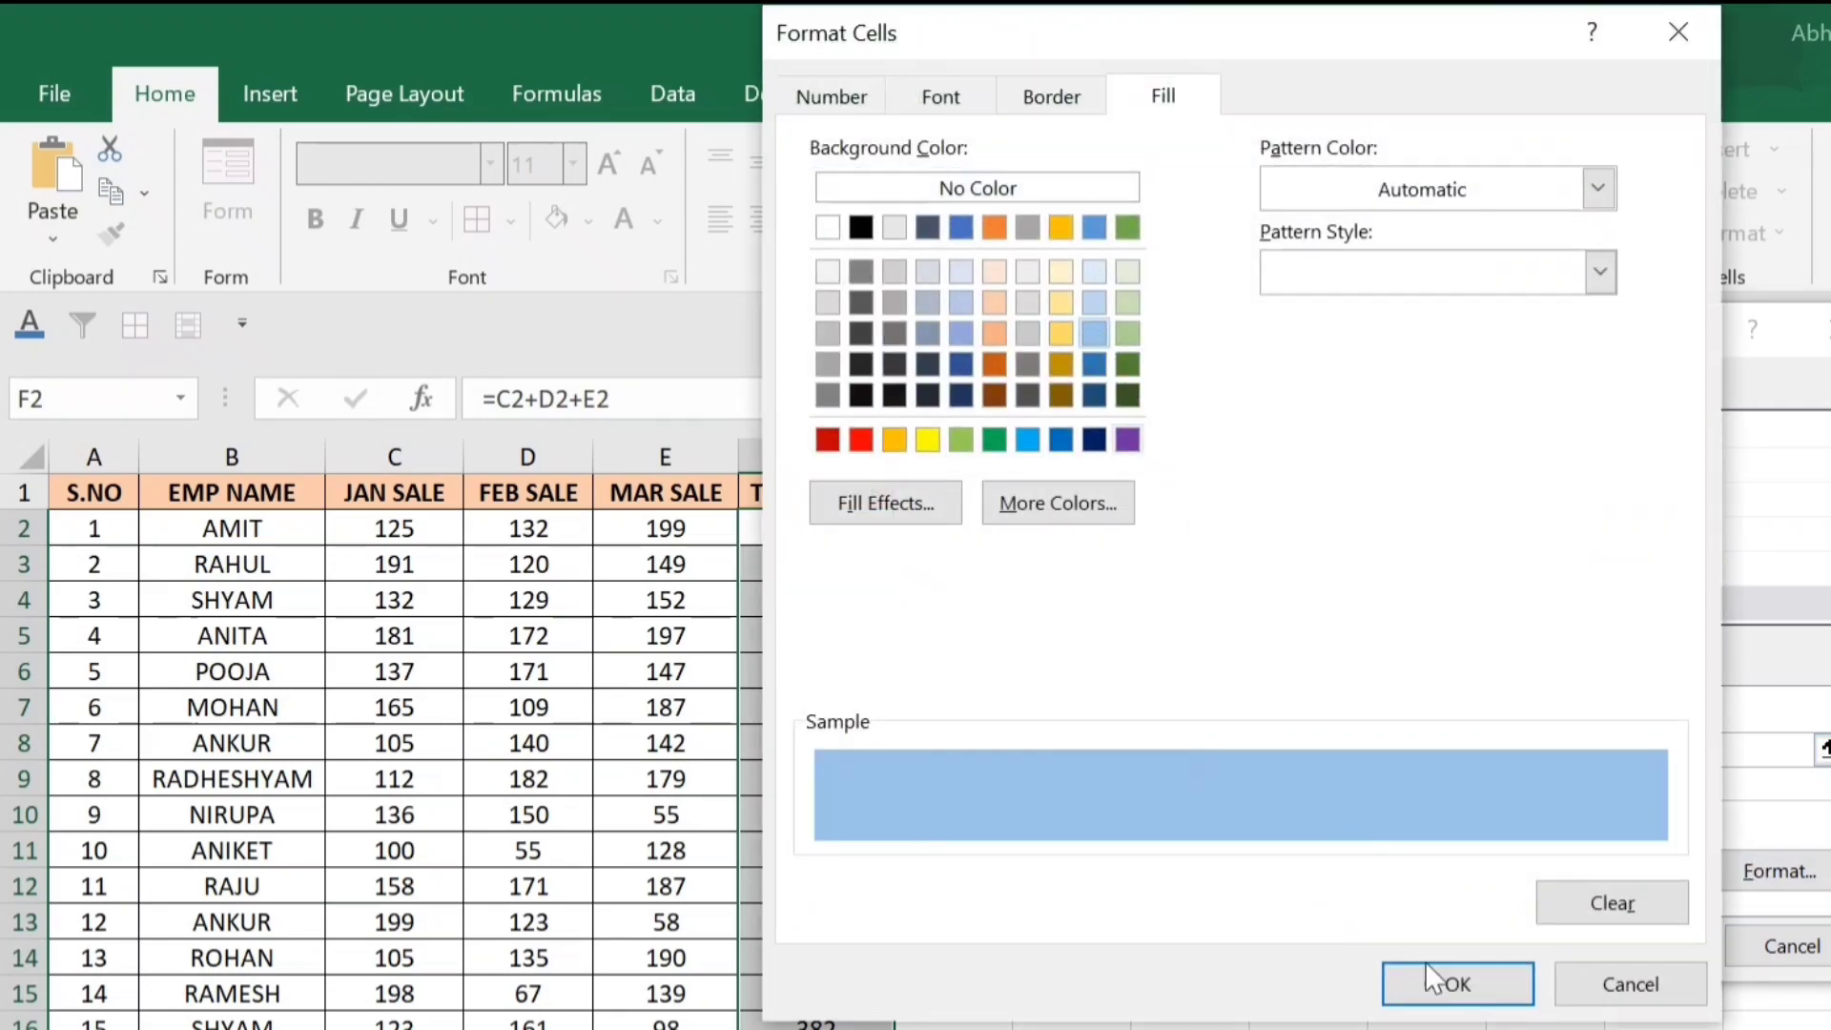
pyautogui.click(1452, 987)
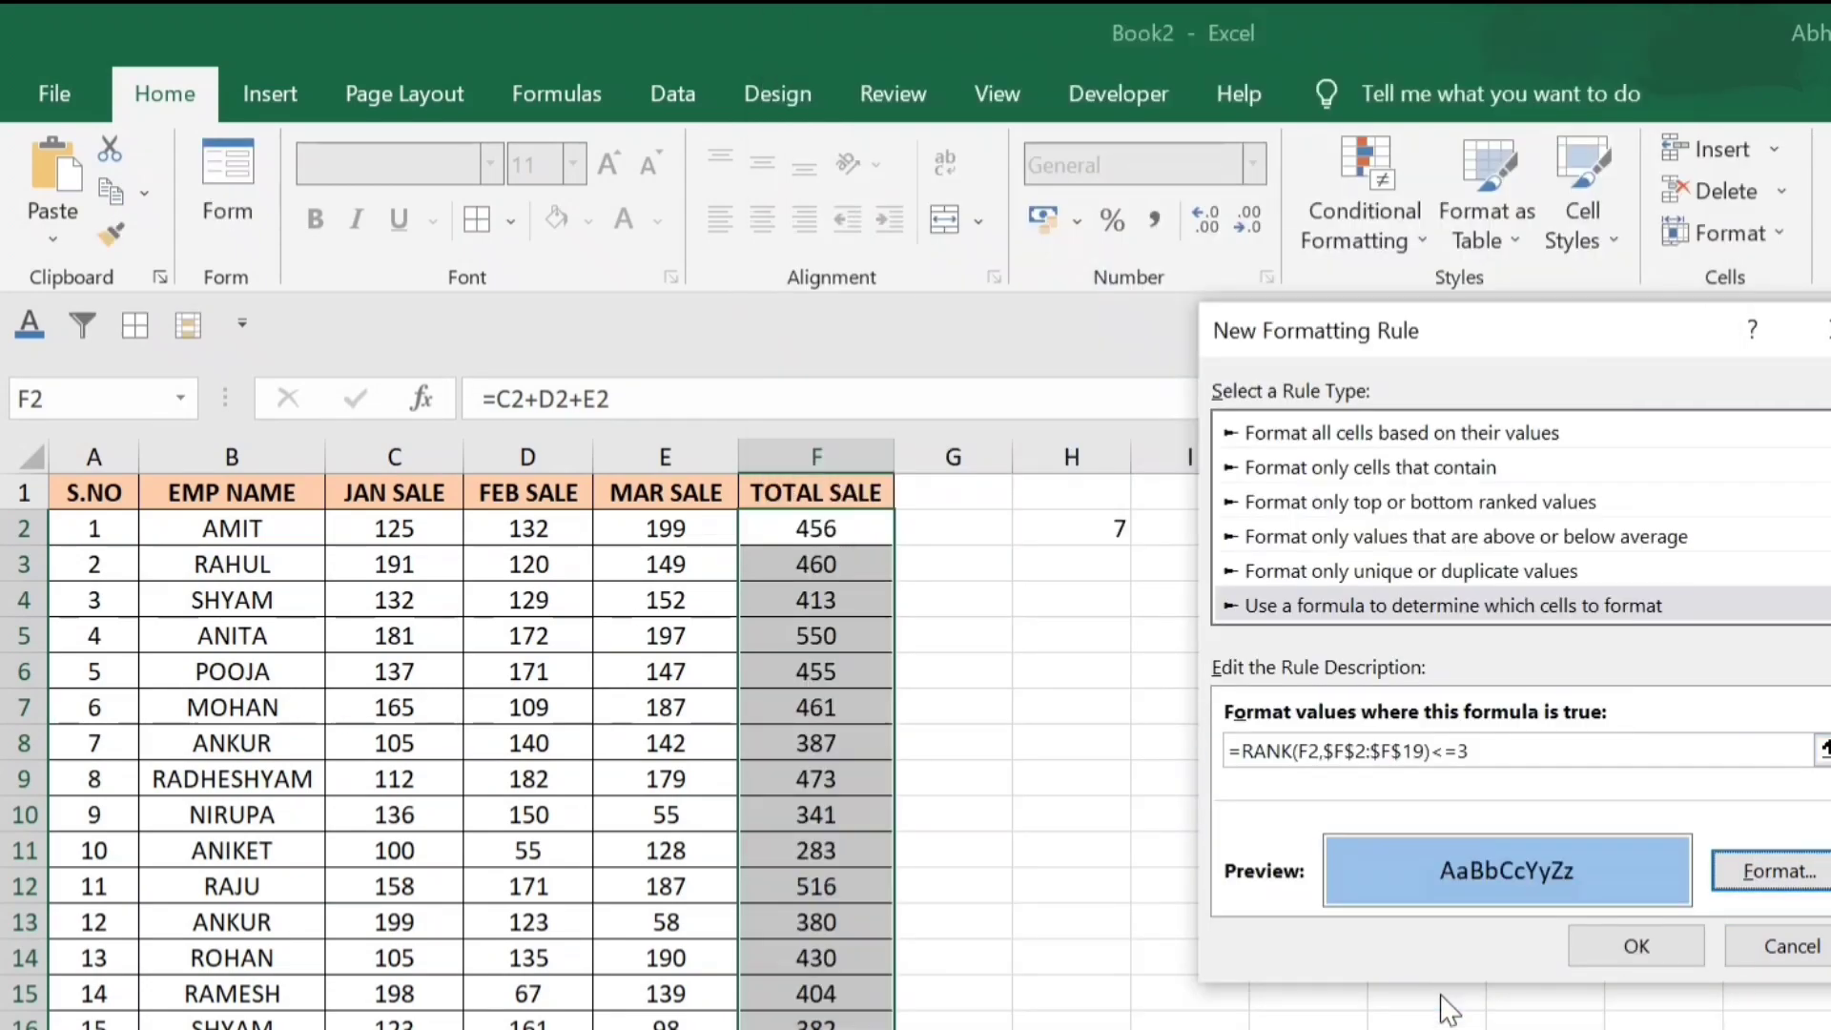
# - Try a rank limit of 10 in the rule formula and restore the limit to 3
pyautogui.click(1487, 750)
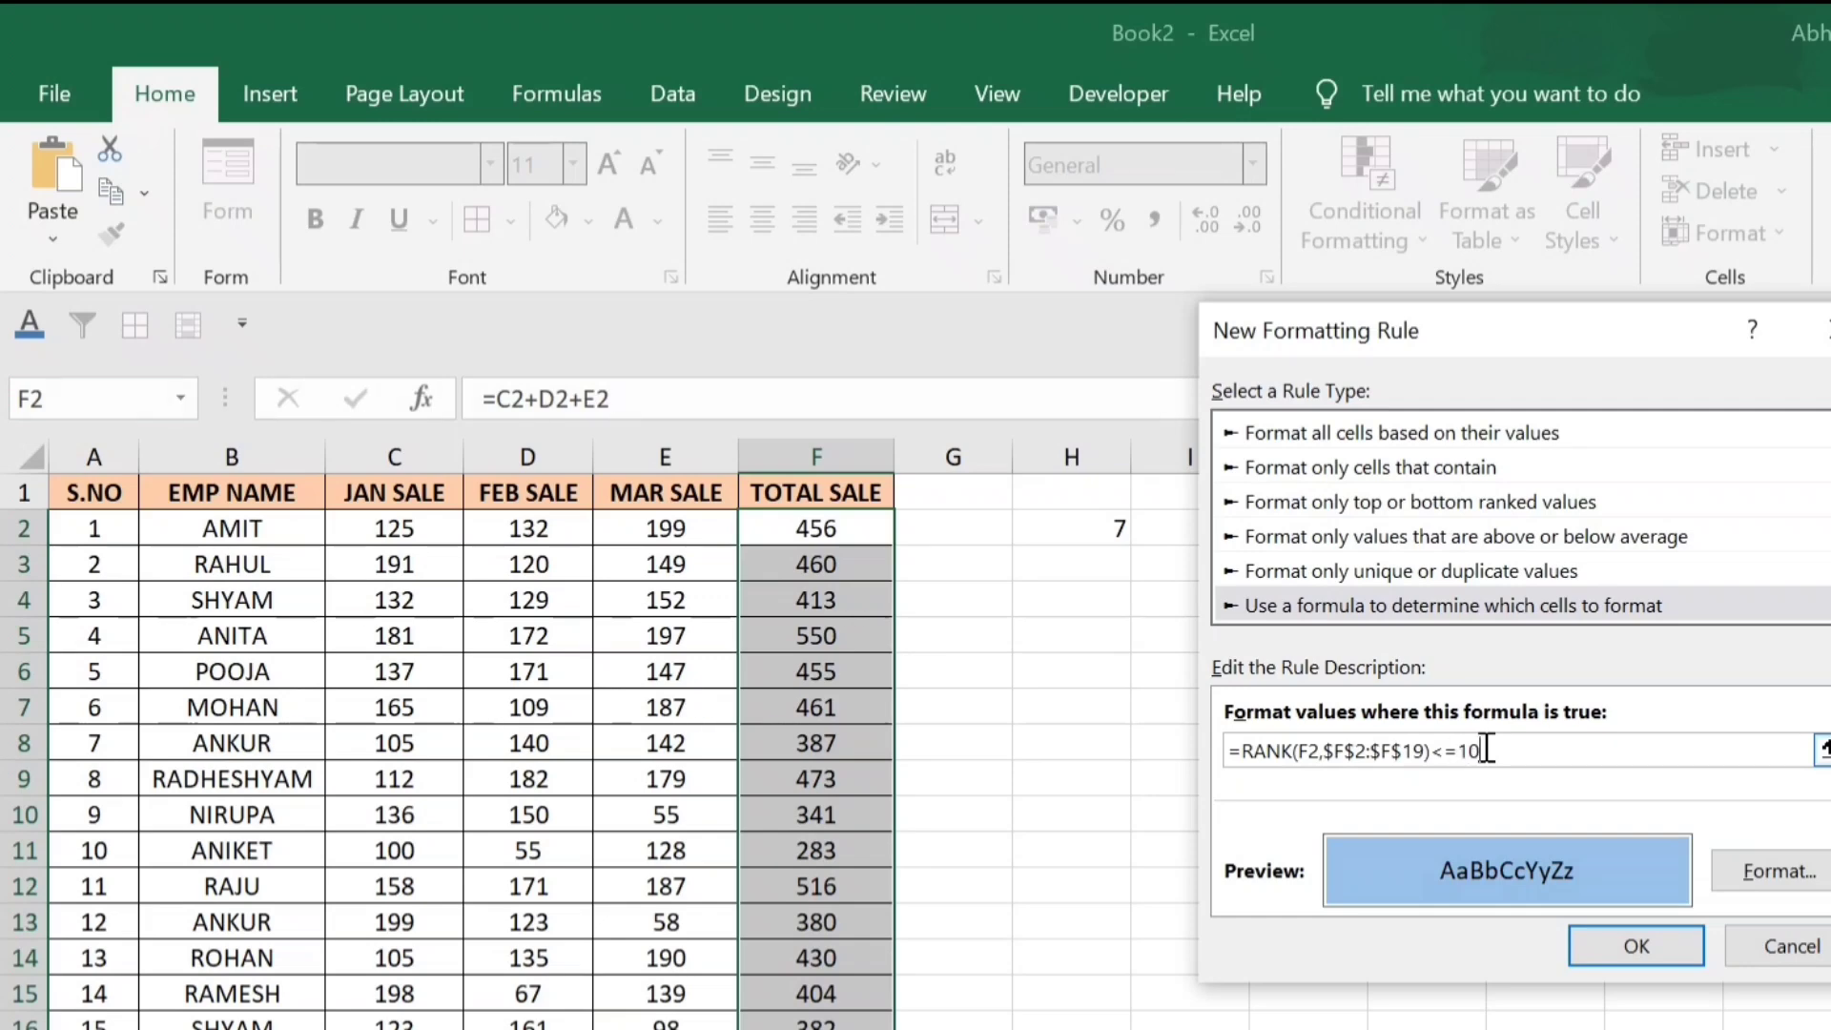
pyautogui.press('BackSpace')
pyautogui.write('3')
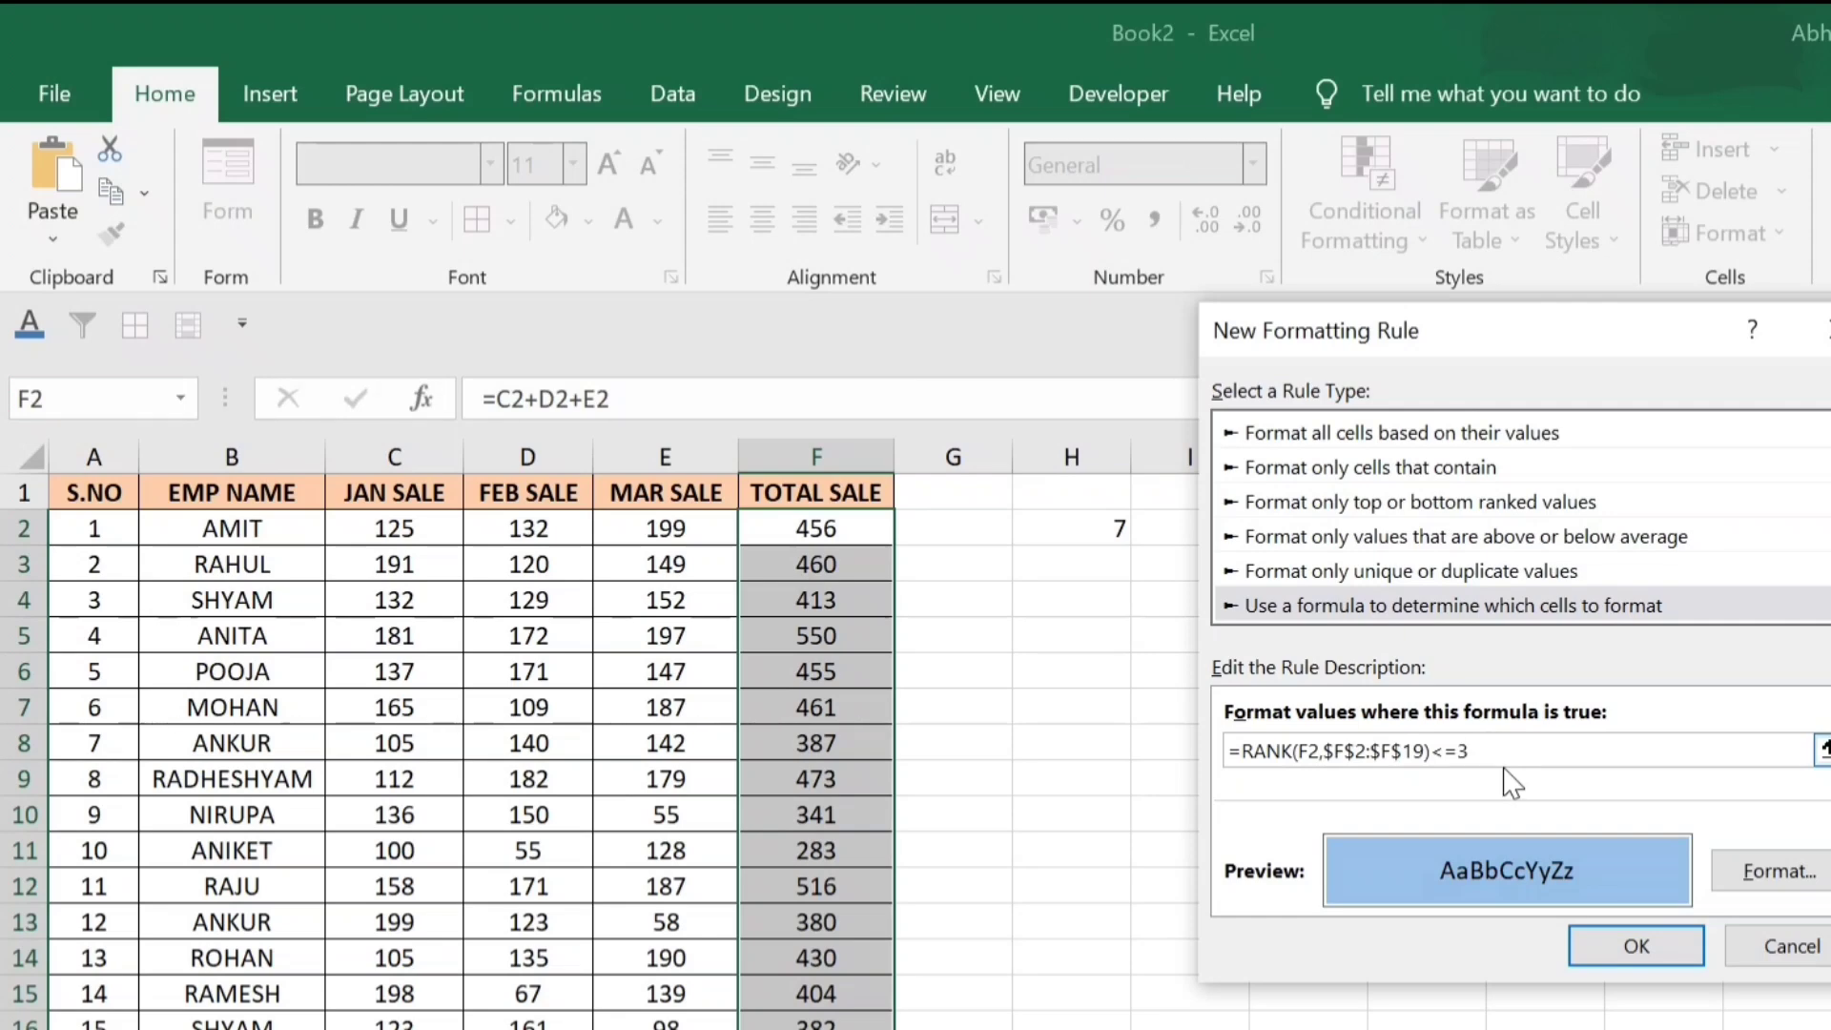
# - Apply the top-three rule to the TOTAL SALE cells and select the highlighted value in row 5
pyautogui.click(1610, 949)
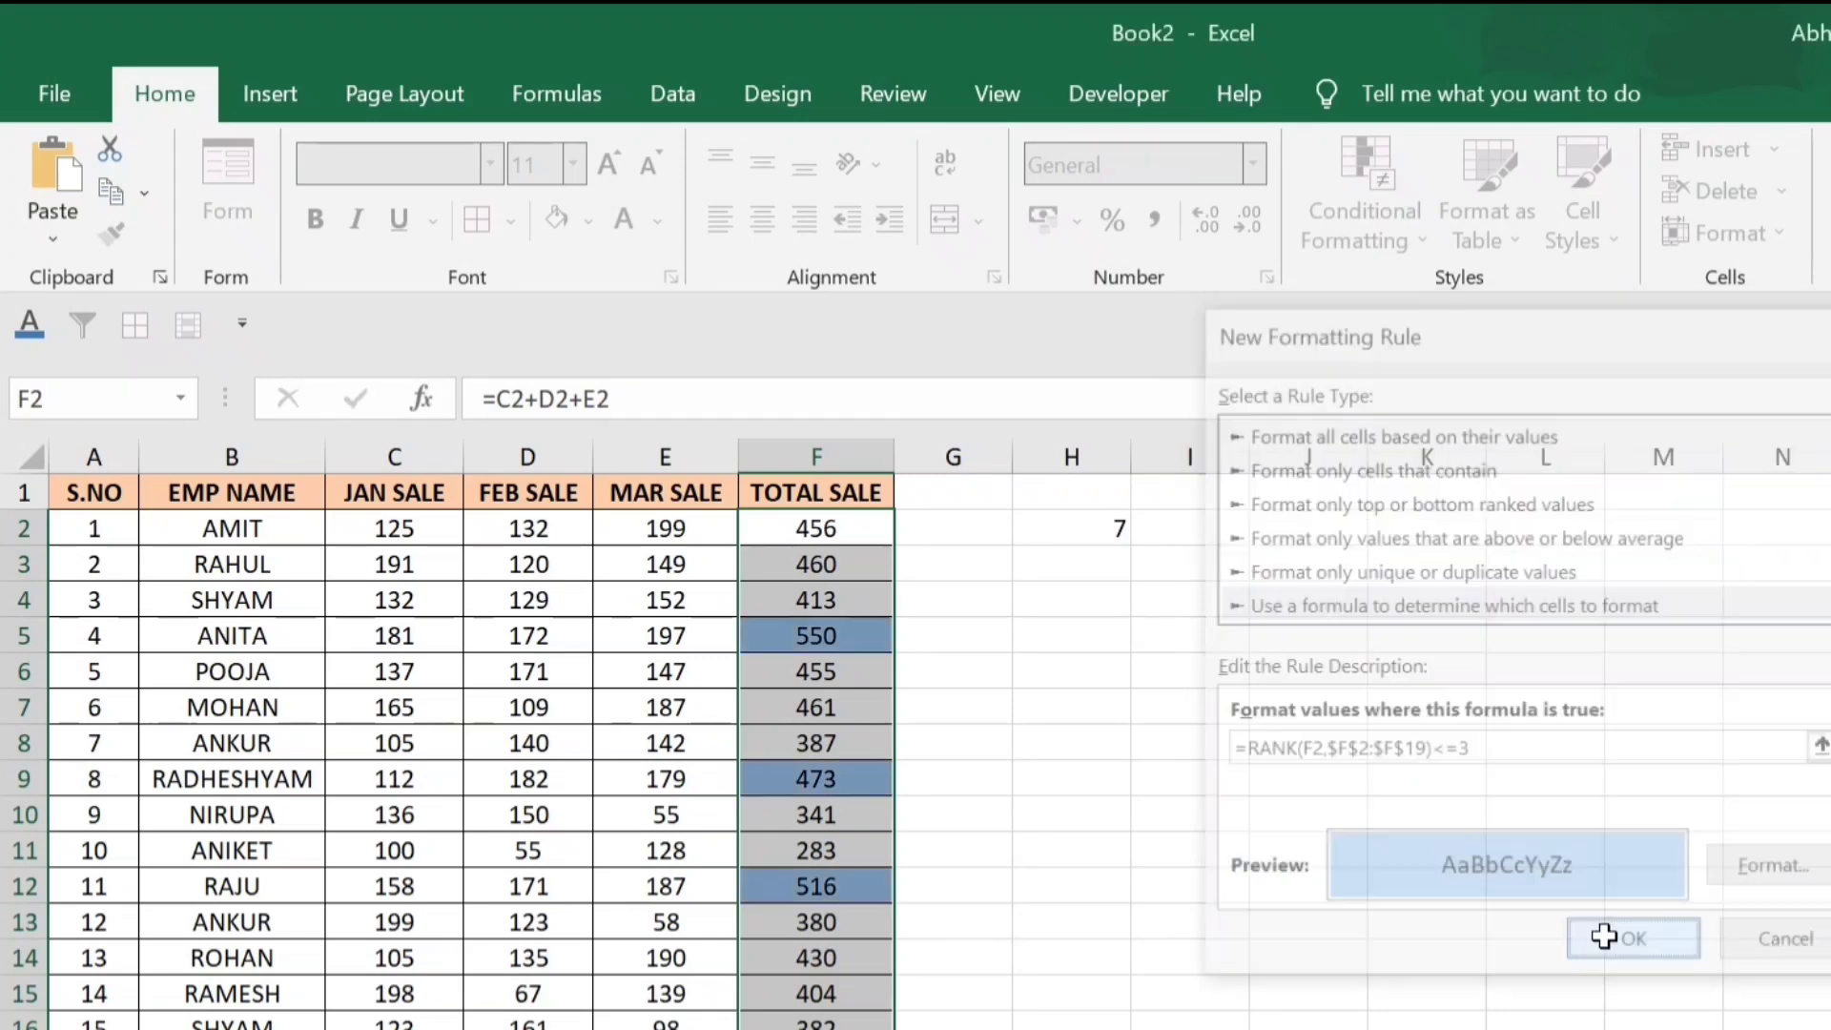
pyautogui.click(835, 641)
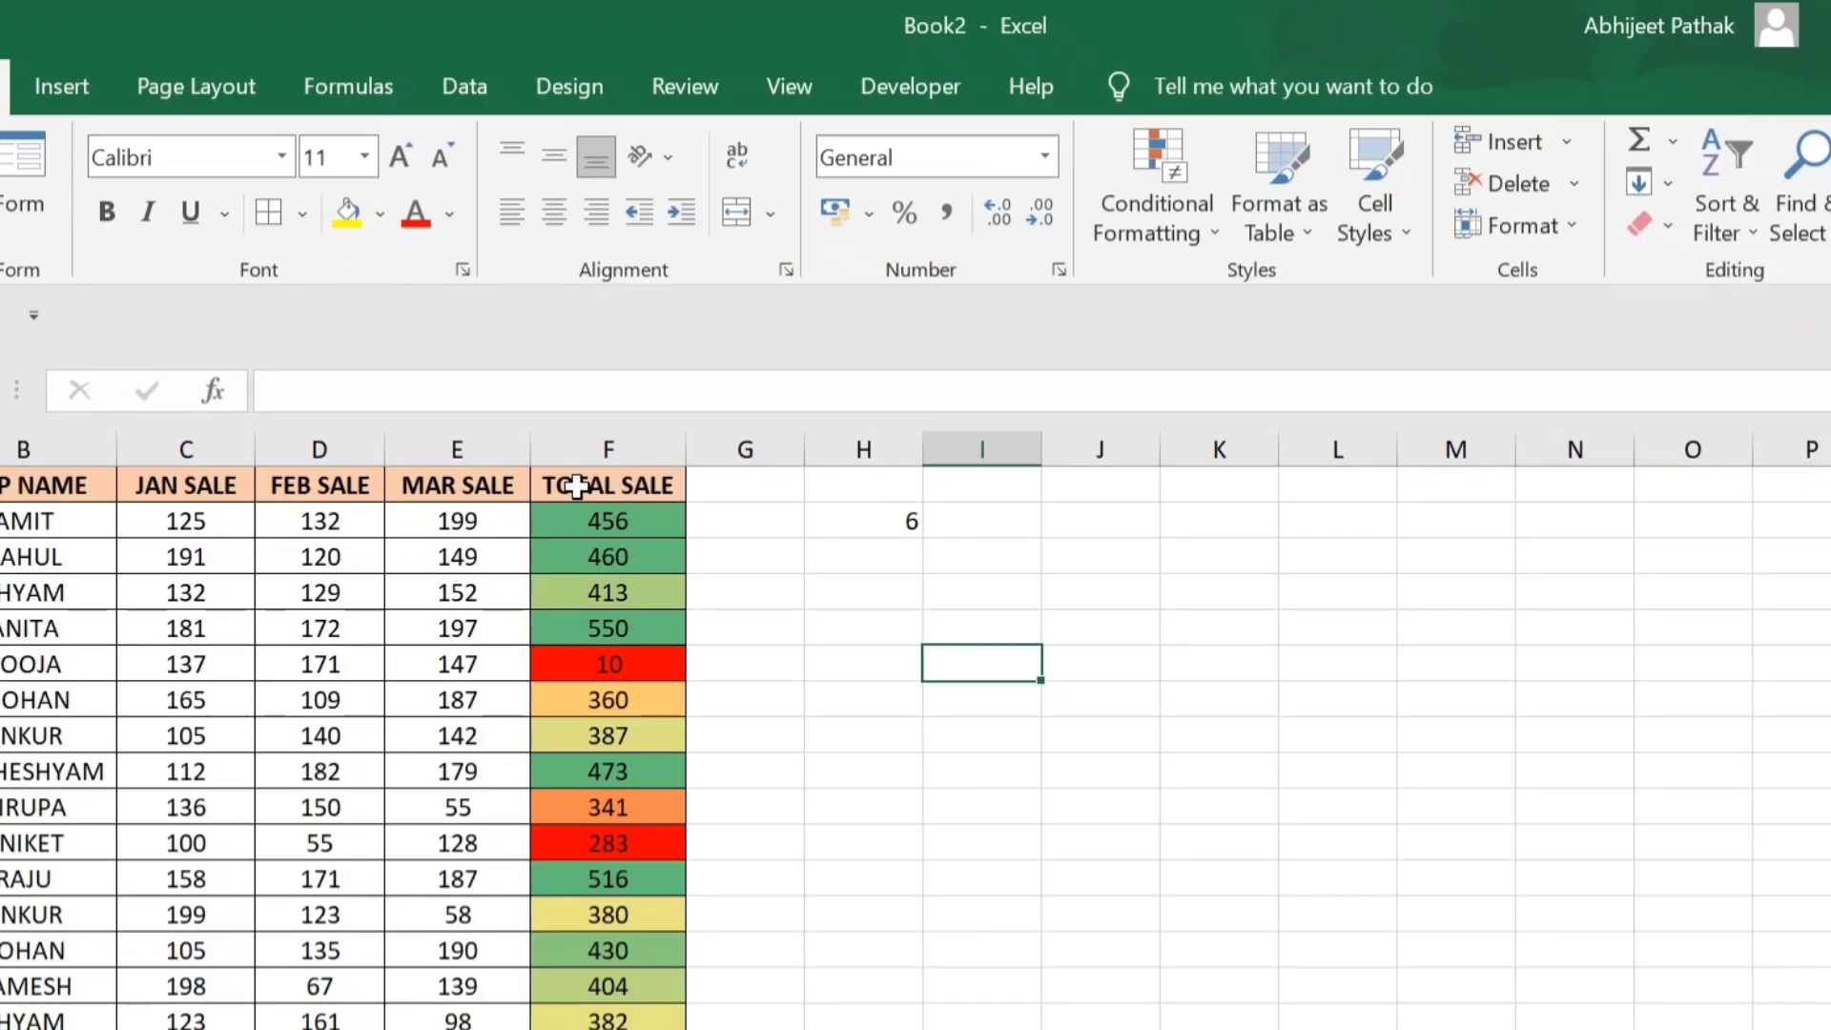
# - Clear the conditional formatting rules from the entire sheet containing the color-scaled TOTAL SALE column
pyautogui.click(600, 484)
pyautogui.click(610, 441)
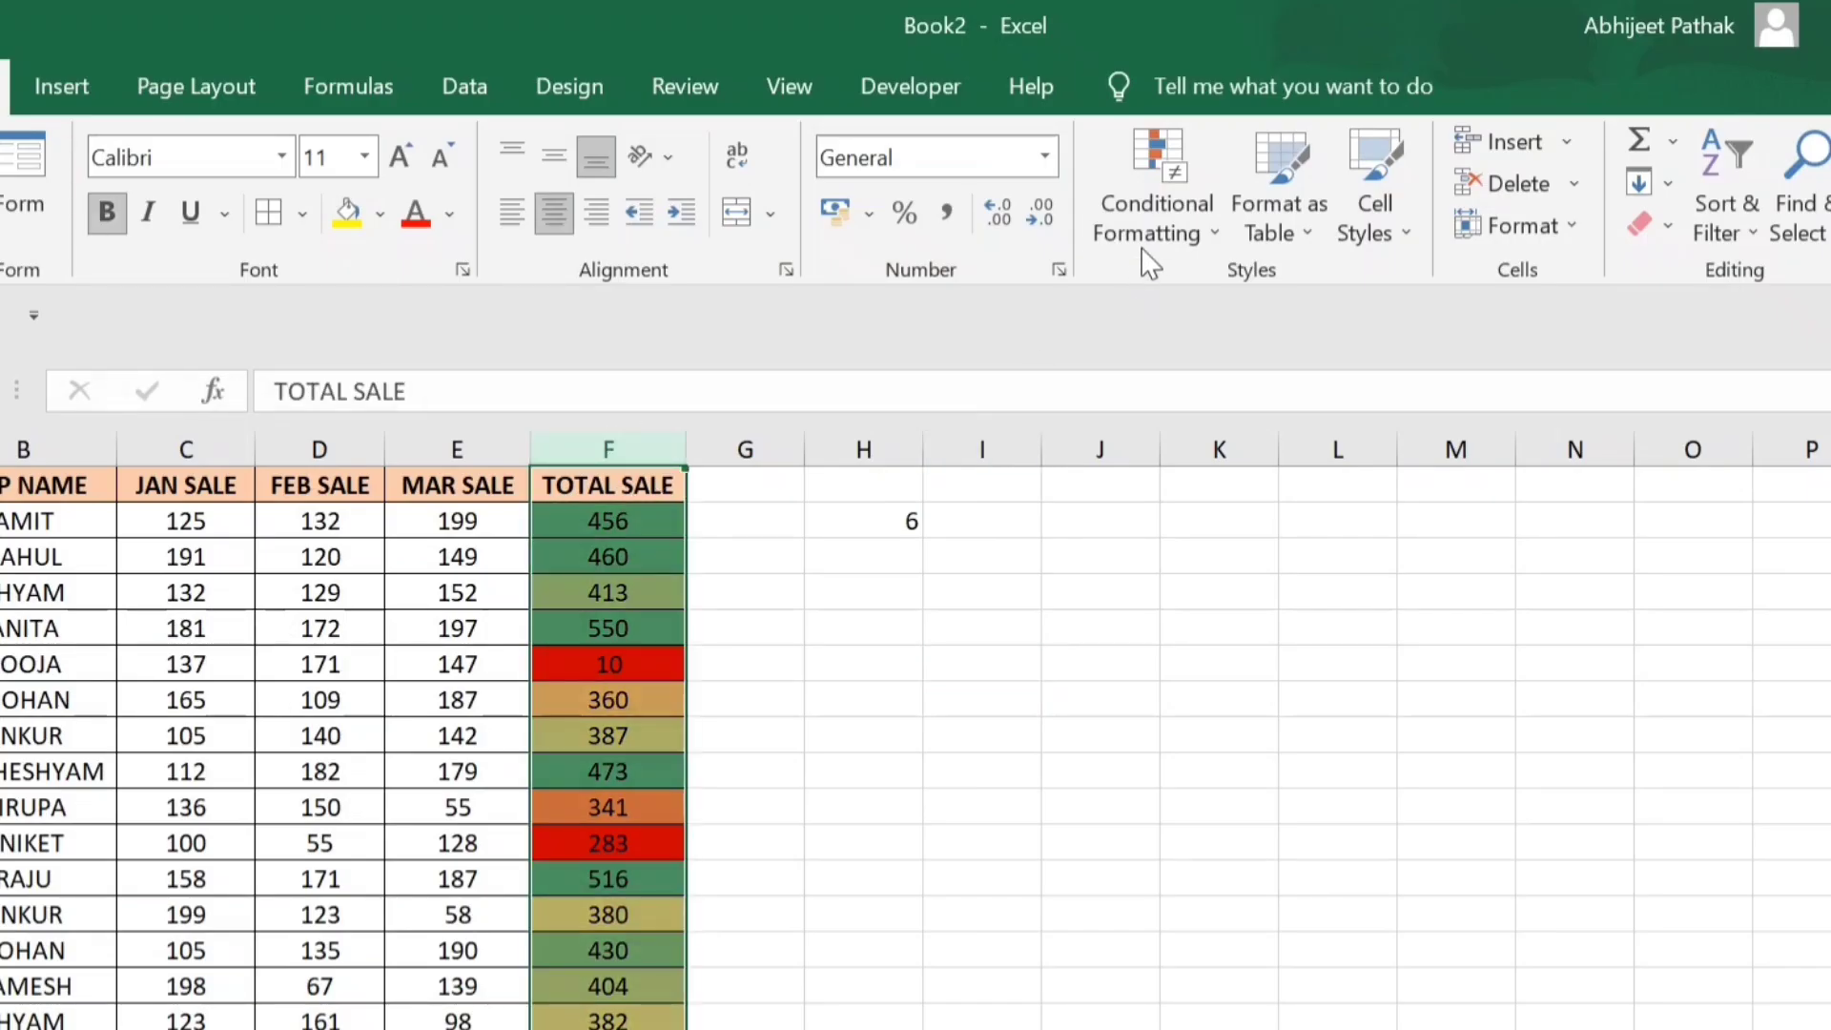
pyautogui.click(1150, 229)
pyautogui.moveTo(1287, 739)
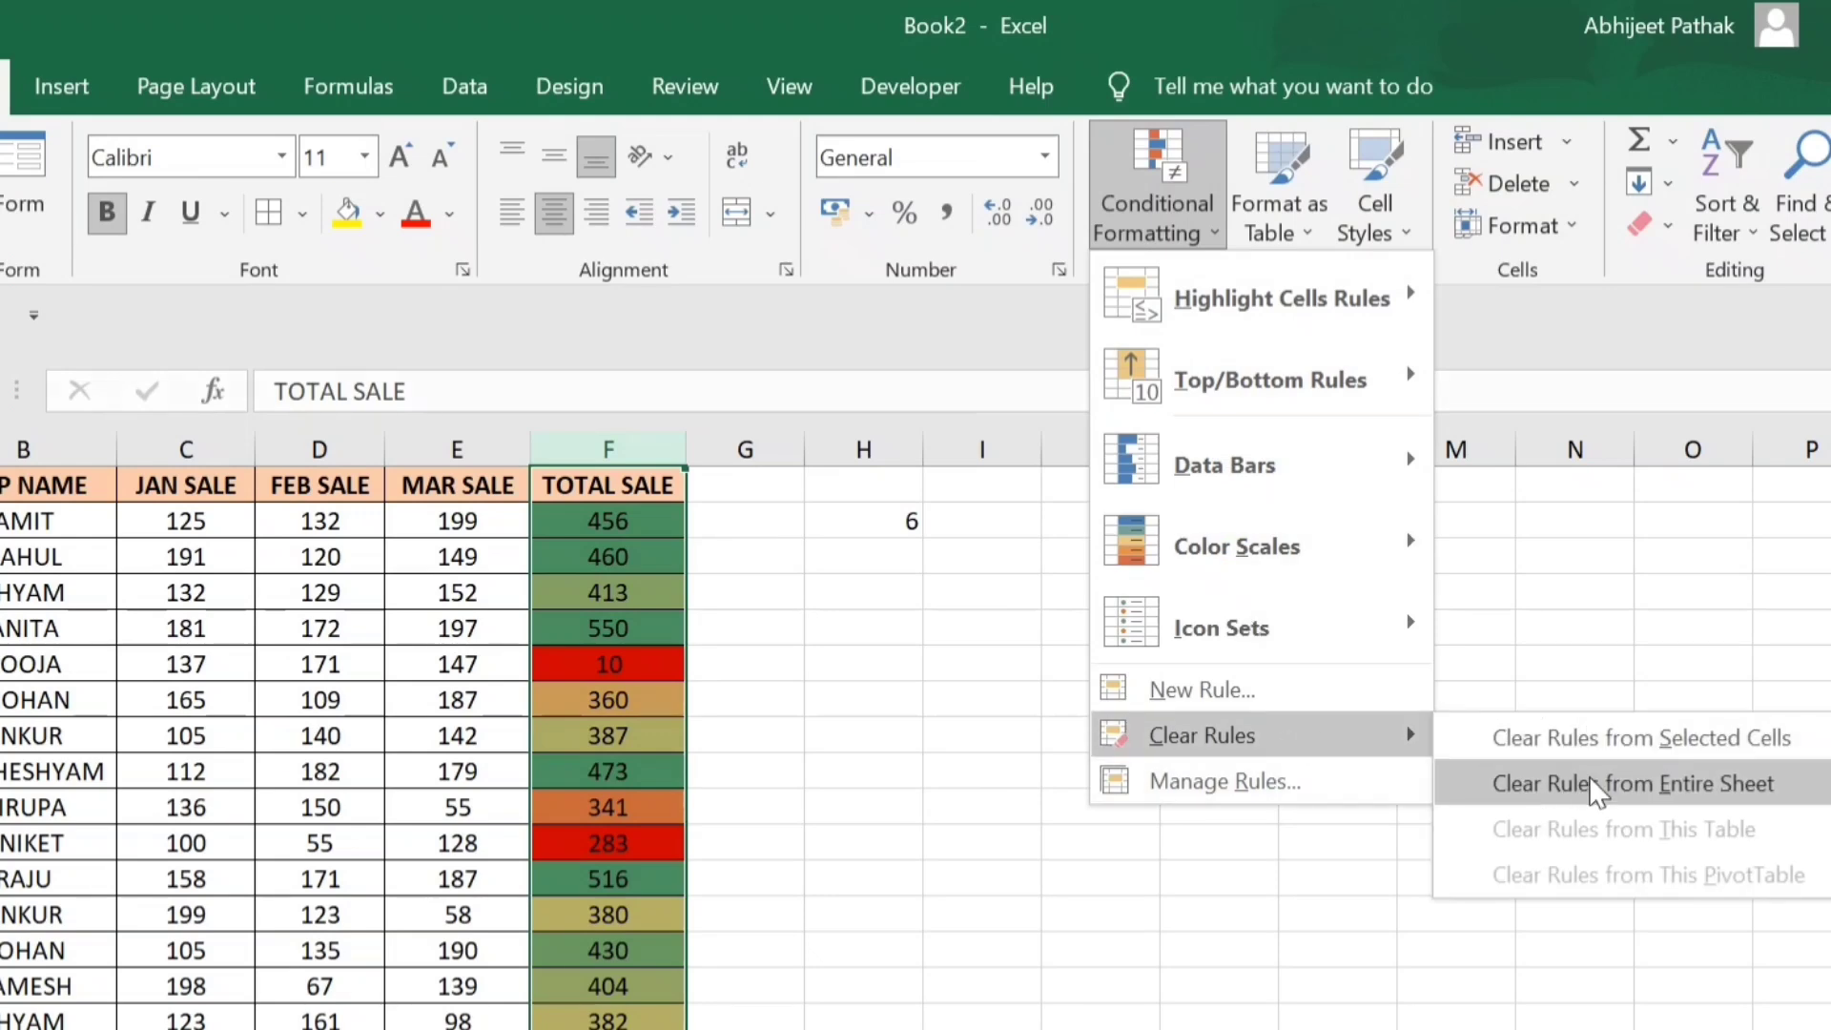
pyautogui.click(1536, 782)
pyautogui.click(987, 593)
# - Start a new conditional formatting rule for the TOTAL SALE column with the Icon Sets format style
pyautogui.click(608, 449)
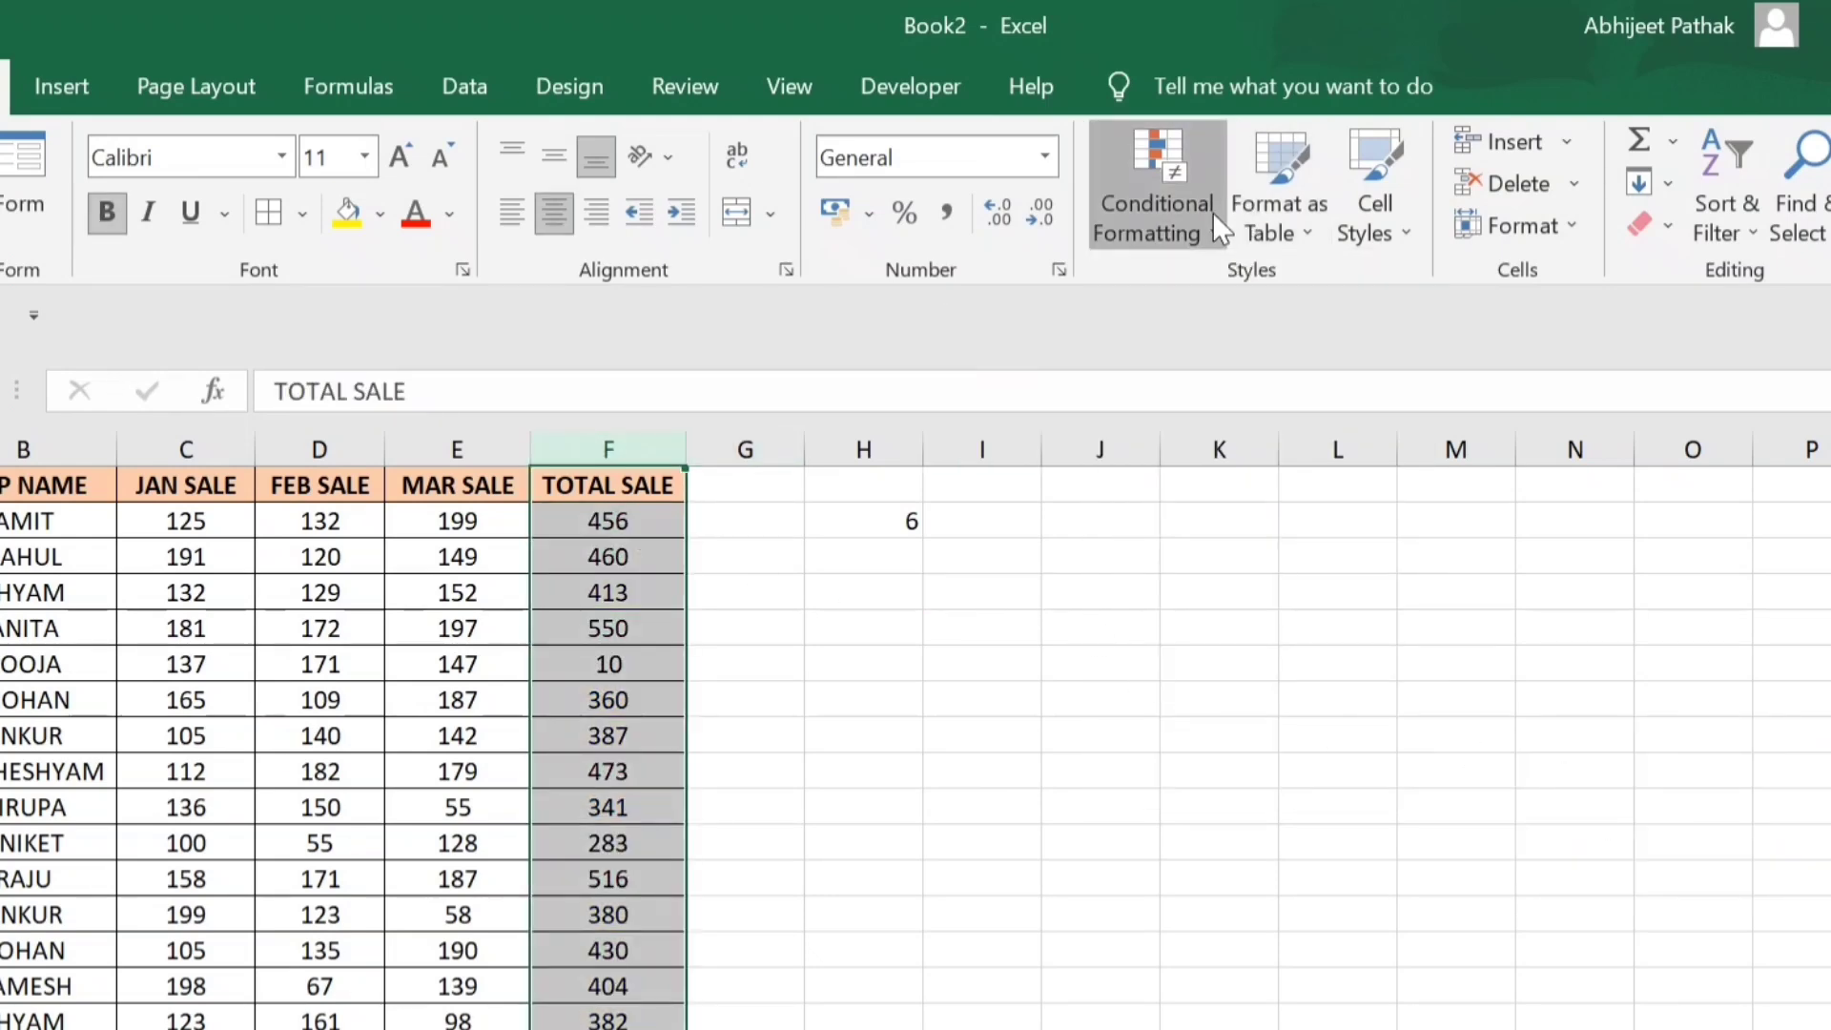
pyautogui.click(1207, 215)
pyautogui.moveTo(1276, 644)
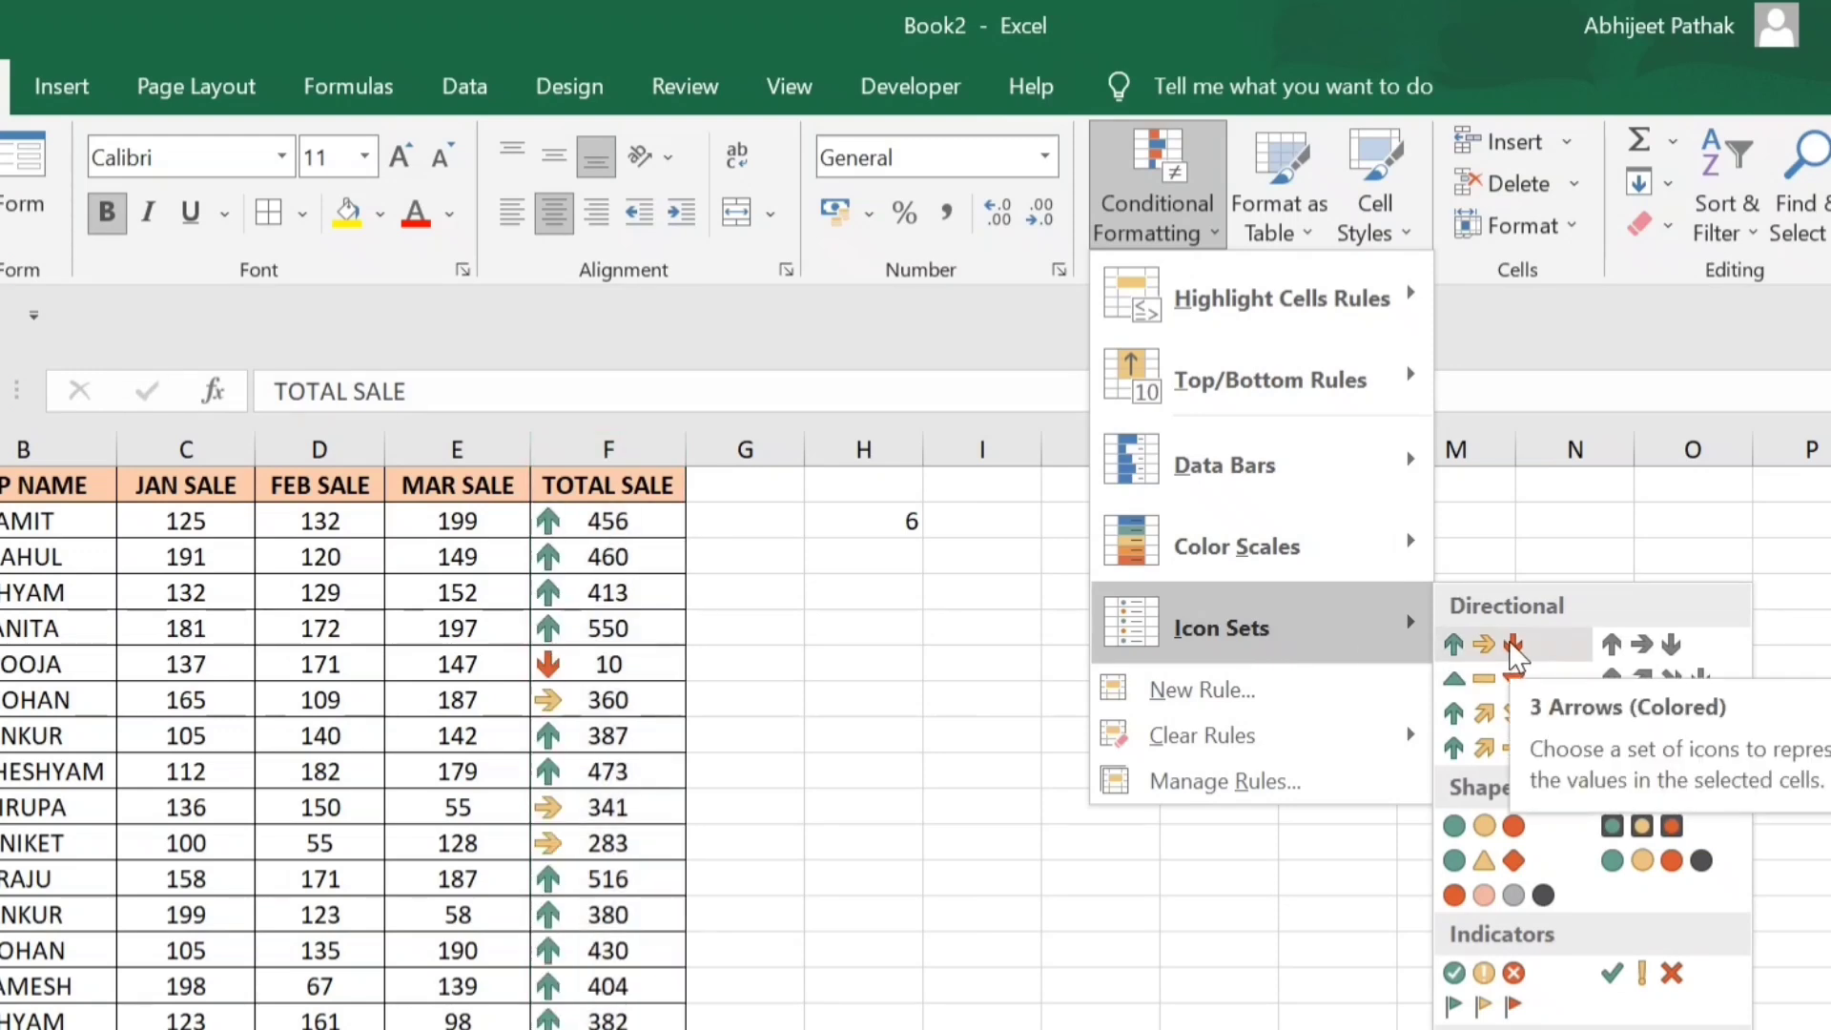
pyautogui.click(1230, 780)
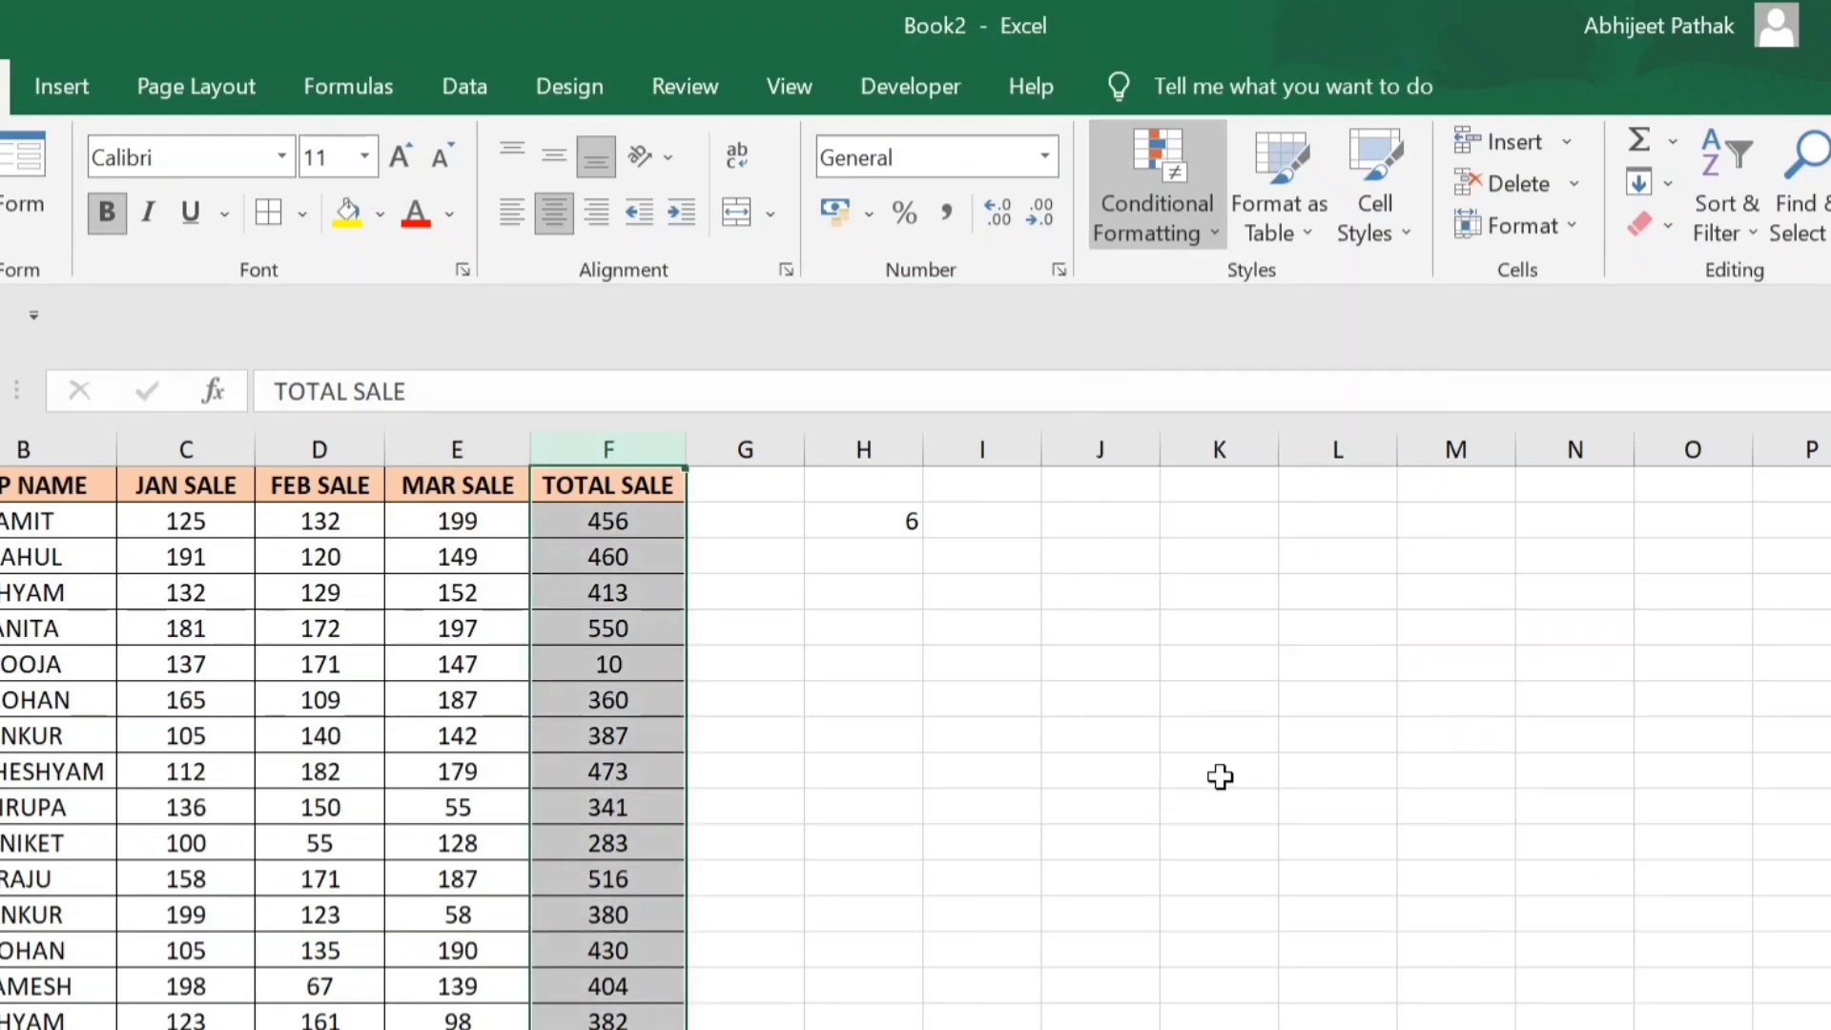
pyautogui.click(859, 462)
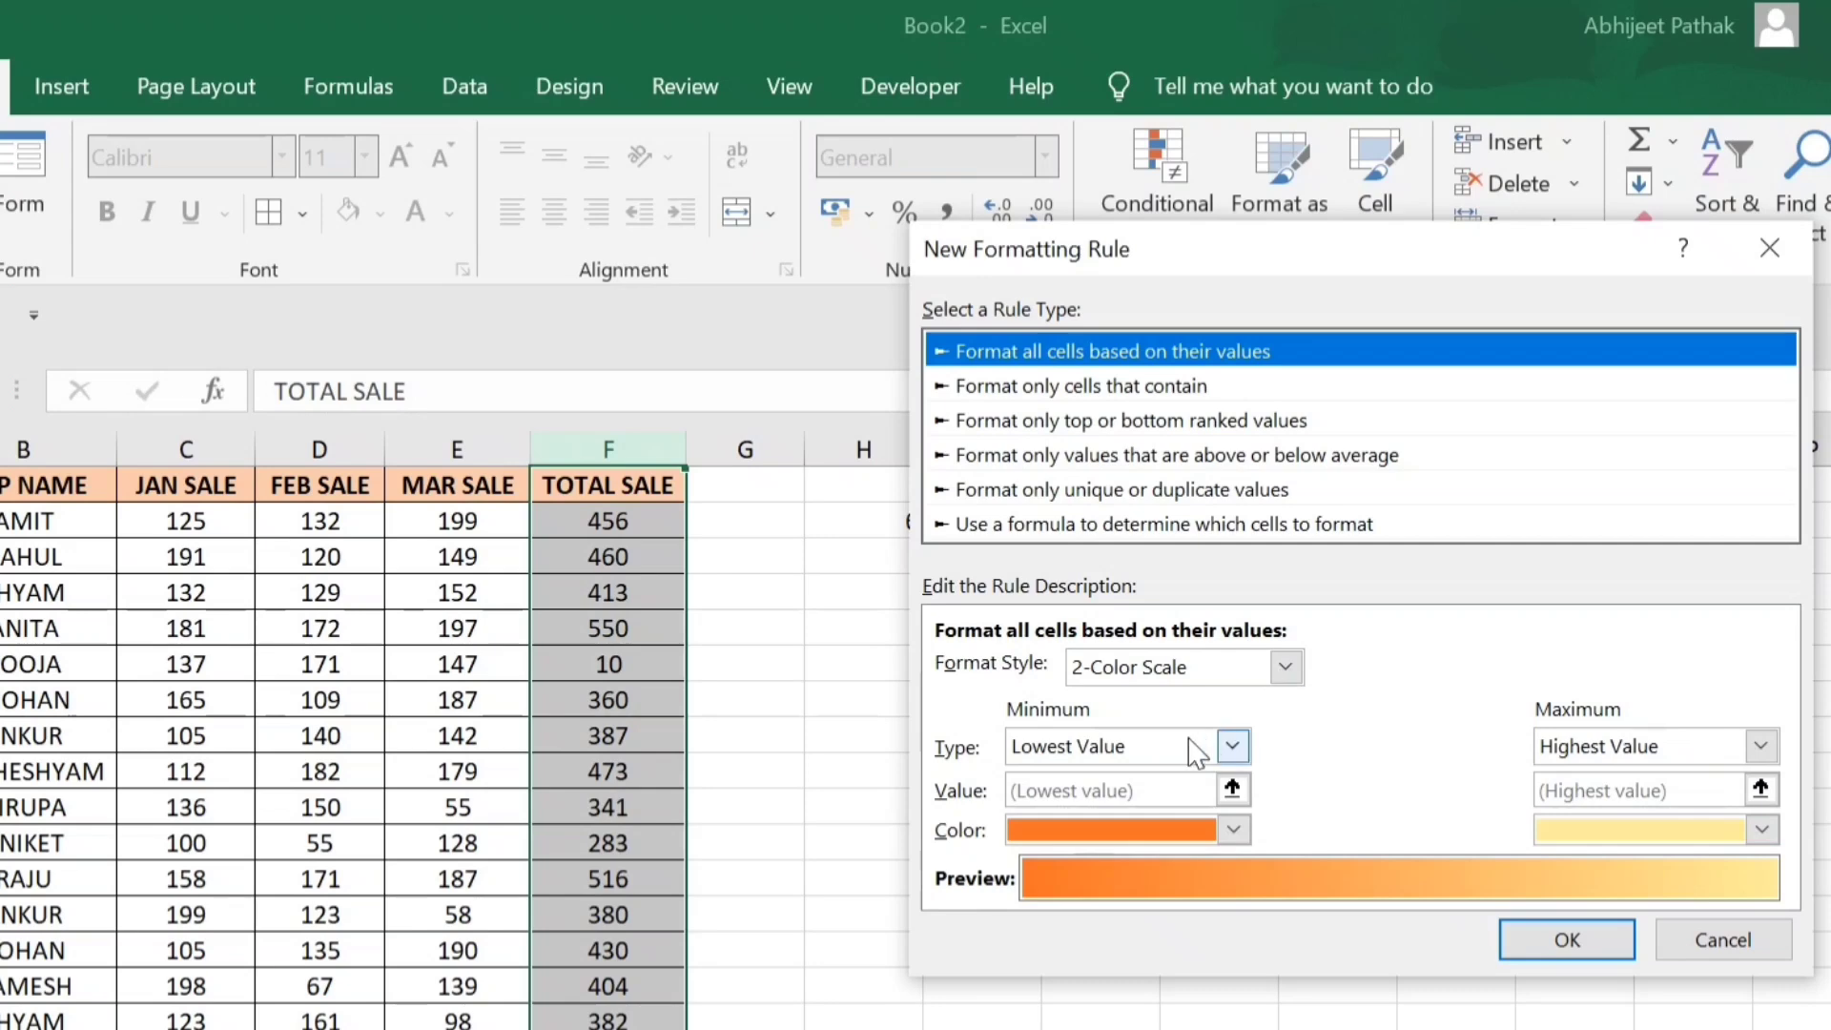
pyautogui.click(1155, 677)
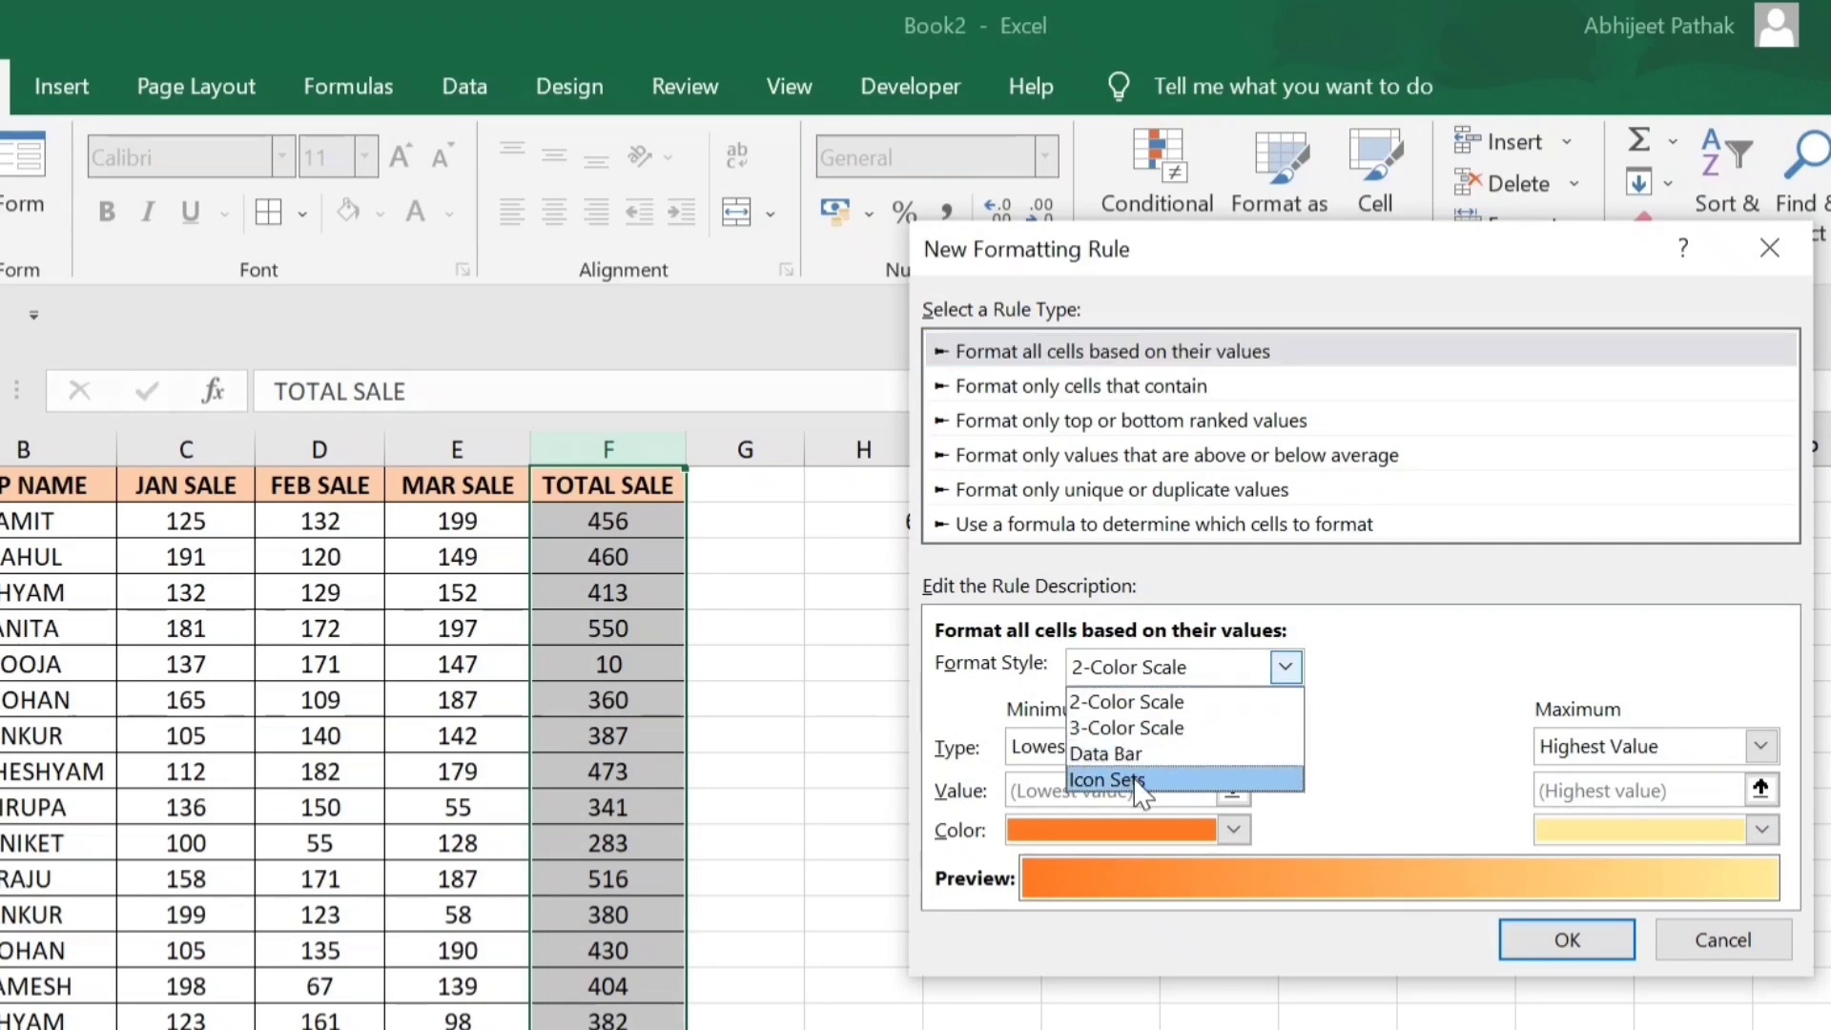
pyautogui.click(1141, 780)
pyautogui.click(1337, 756)
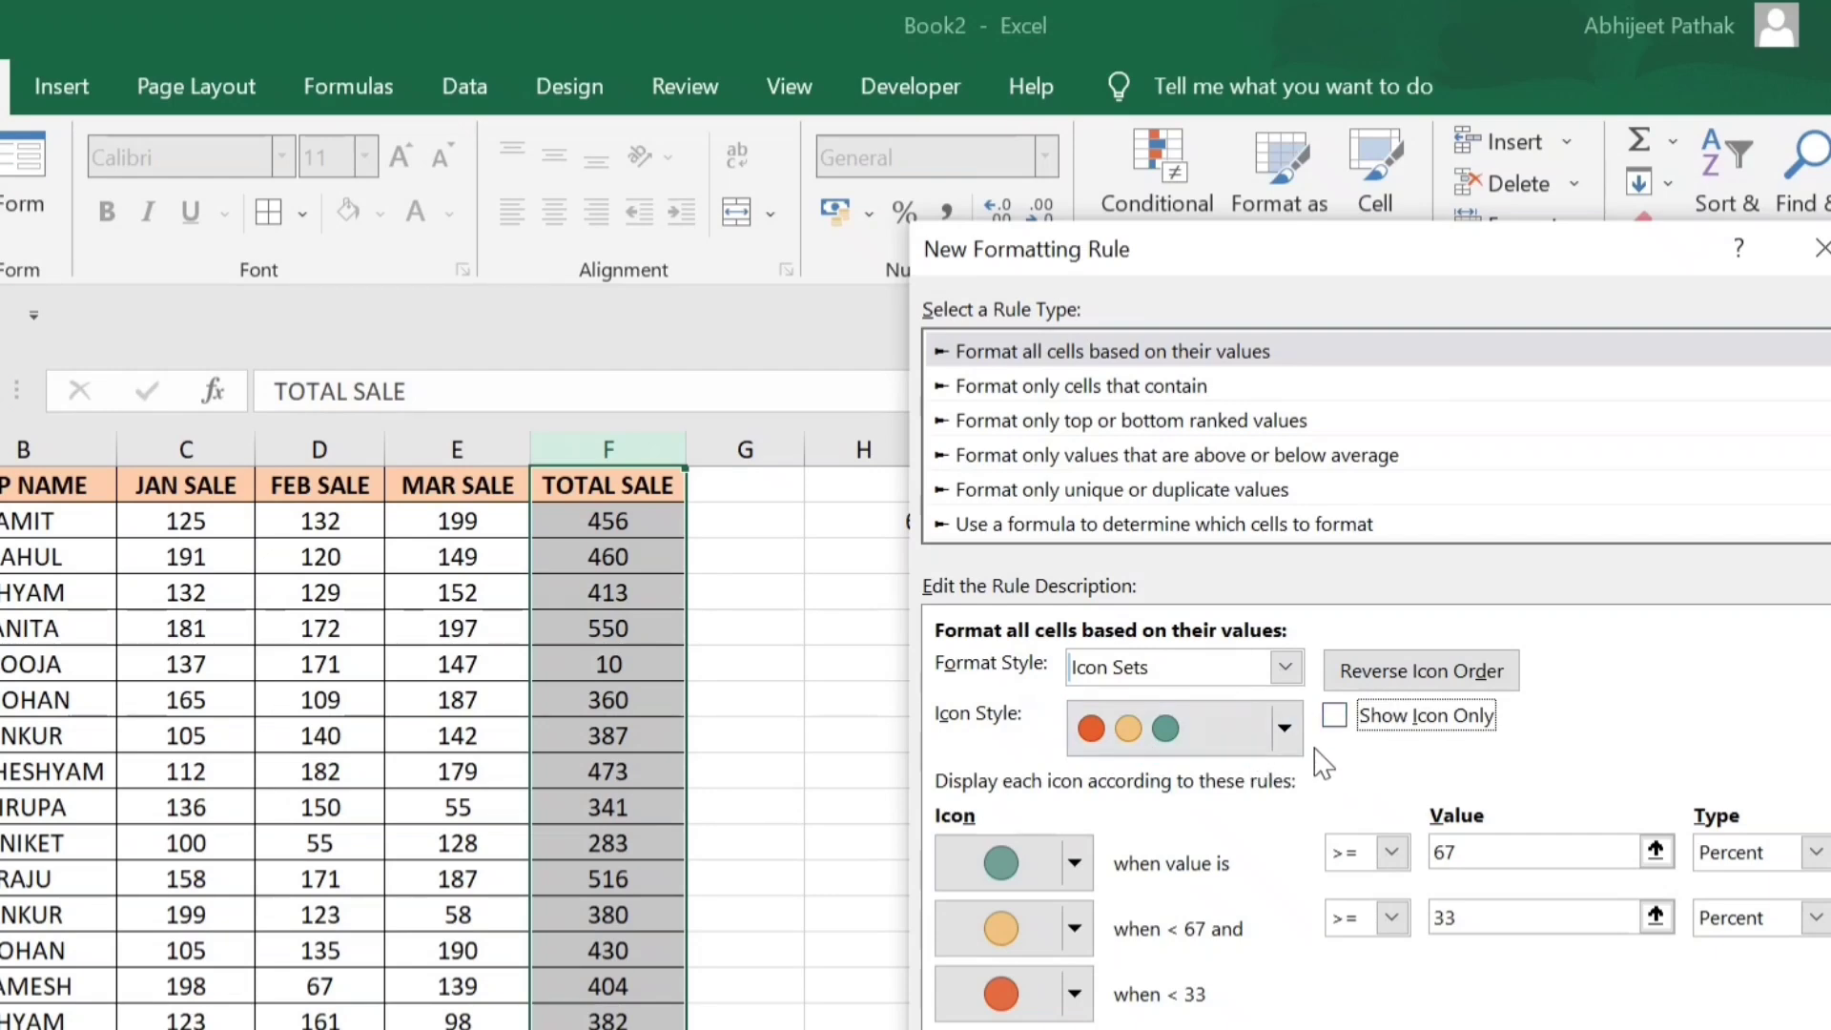
# - Look through the available icon styles and the icon choices for the first threshold, keeping the three colored circles
pyautogui.click(1296, 733)
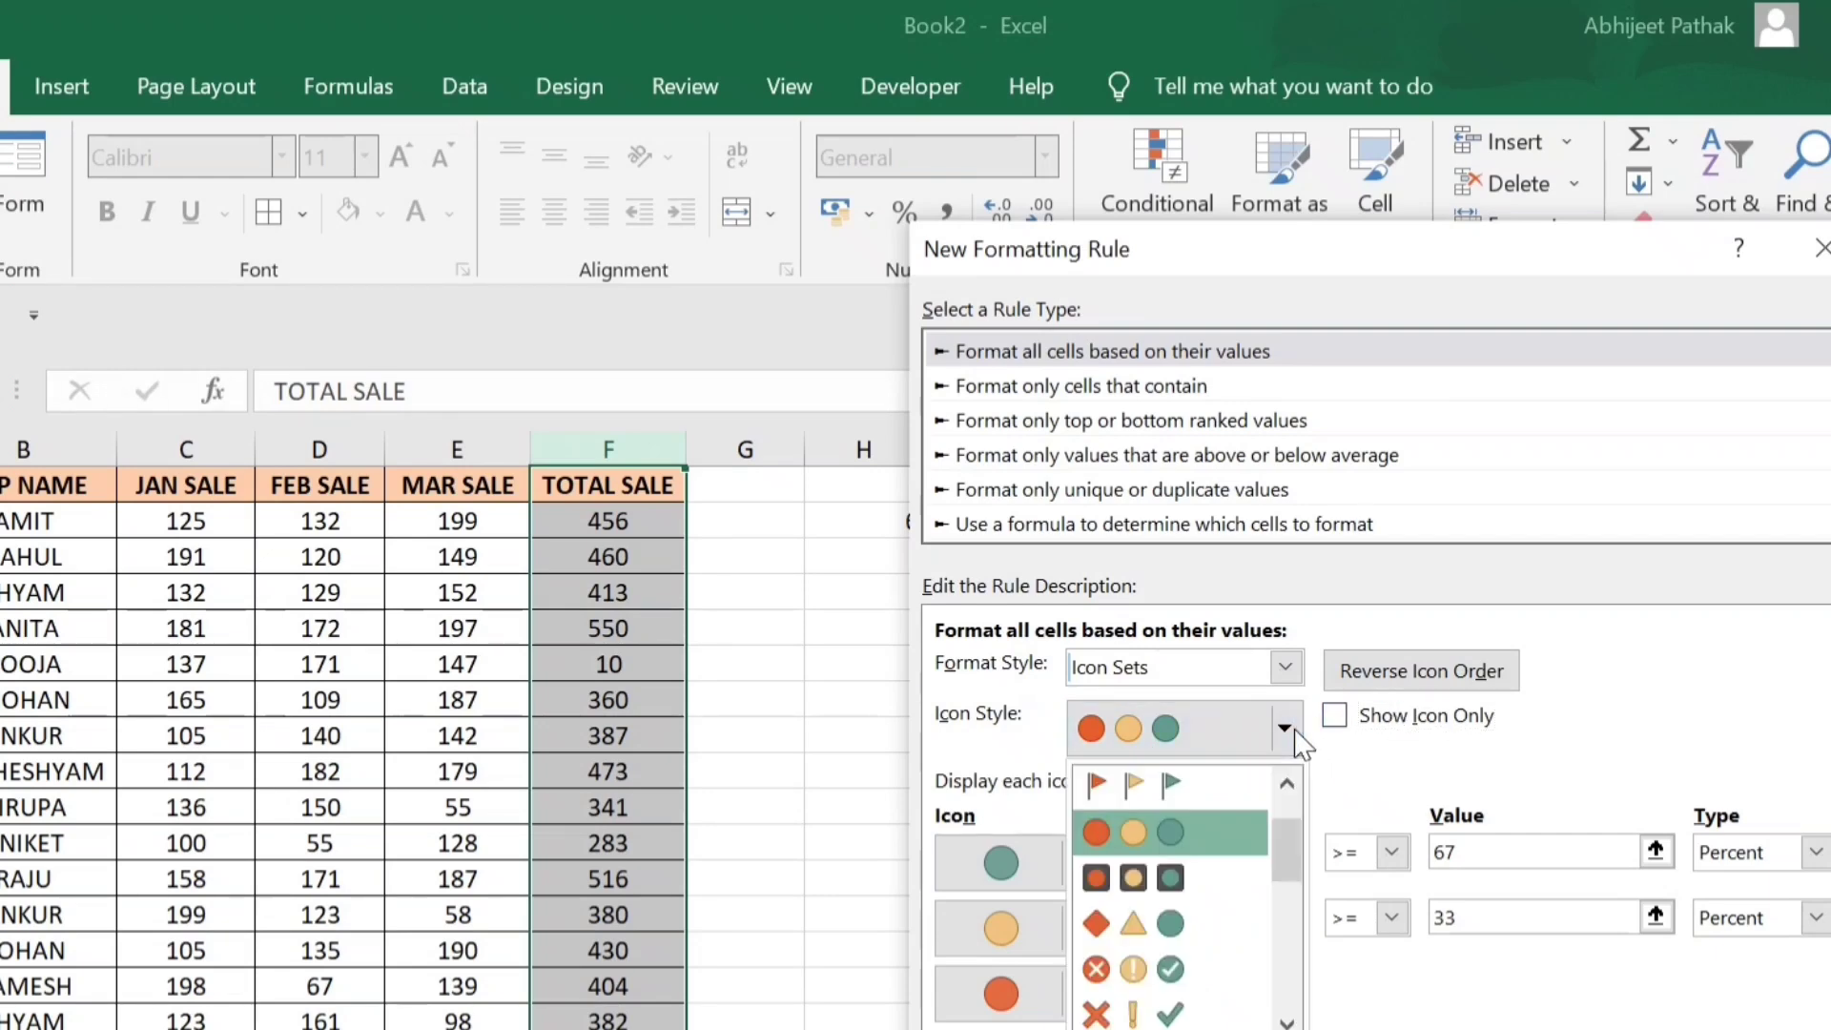
pyautogui.scroll(-3, 1193, 915)
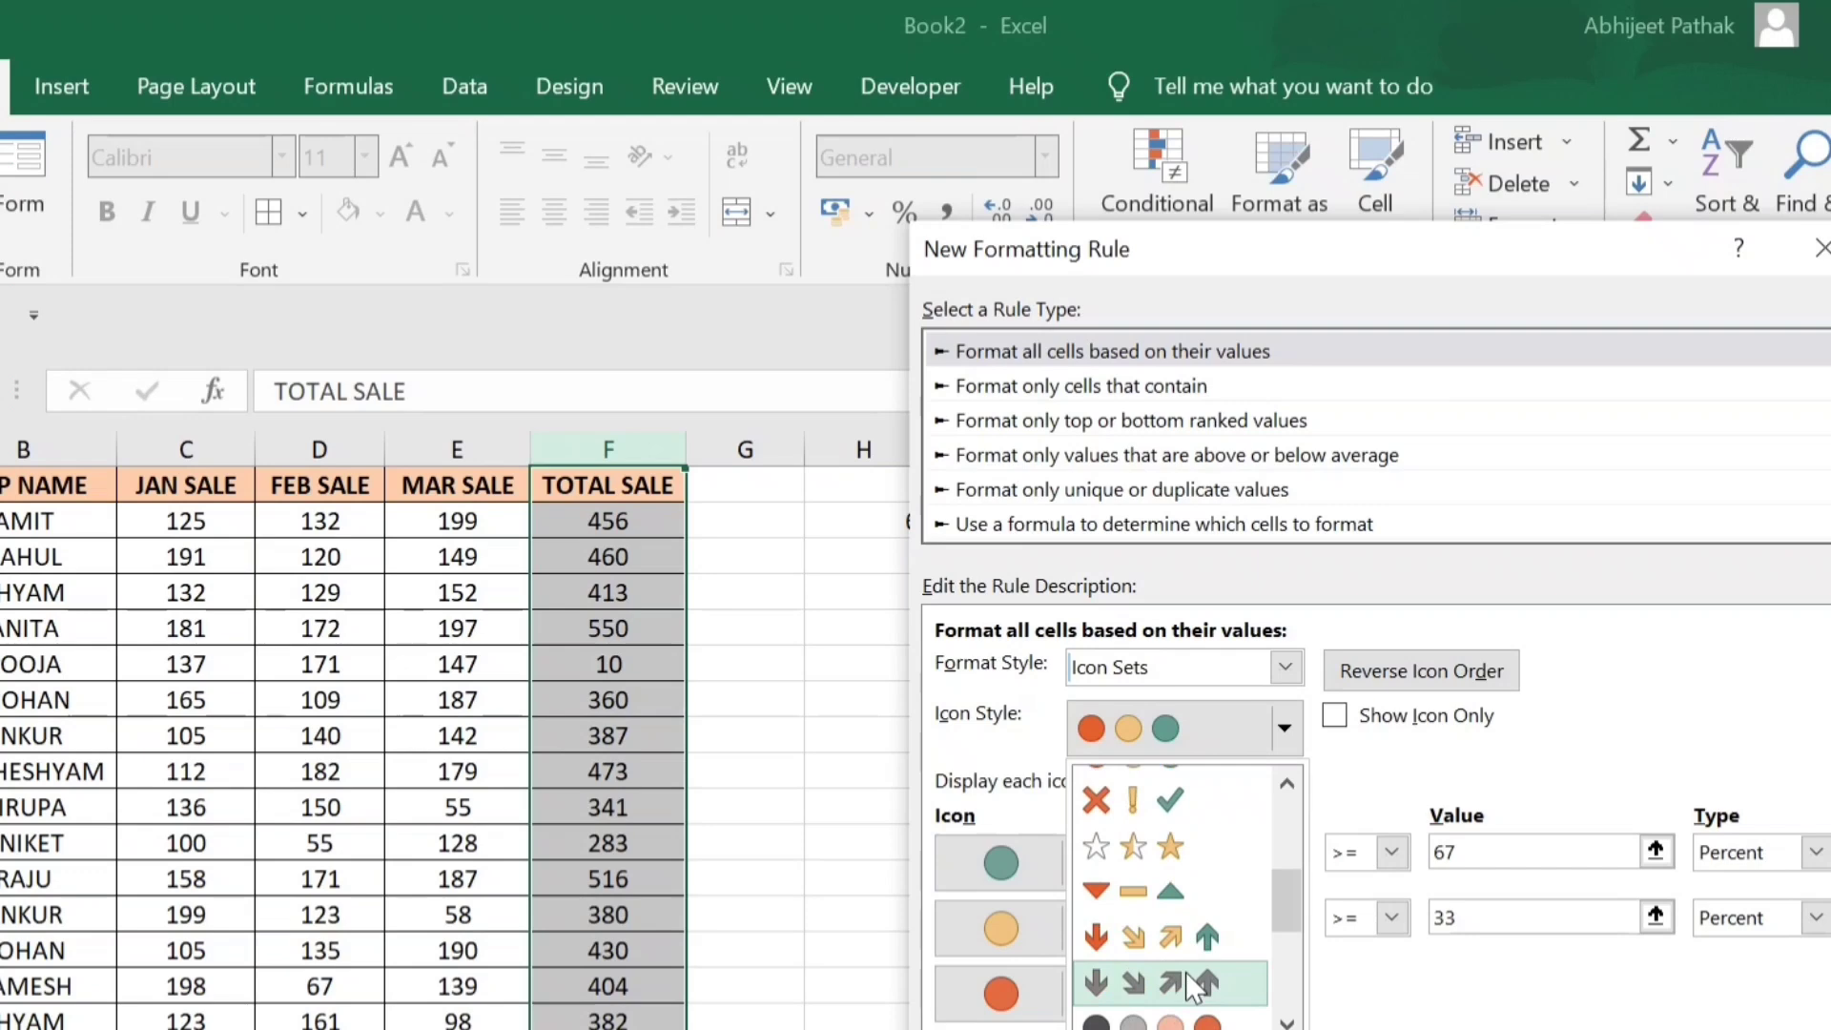
pyautogui.scroll(3, 1173, 915)
pyautogui.click(1148, 866)
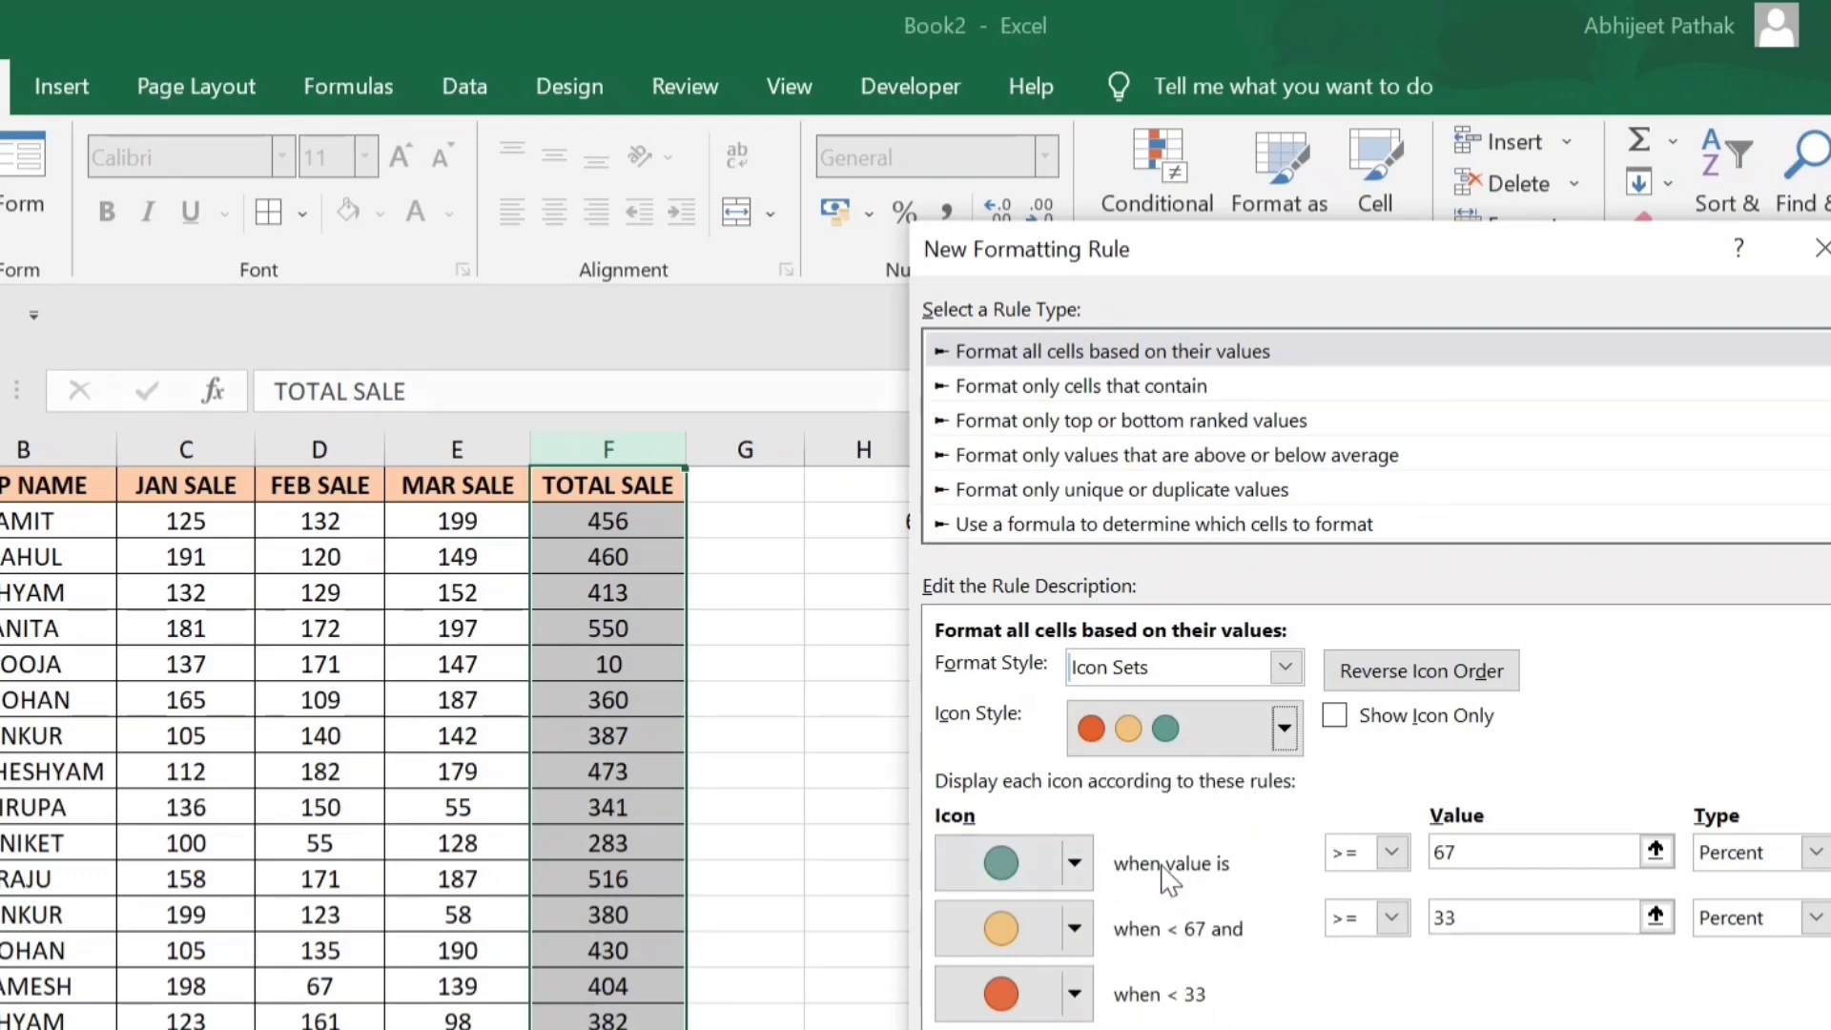
pyautogui.click(1076, 862)
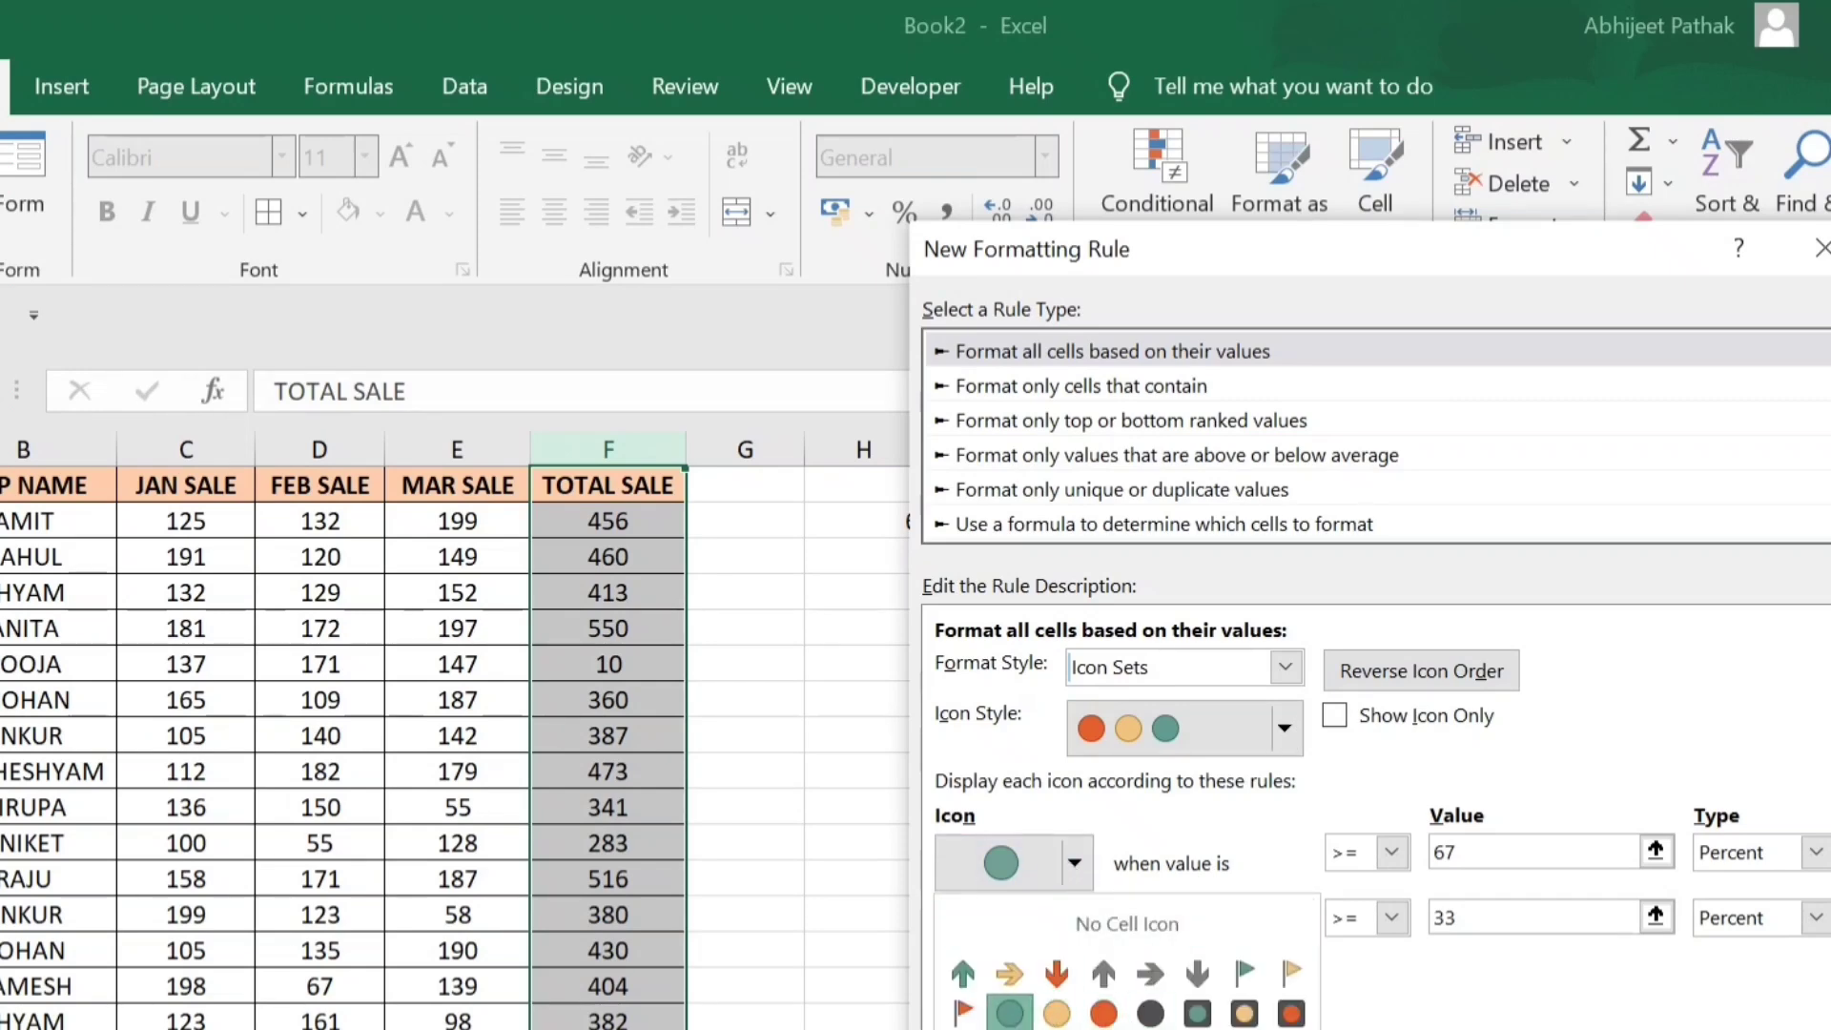
pyautogui.click(1187, 854)
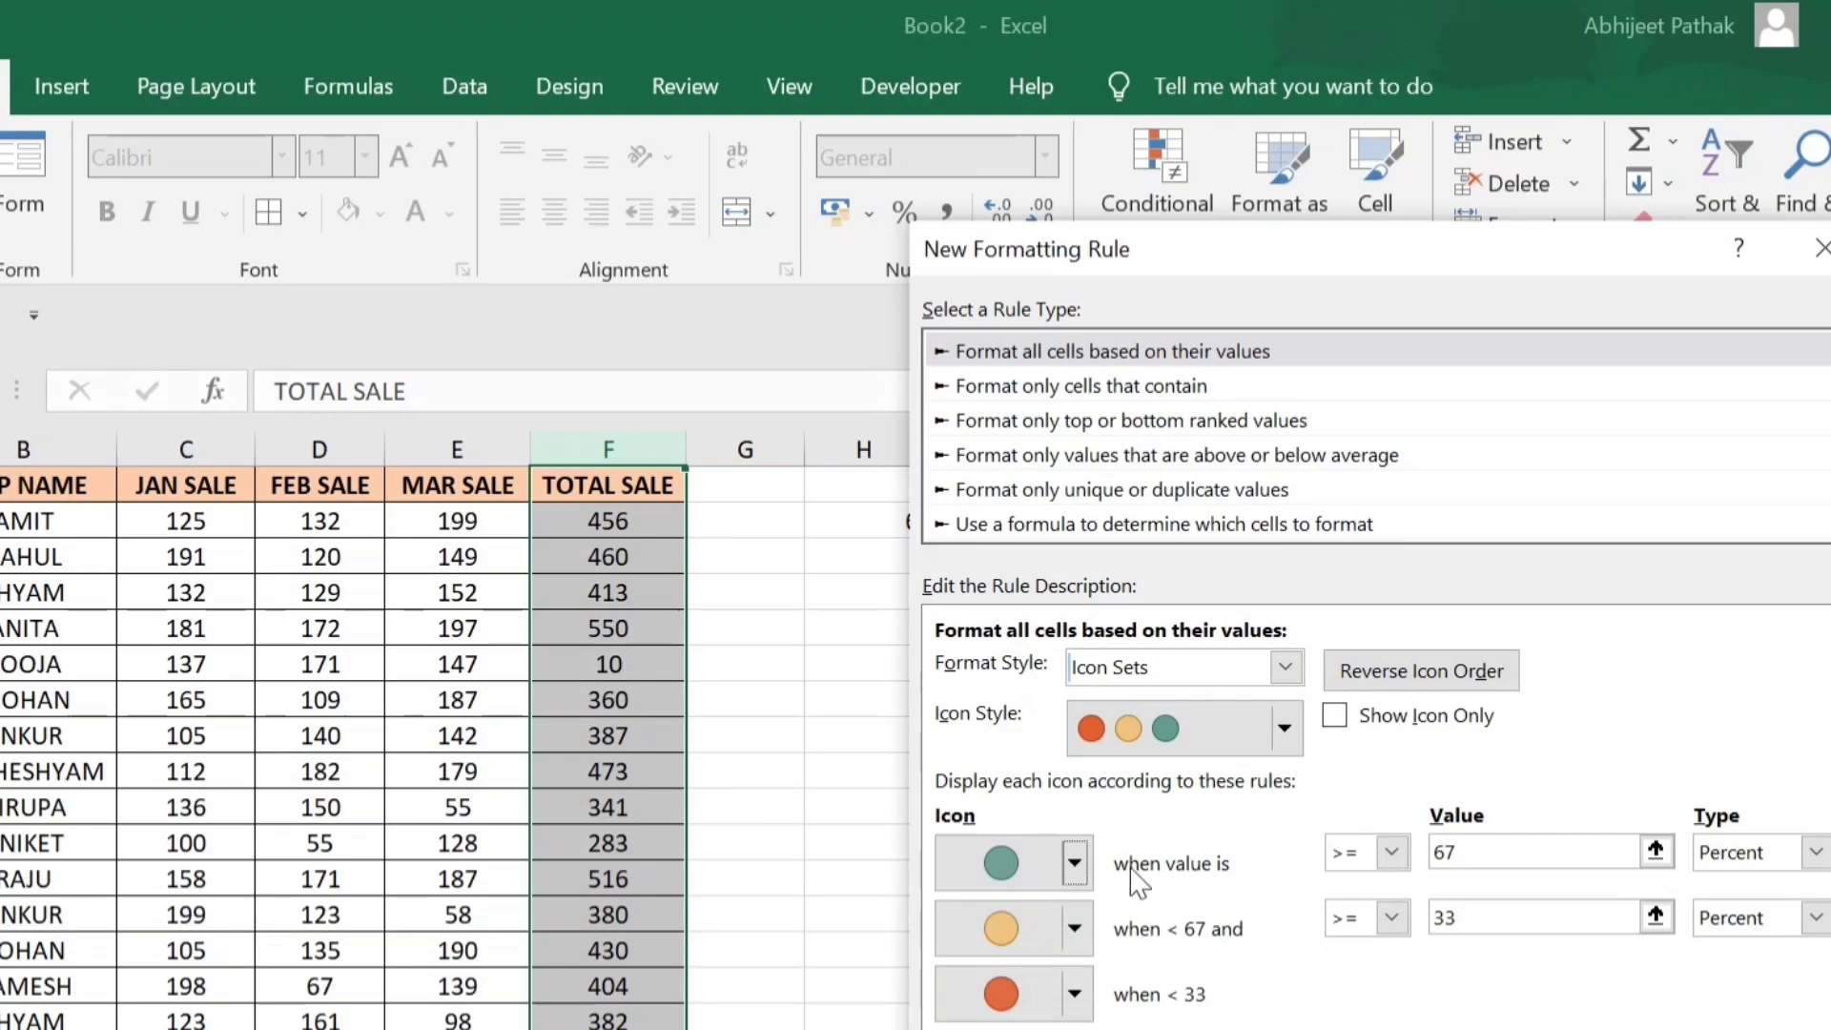
# - Set both icon threshold types to Number and the green icon's threshold to 400
pyautogui.doubleClick(1446, 852)
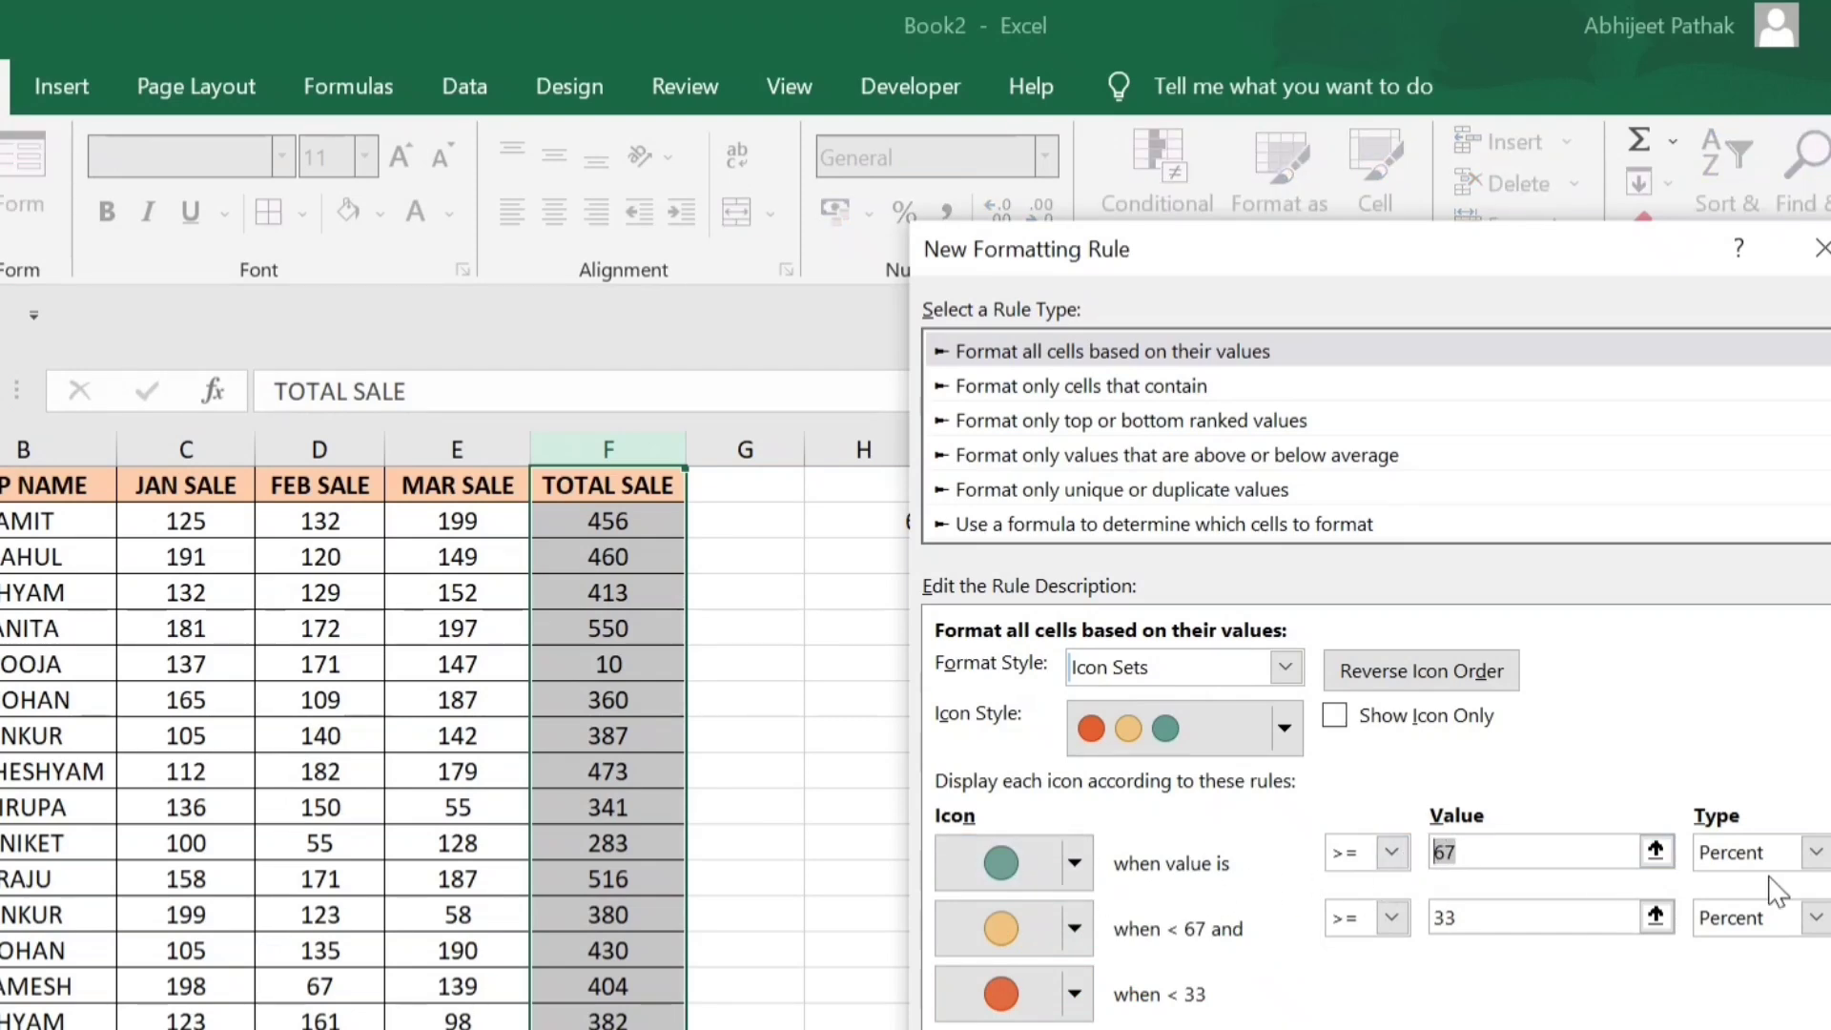
pyautogui.write('400')
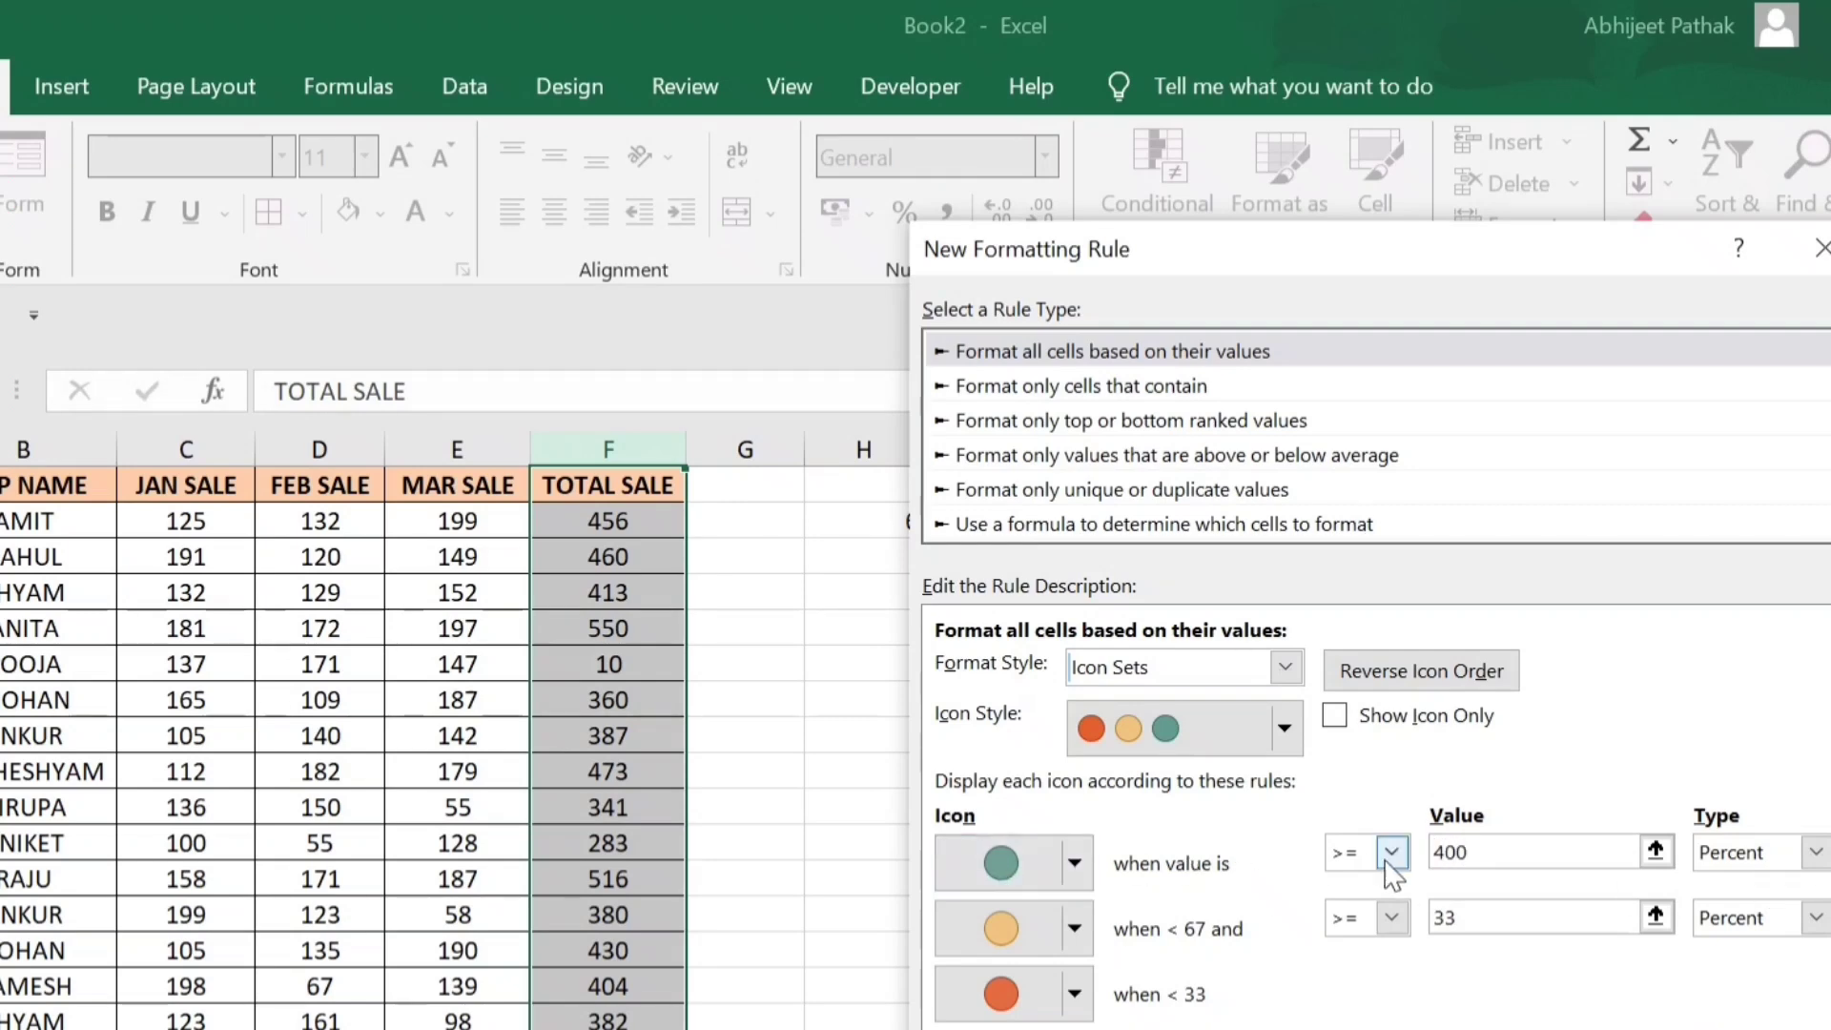
pyautogui.click(1476, 920)
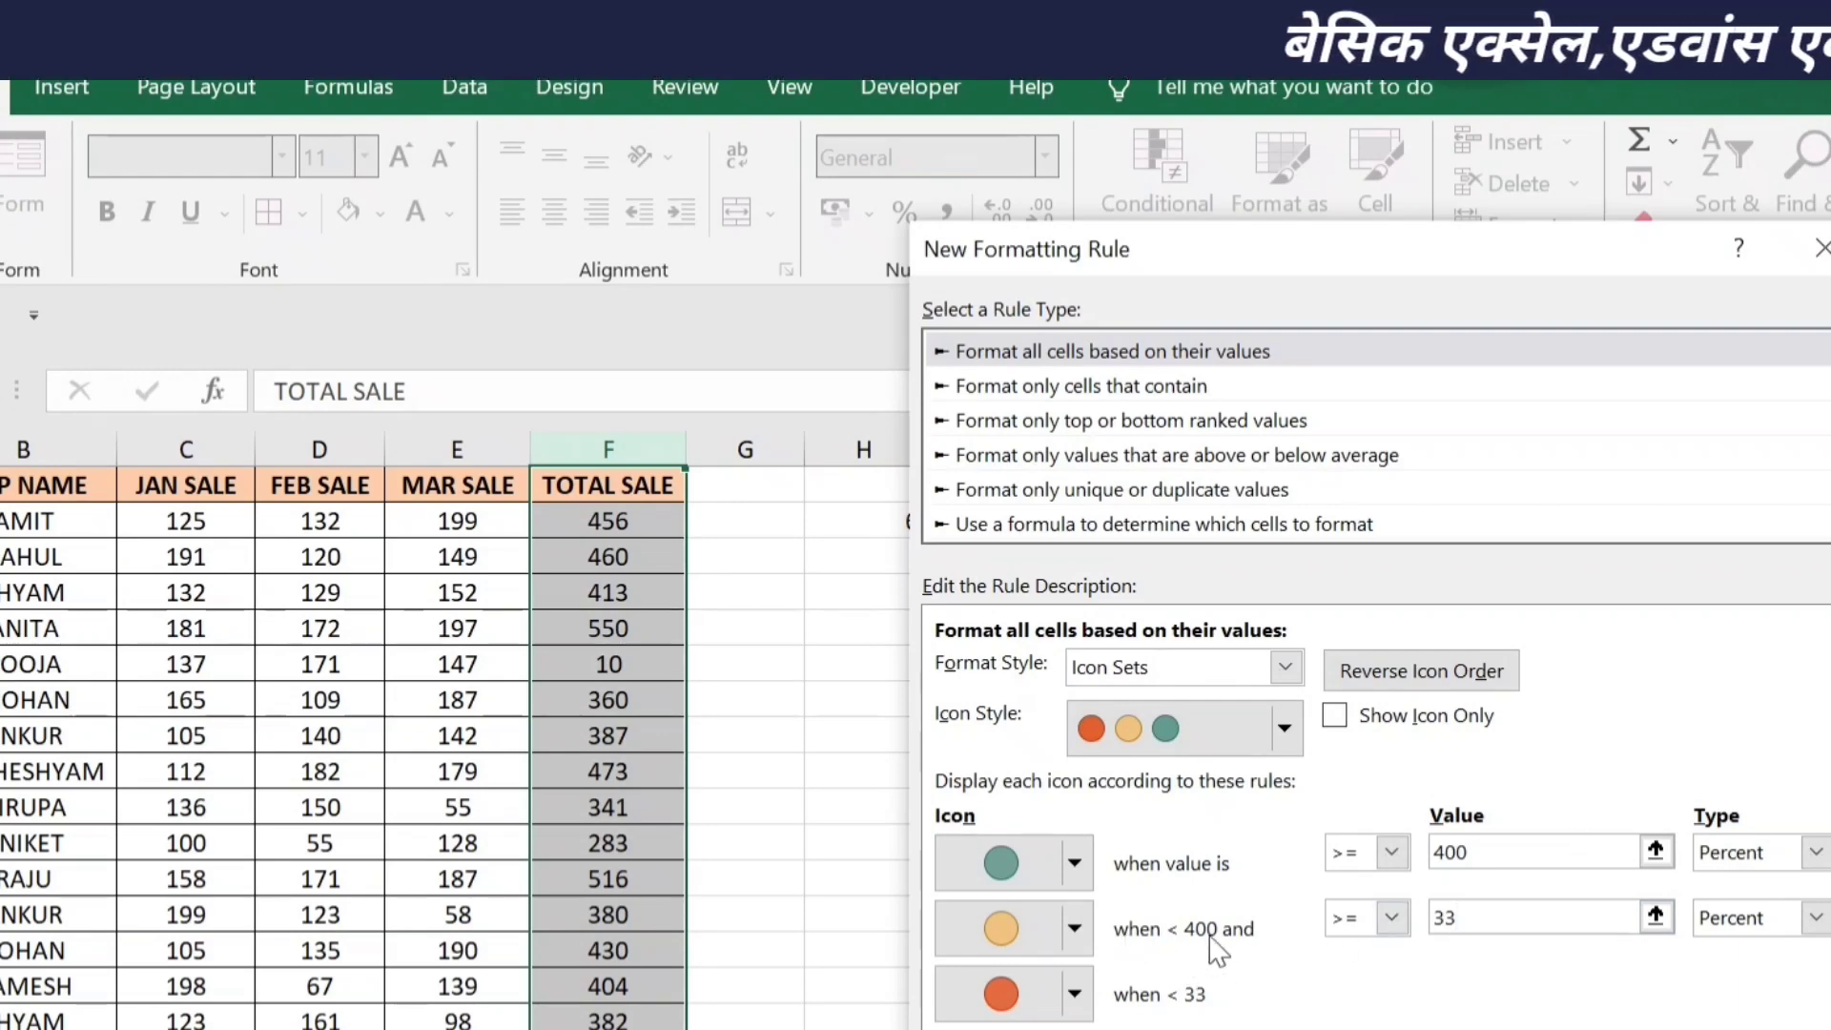
pyautogui.click(1815, 852)
pyautogui.click(1744, 883)
pyautogui.click(1753, 920)
pyautogui.click(1743, 949)
pyautogui.doubleClick(1486, 849)
pyautogui.write('400')
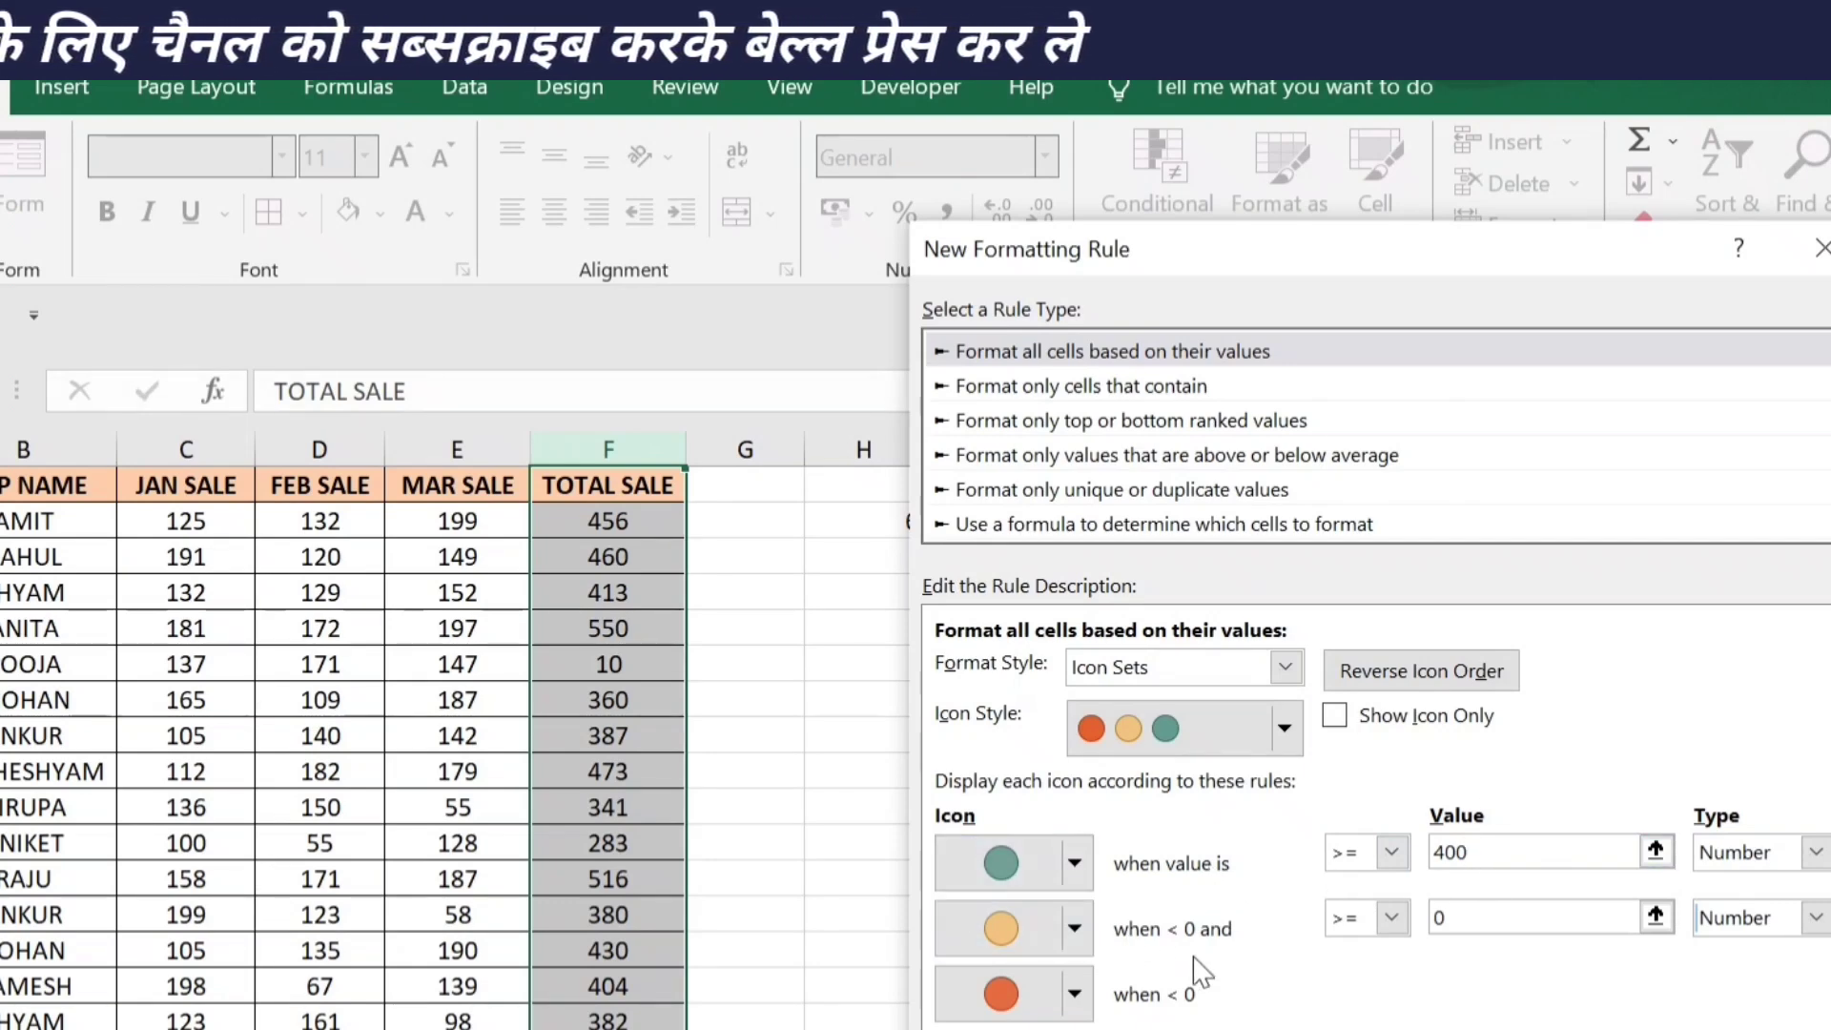
# - Set the yellow icon's threshold to 300 and apply the icon set rule to the TOTAL SALE column
pyautogui.click(1504, 917)
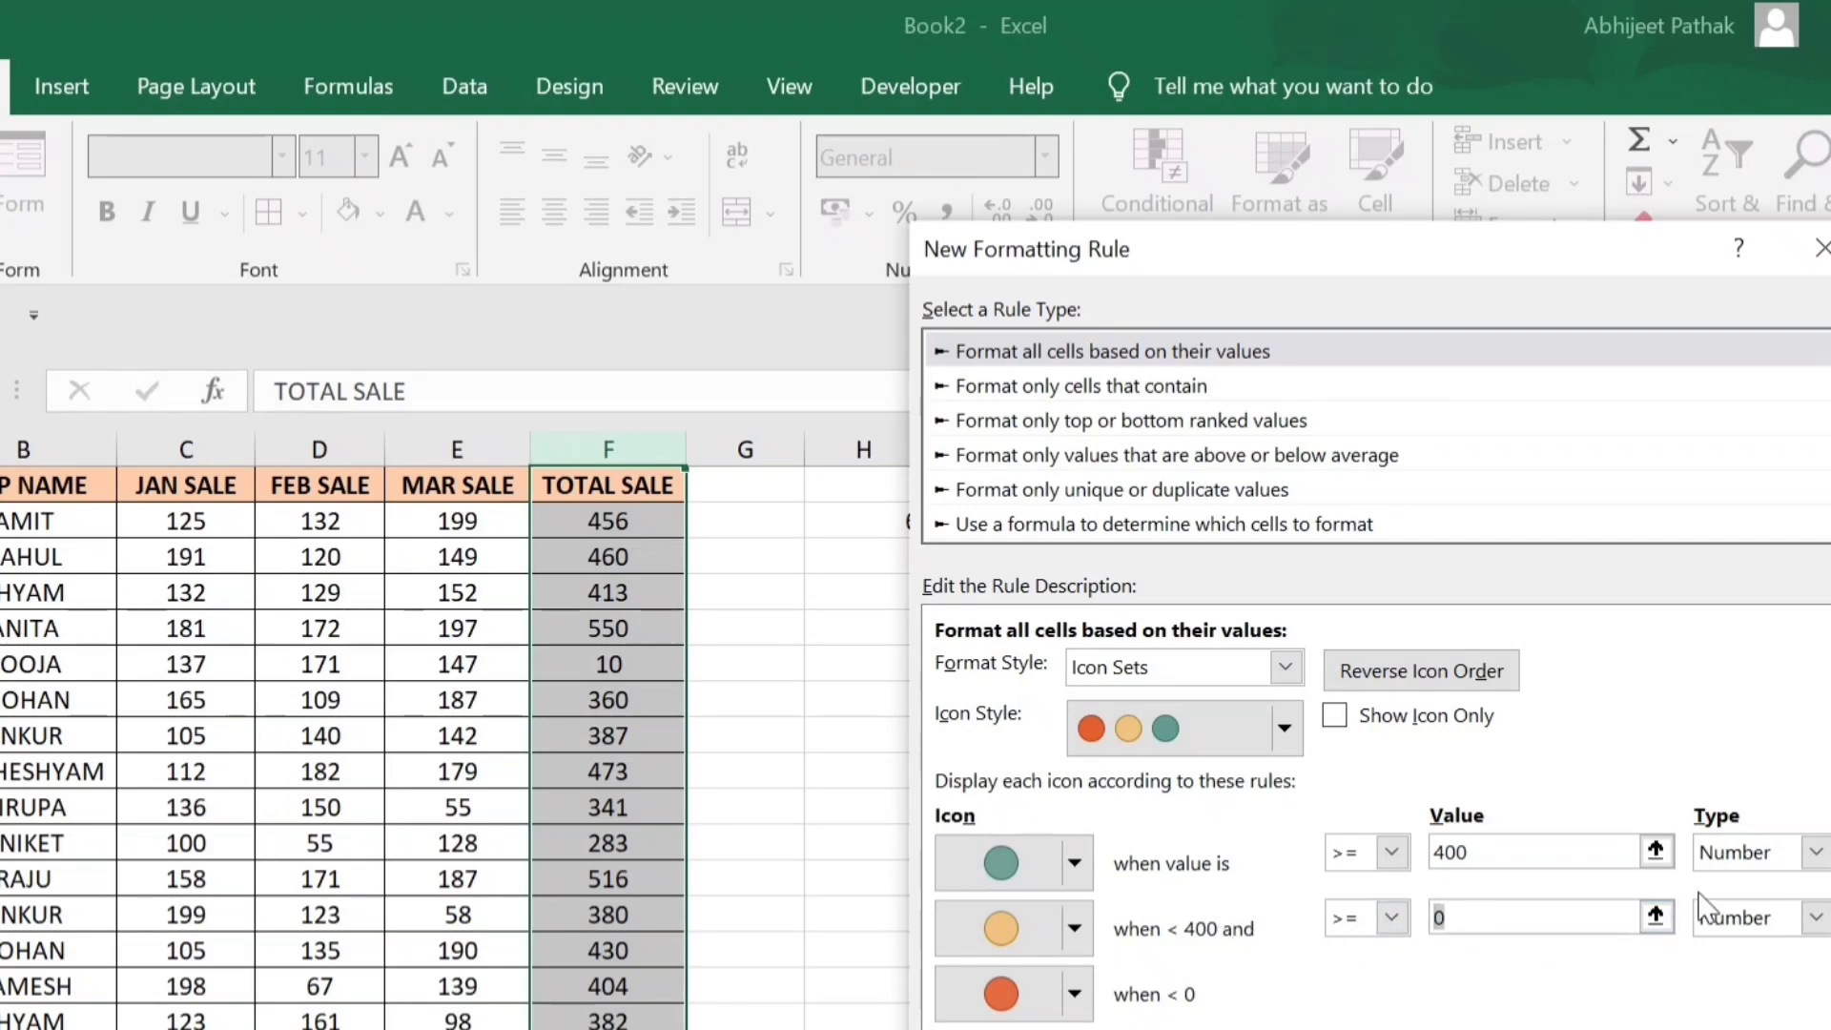
pyautogui.write('00')
pyautogui.click(1496, 844)
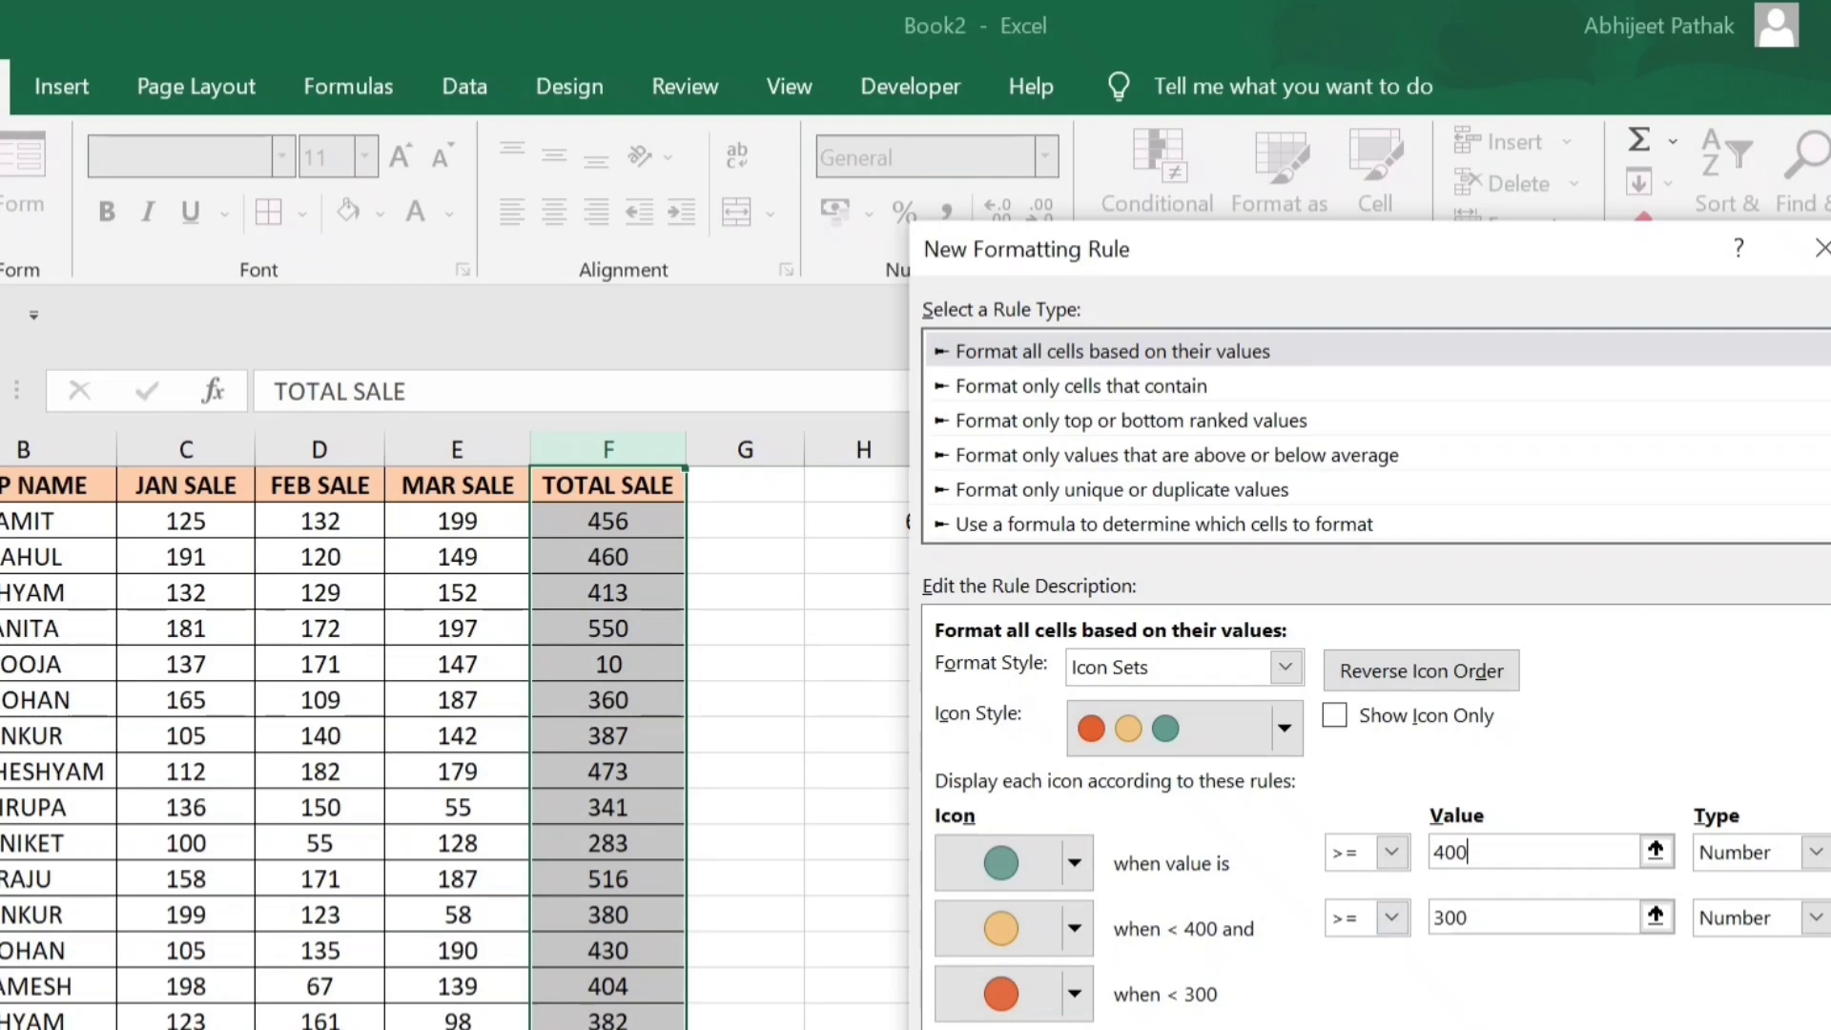
pyautogui.press('Return')
pyautogui.click(1587, 837)
# - Test the icon rule by entering 300, 298 and finally 450 as the total sale in cell F10
pyautogui.click(591, 596)
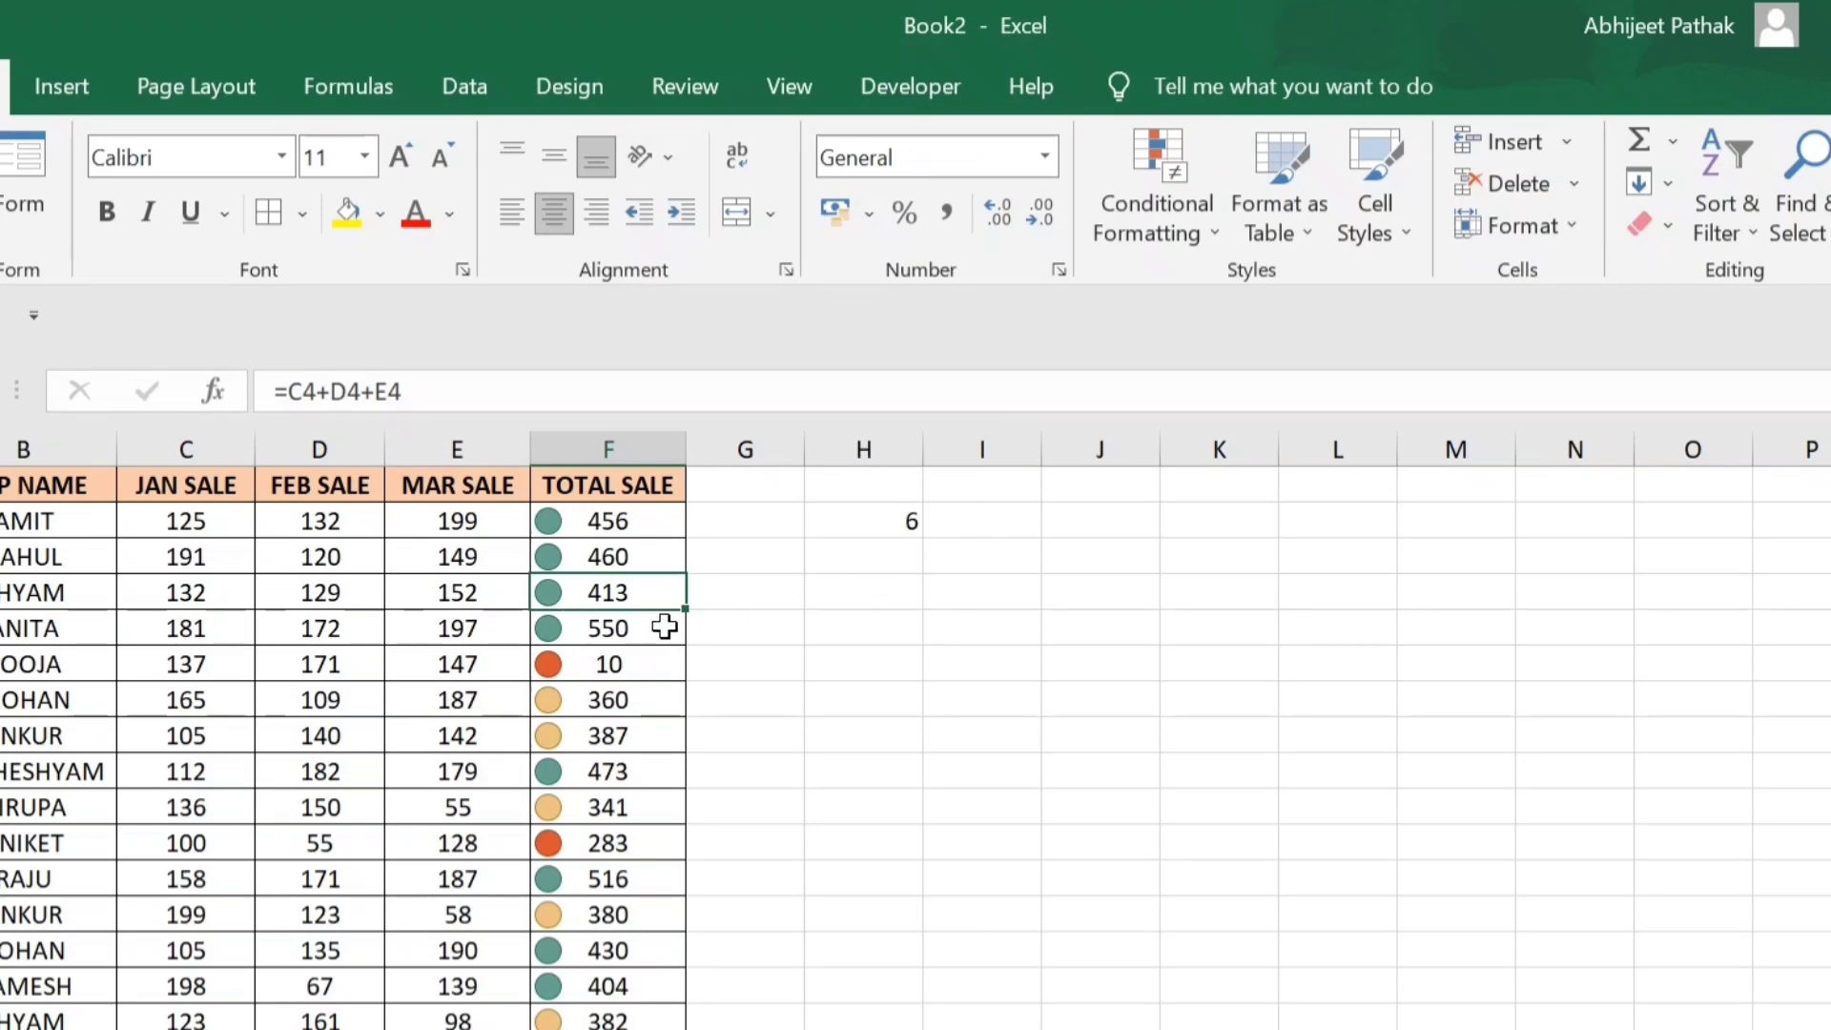
pyautogui.click(624, 706)
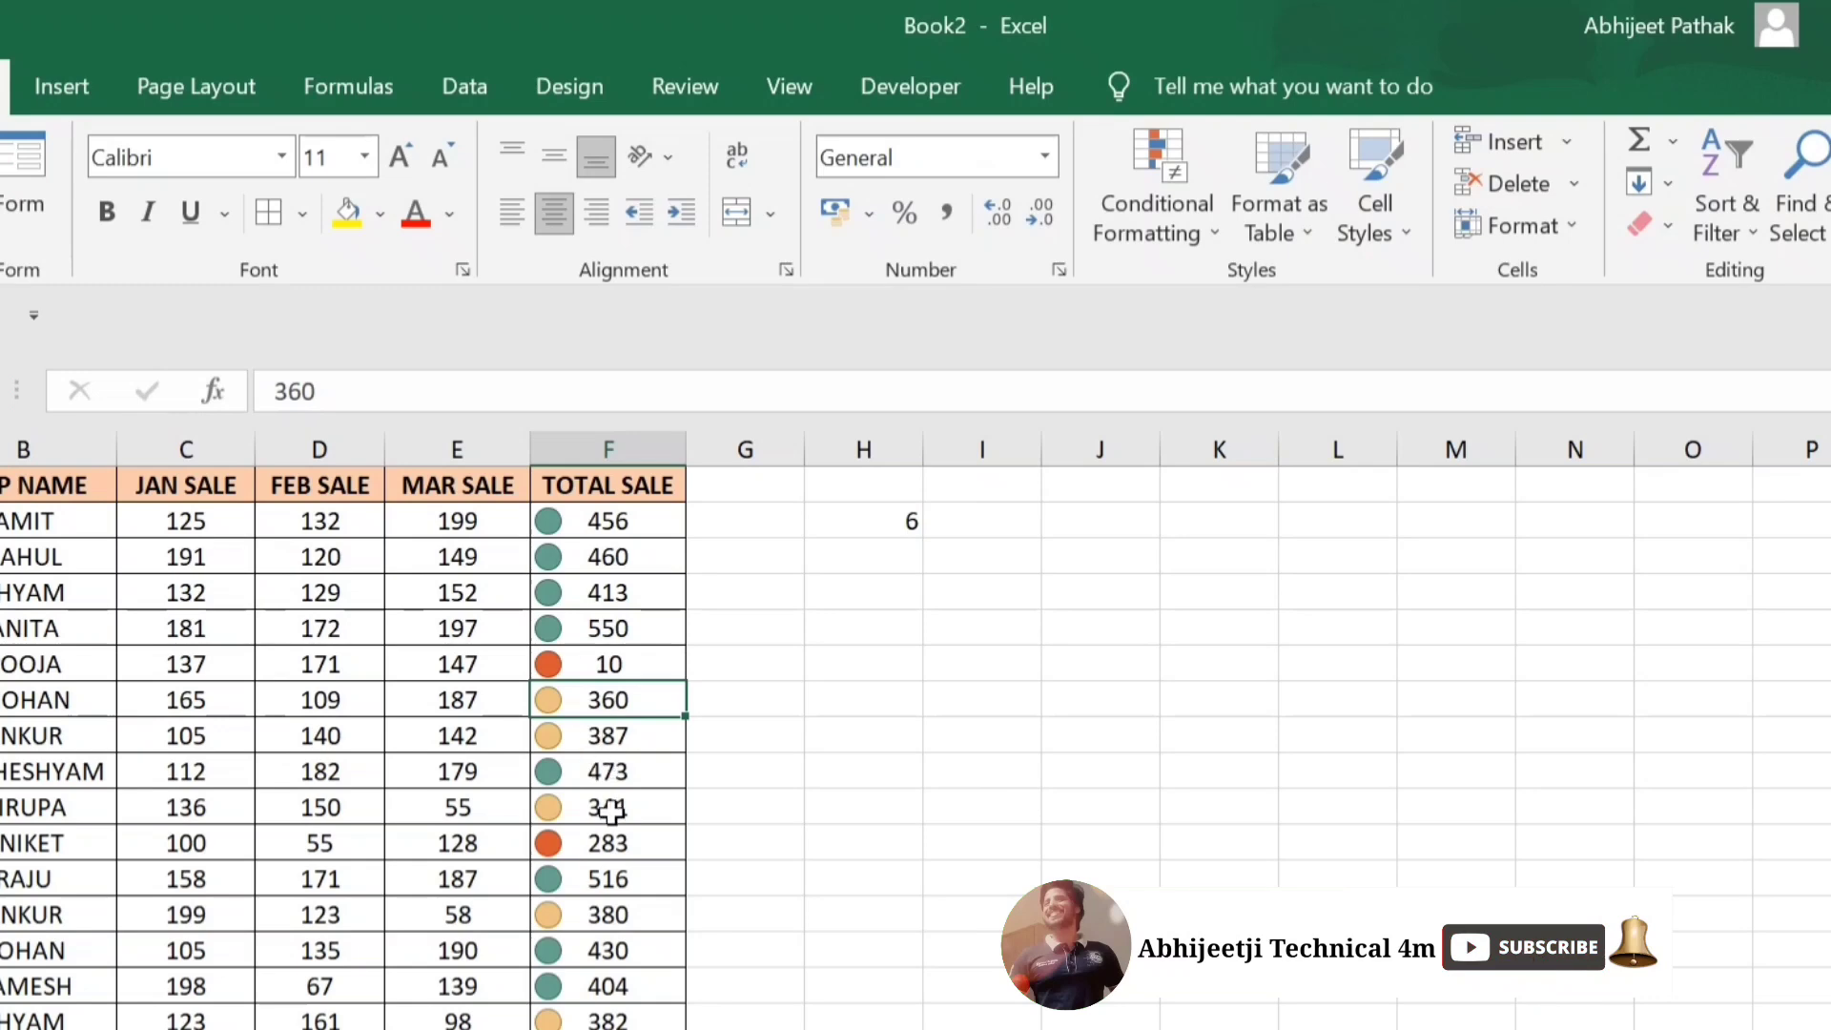
pyautogui.click(613, 845)
pyautogui.click(614, 807)
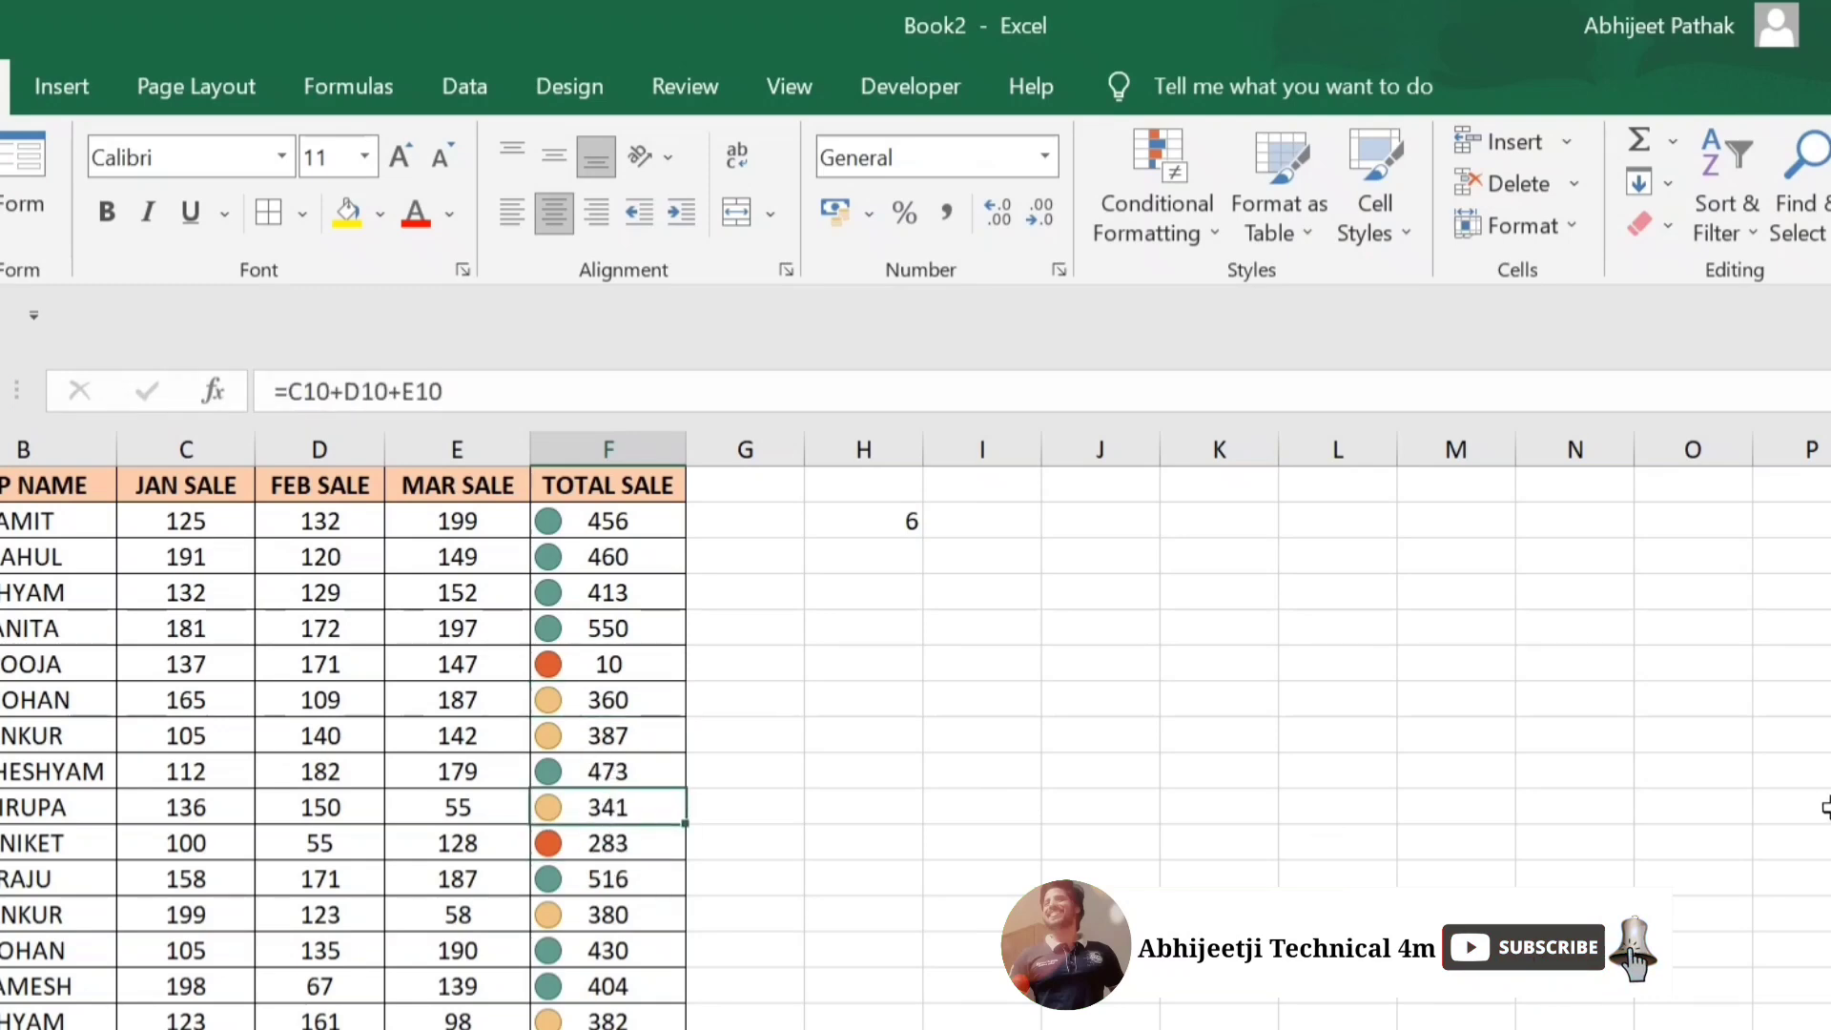
pyautogui.write('300')
pyautogui.hotkey('ctrl', 'Return')
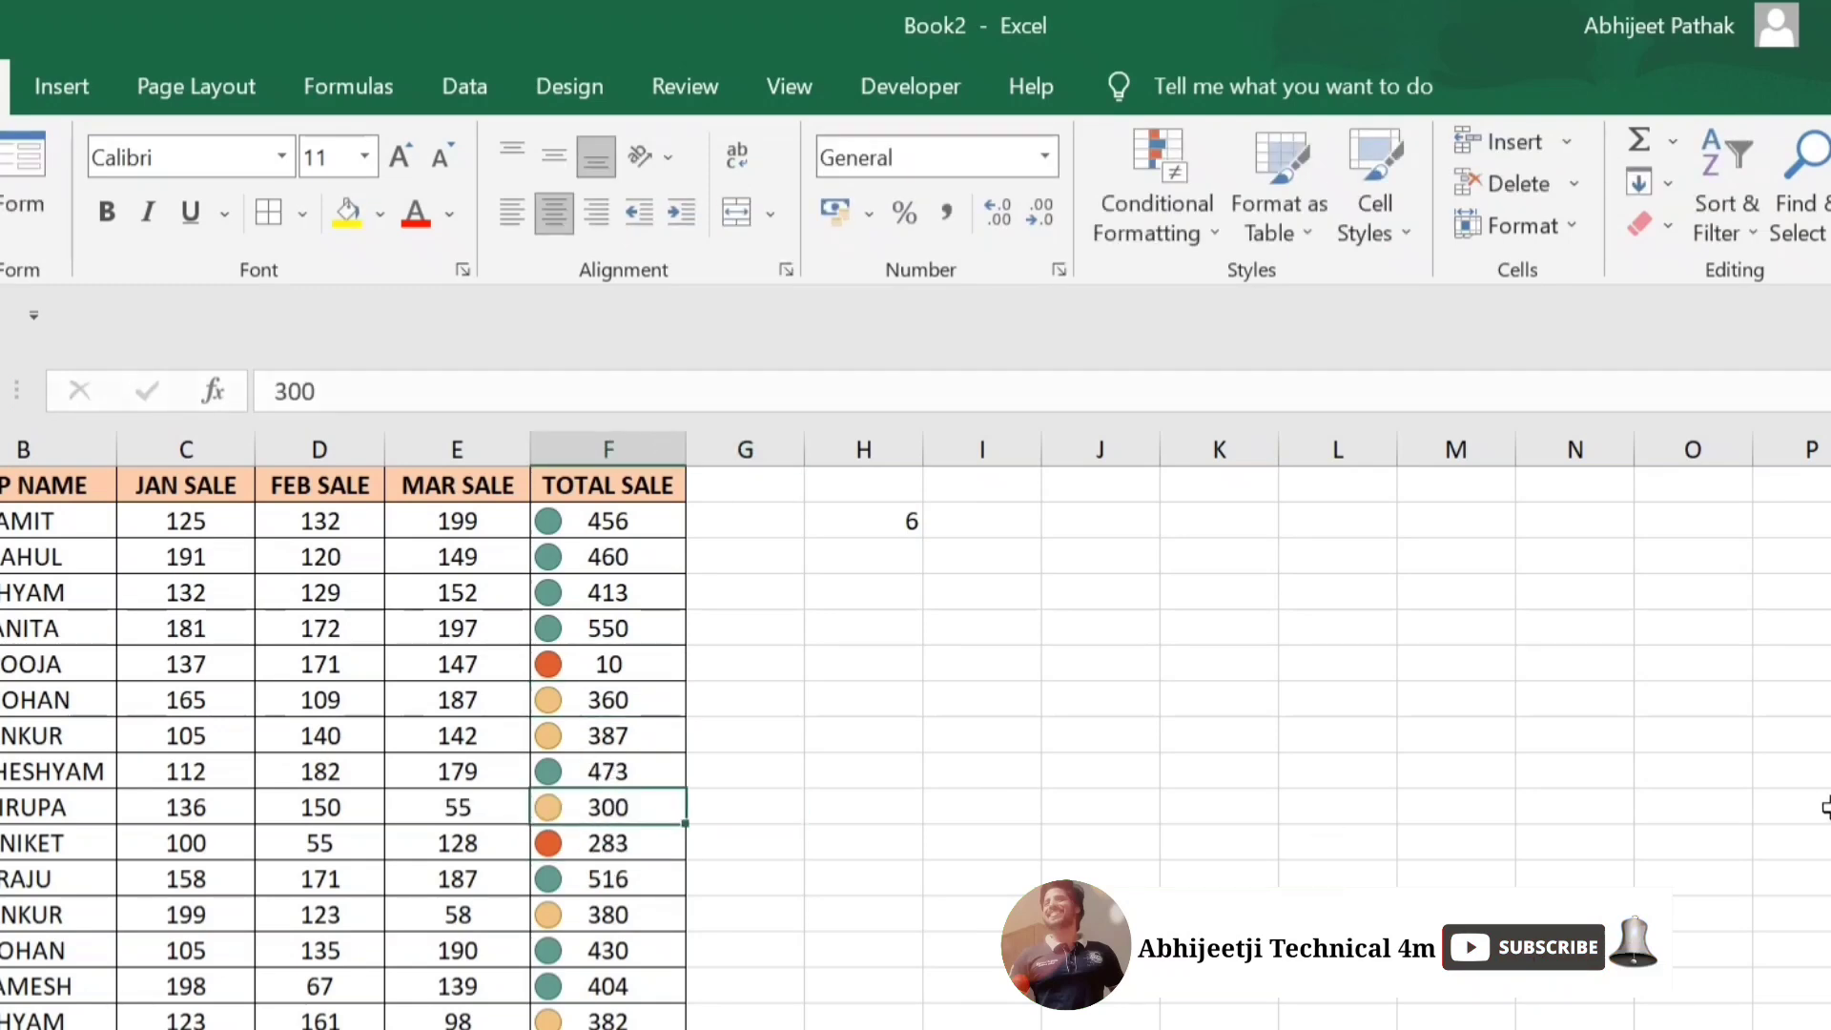
pyautogui.write('298')
pyautogui.hotkey('ctrl', 'Return')
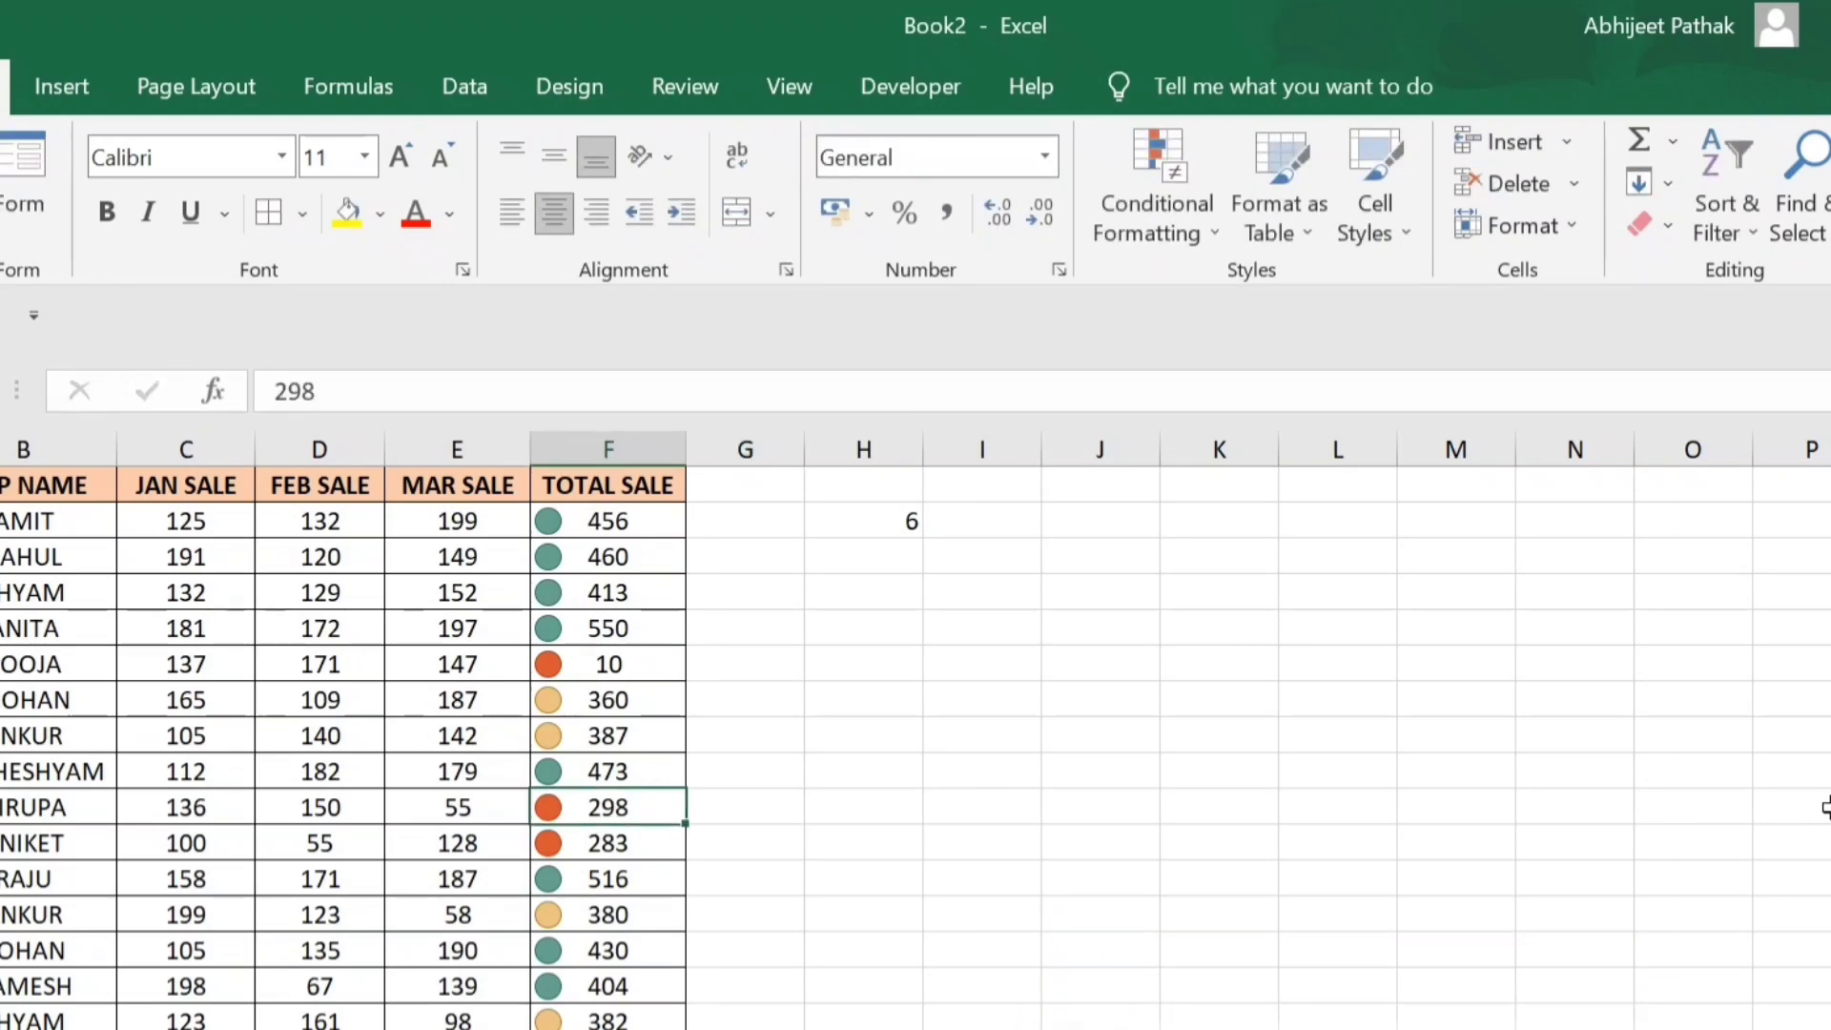
pyautogui.write('450')
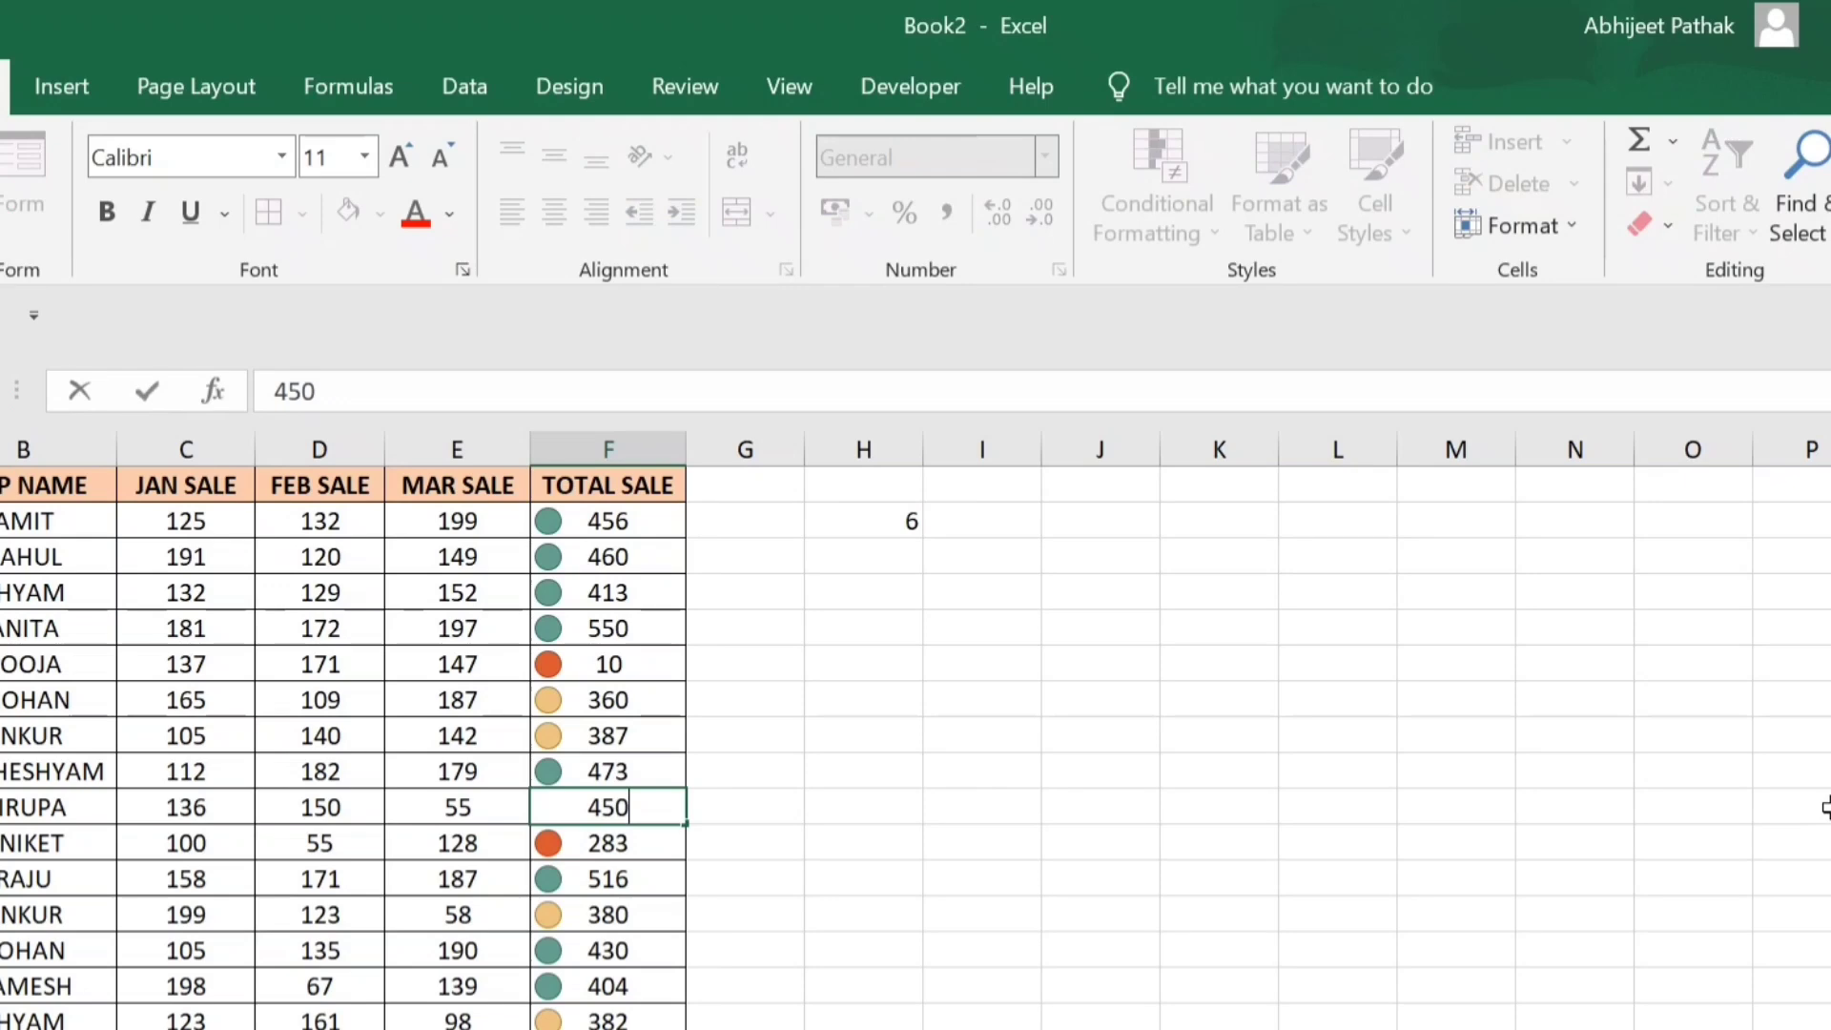
pyautogui.hotkey('ctrl', 'Return')
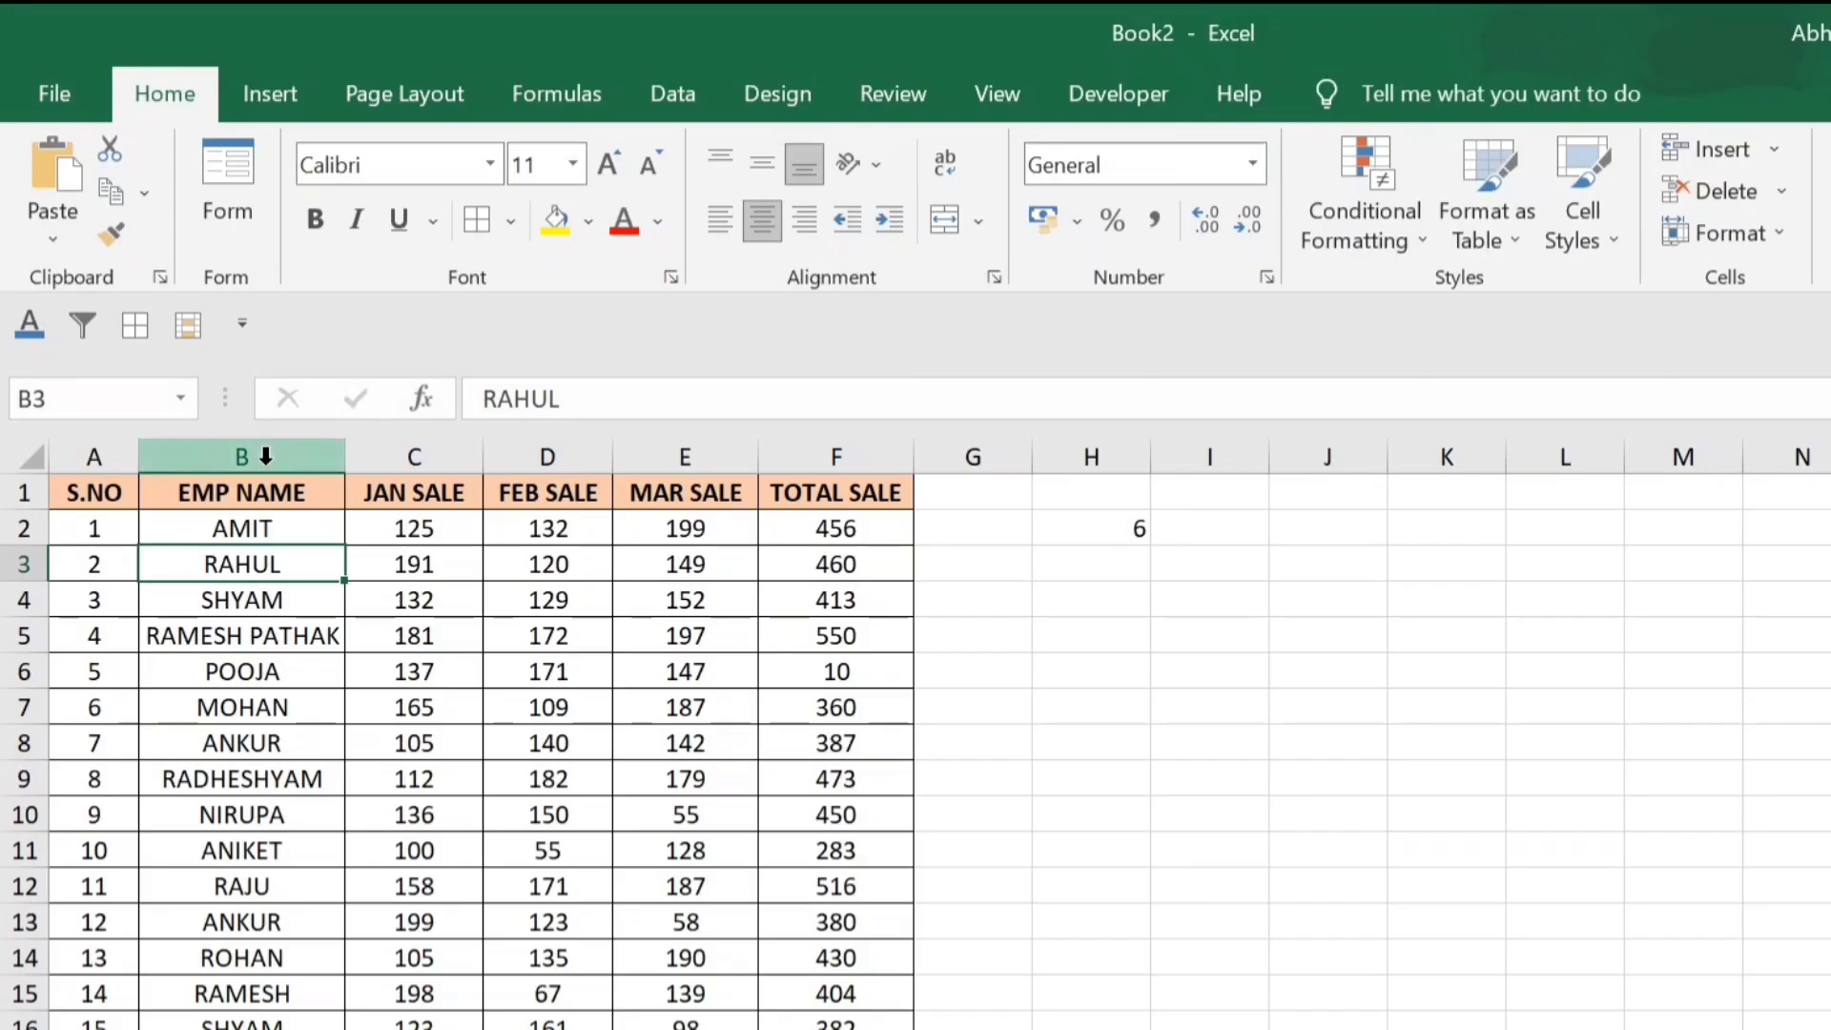
# - Start a new rule for the EMP NAME cells that formats only cells that contain specific text
pyautogui.moveTo(276, 531); pyautogui.dragTo(280, 1028)
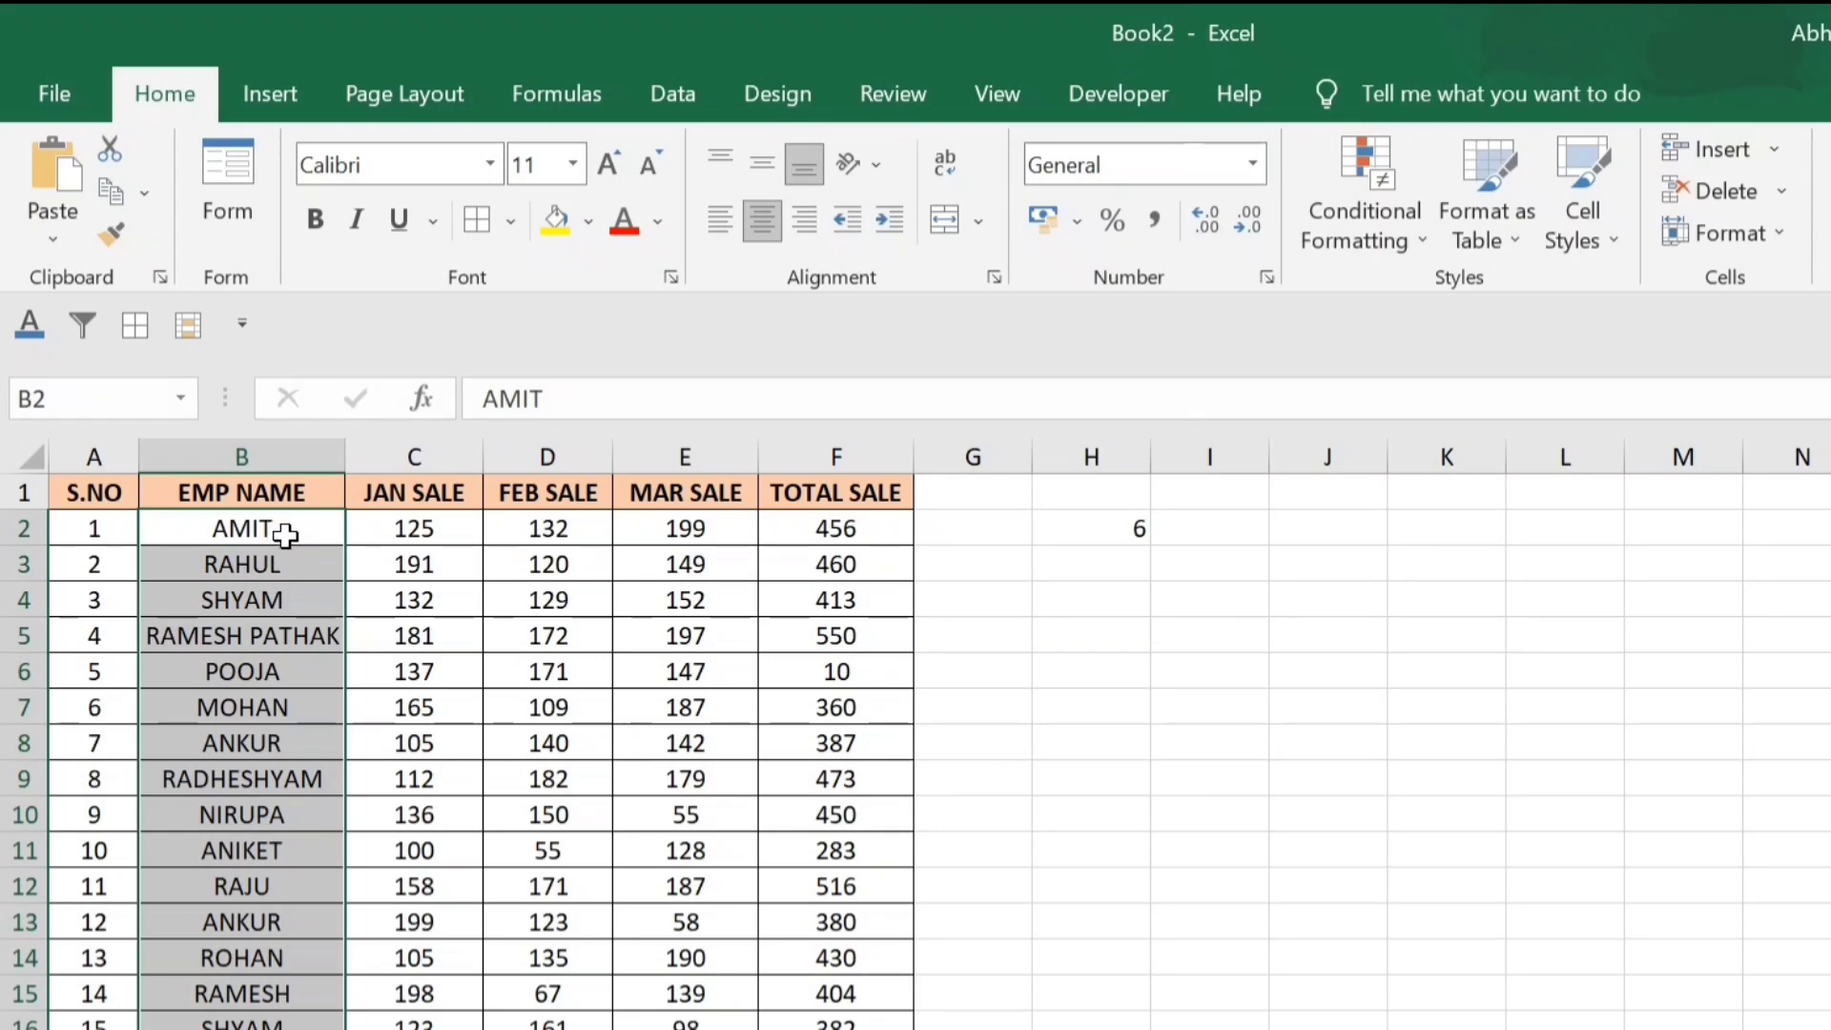
pyautogui.click(1351, 198)
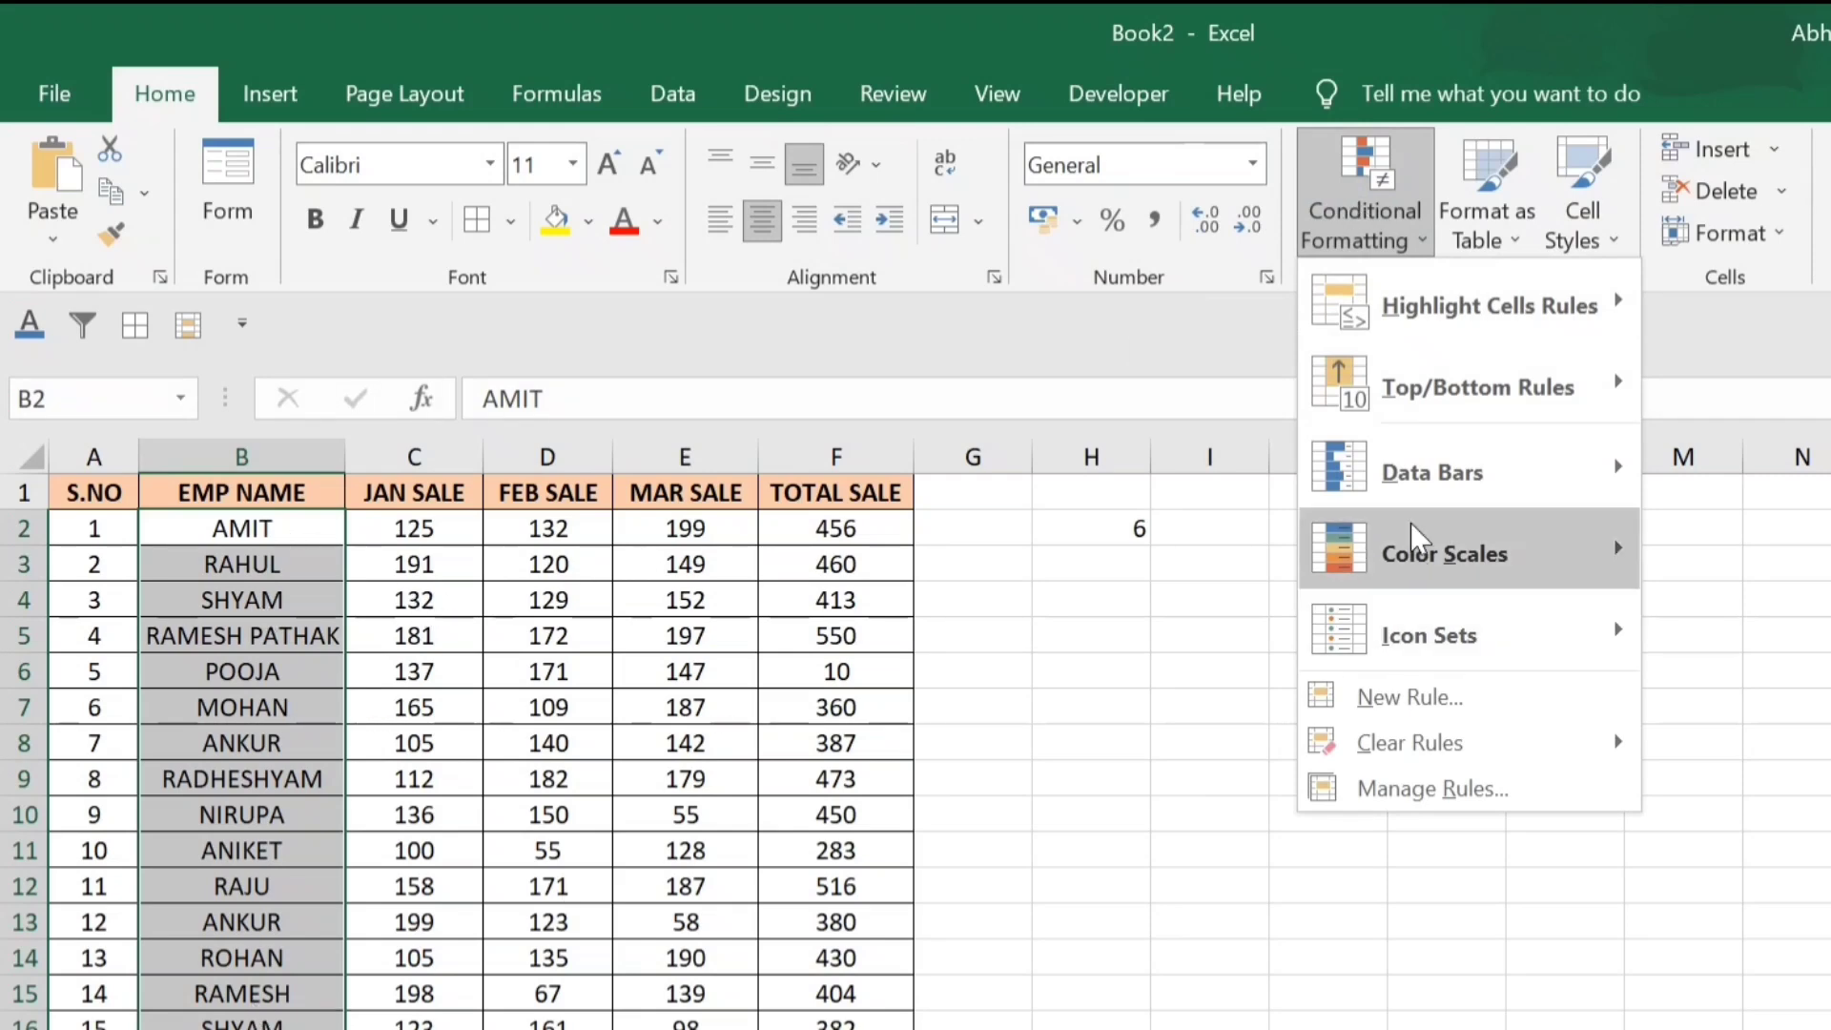
pyautogui.click(1410, 697)
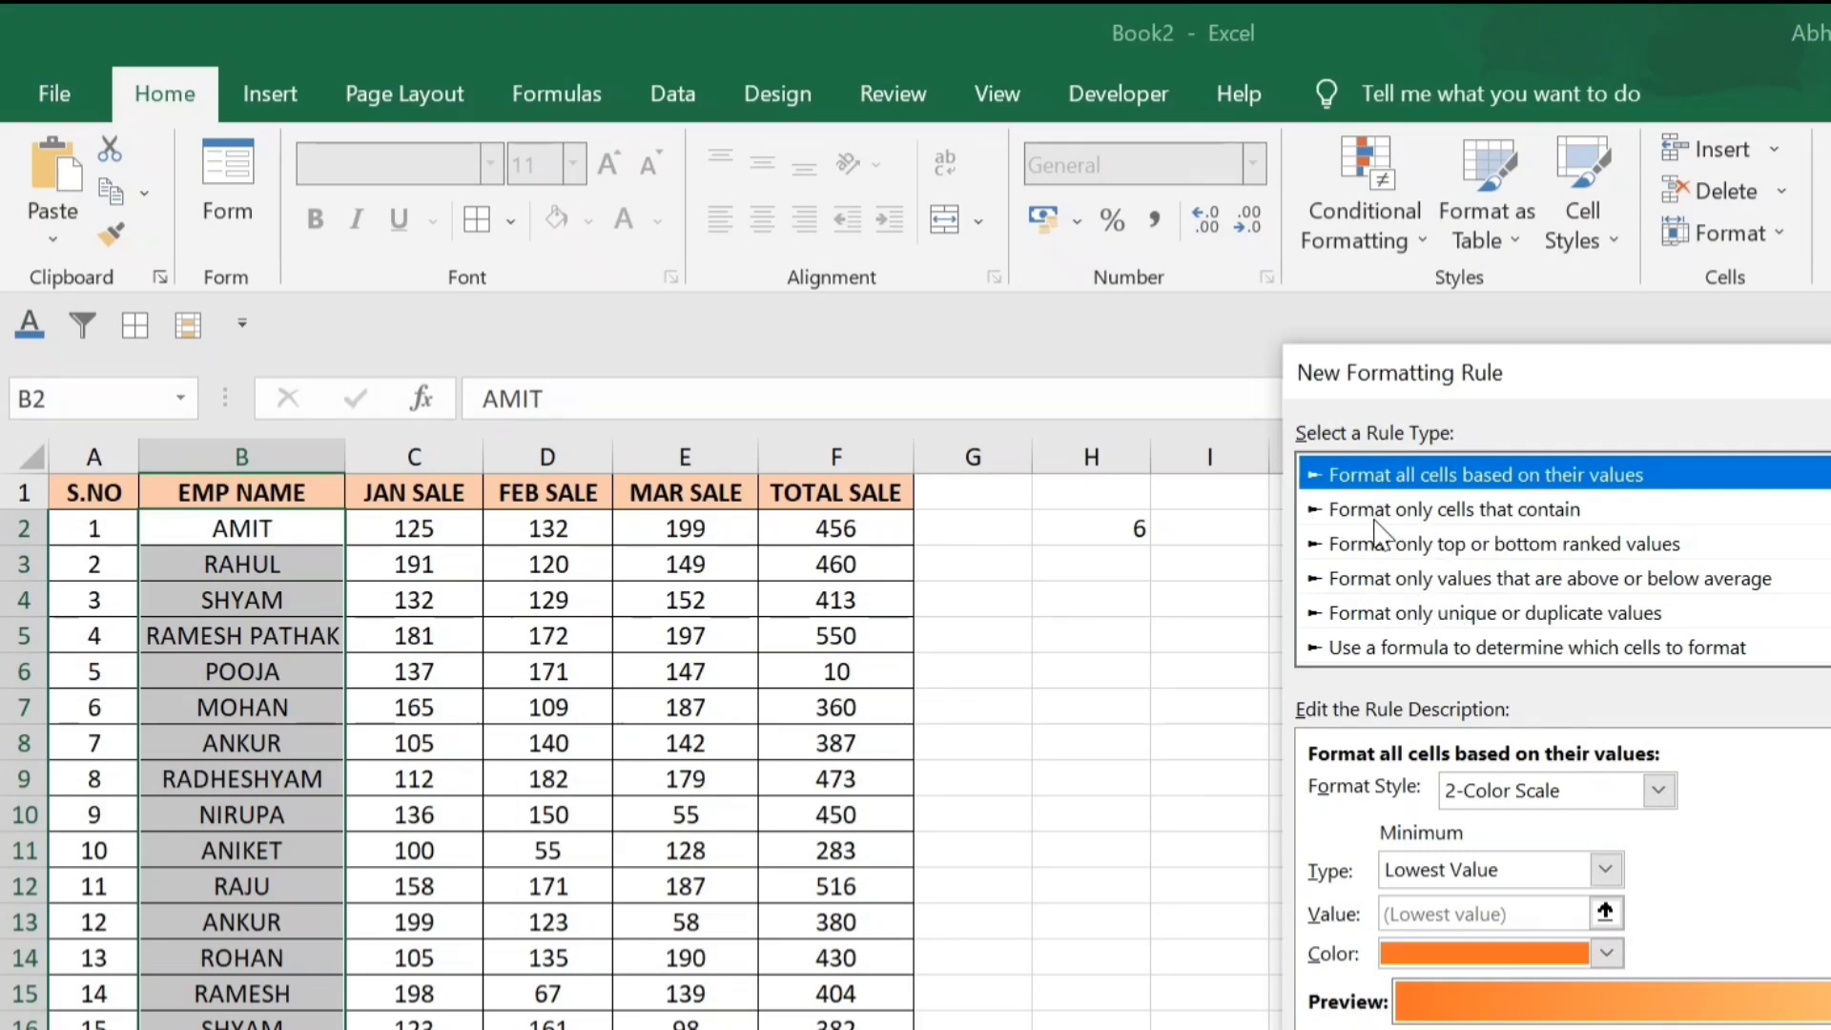
pyautogui.click(1473, 515)
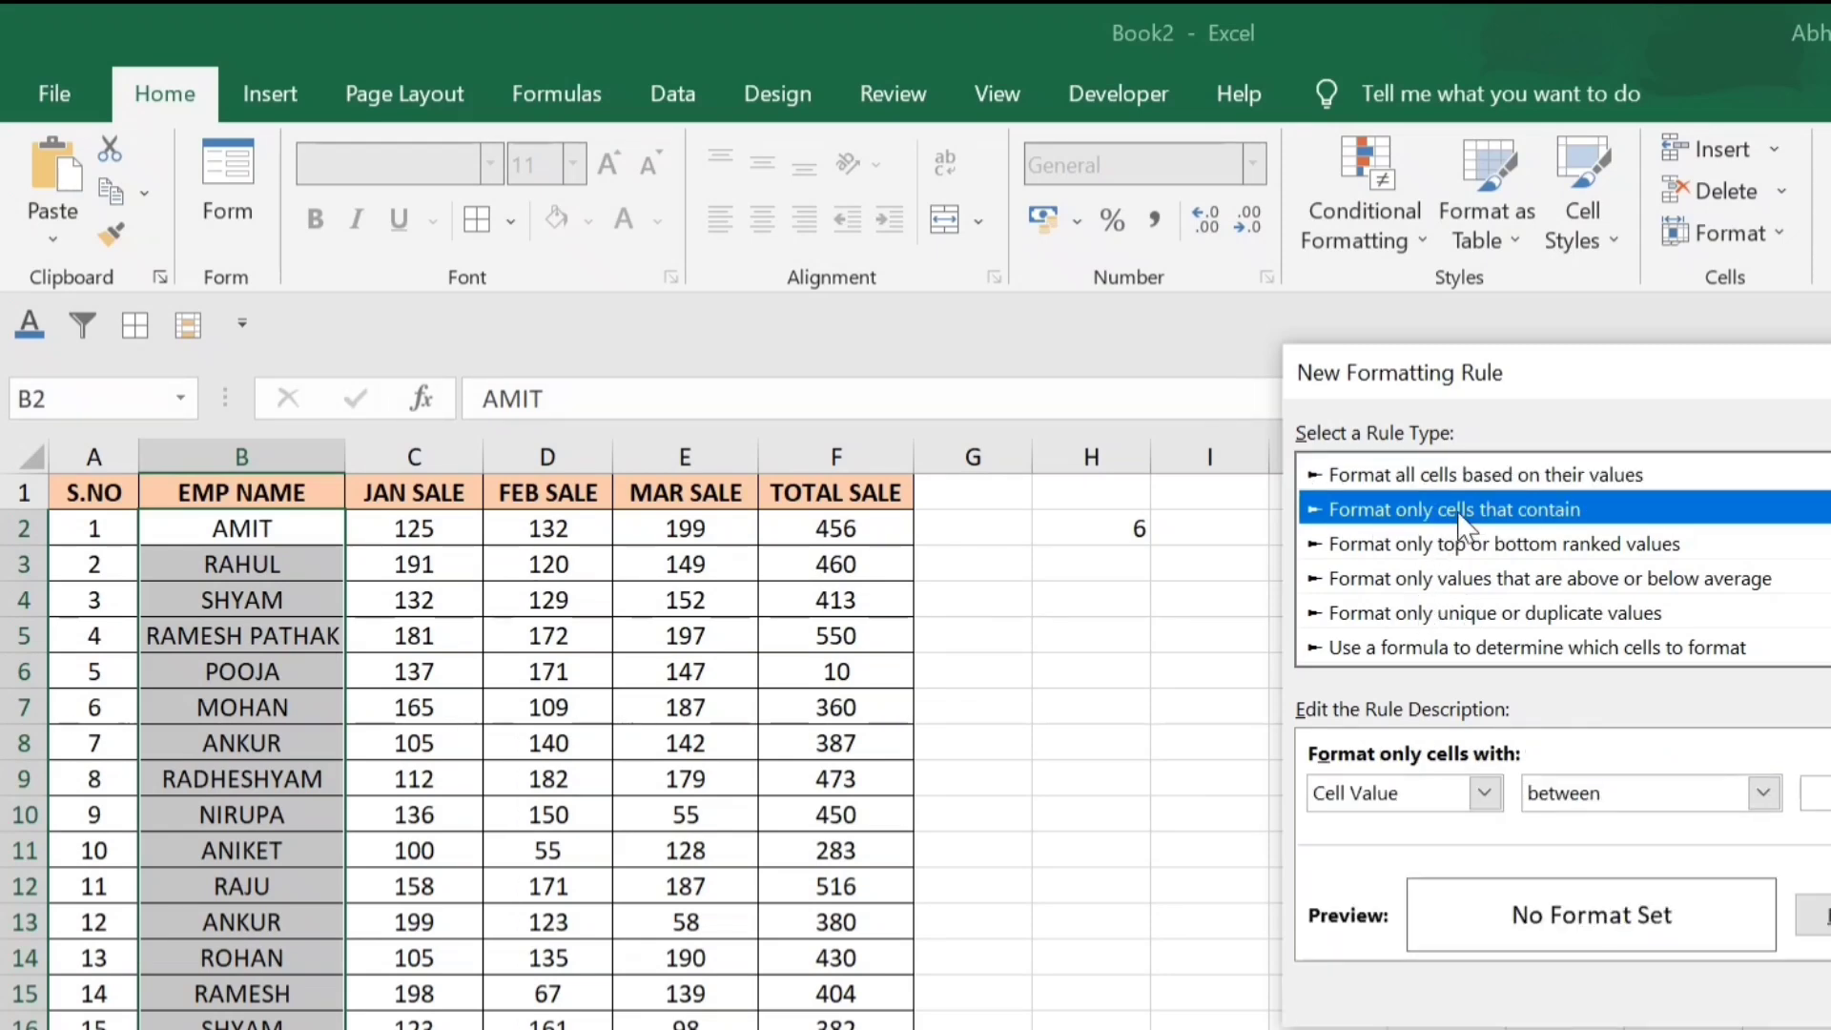
pyautogui.click(1436, 790)
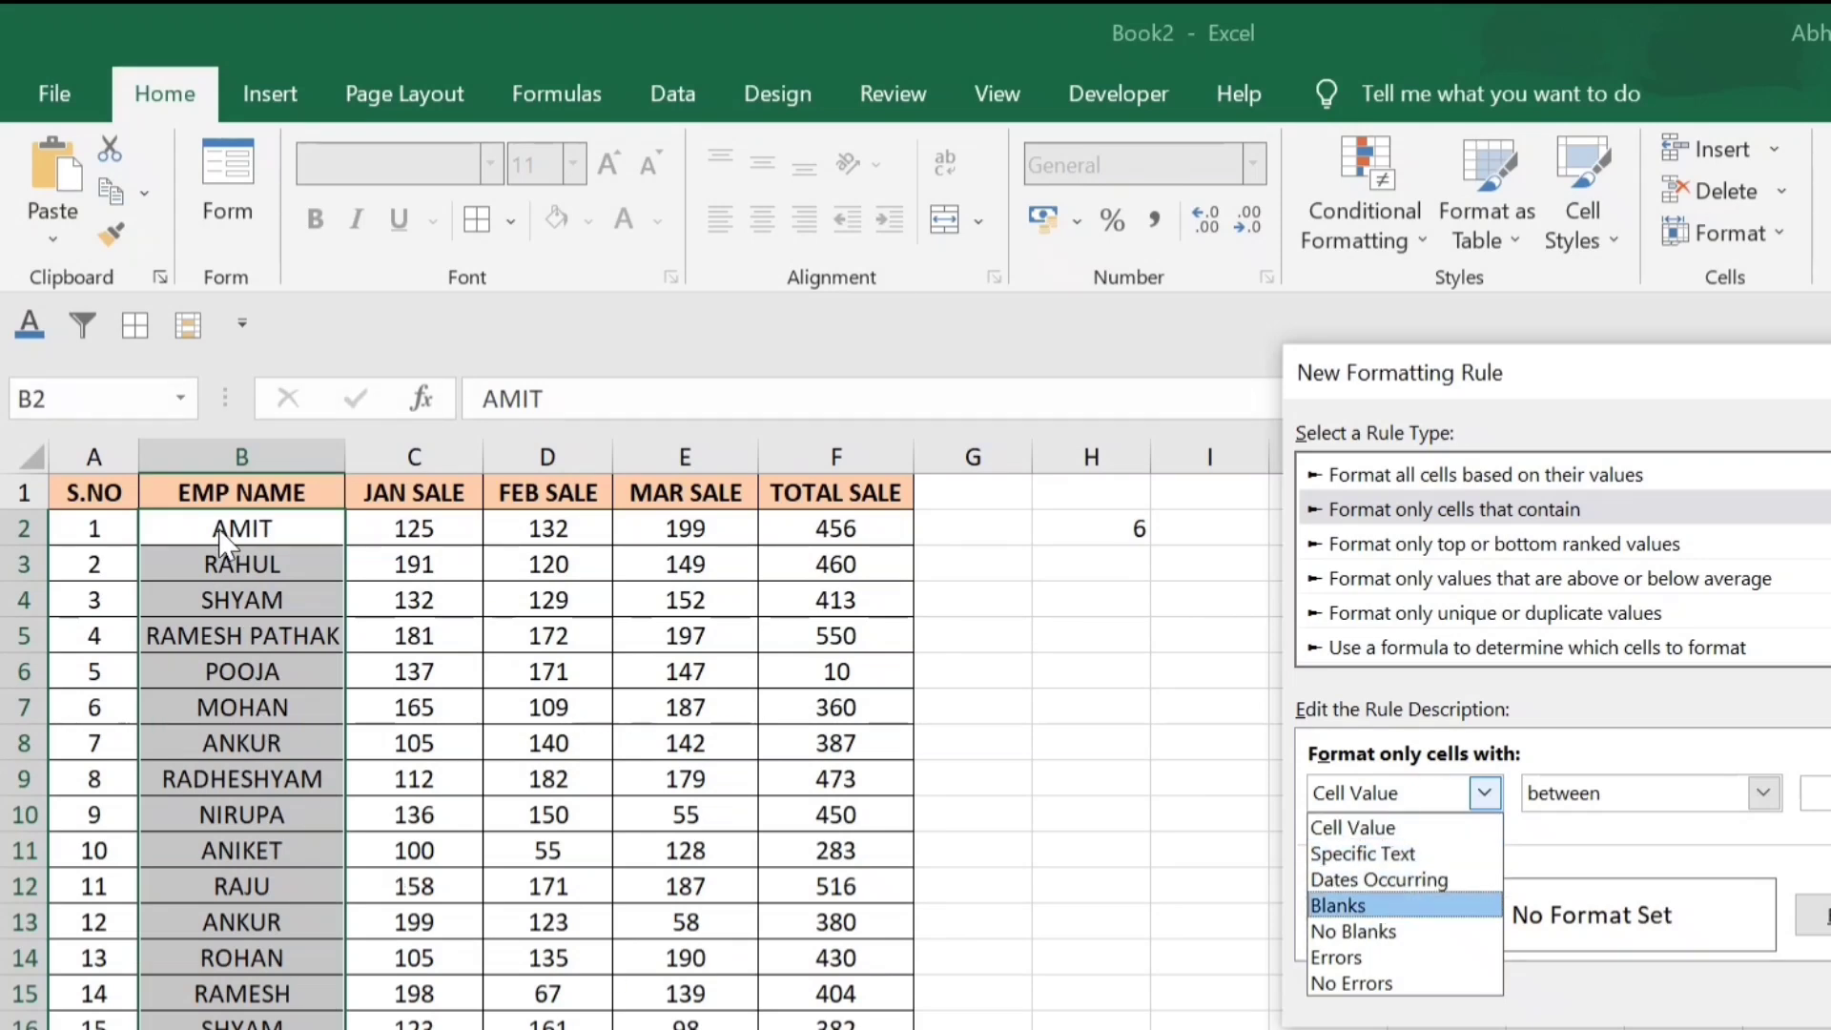
pyautogui.click(1388, 855)
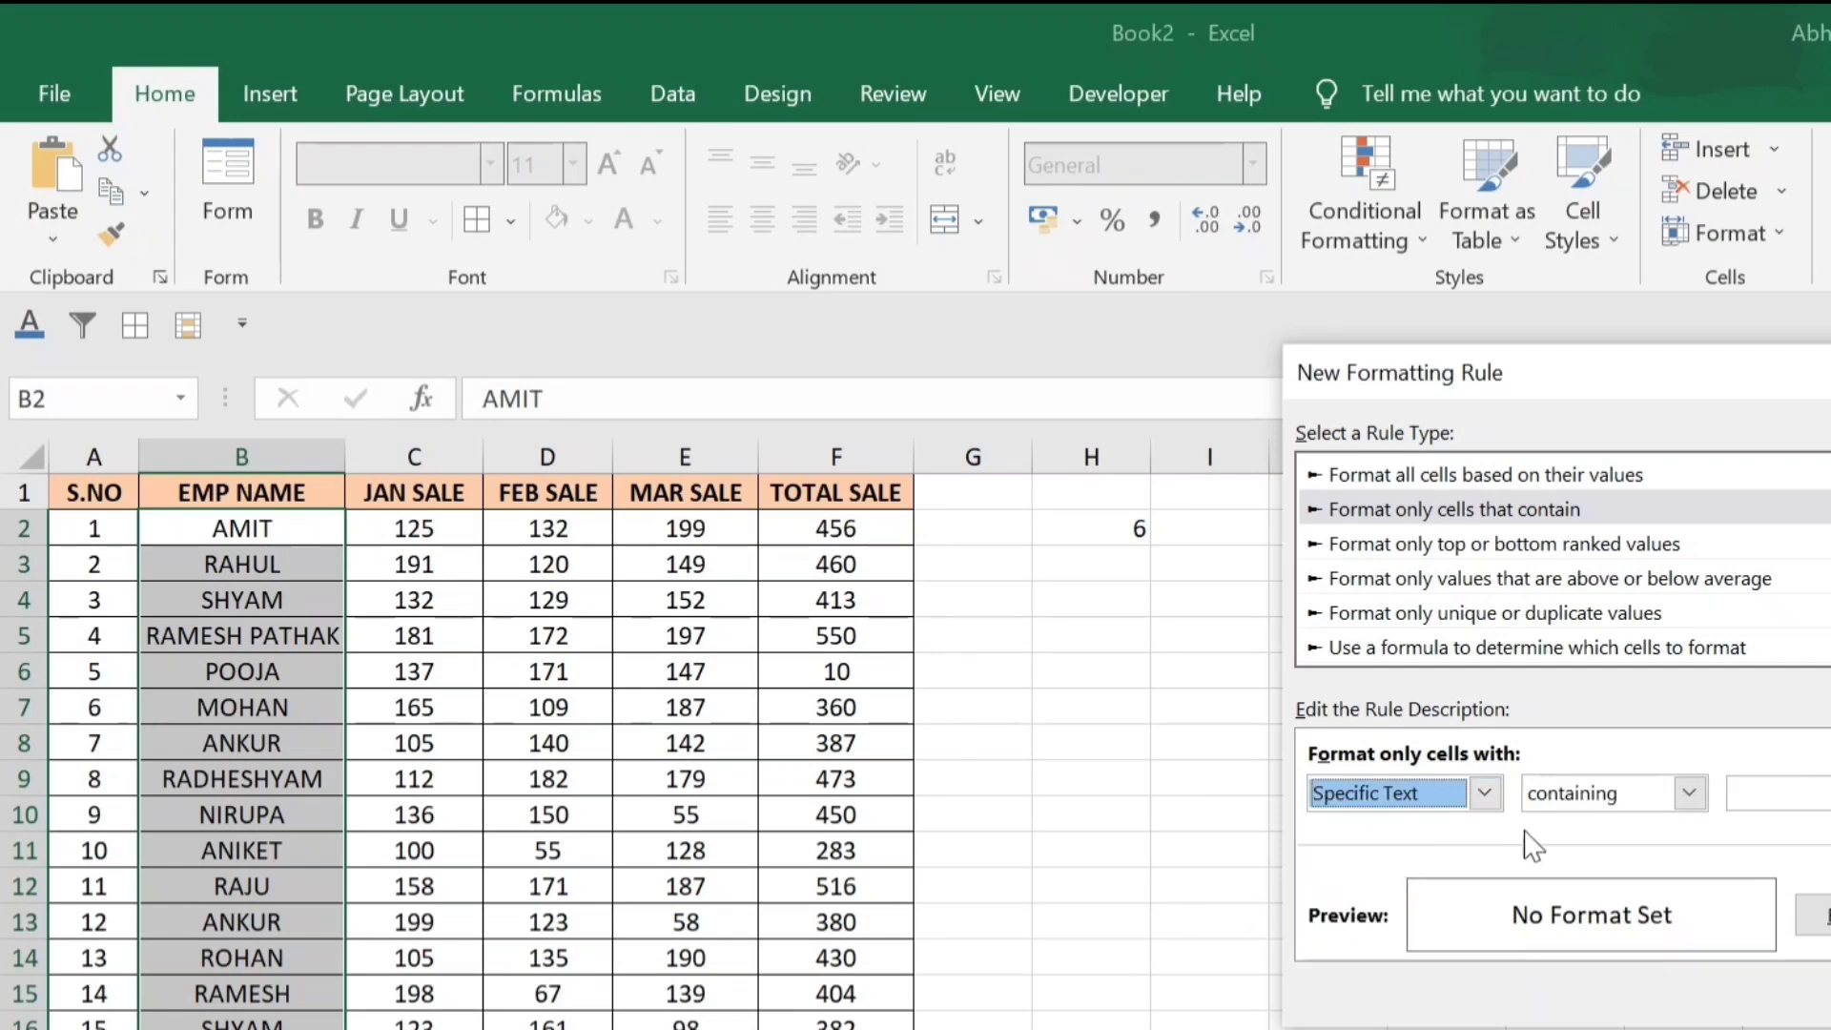
# - Make the rule match text containing the employee's first name from row 15 and give its format a light orange background fill
pyautogui.click(1616, 799)
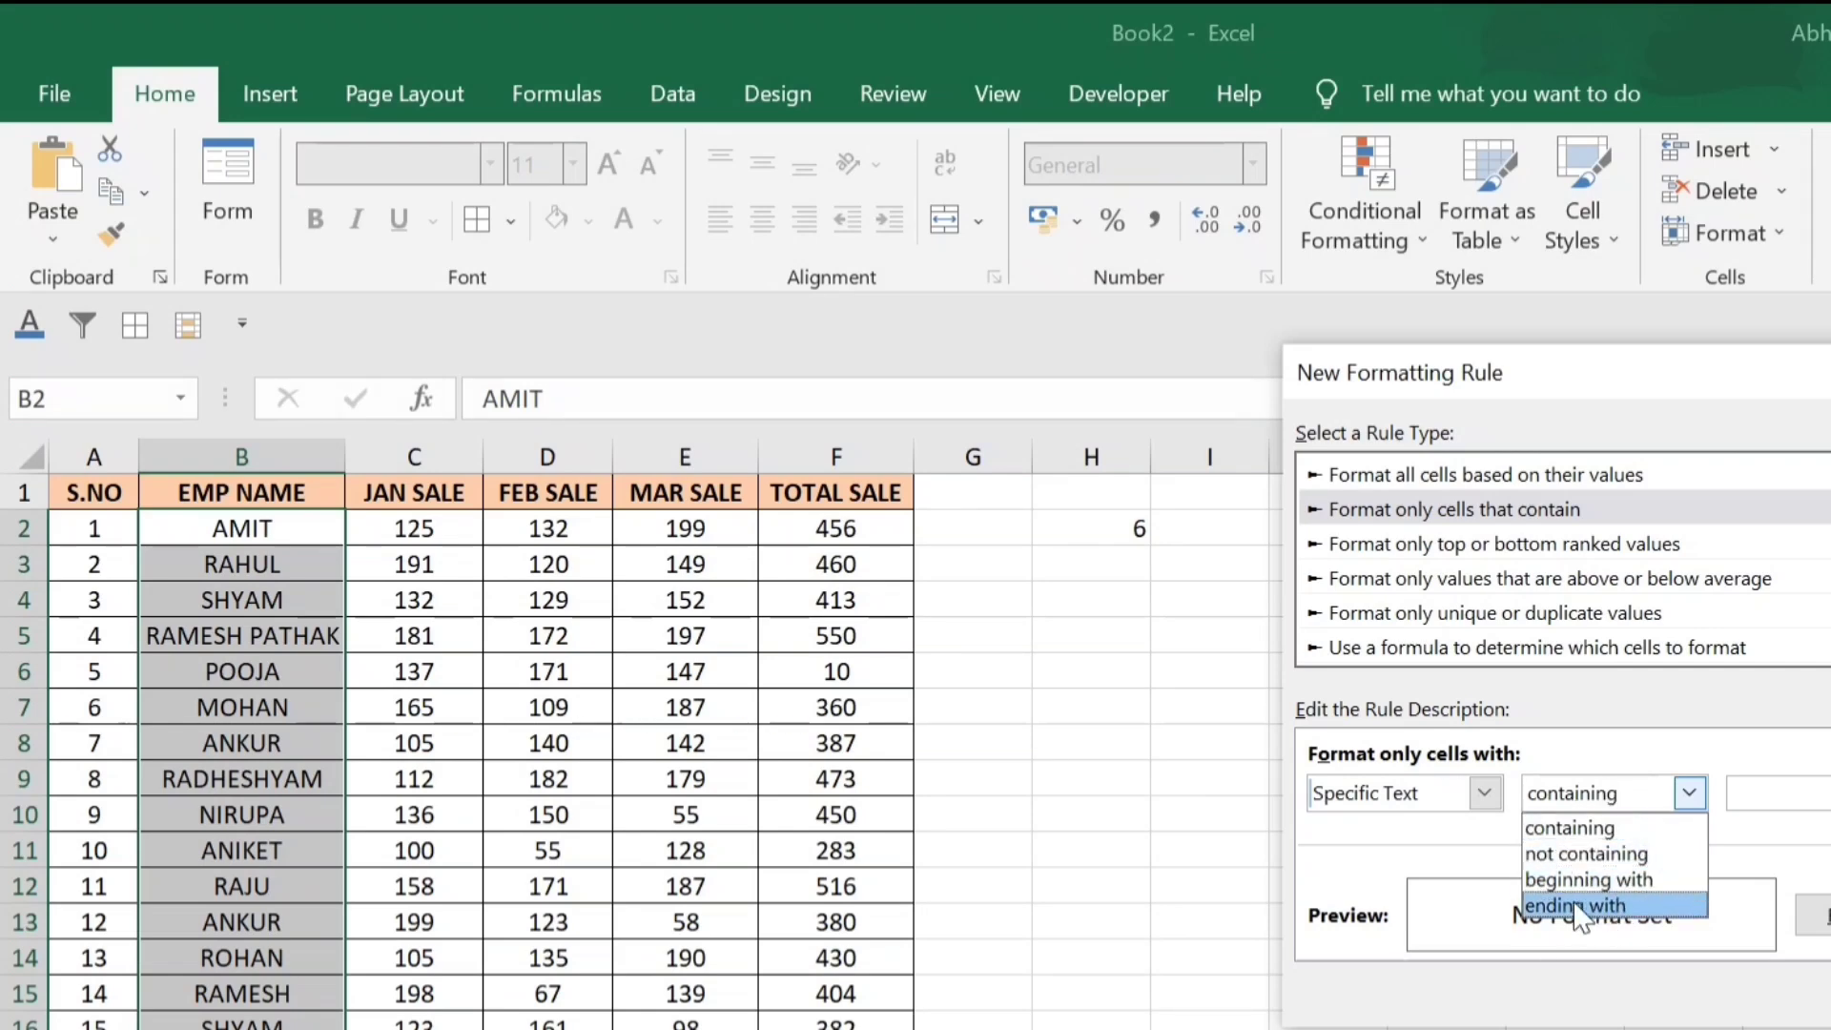
pyautogui.click(1598, 830)
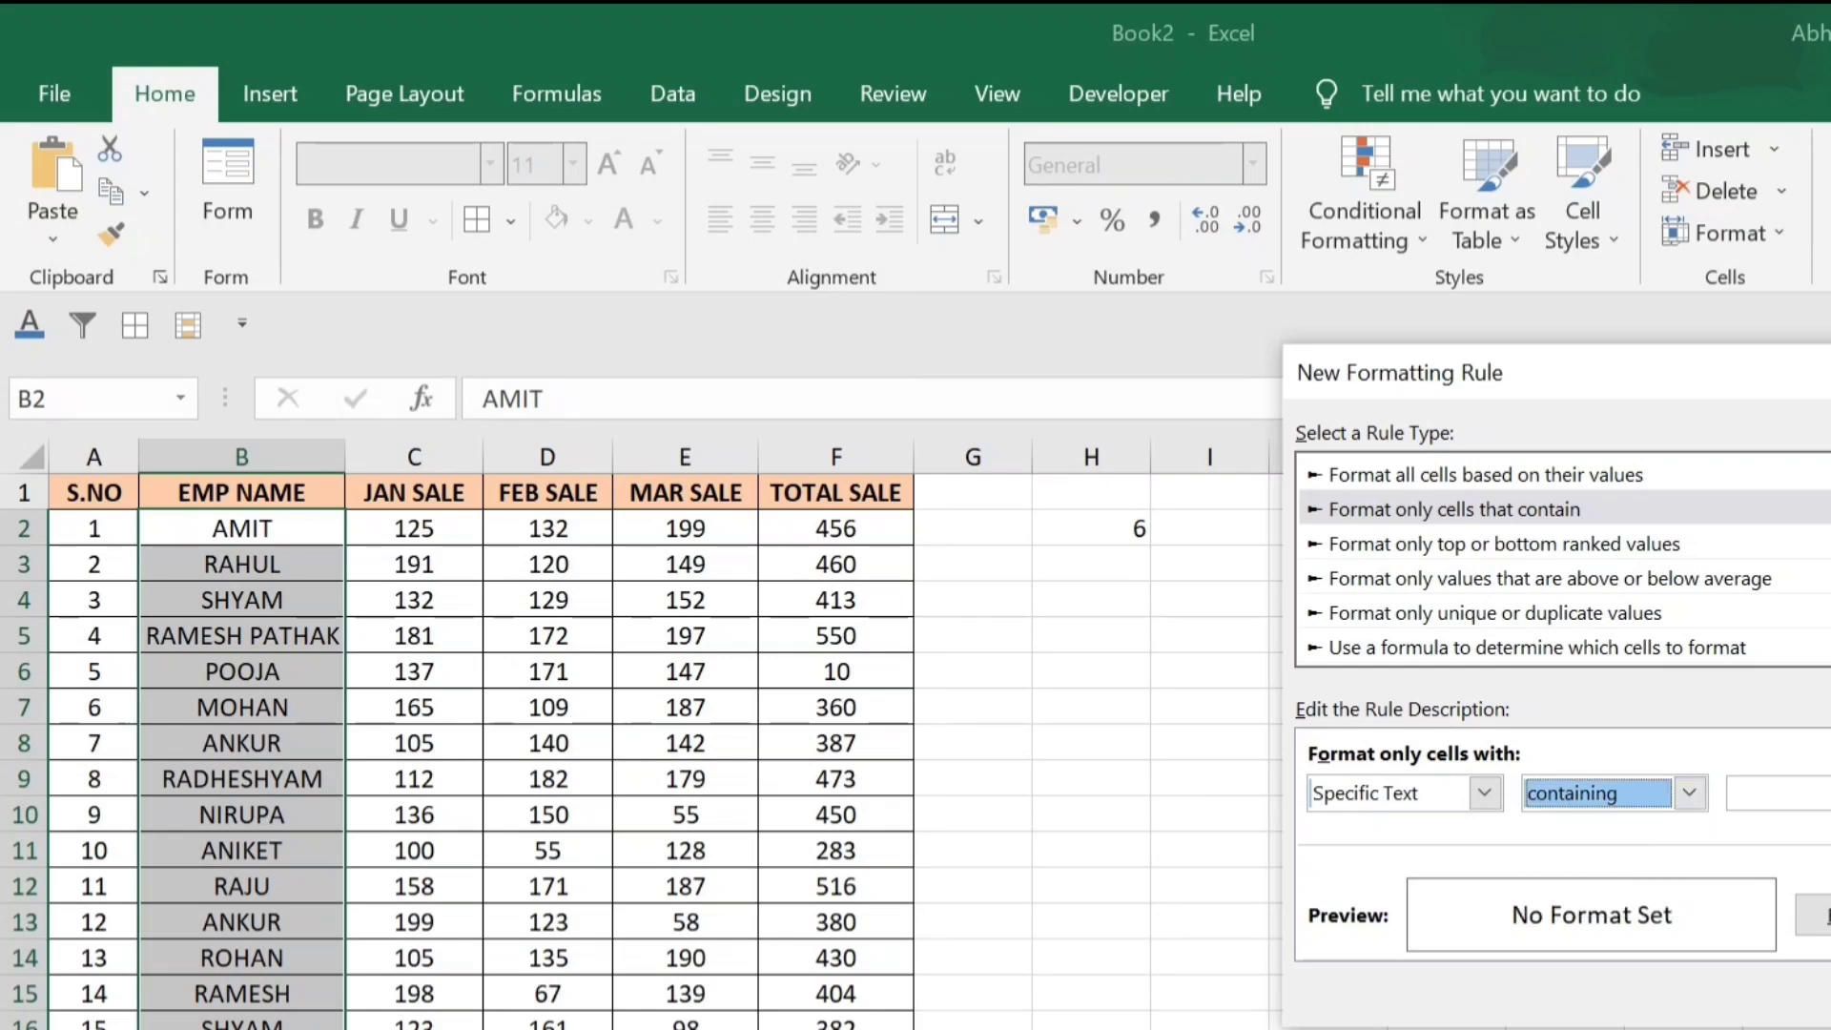
pyautogui.click(1812, 793)
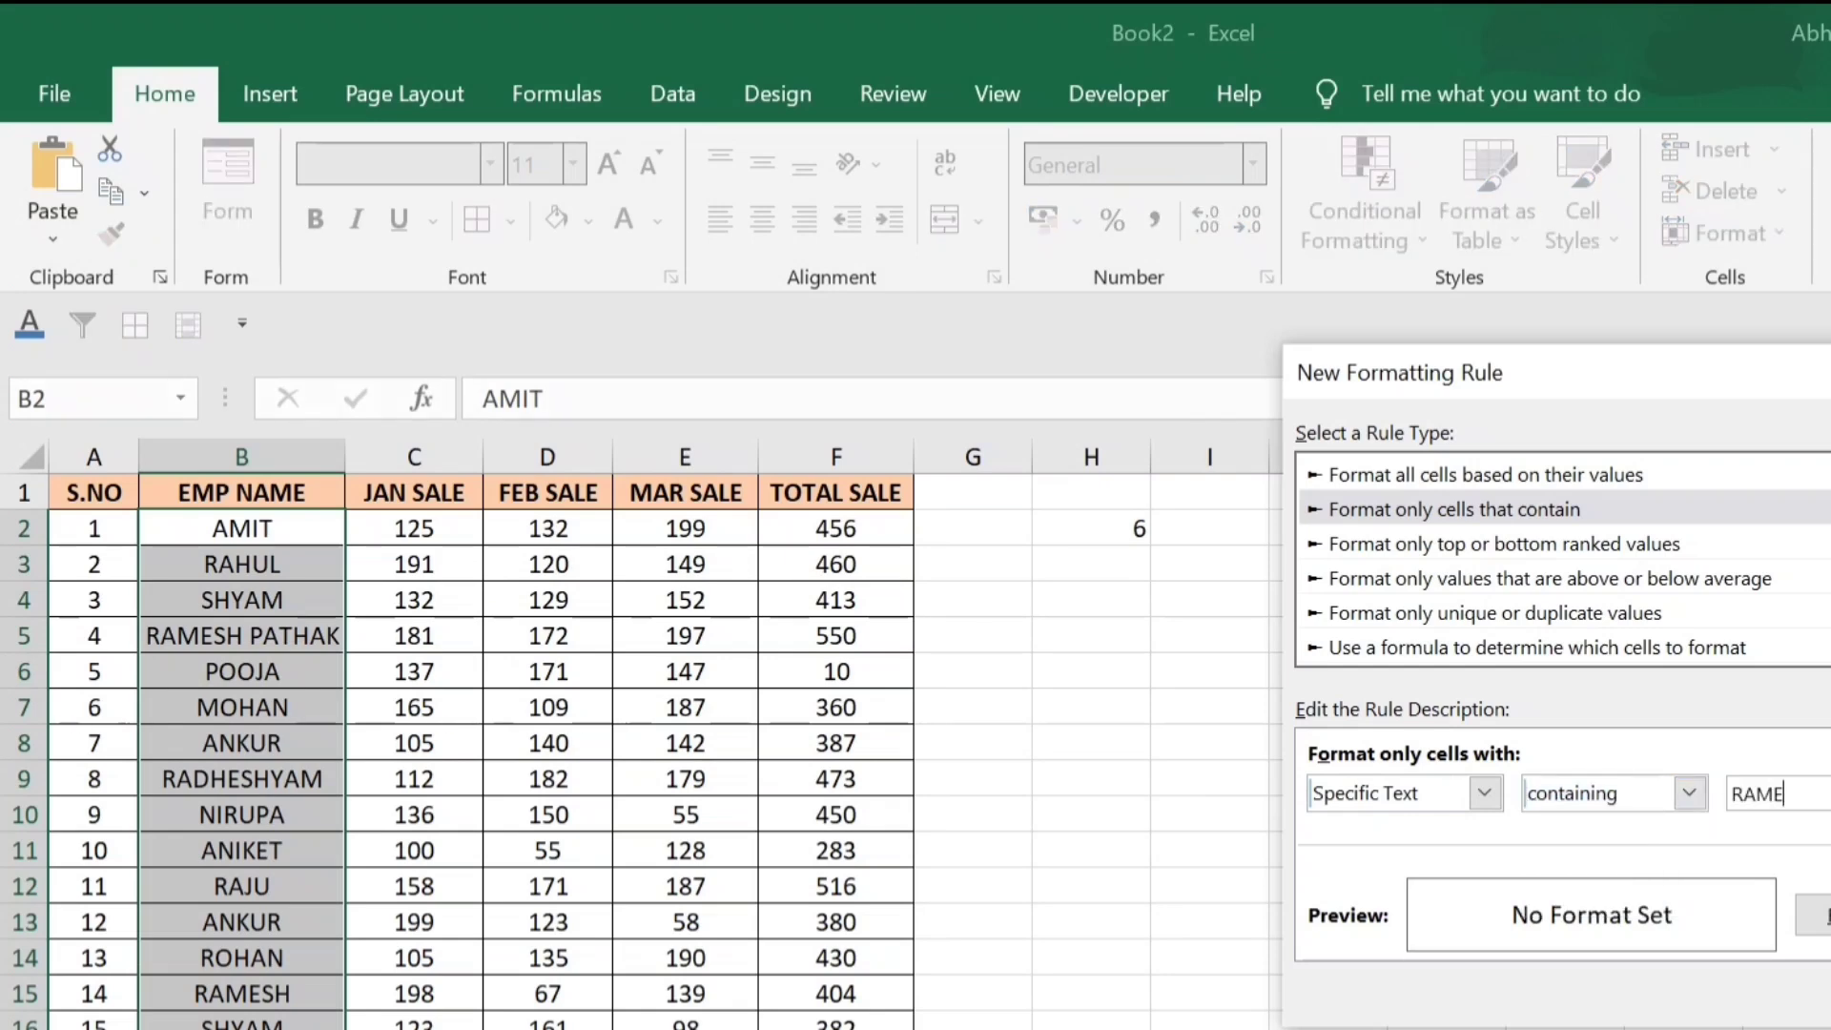
pyautogui.click(1812, 916)
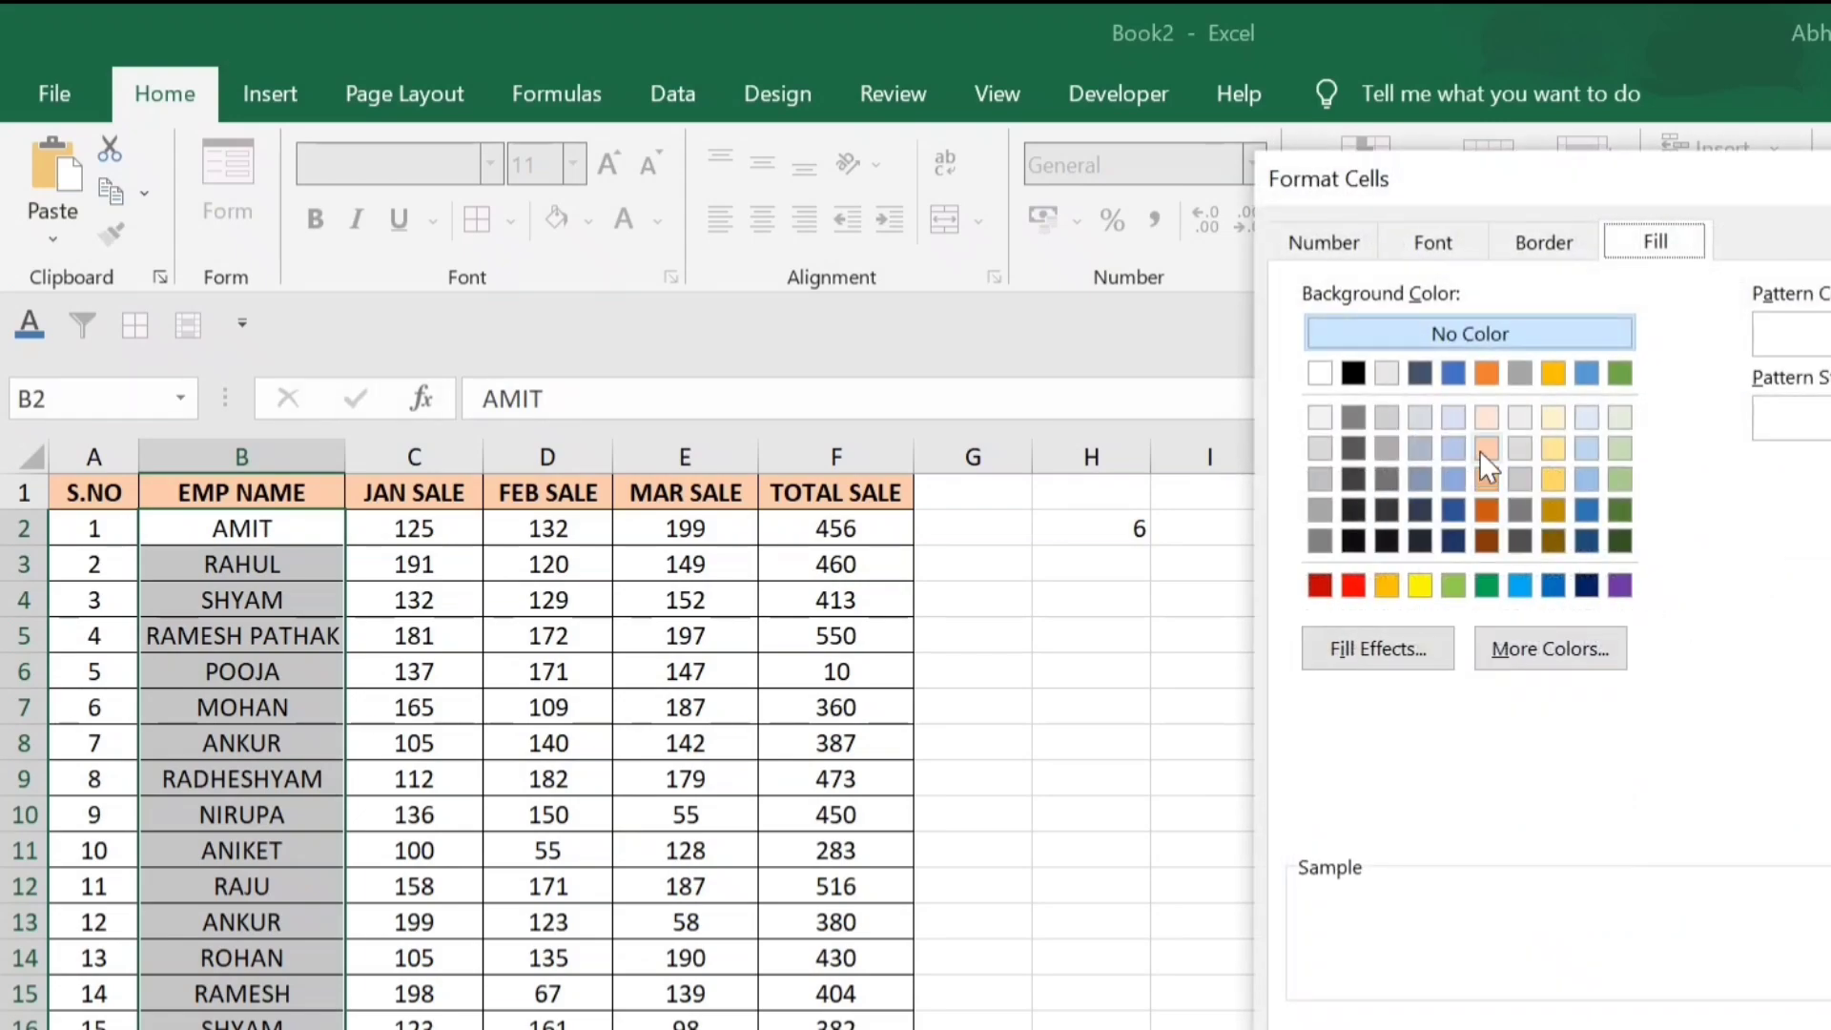
pyautogui.click(1487, 417)
pyautogui.click(1812, 1020)
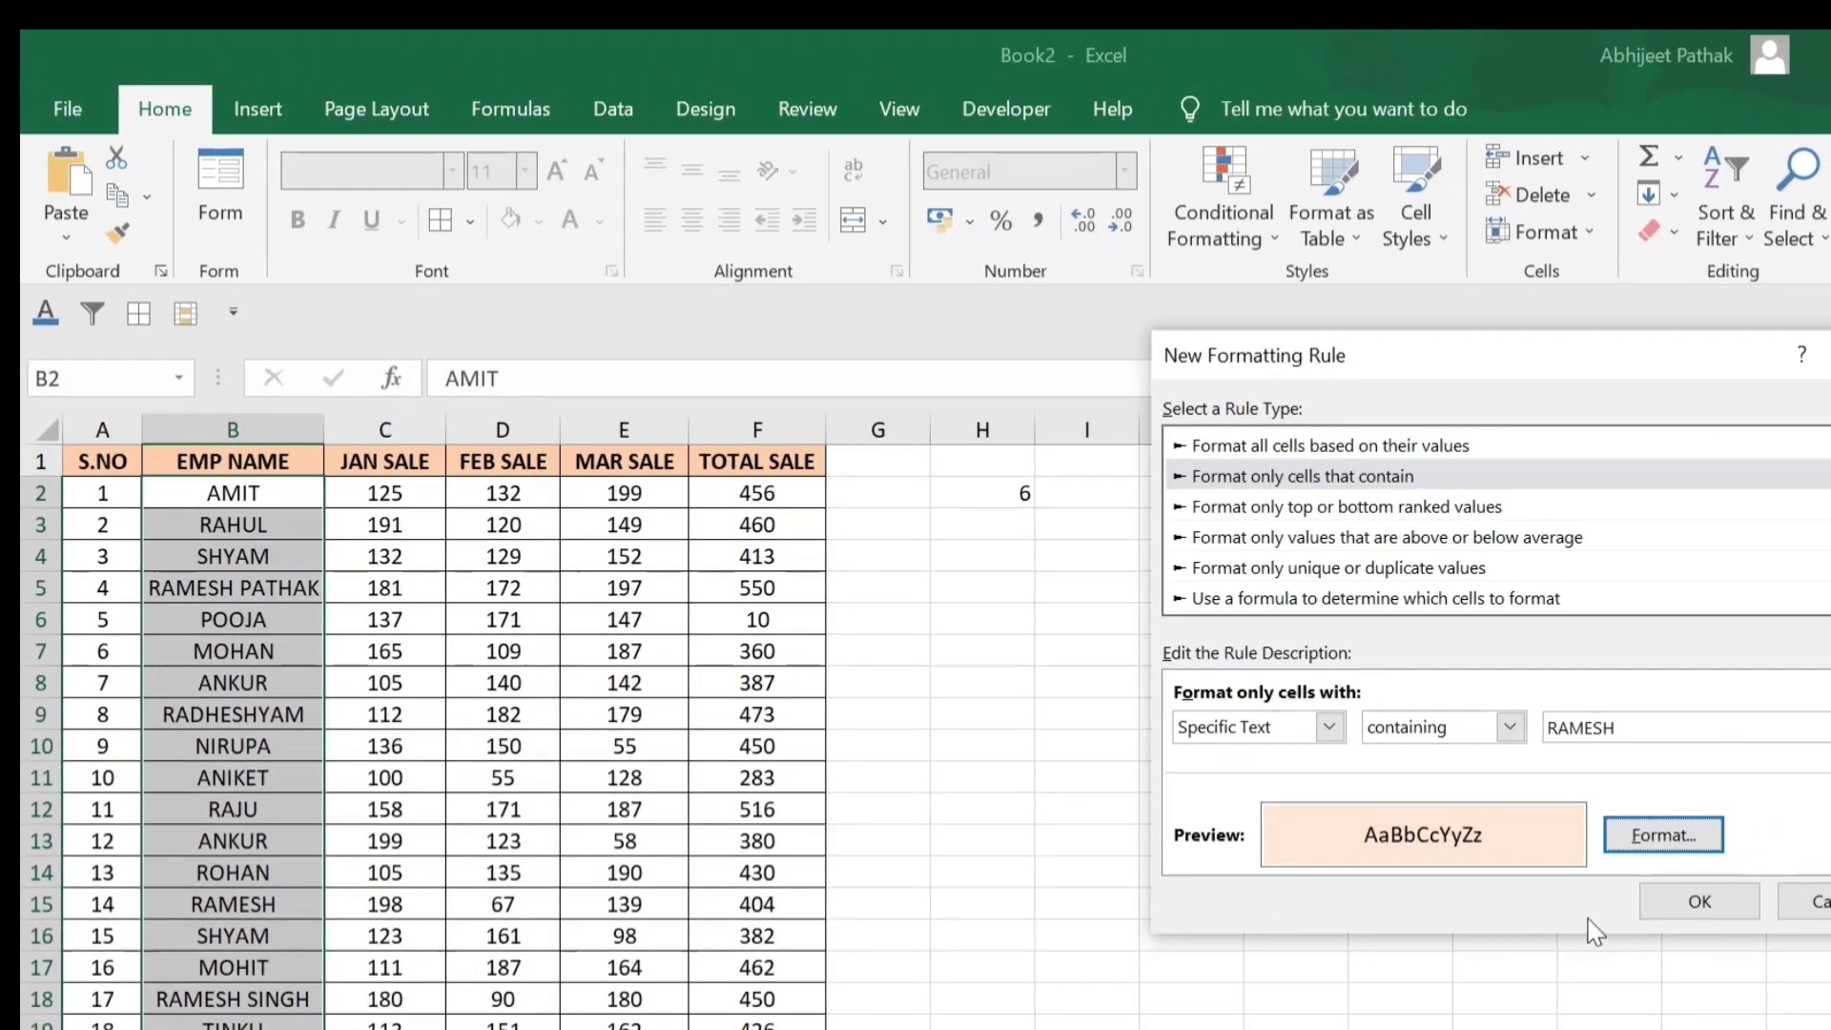
# - Apply the new specific-text rule to the selected EMP NAME cells
pyautogui.click(1659, 904)
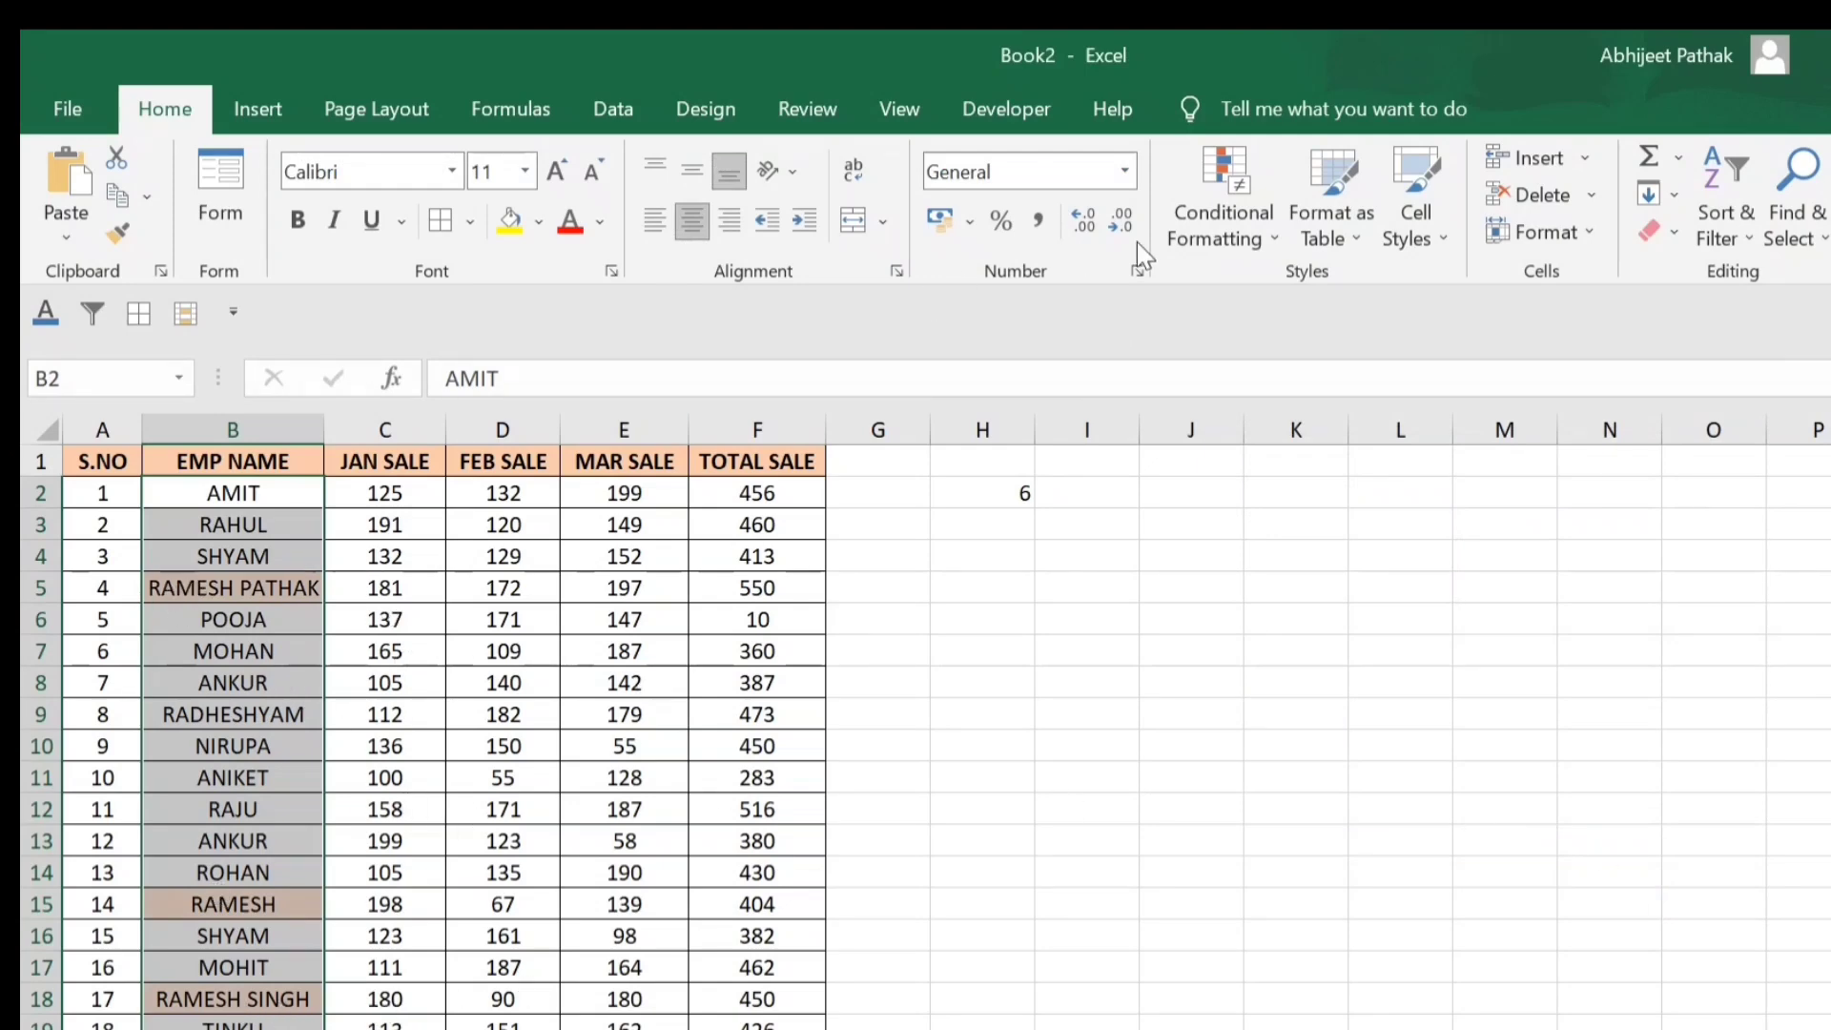
# - Edit the EMP NAME rule to format cells not containing the first name from row 15, and apply the change
pyautogui.click(1224, 224)
pyautogui.click(1264, 722)
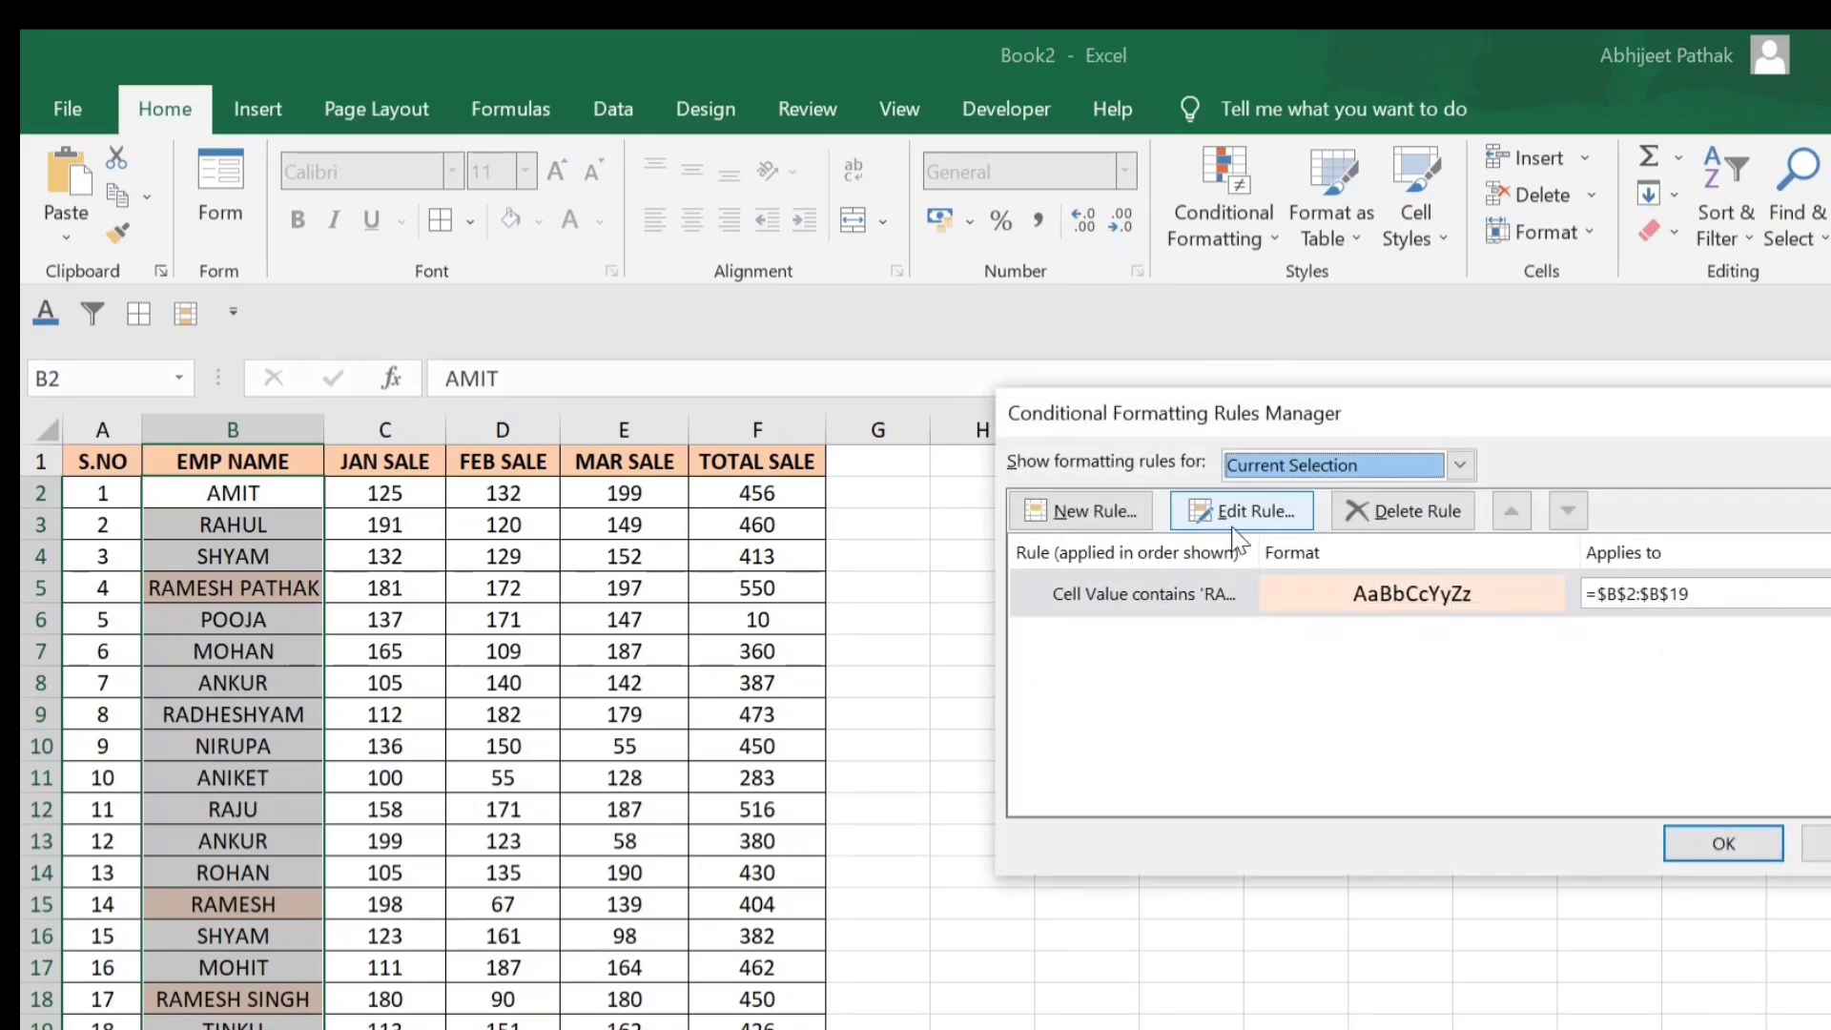
pyautogui.click(1254, 515)
pyautogui.click(1484, 727)
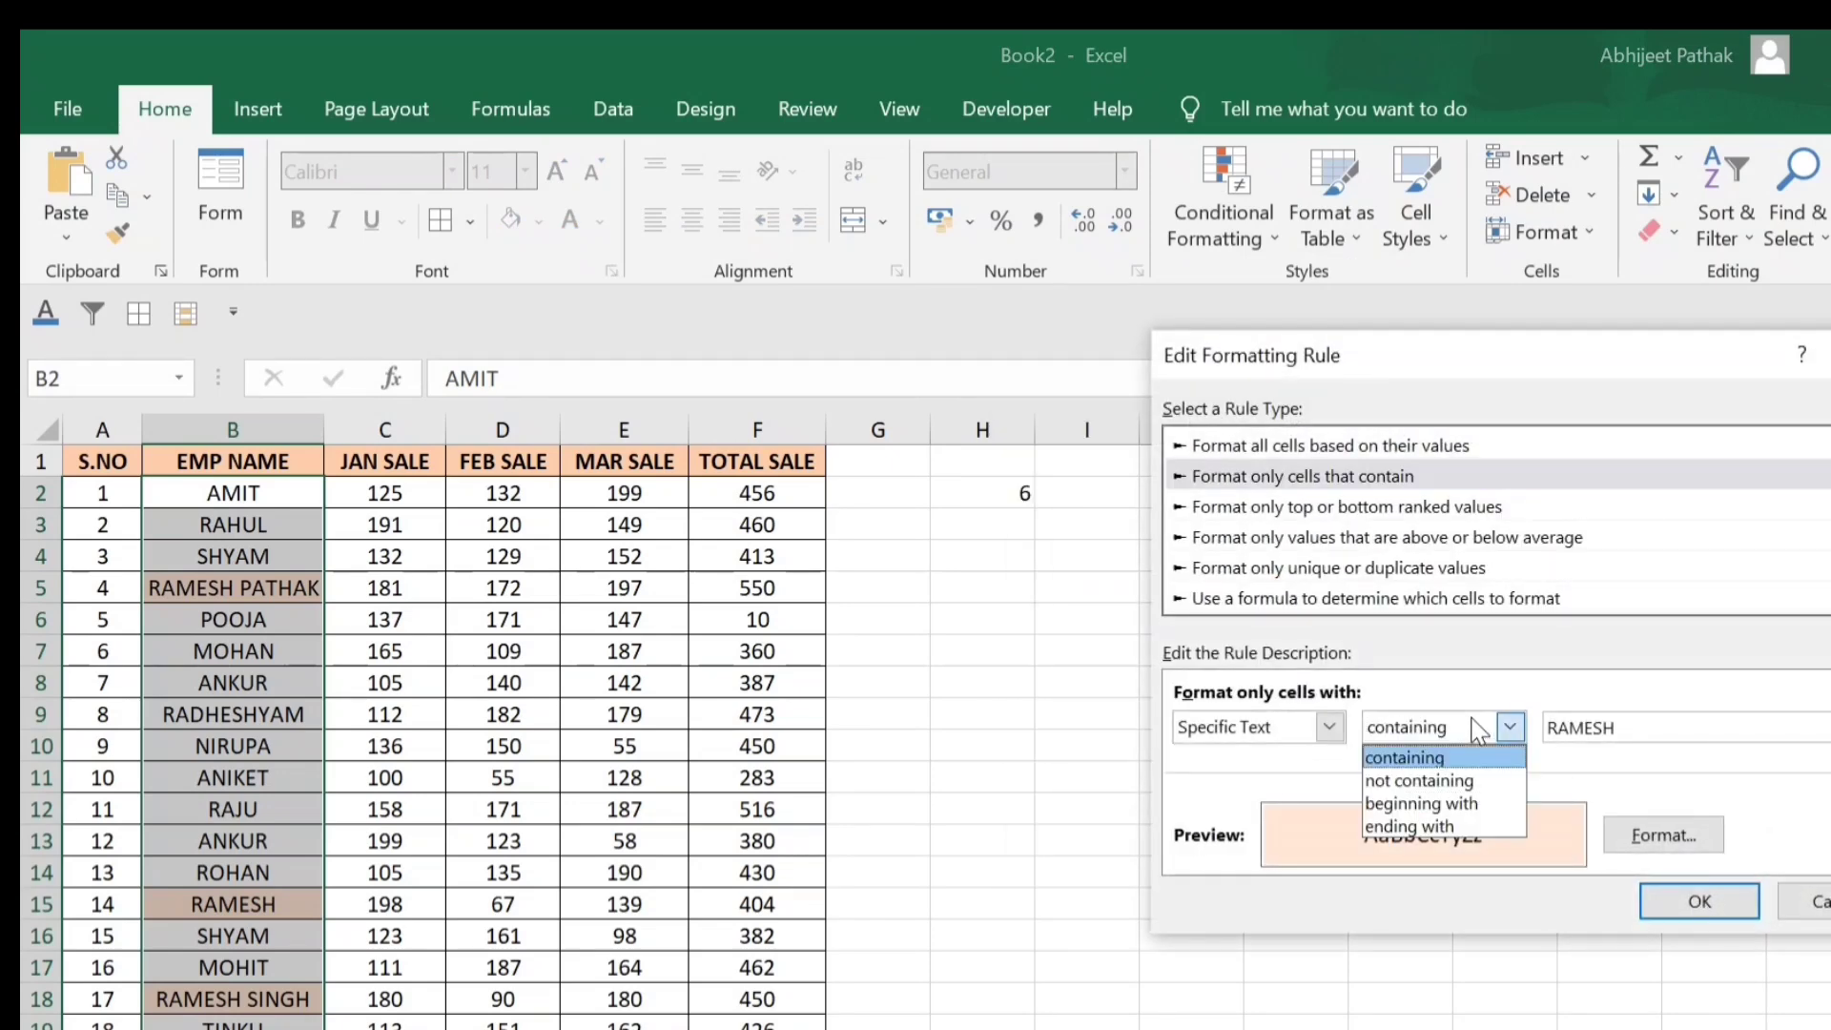
pyautogui.click(1456, 782)
pyautogui.press('Tab')
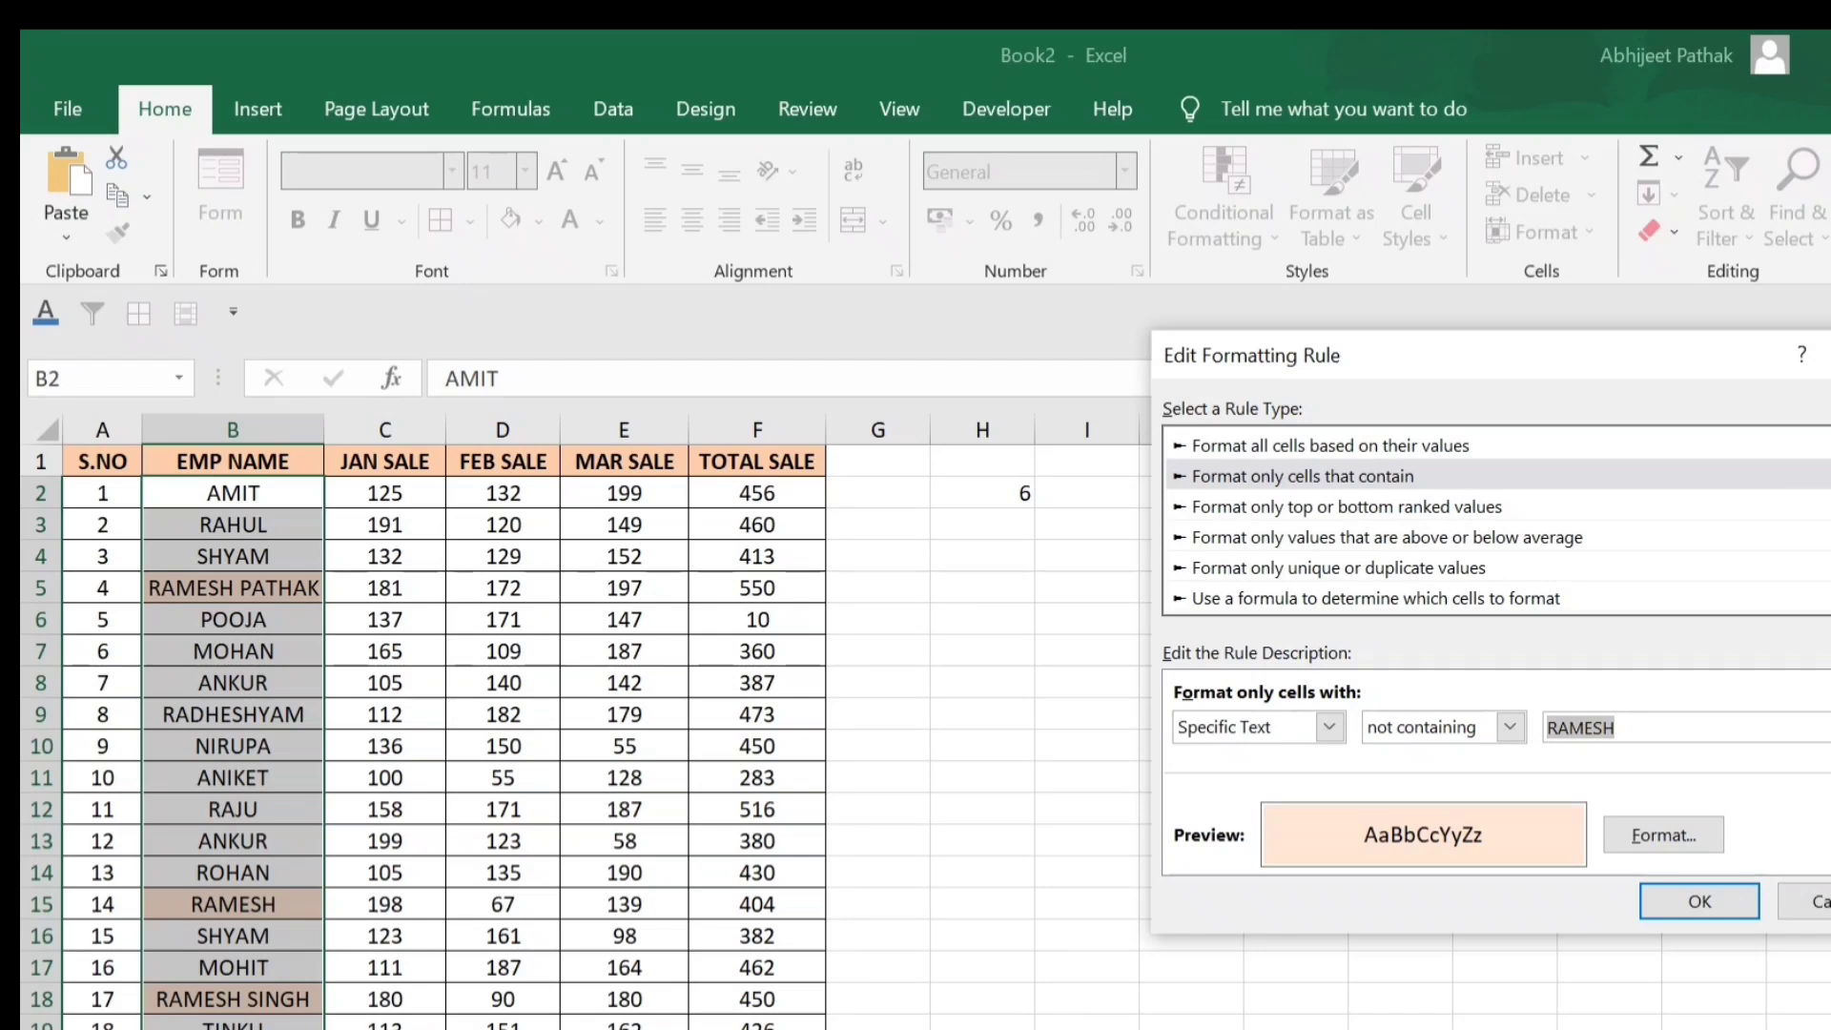
pyautogui.write('RAME')
pyautogui.click(1700, 901)
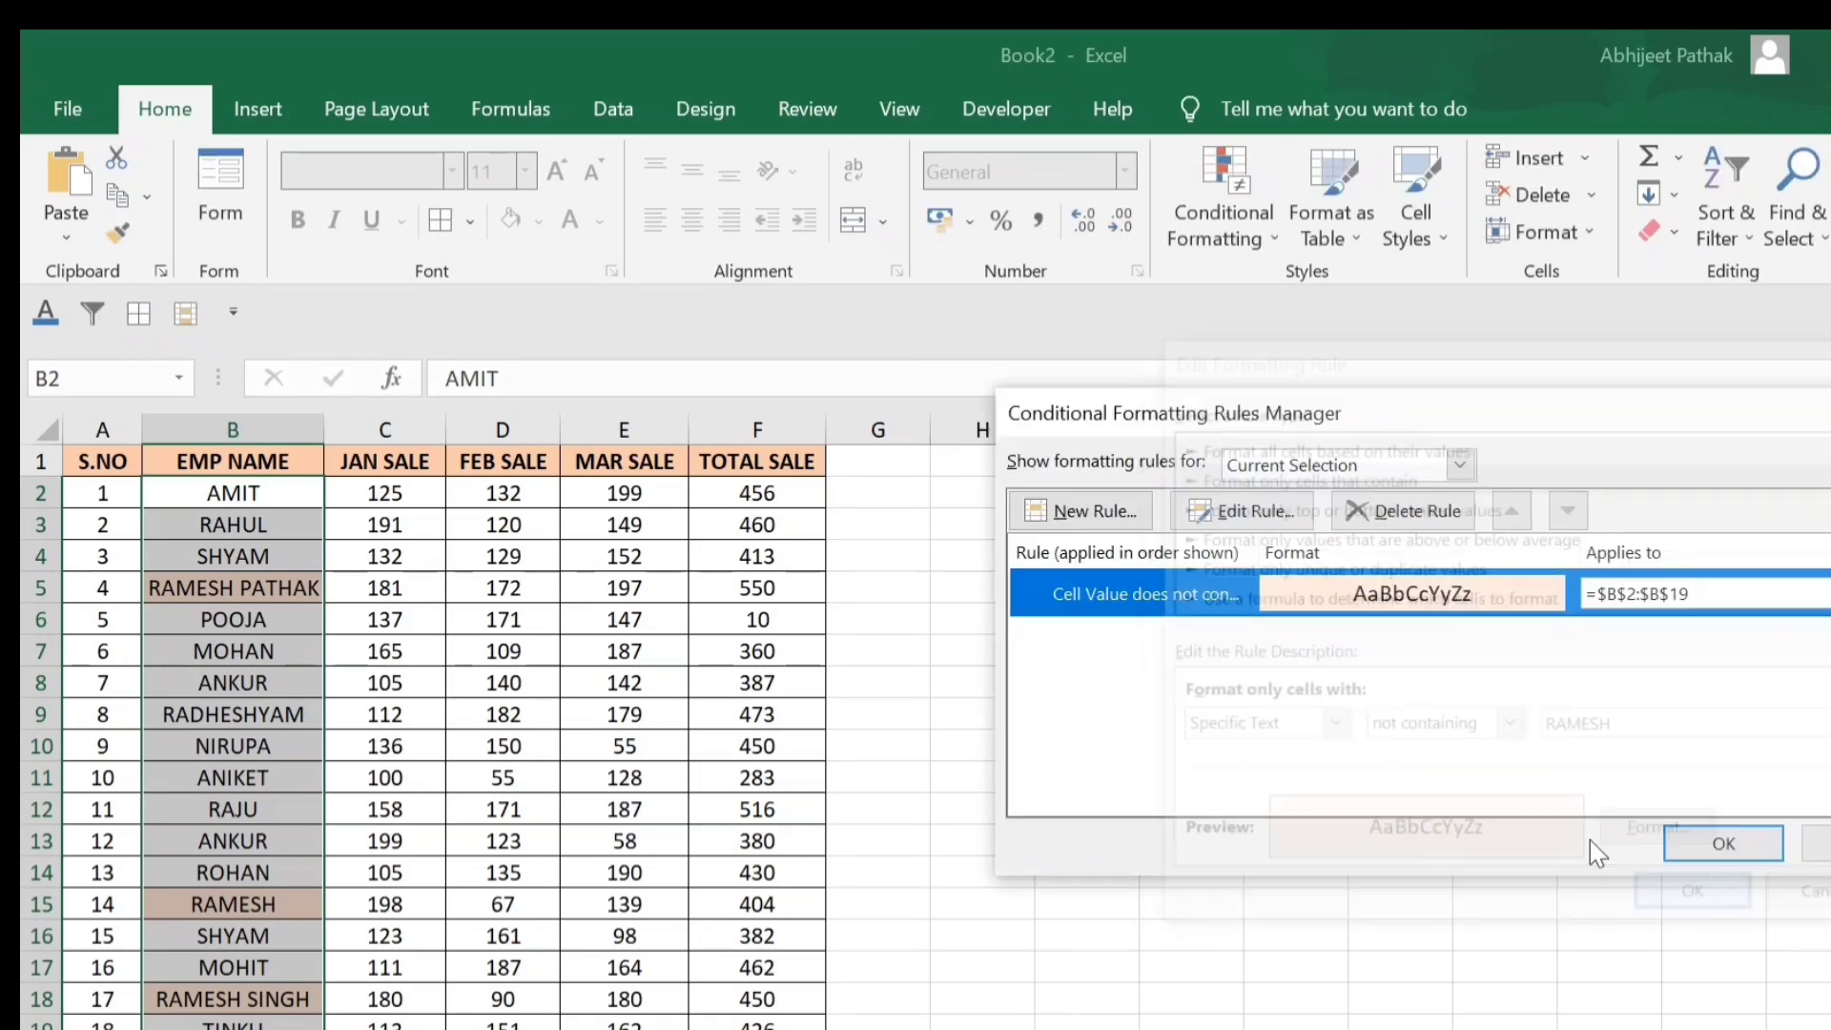
pyautogui.click(1713, 840)
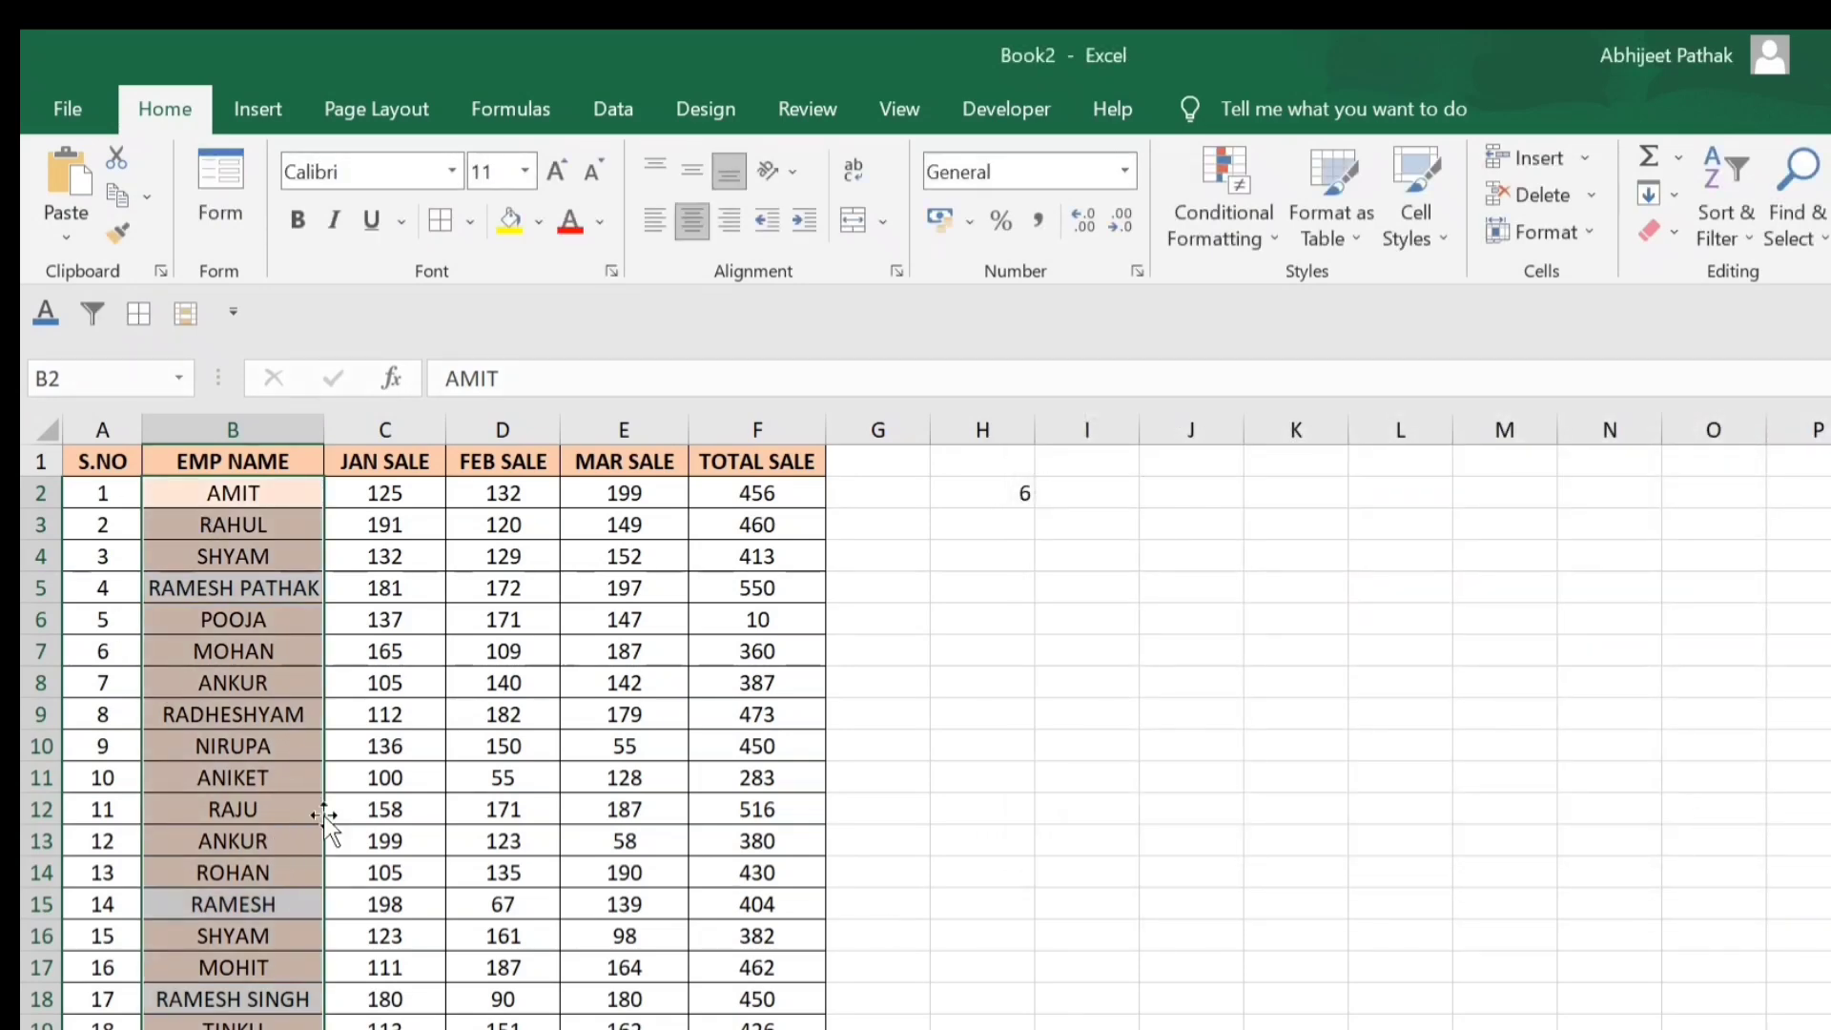
# - Check how the rule formats the employee names in rows 15, 18 and 5 compared with the rest of the column
pyautogui.click(256, 914)
pyautogui.click(258, 997)
pyautogui.click(243, 911)
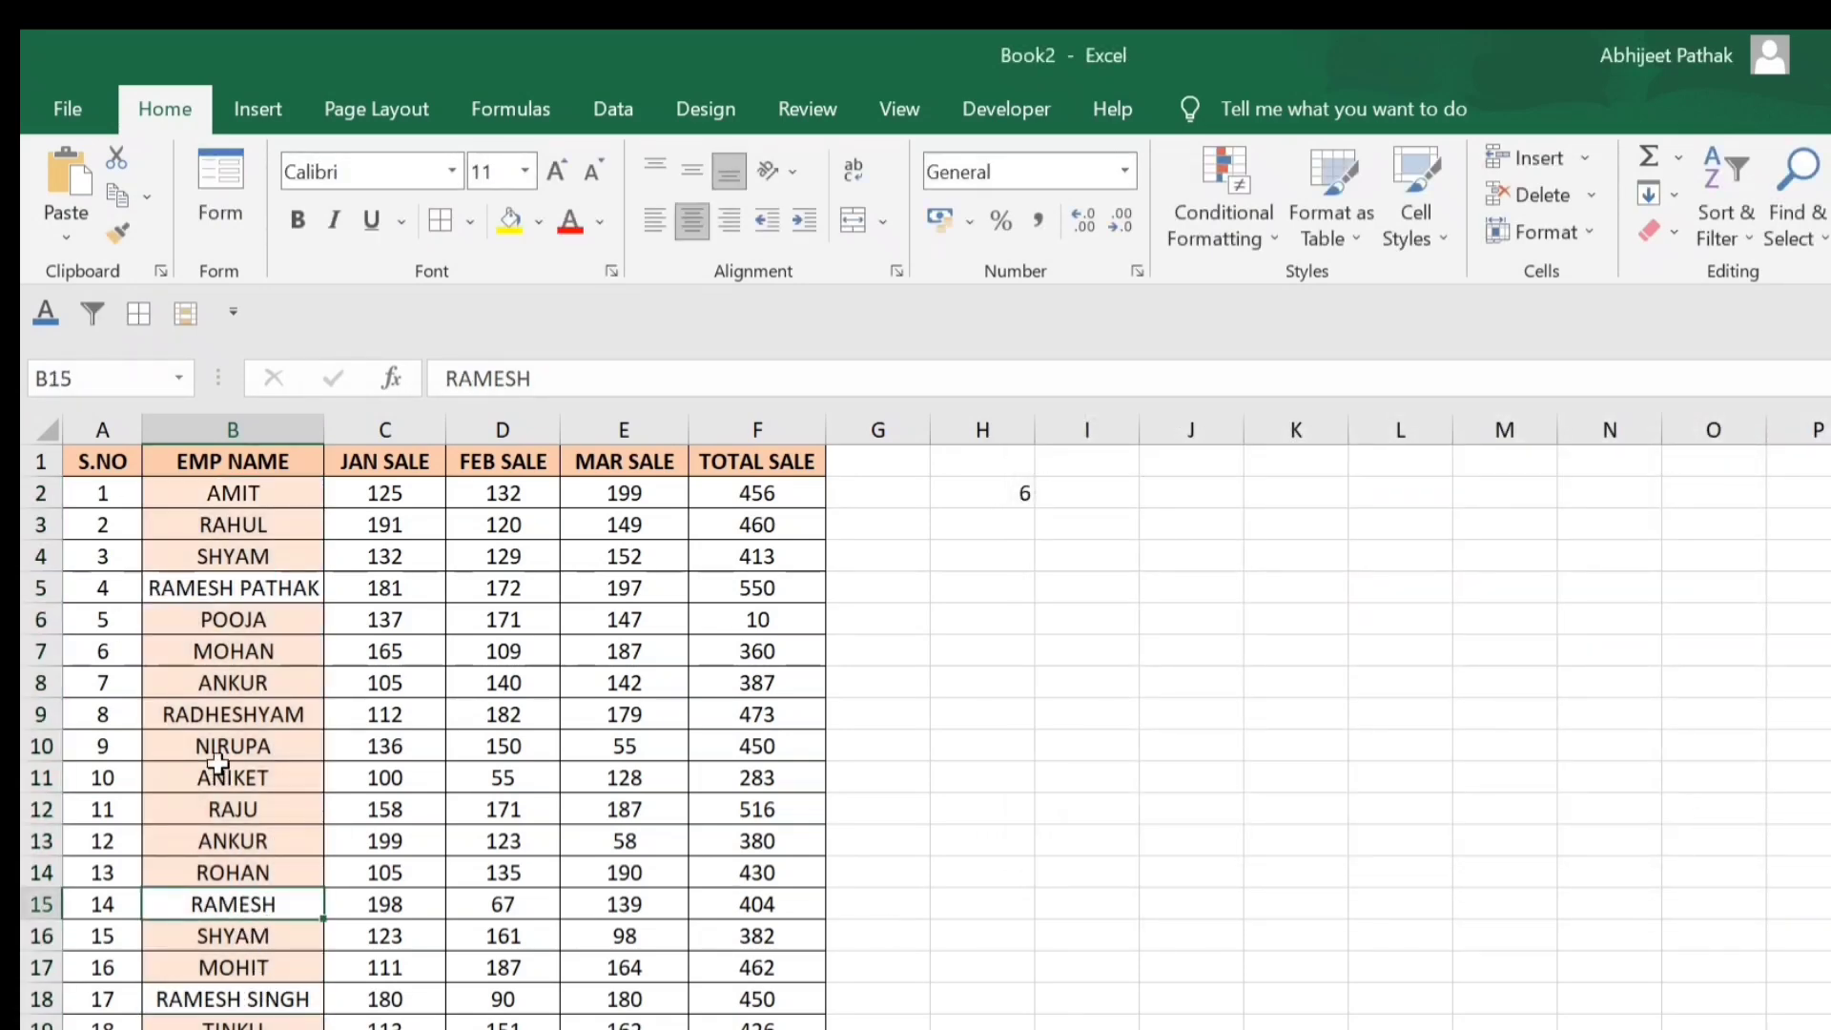
pyautogui.click(229, 591)
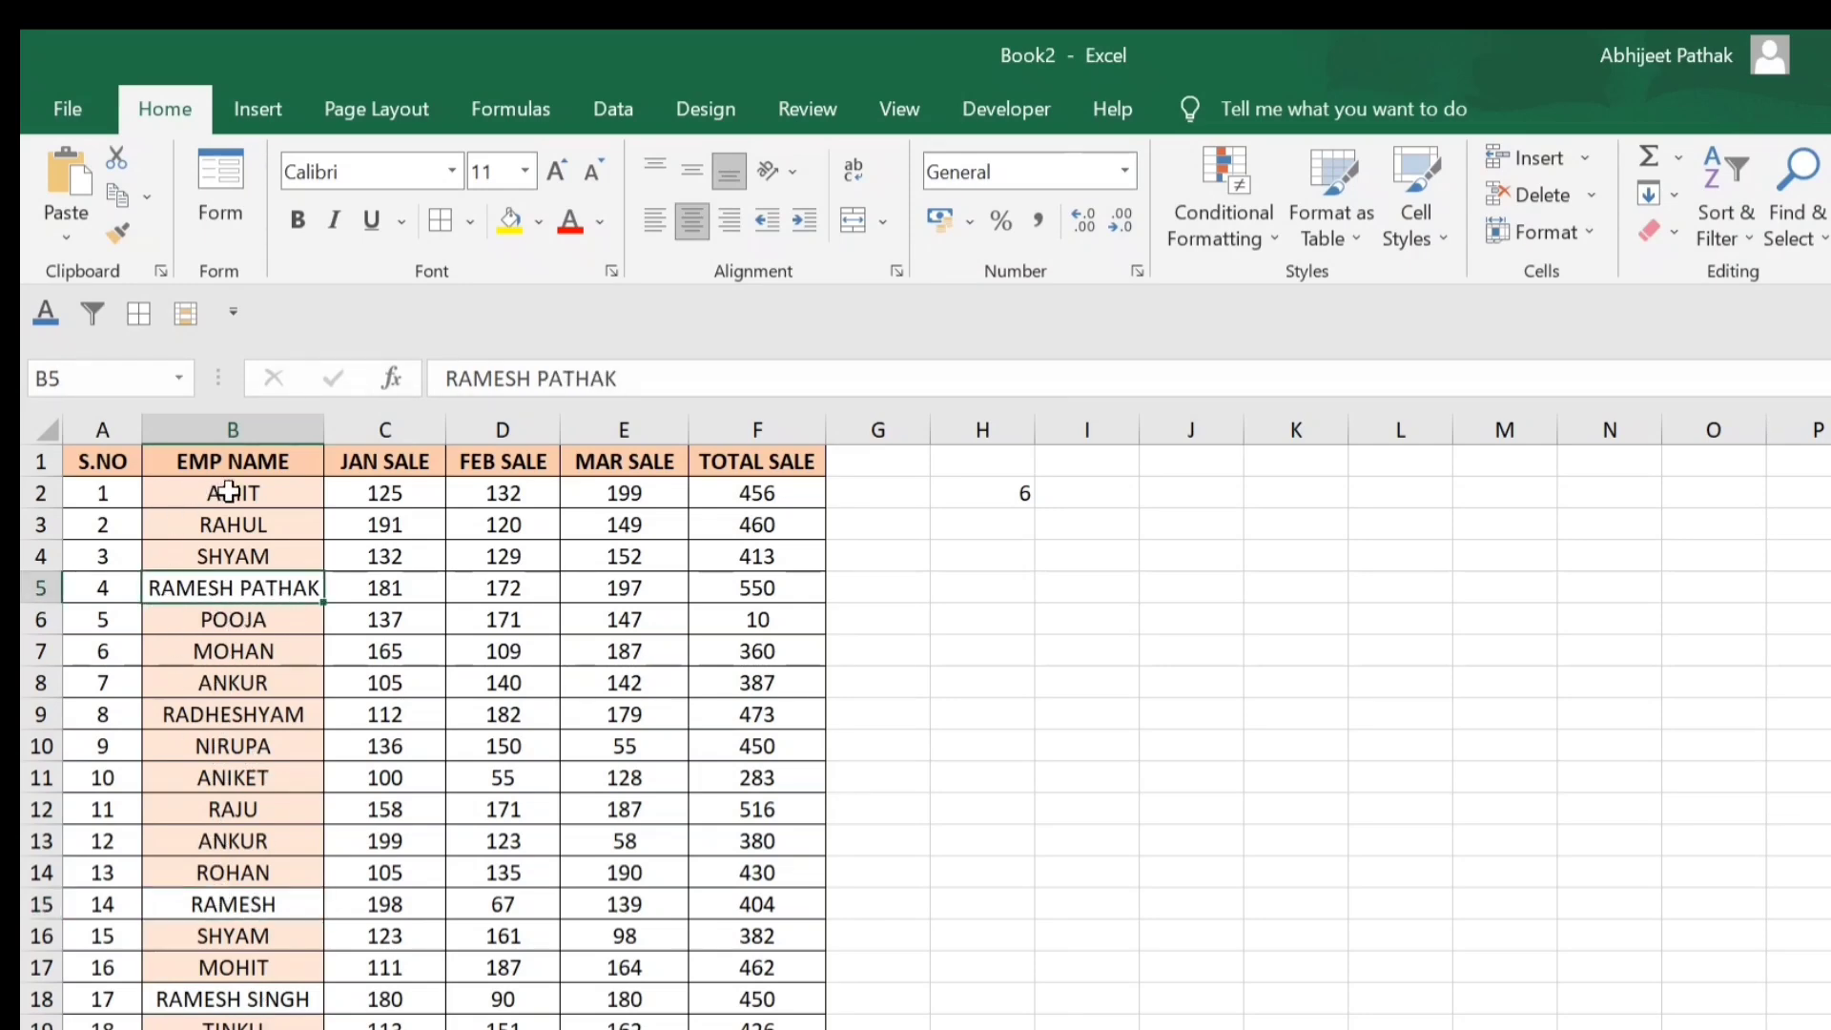
pyautogui.scroll(-1, 243, 939)
pyautogui.scroll(1, 245, 944)
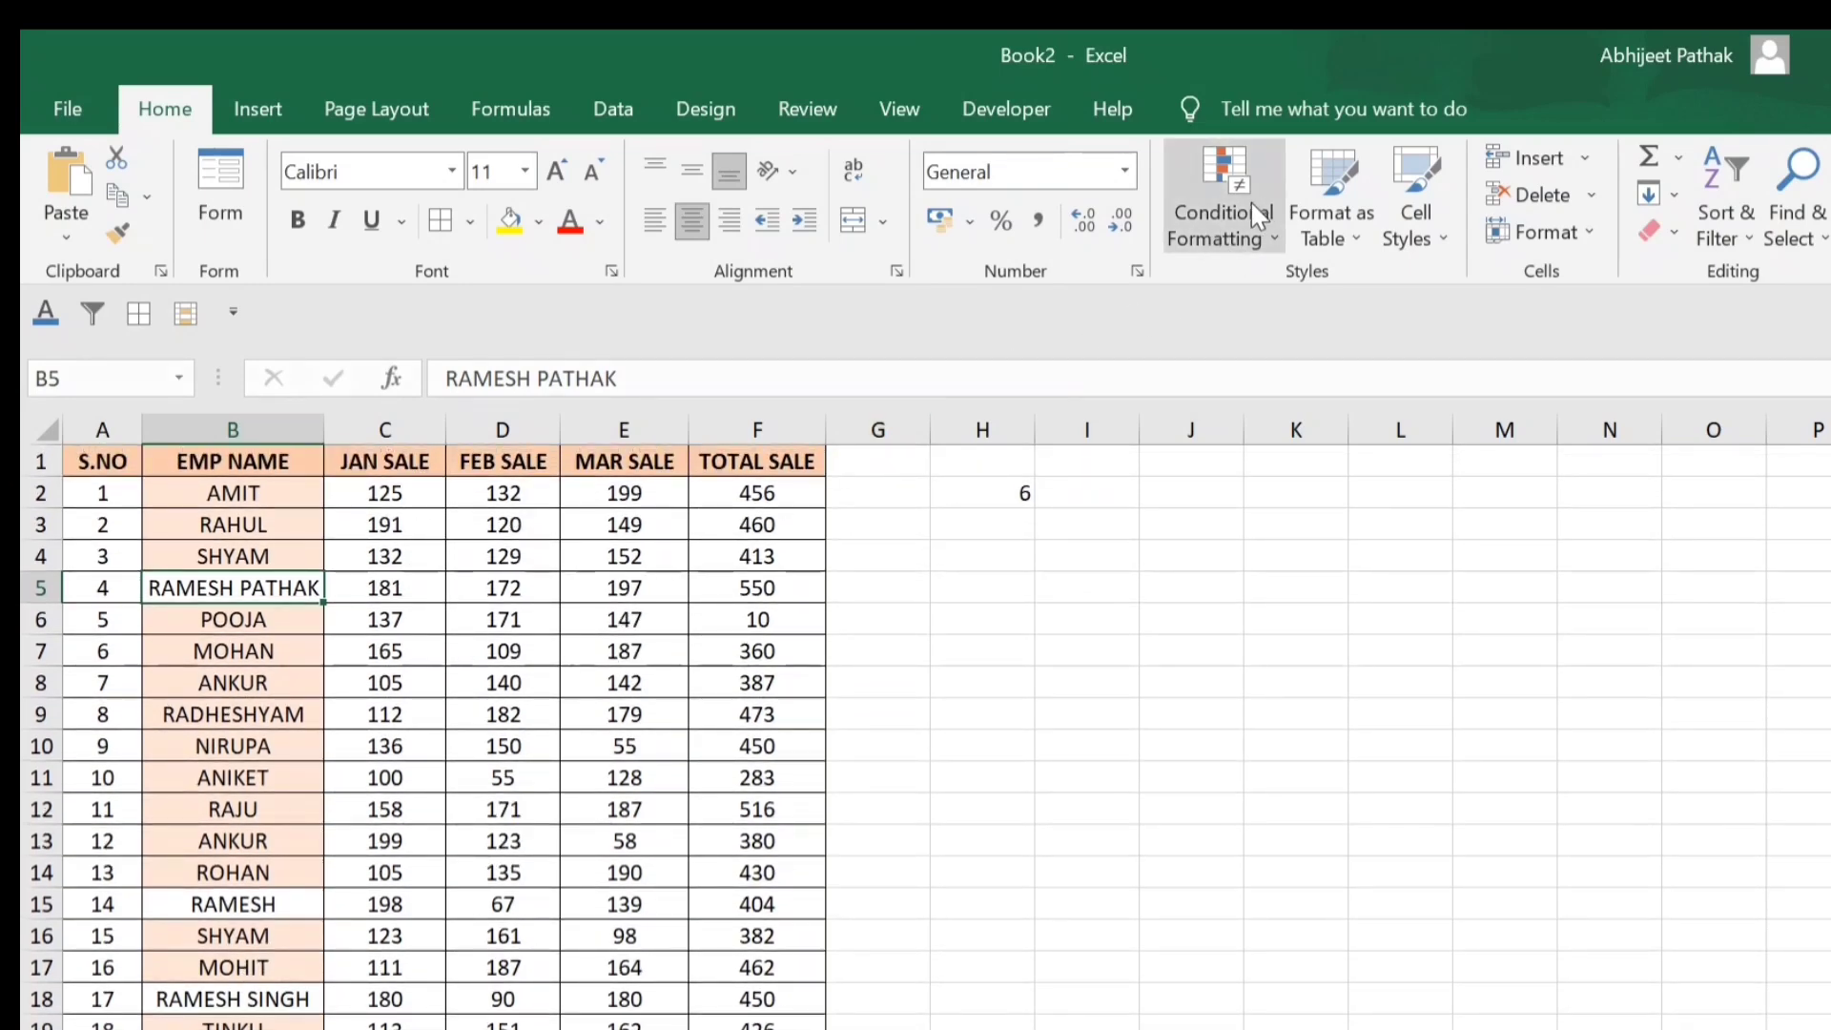
# - Change the EMP NAME rule to format text beginning with A, apply it and check the names in rows 8, 11 and 14
pyautogui.click(1223, 234)
pyautogui.click(1313, 727)
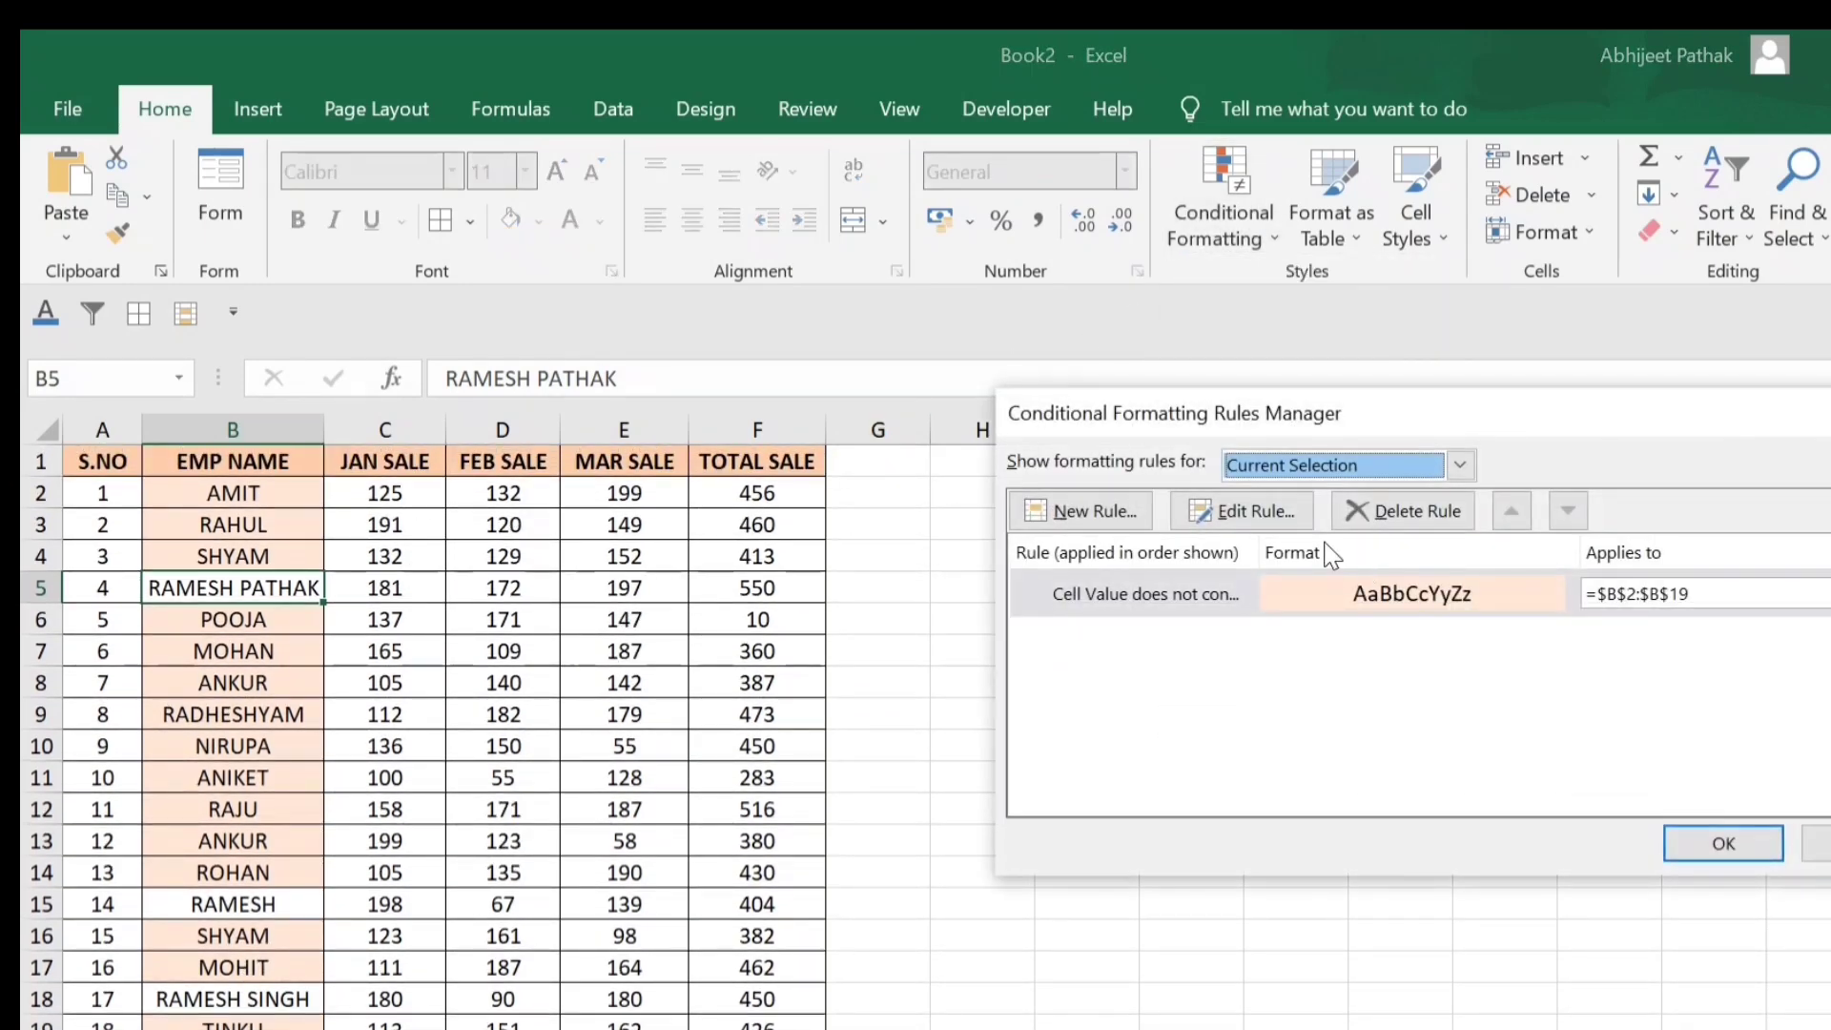
pyautogui.click(1231, 392)
pyautogui.click(1459, 728)
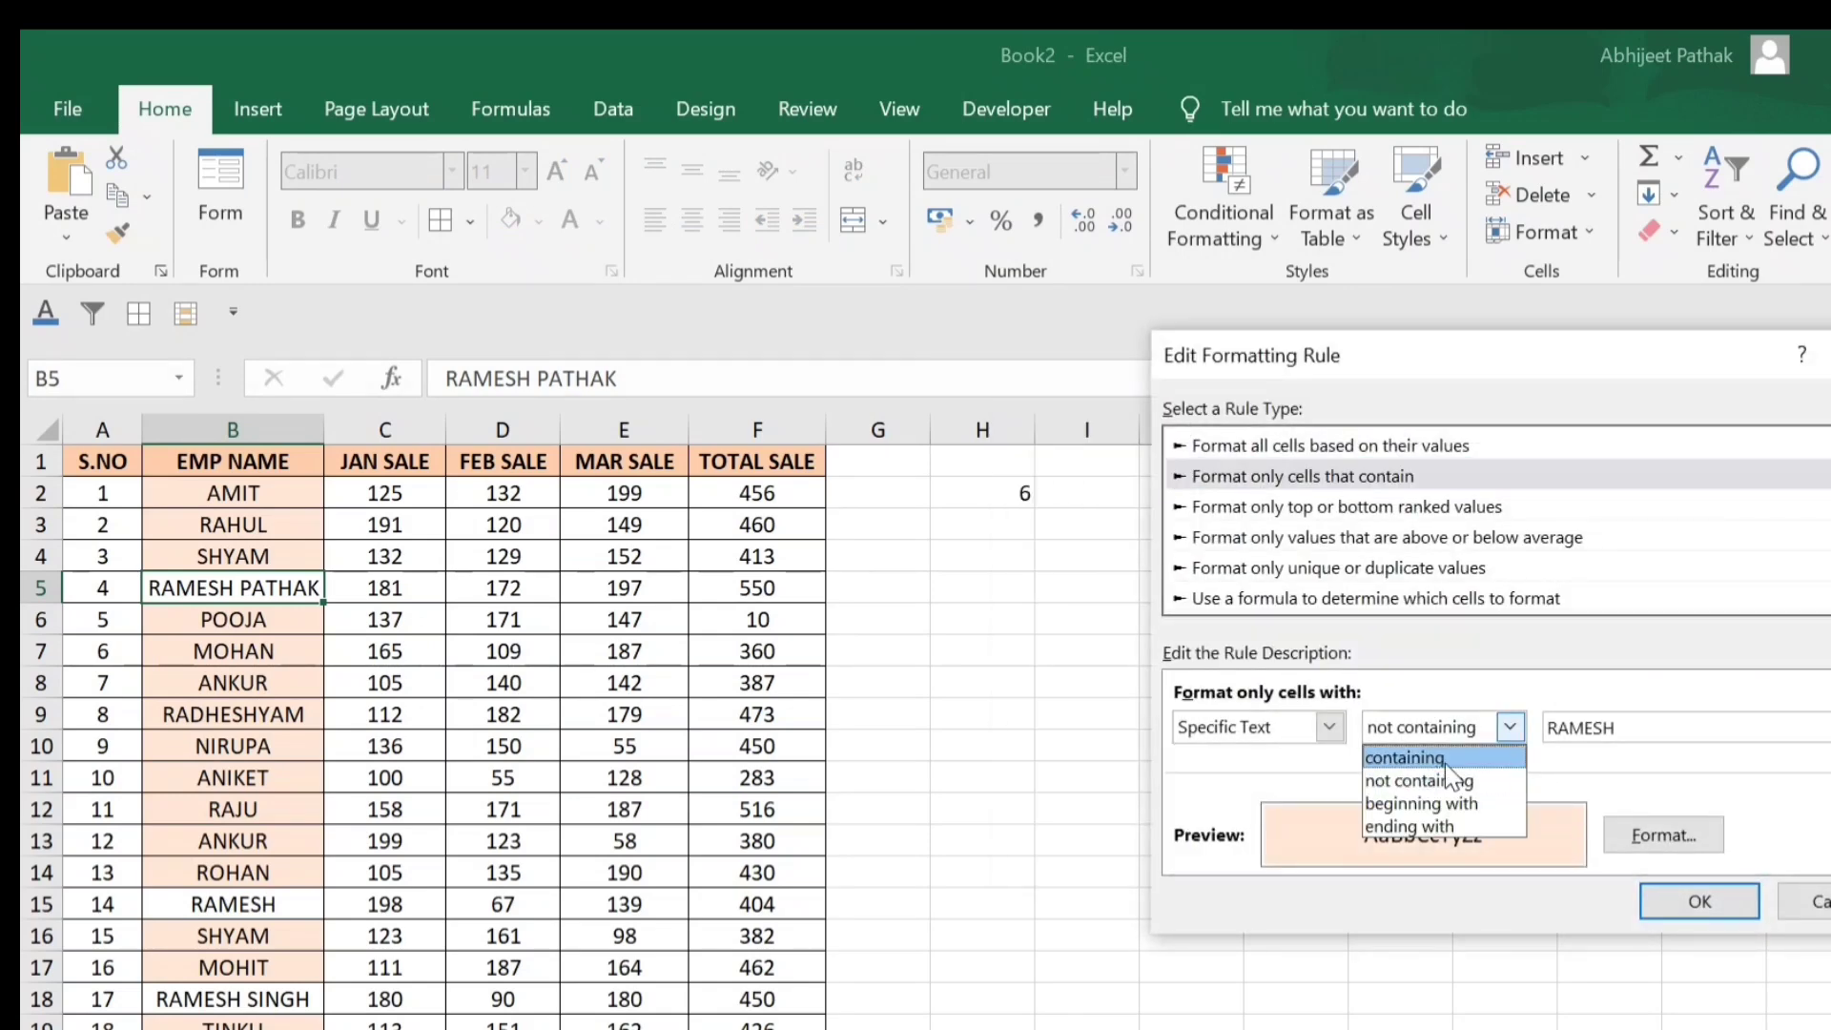
pyautogui.click(1454, 806)
pyautogui.moveTo(1641, 728); pyautogui.dragTo(1545, 730)
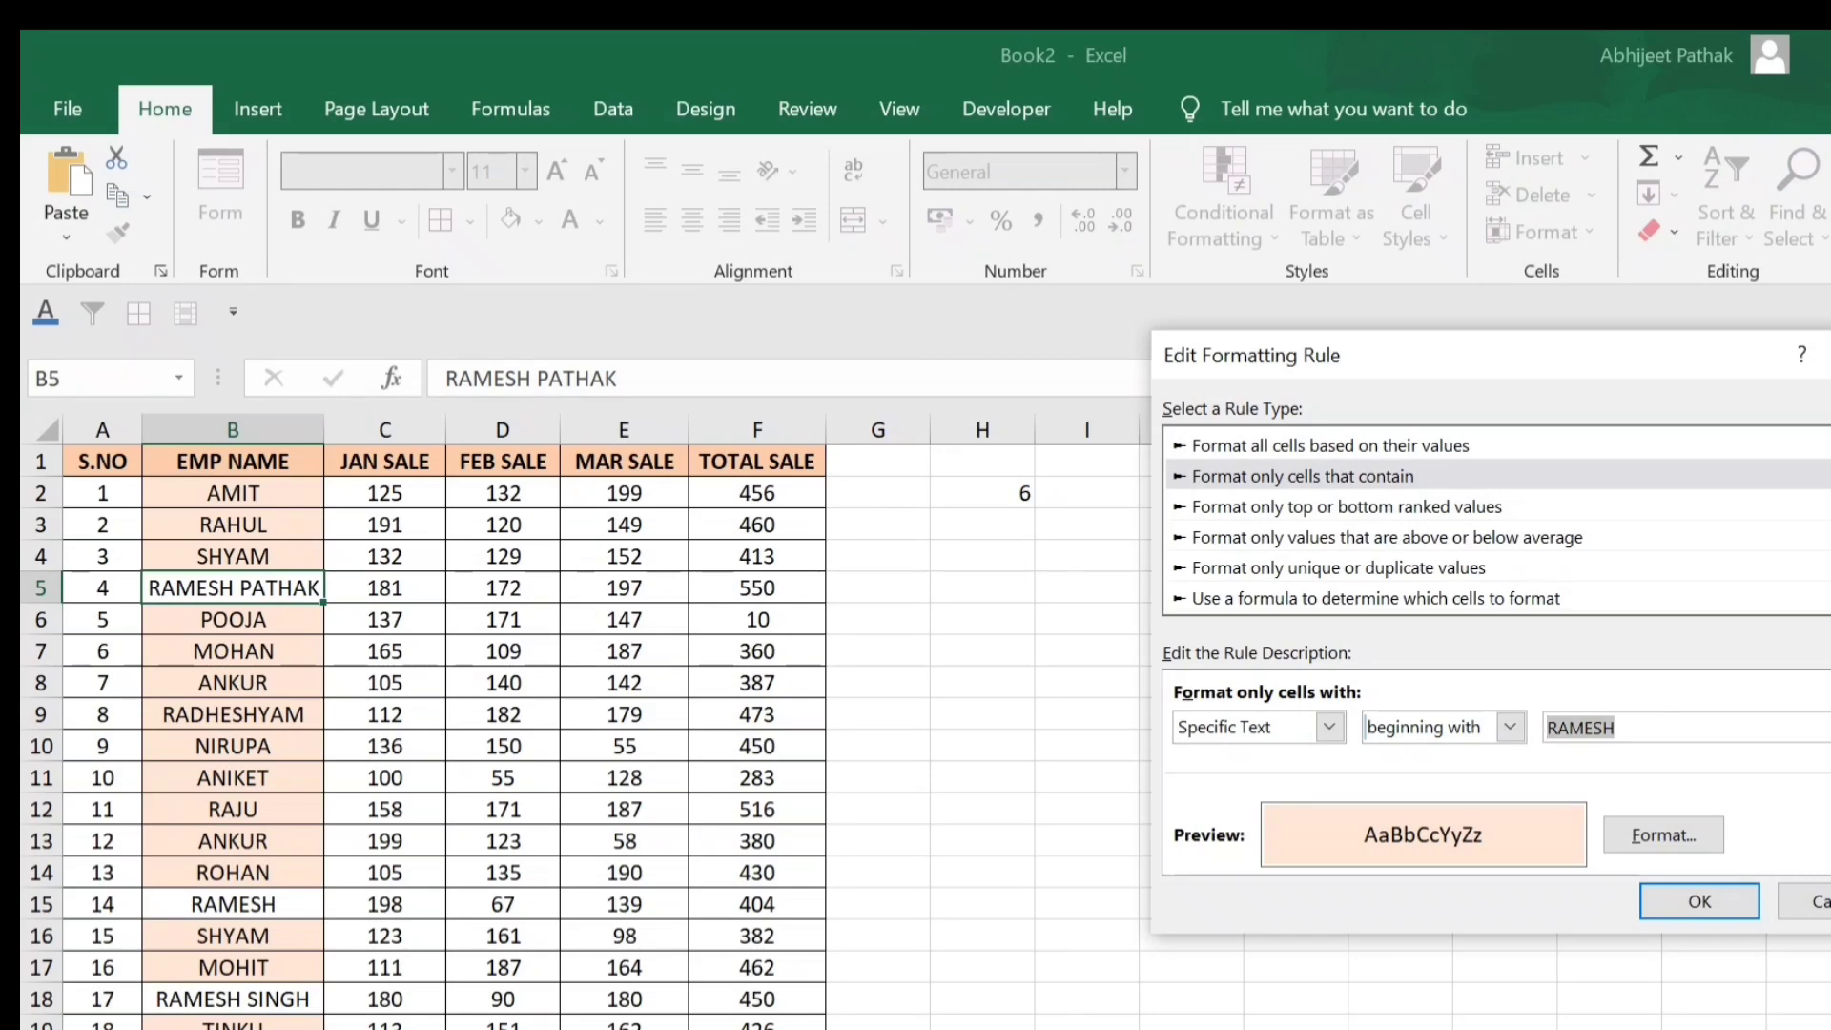
pyautogui.write('NI')
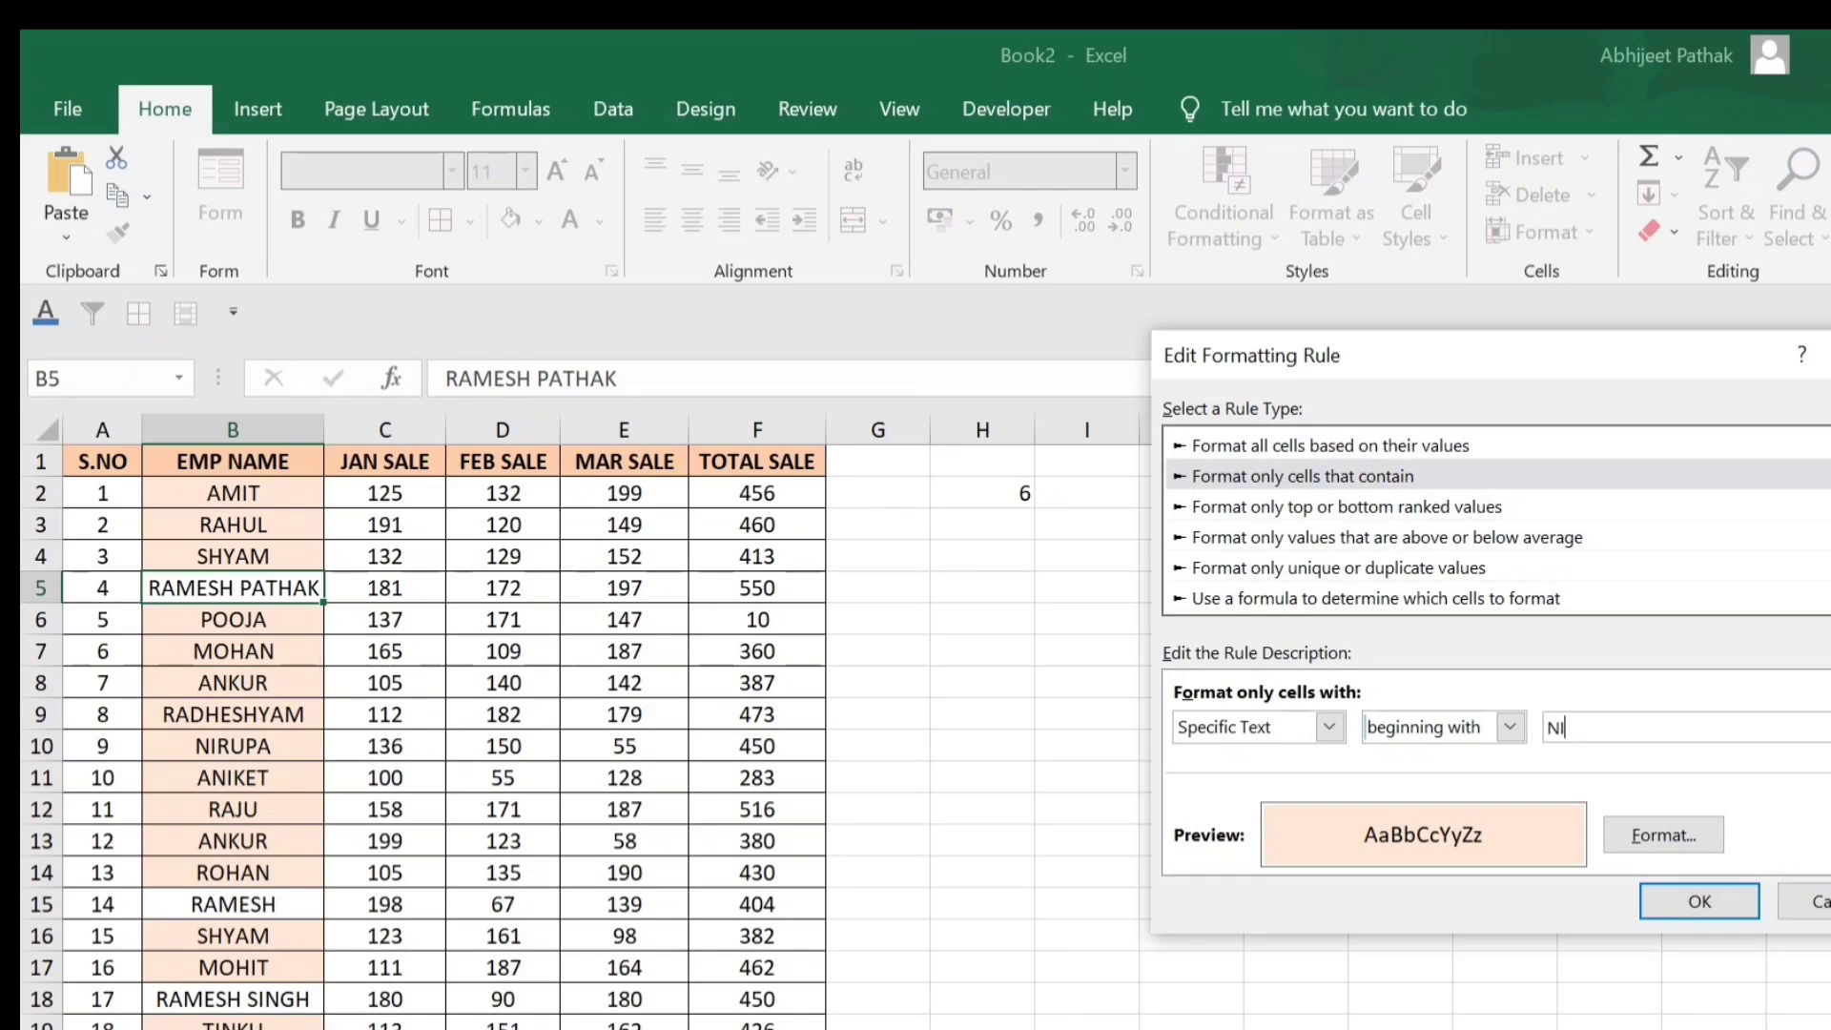
pyautogui.press('BackSpace')
pyautogui.click(1680, 905)
pyautogui.click(1697, 832)
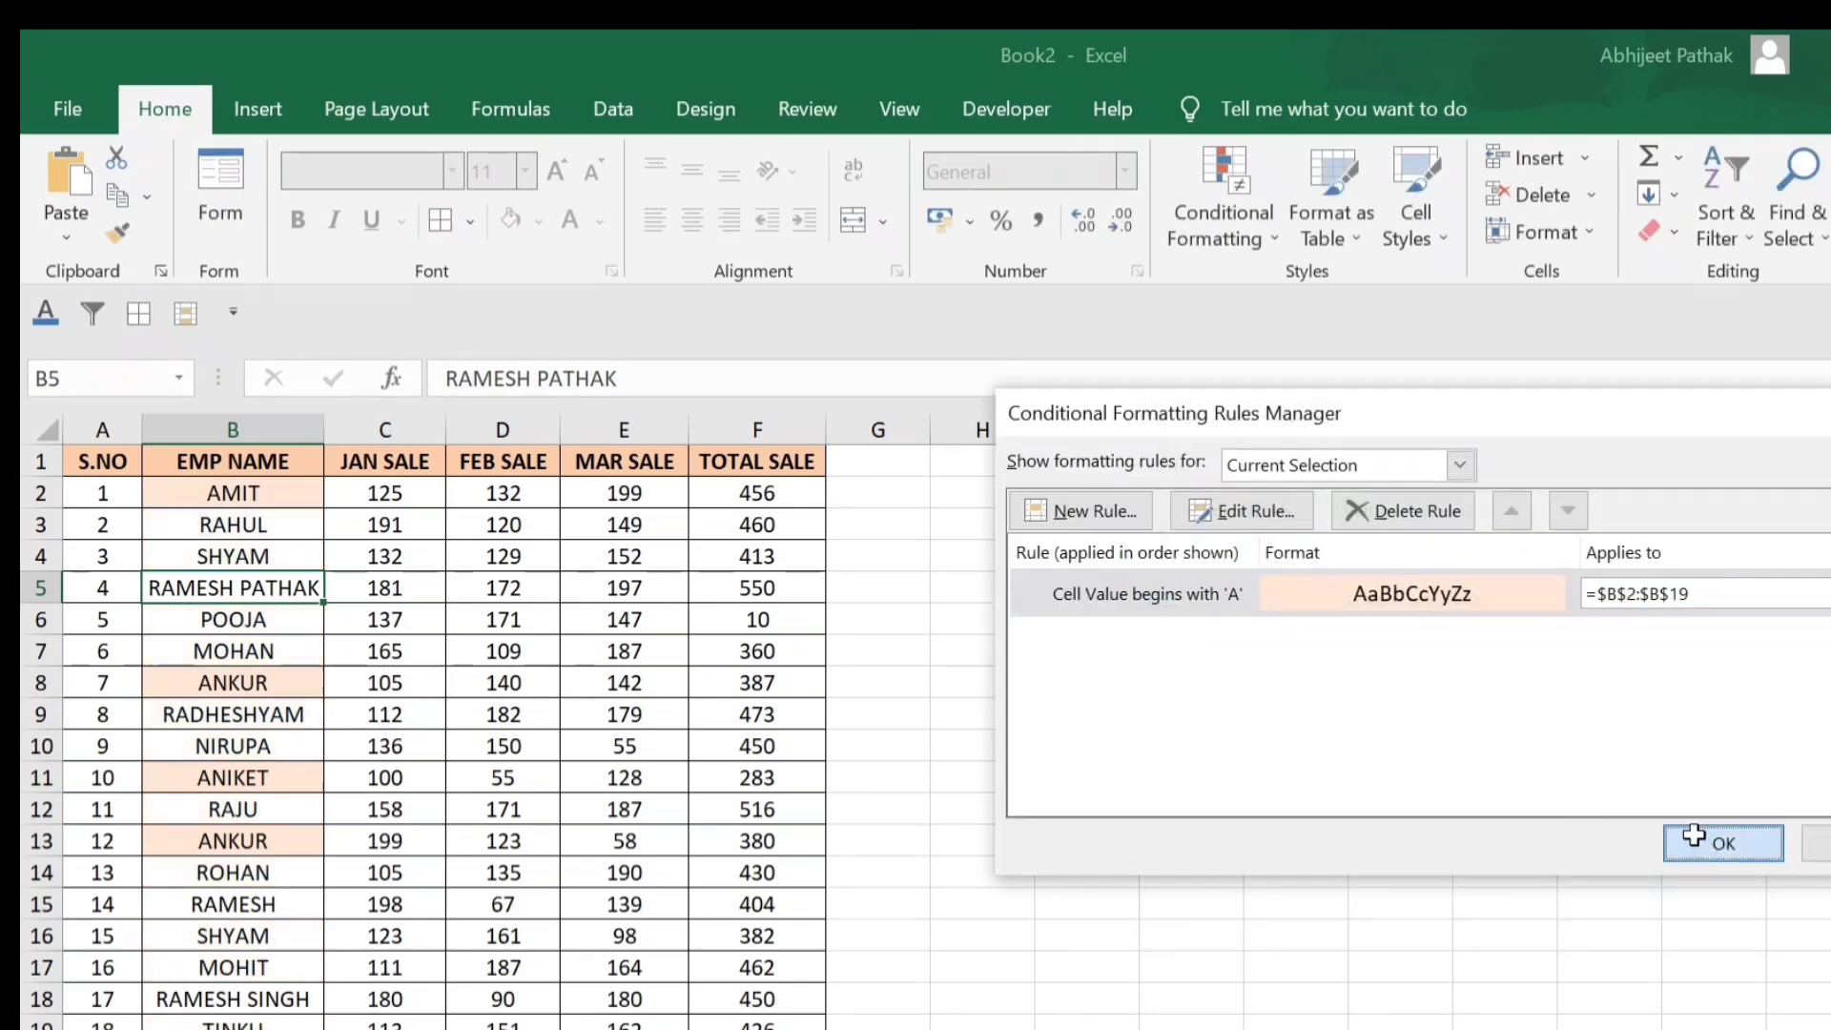
pyautogui.click(214, 683)
pyautogui.click(250, 778)
pyautogui.click(254, 870)
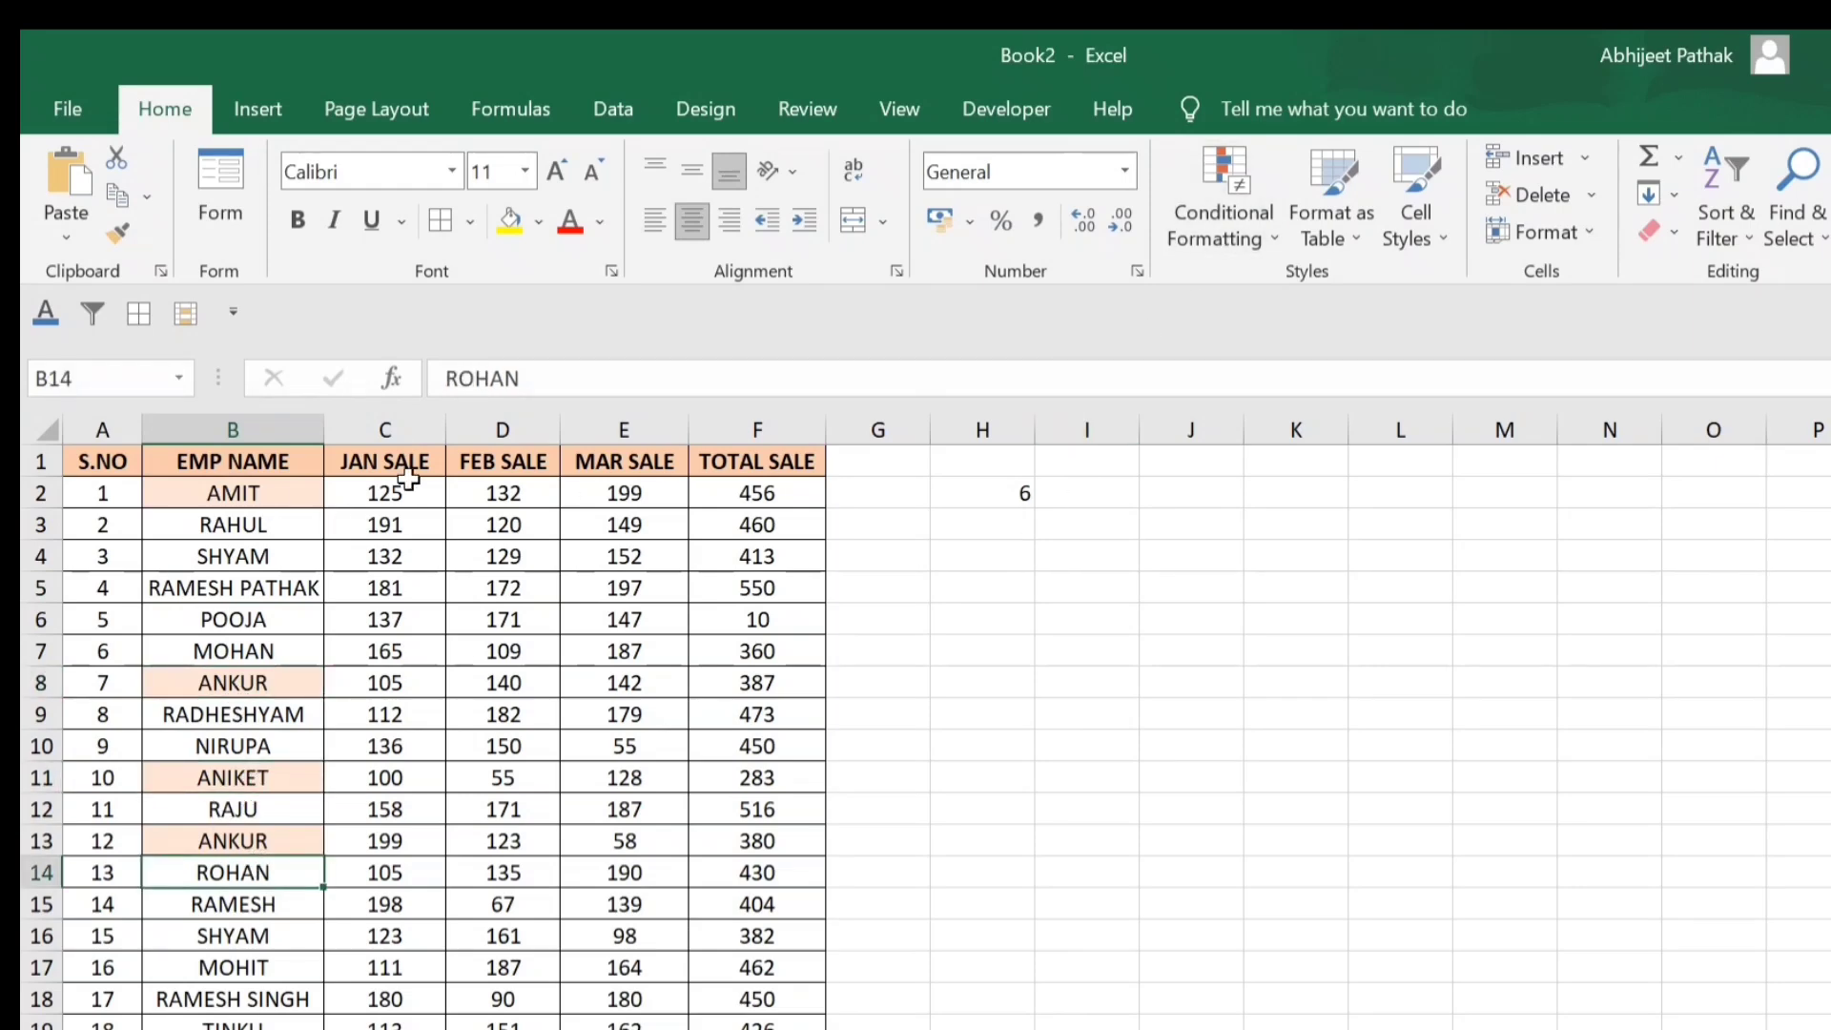
# - Change the rule for all EMP NAME cells to format text ending with the surname from row 18, and apply it
pyautogui.moveTo(212, 493); pyautogui.dragTo(282, 1020)
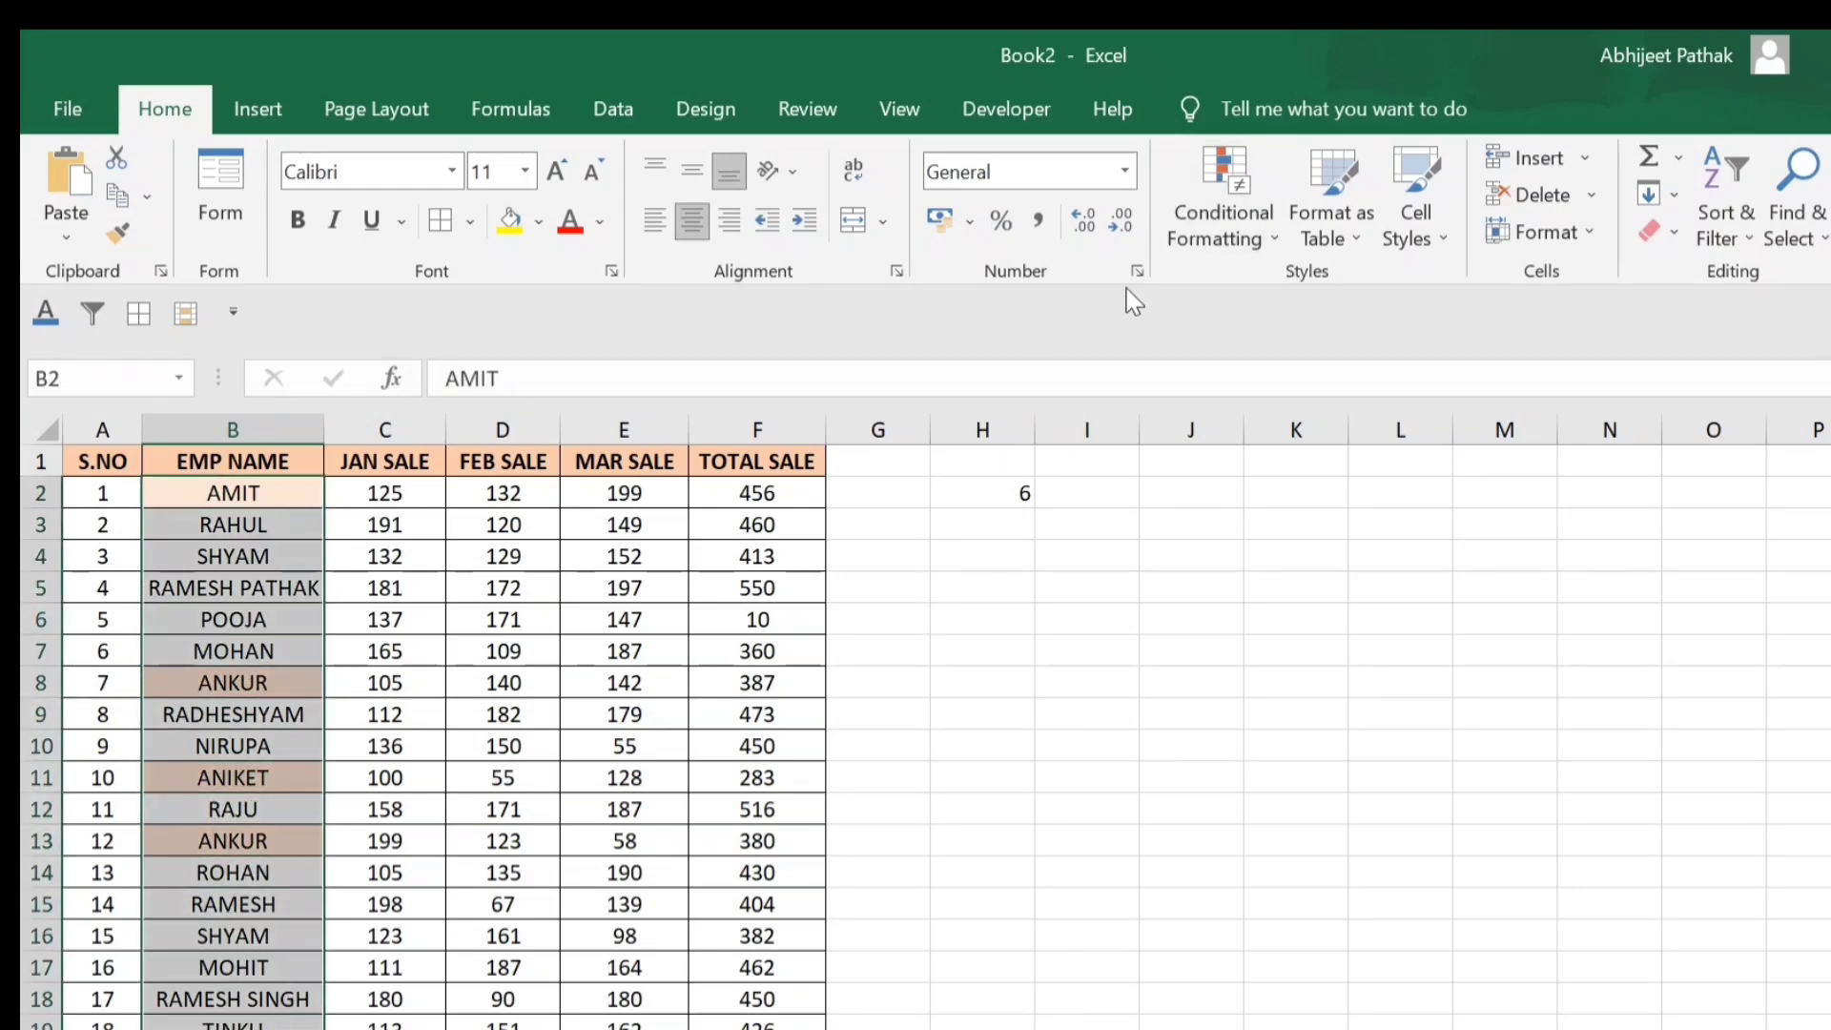
pyautogui.click(1224, 215)
pyautogui.click(1232, 721)
pyautogui.click(1240, 511)
pyautogui.click(1473, 739)
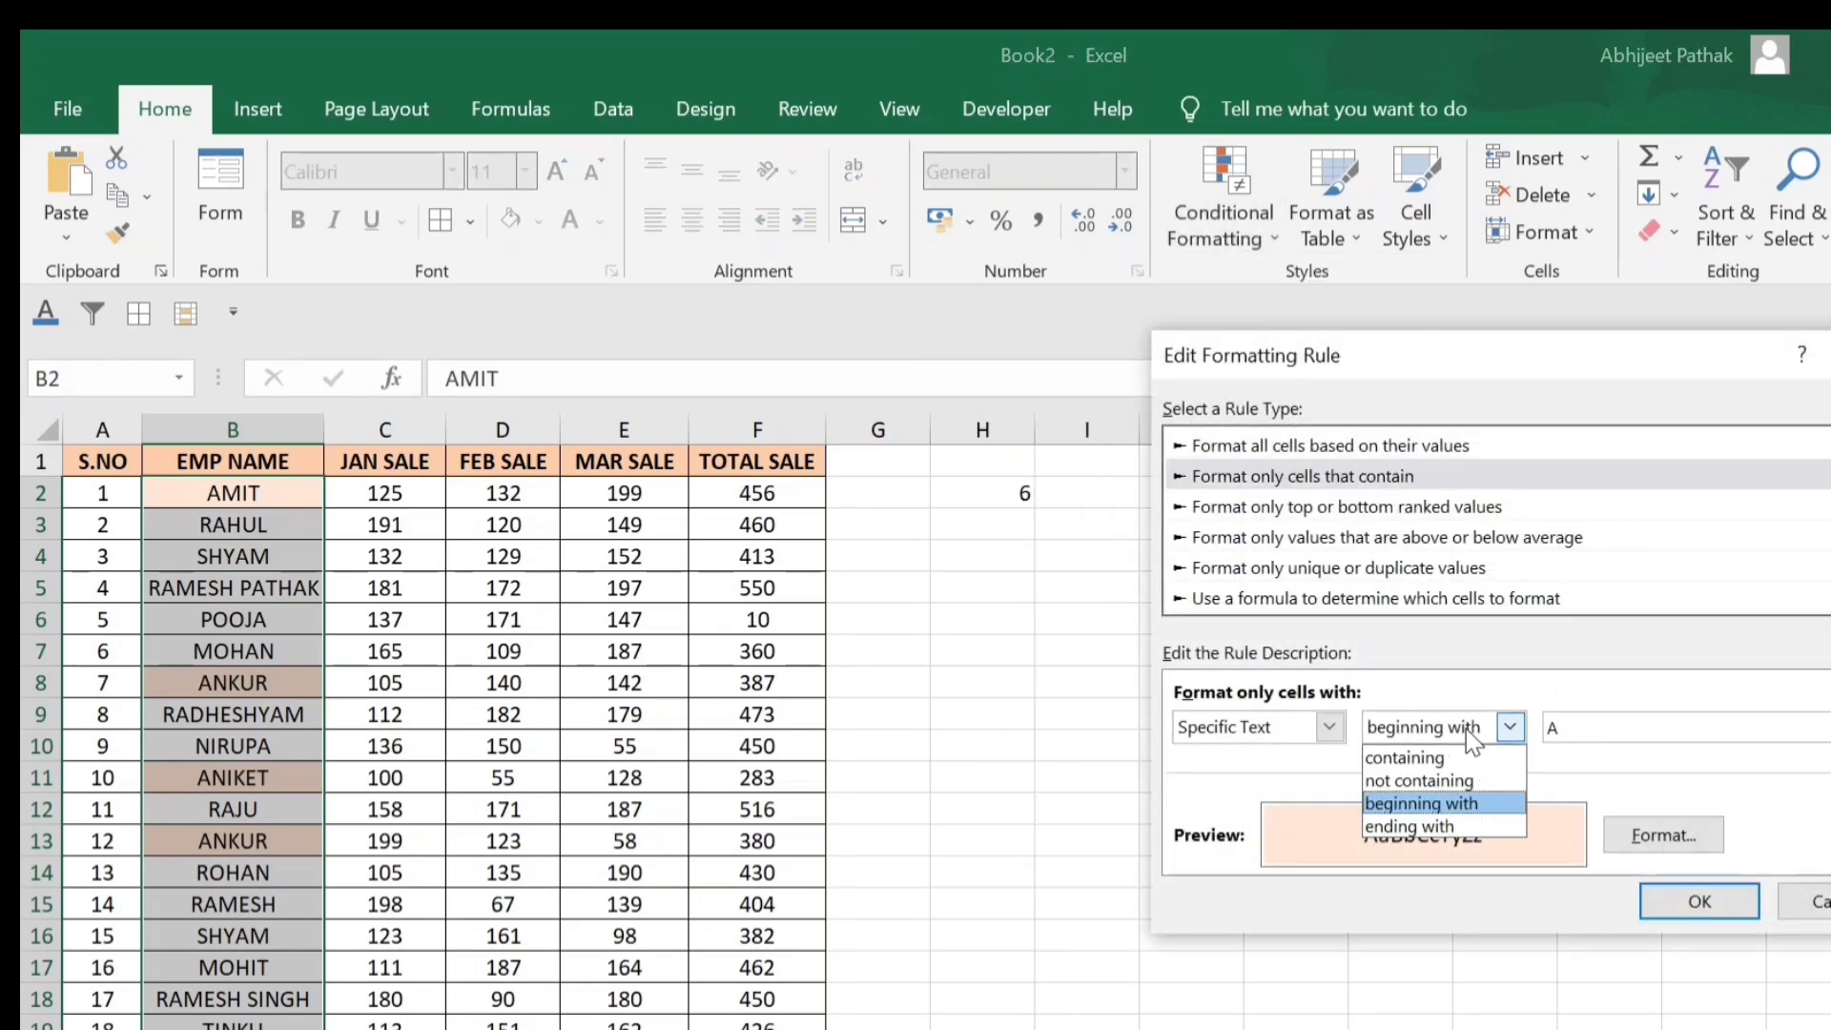
pyautogui.click(1436, 826)
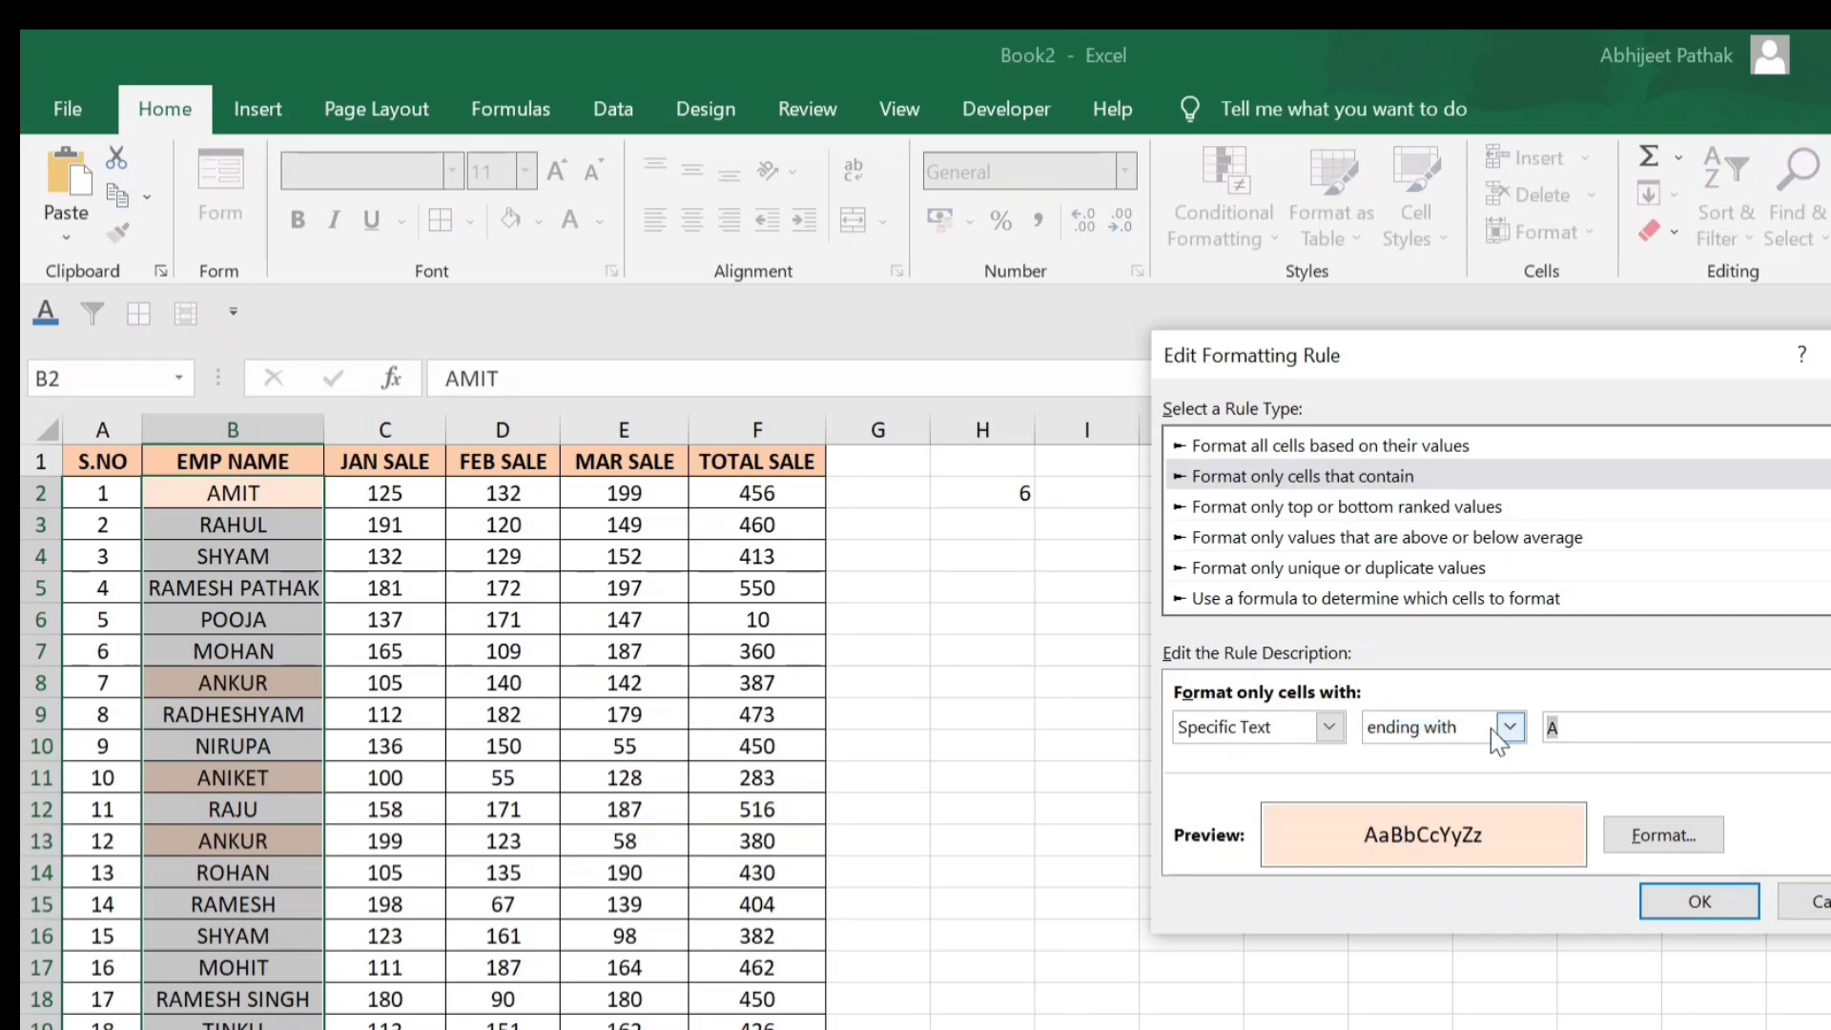
pyautogui.write('T')
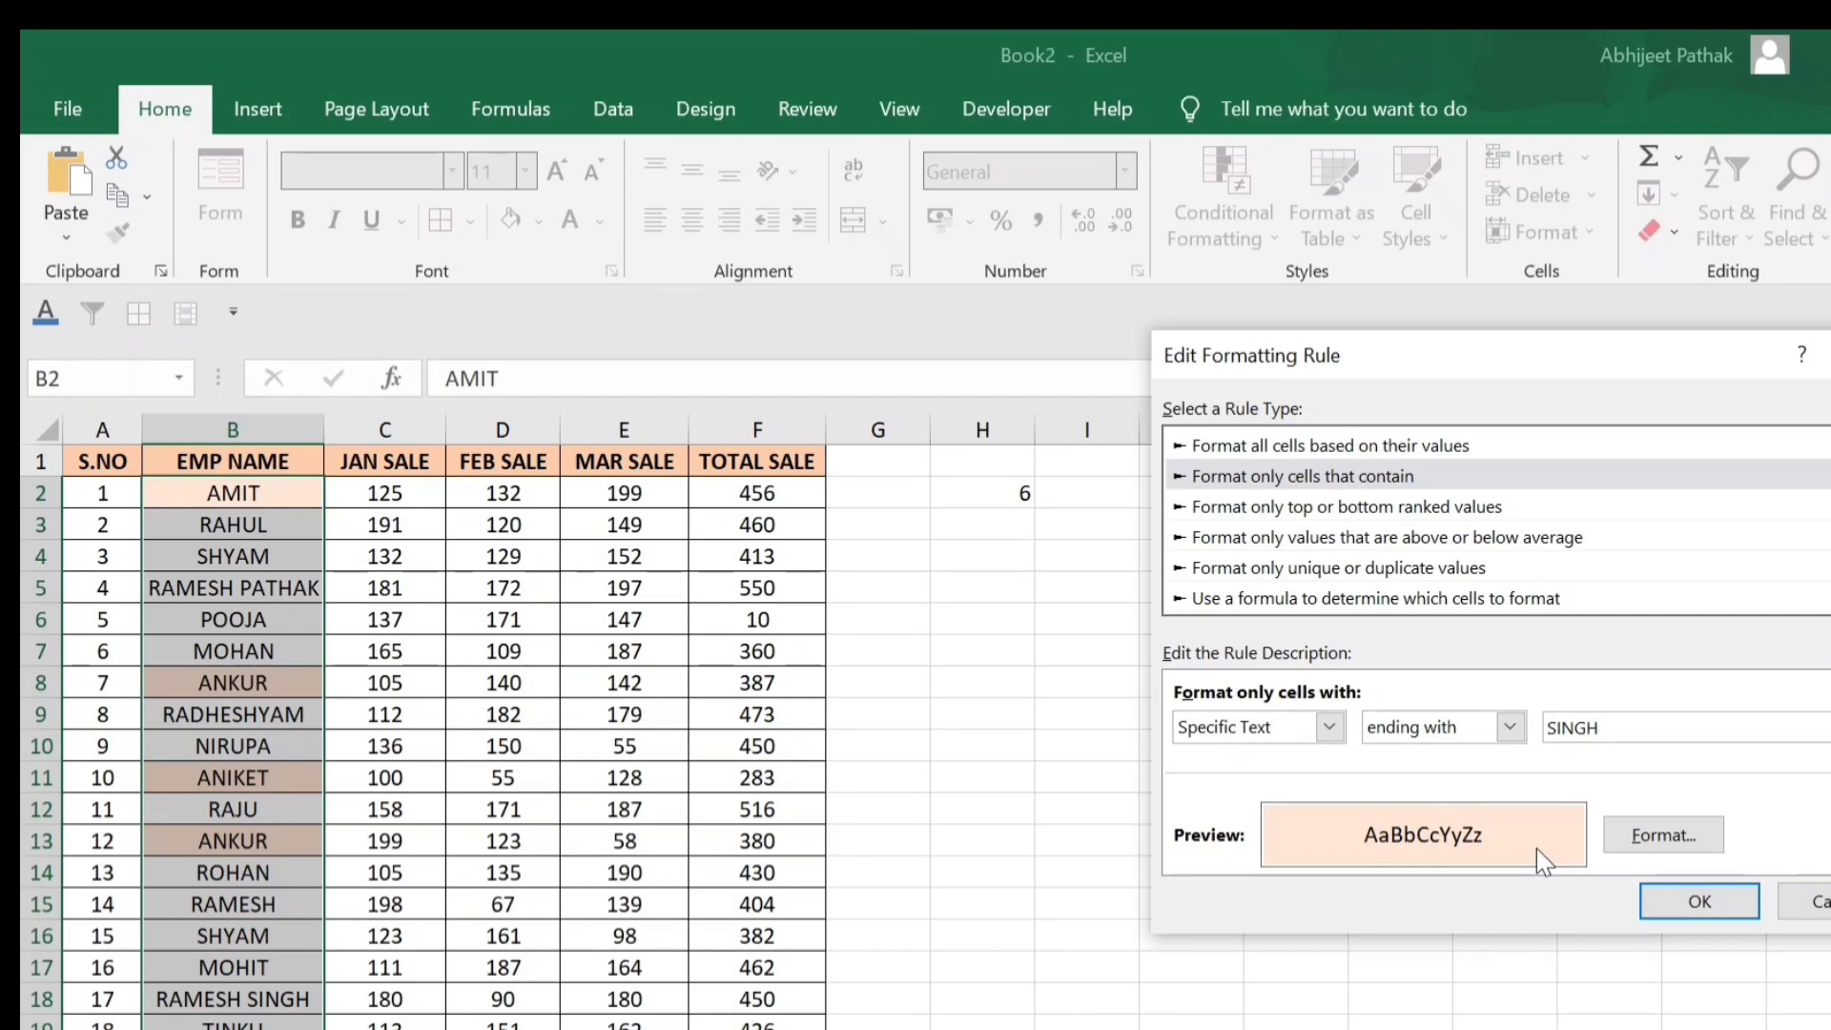
pyautogui.moveTo(1639, 718); pyautogui.dragTo(1504, 729)
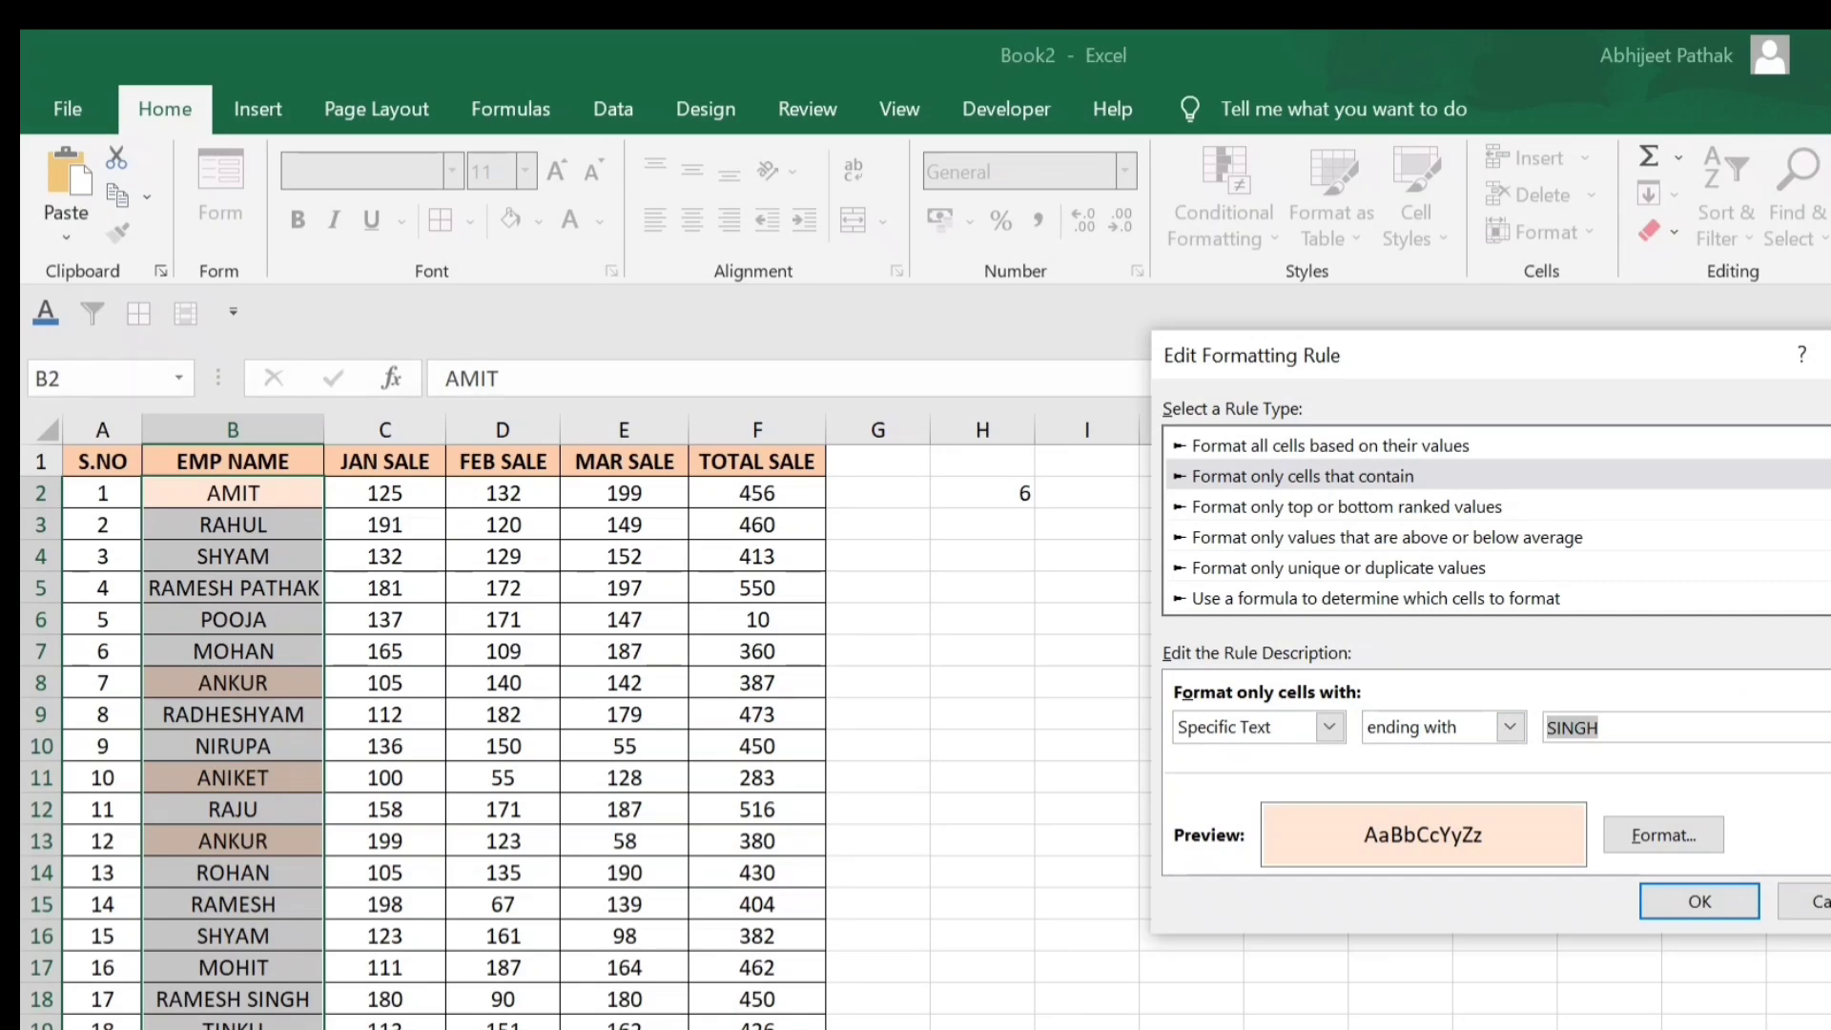
pyautogui.write('SI')
pyautogui.click(1699, 901)
pyautogui.click(1716, 843)
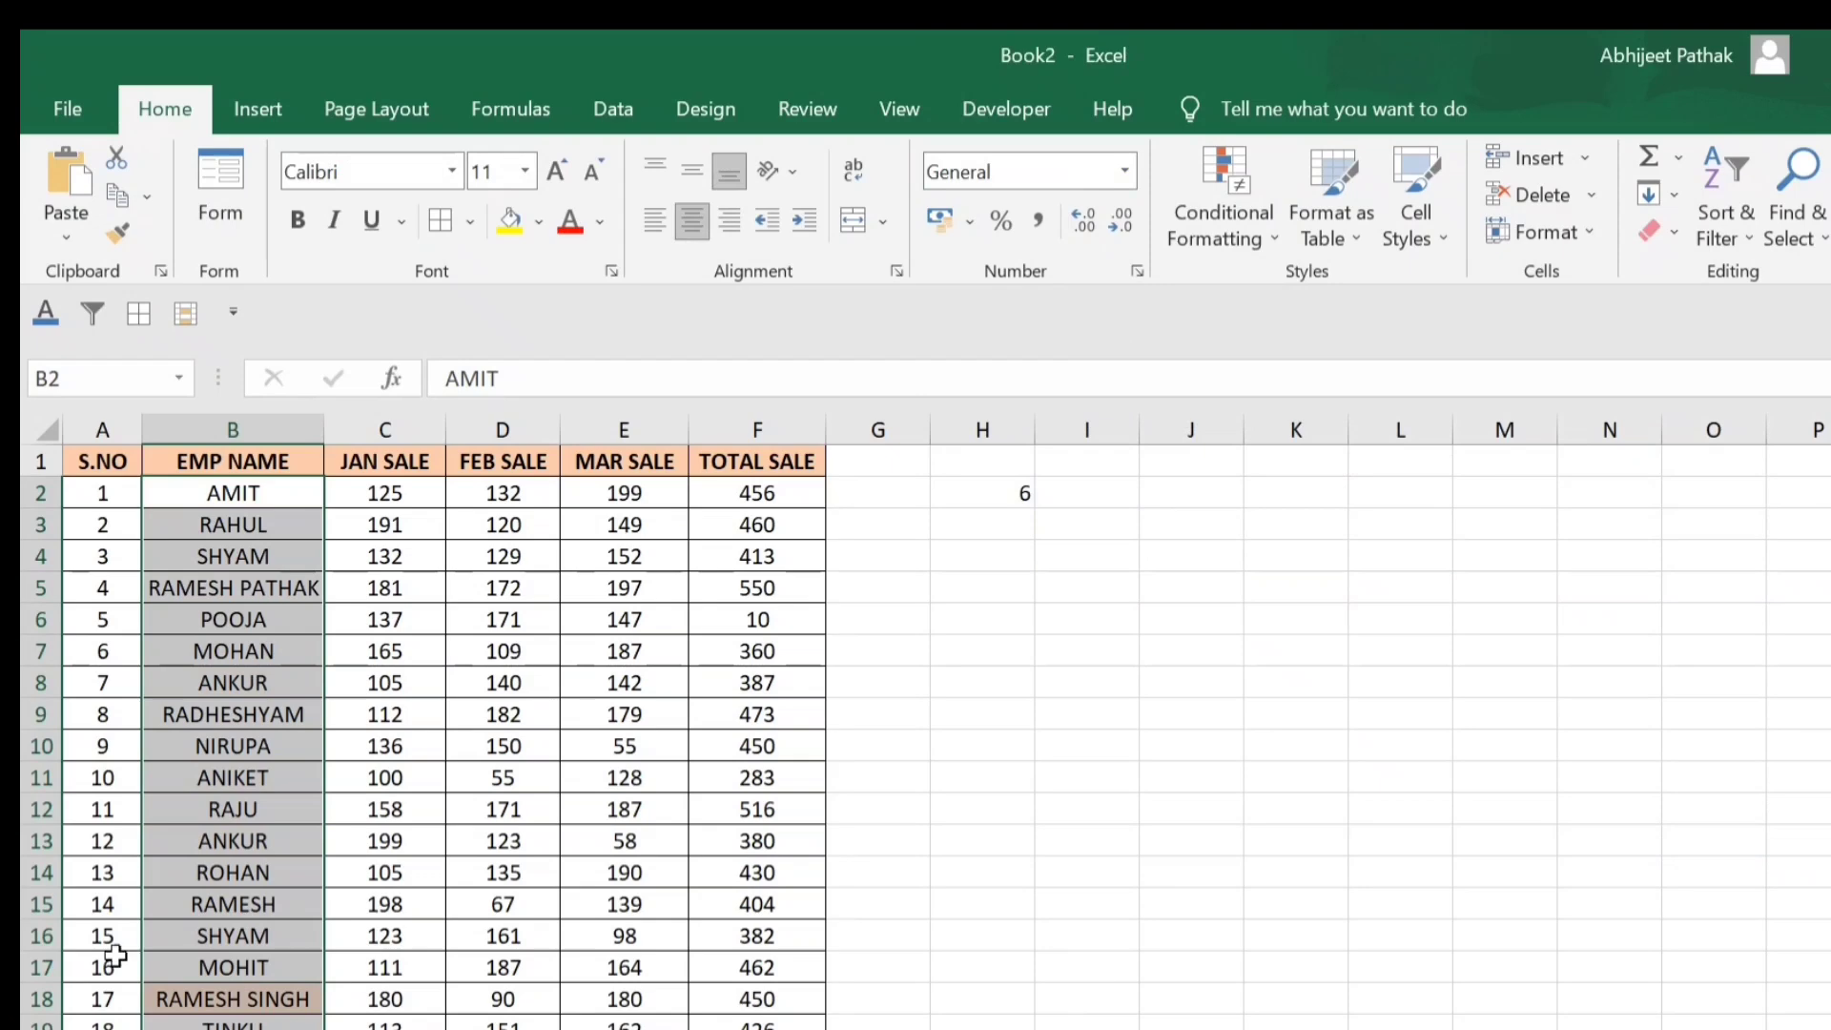